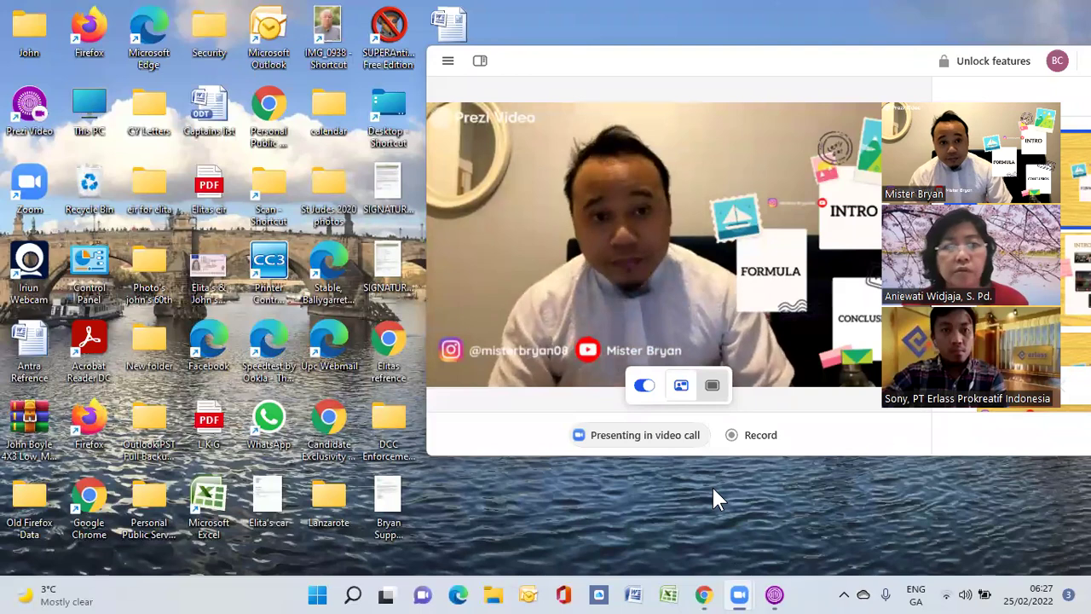
# Switch to Chrome, search Google for canva.com in the Google tab, and open the Canva website
pyautogui.moveTo(708, 598)
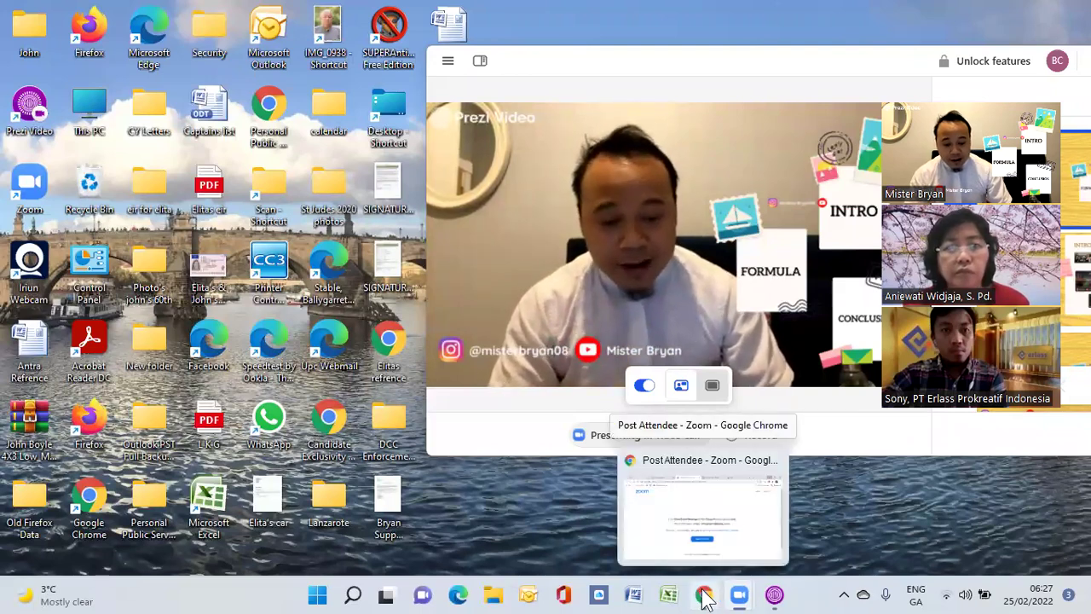
pyautogui.click(704, 597)
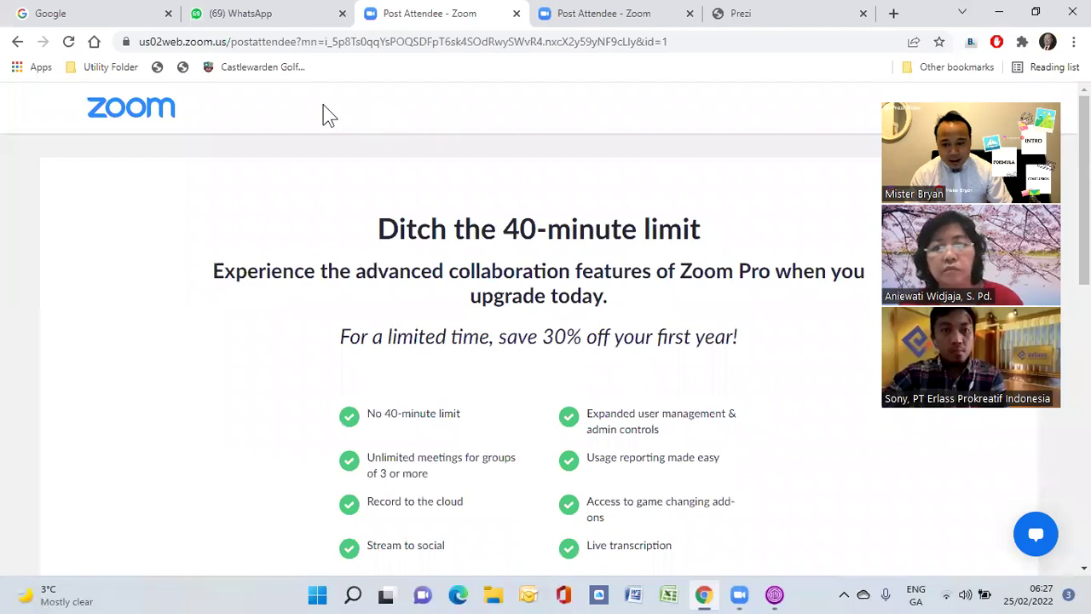
pyautogui.click(85, 17)
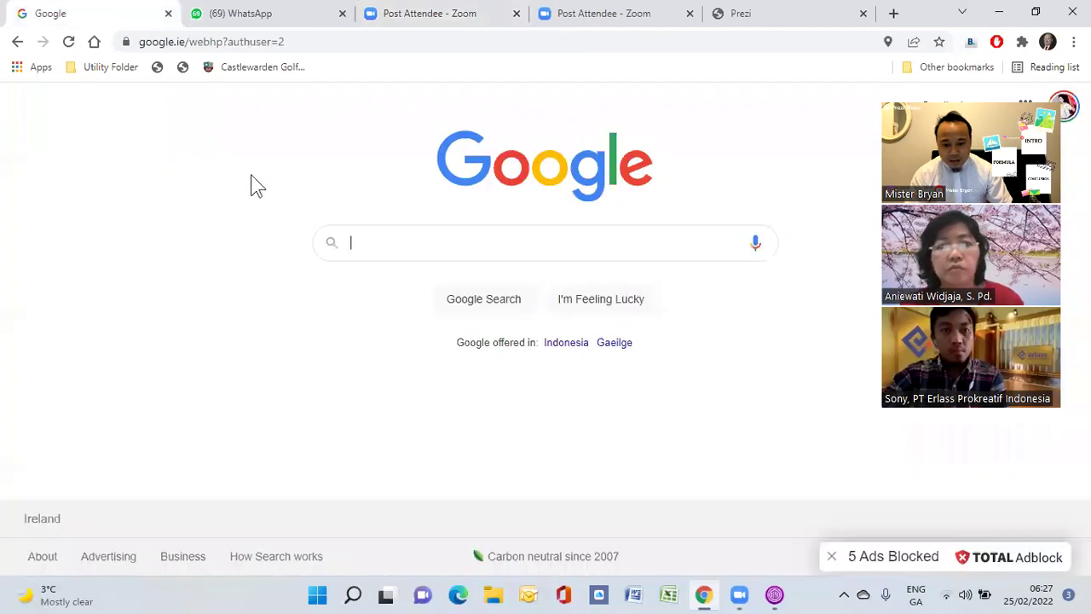
pyautogui.click(371, 248)
pyautogui.write('ca')
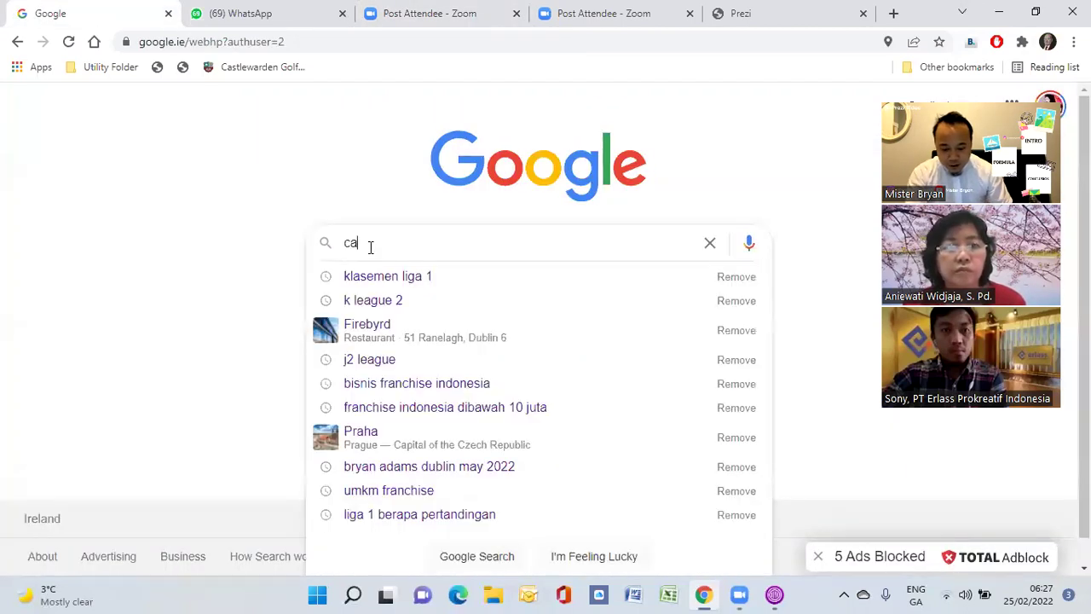
pyautogui.write('n')
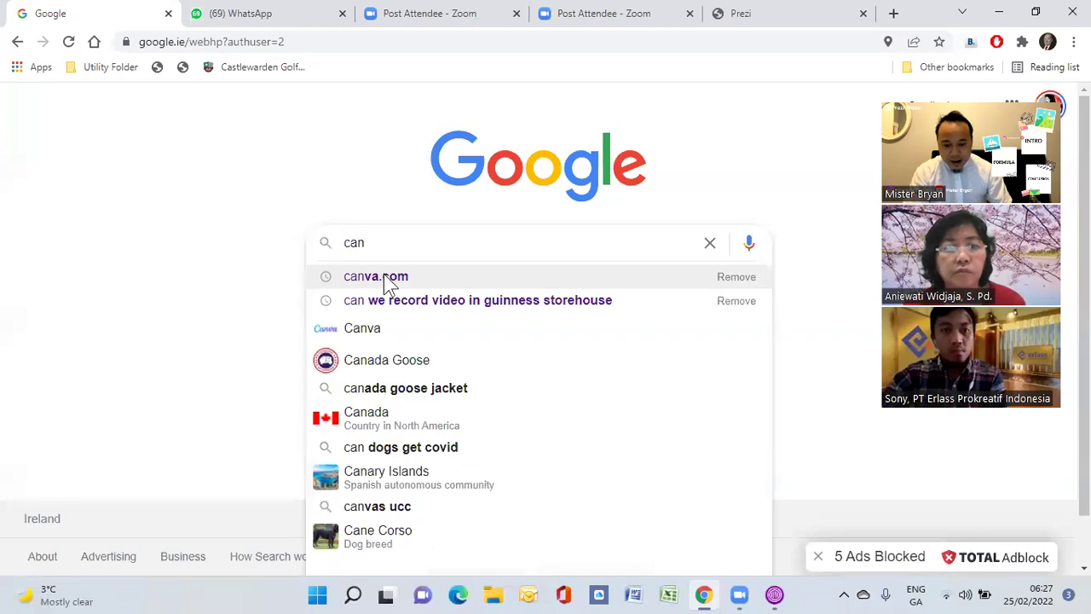
pyautogui.click(384, 276)
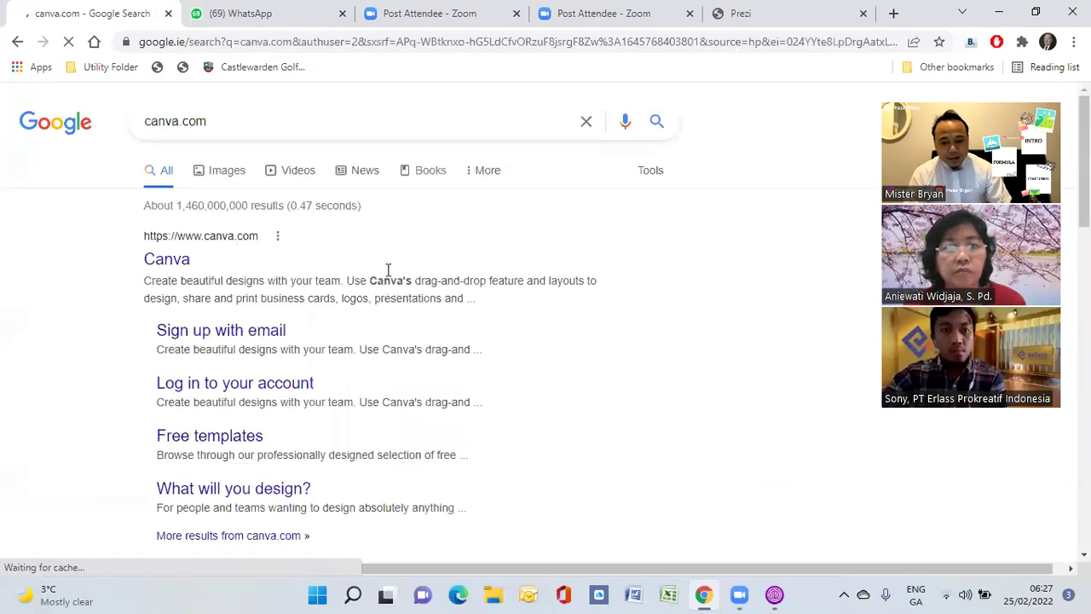
pyautogui.click(186, 270)
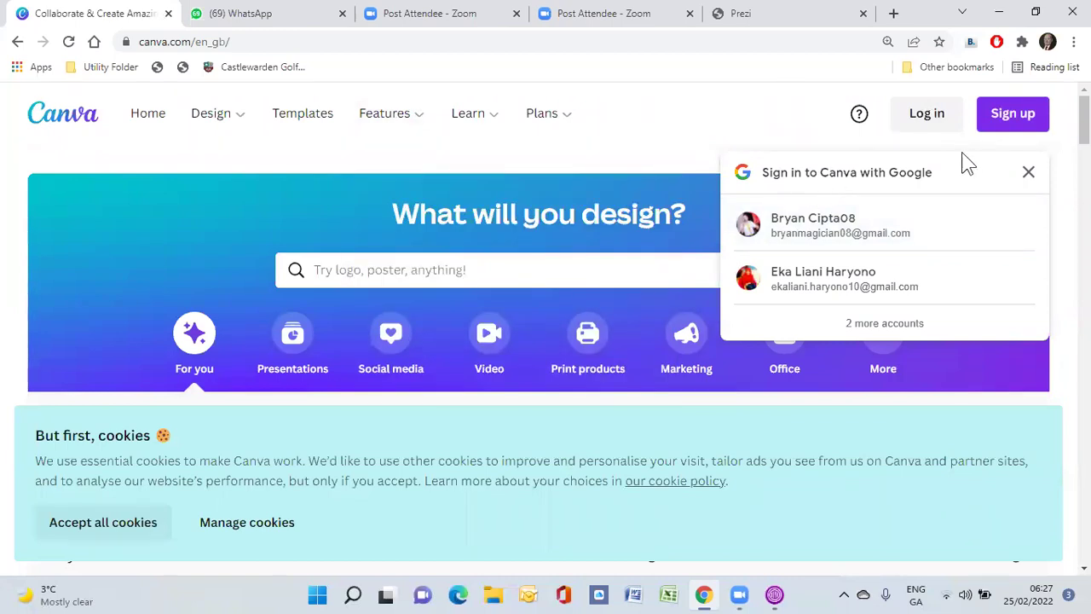
# Sign in to Canva with the first suggested Google account and dismiss the Canva Pro team offer
pyautogui.click(814, 226)
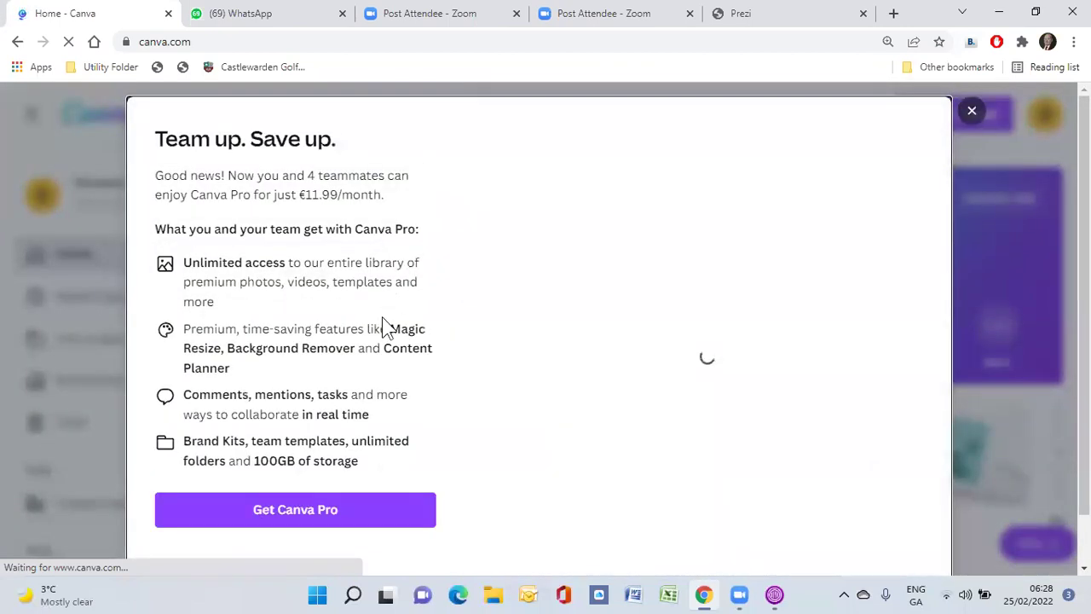
pyautogui.scroll(-1, 383, 358)
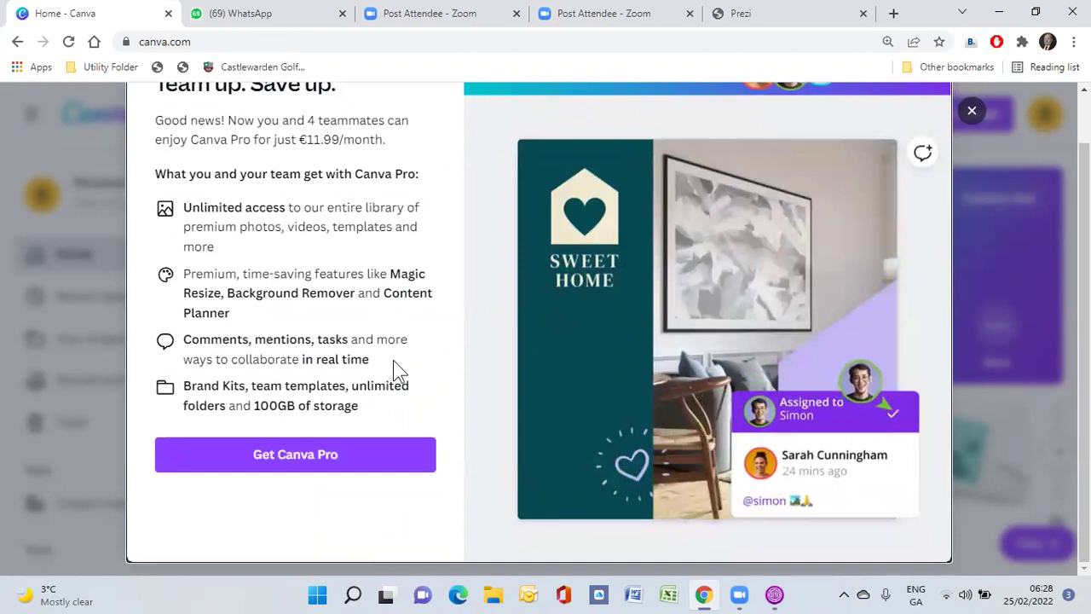
pyautogui.scroll(1, 393, 359)
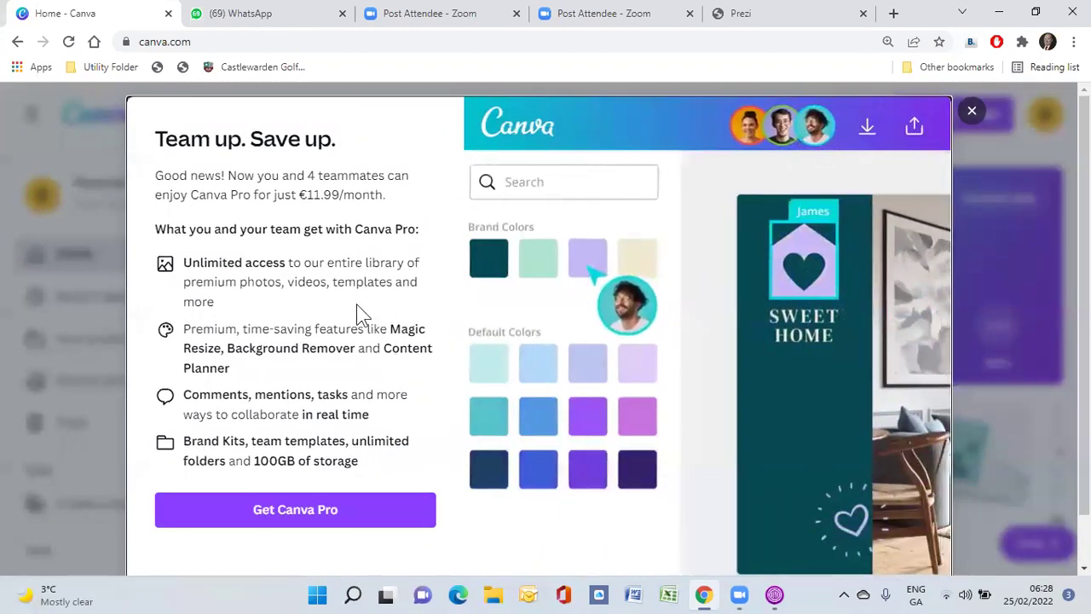
pyautogui.scroll(-1, 375, 247)
pyautogui.scroll(1, 267, 254)
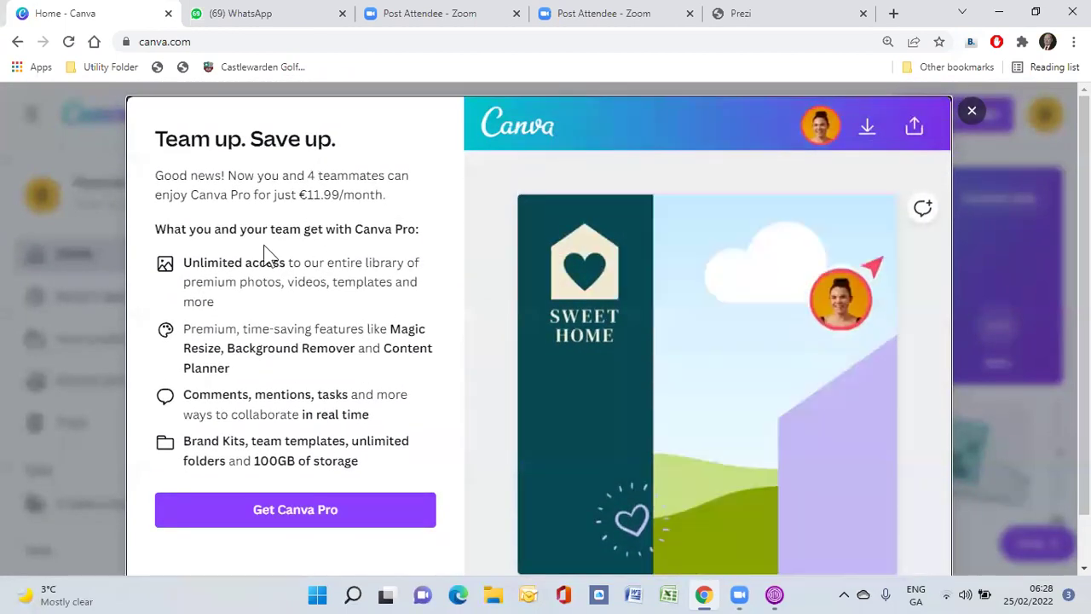
pyautogui.scroll(-1, 332, 298)
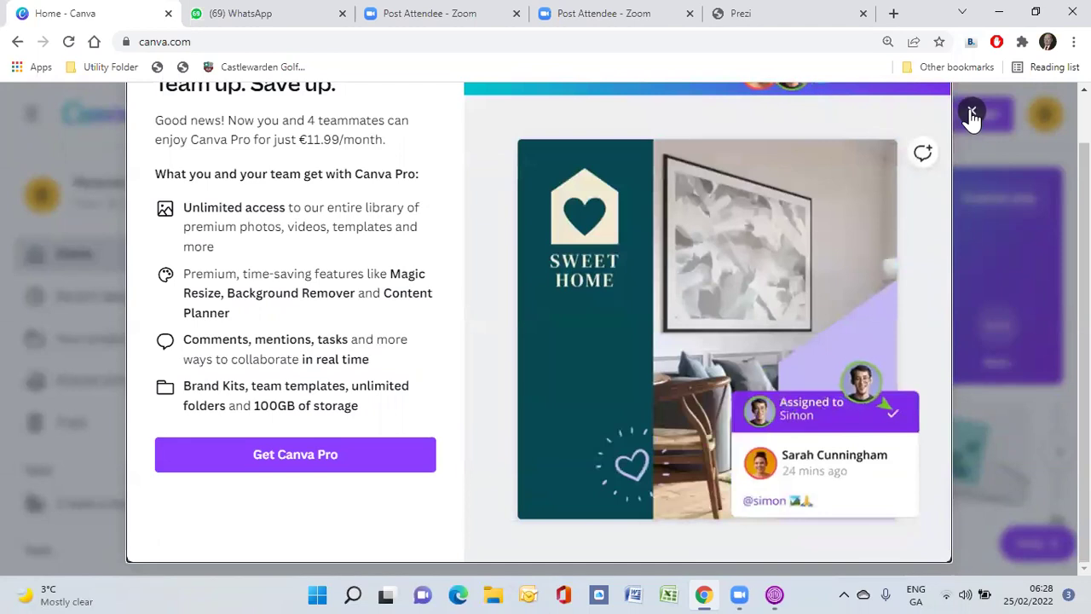
pyautogui.click(970, 113)
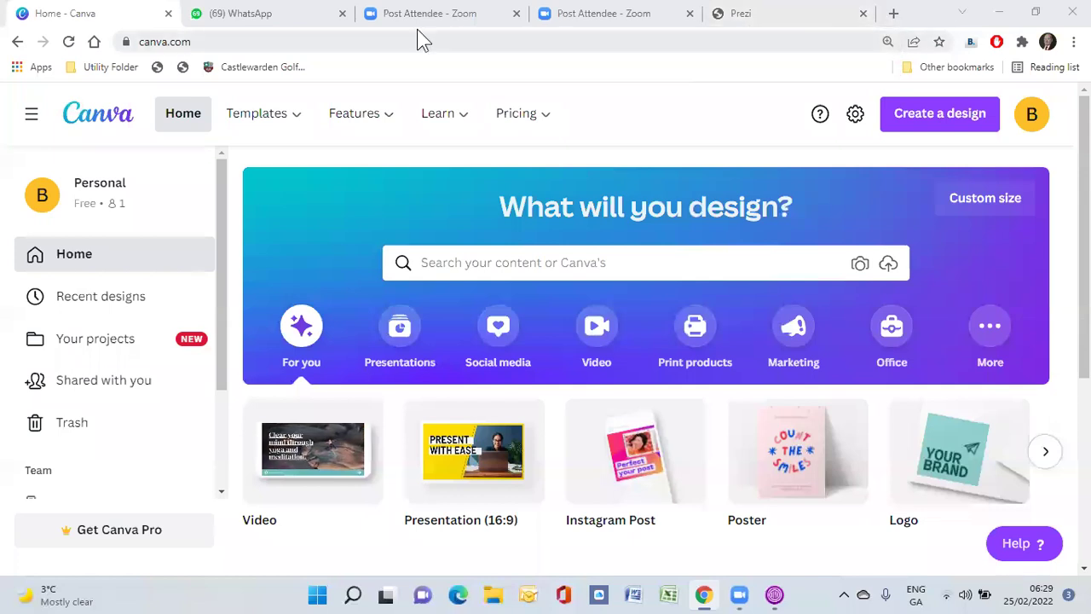
# Close the WhatsApp, Zoom and Prezi tabs, keeping Canva, and open a new browser tab
pyautogui.click(343, 14)
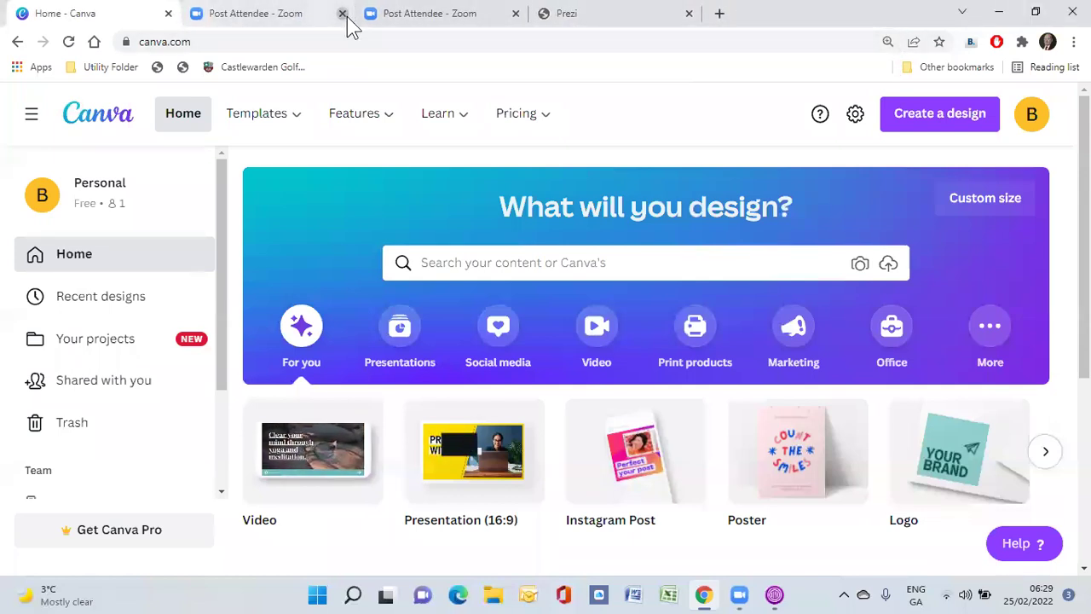
pyautogui.click(344, 14)
pyautogui.click(343, 15)
pyautogui.click(342, 15)
pyautogui.click(214, 14)
pyautogui.click(263, 42)
pyautogui.write('g')
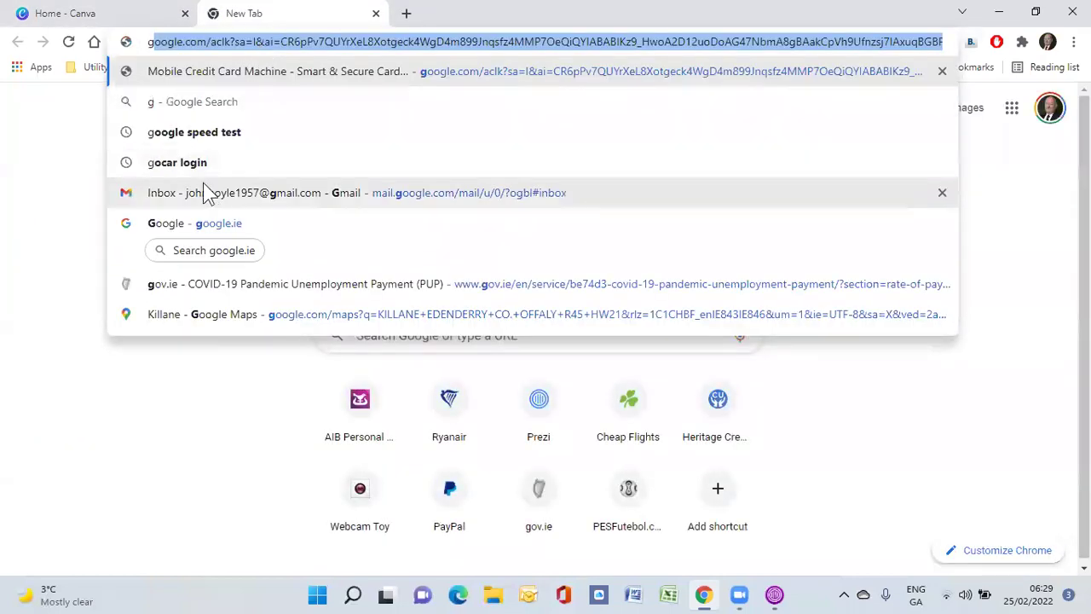
pyautogui.write('oo')
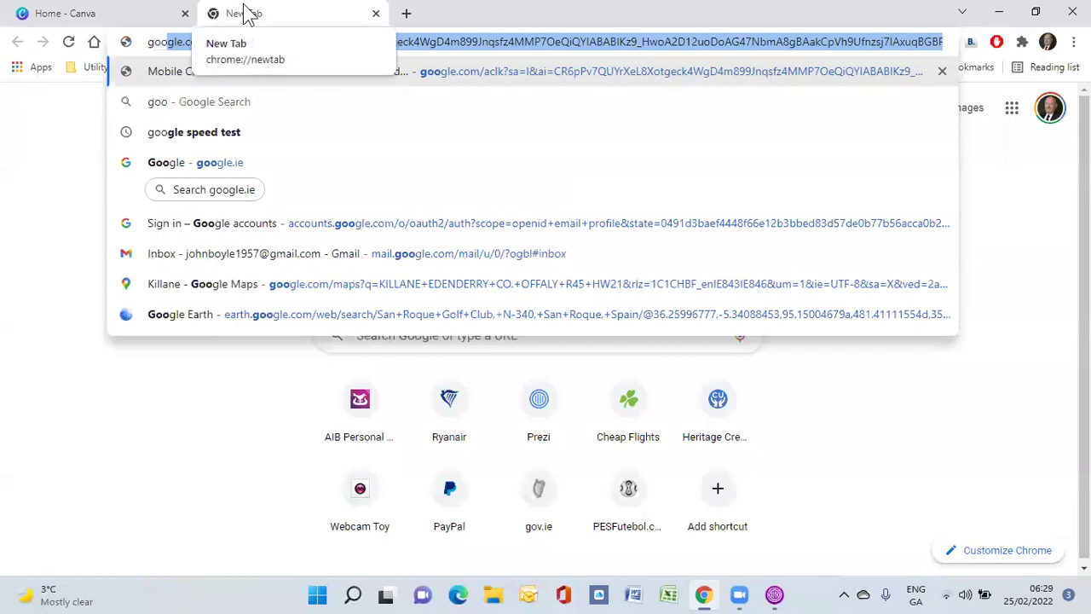
pyautogui.write('le.com')
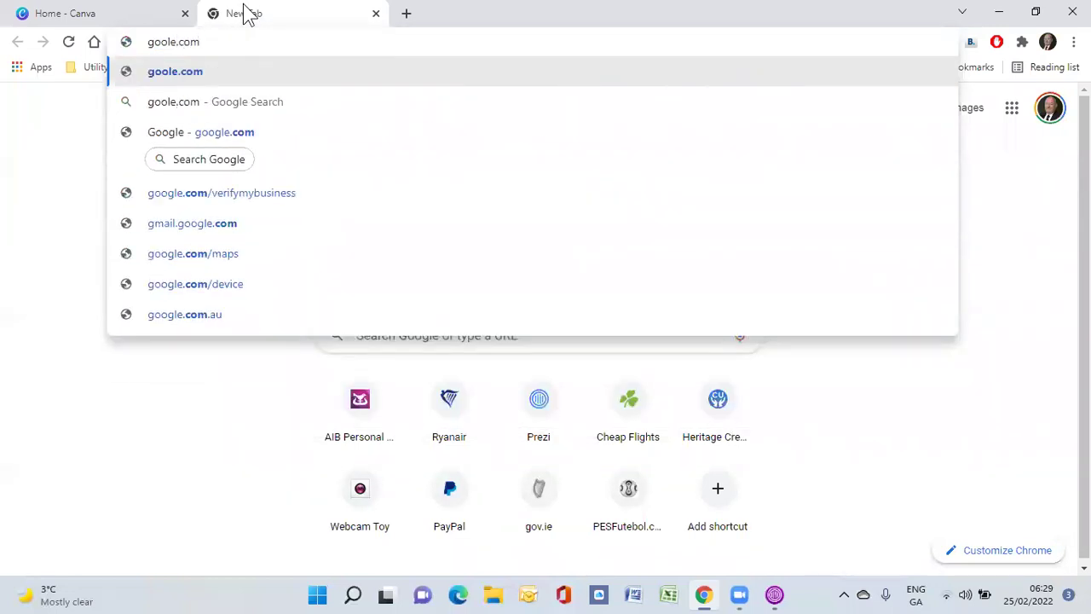
pyautogui.press('Return')
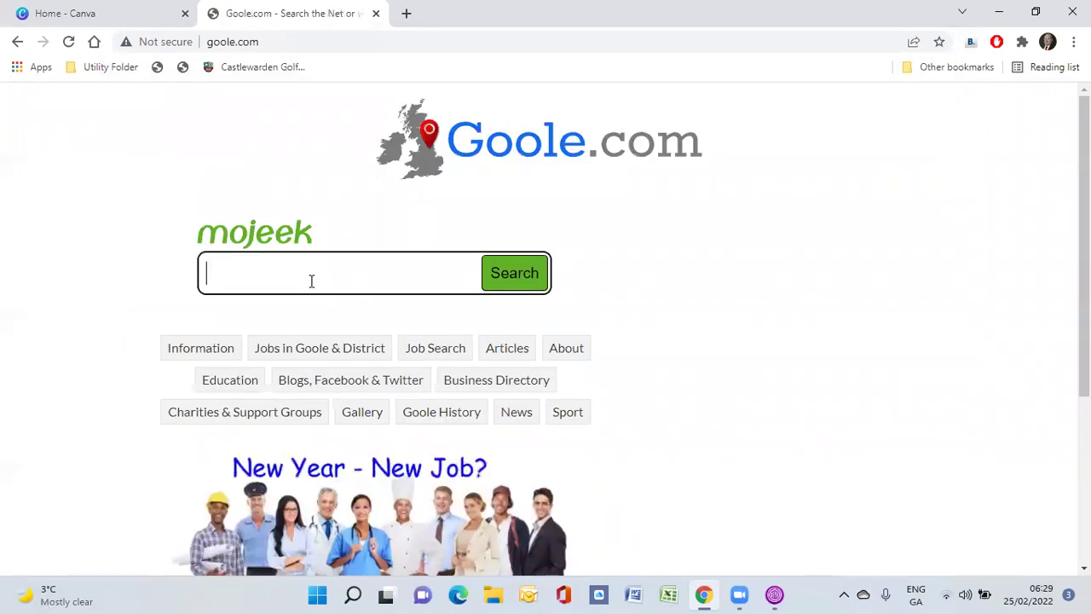
pyautogui.click(292, 43)
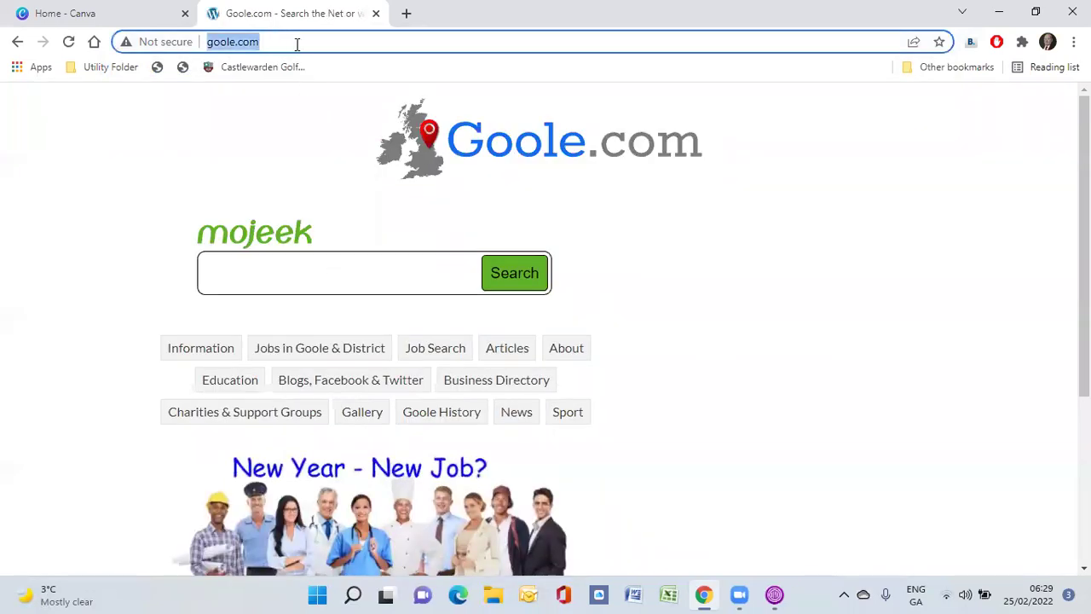
pyautogui.write('google.c')
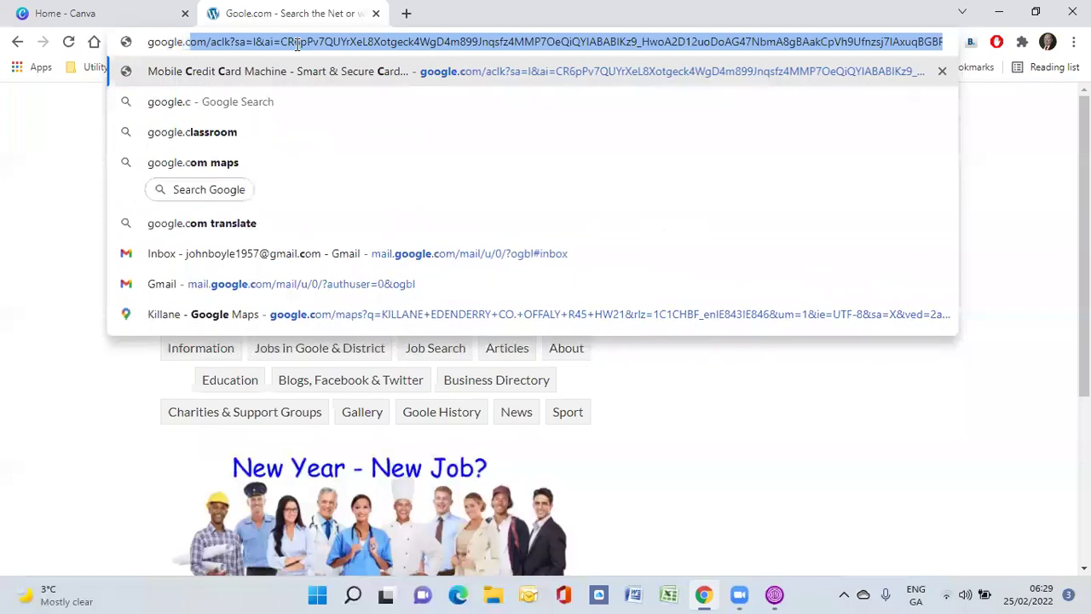
pyautogui.write('om')
pyautogui.press('Return')
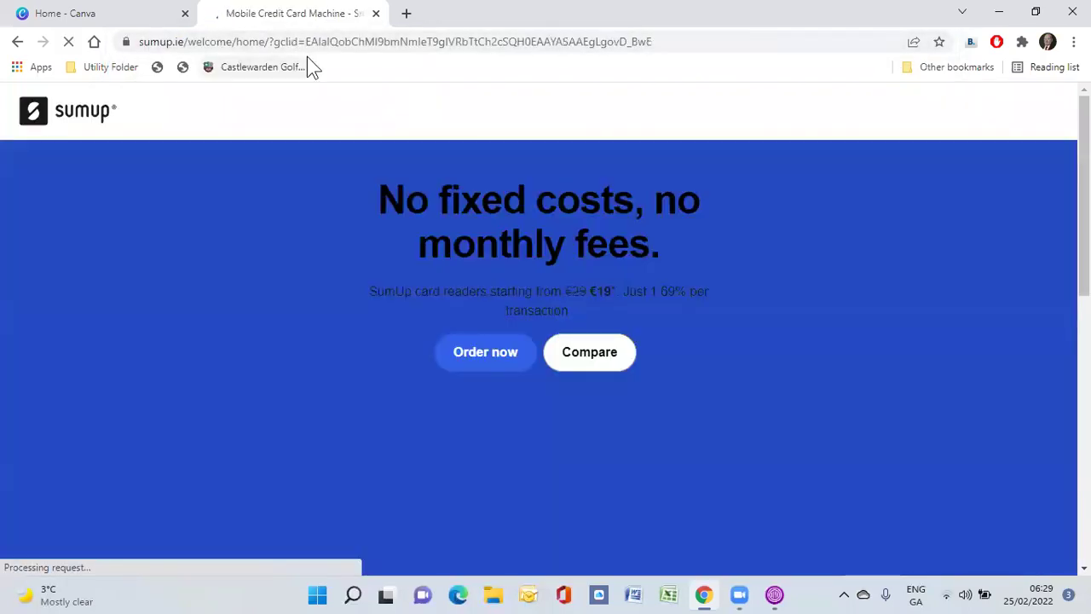
# Load the Google home page at google.ie in the second tab
pyautogui.click(304, 40)
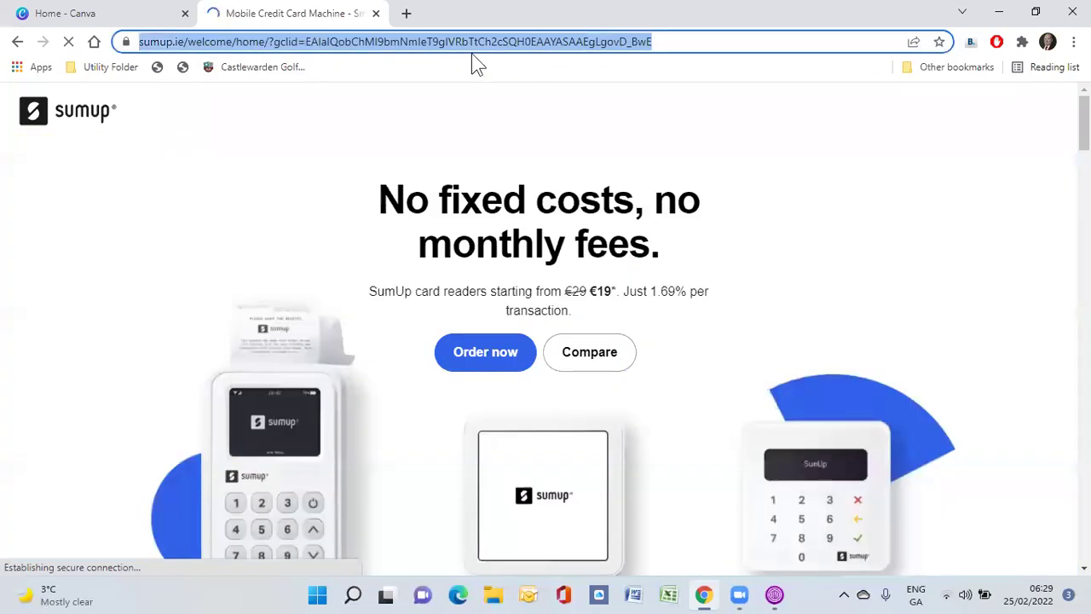
pyautogui.write('goo')
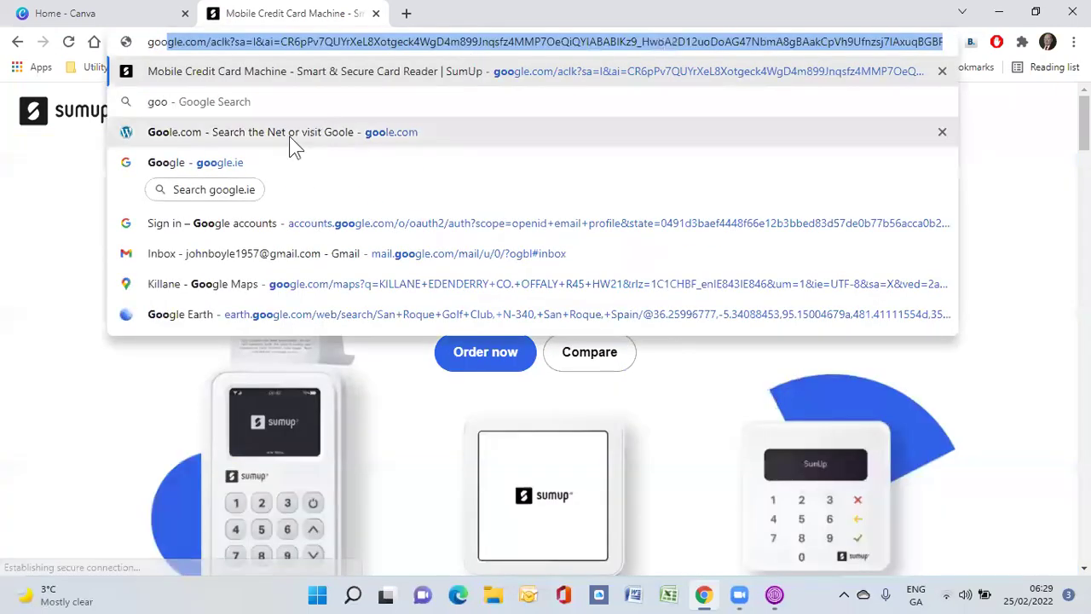
pyautogui.click(214, 162)
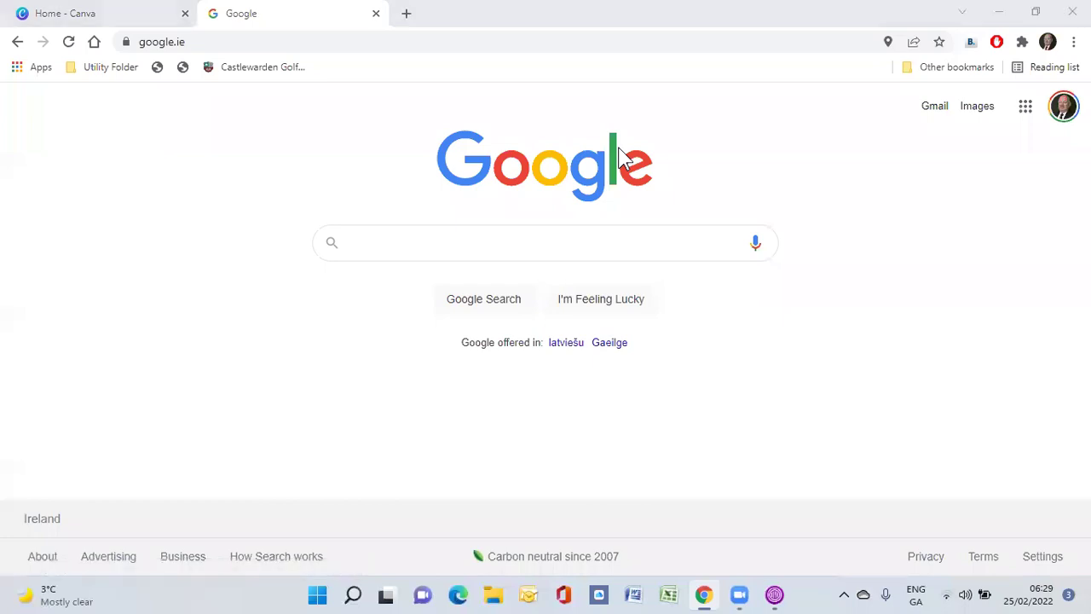
# Search Google for "cara belajar bahasa inggris dengan cepat"
pyautogui.click(400, 246)
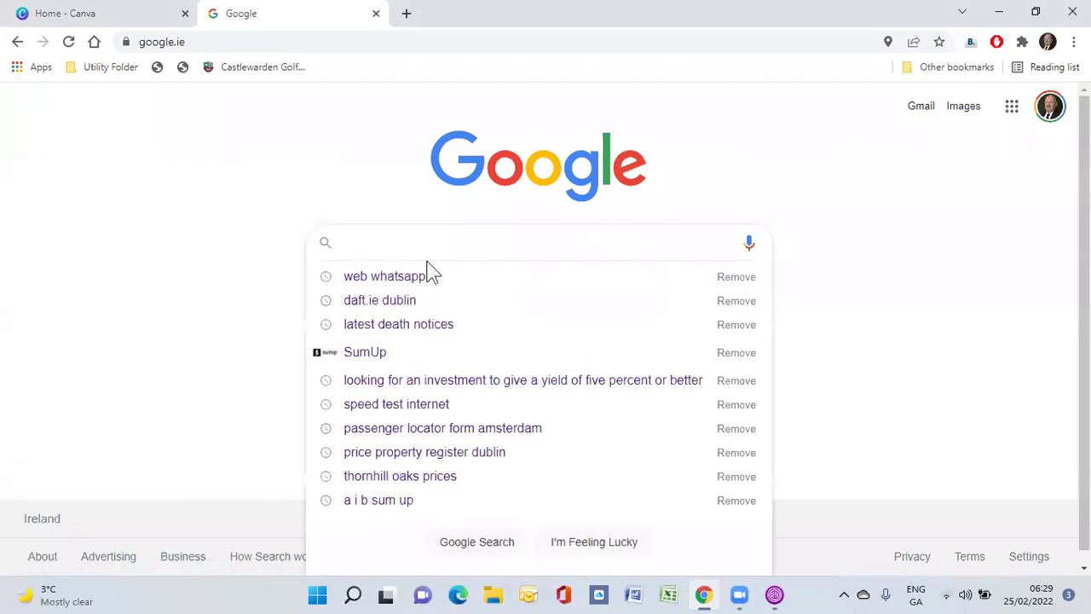
pyautogui.write('cara ')
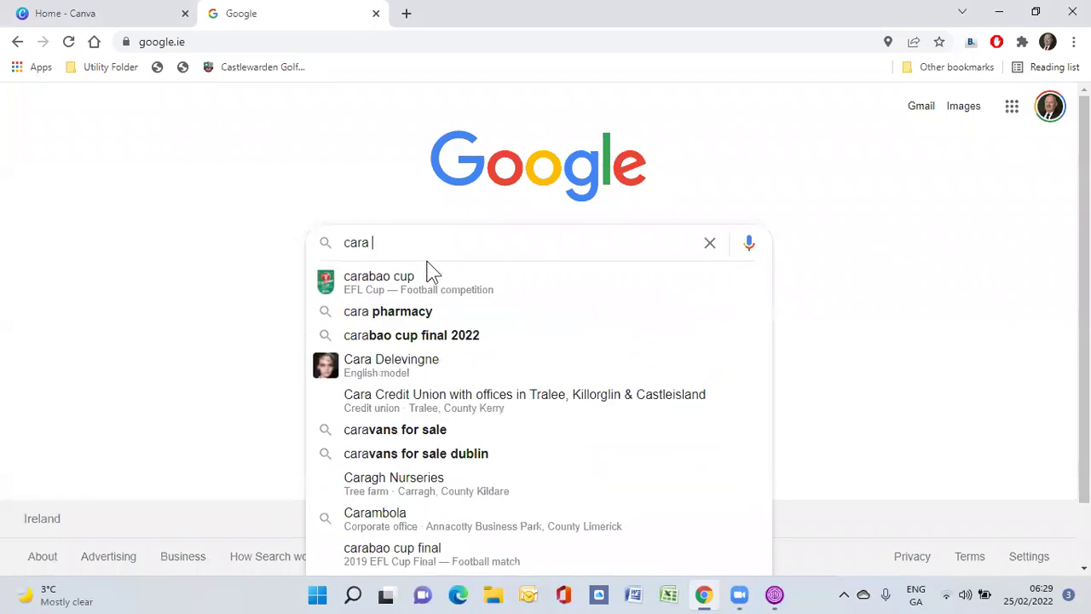
pyautogui.write('bela')
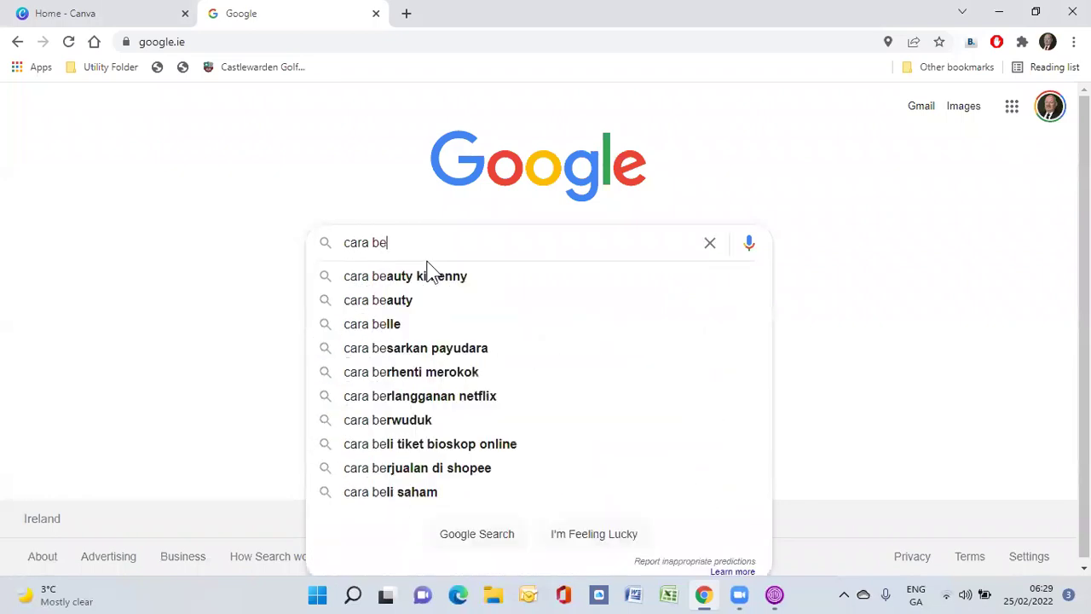
pyautogui.press('BackSpace')
pyautogui.write('lajar ')
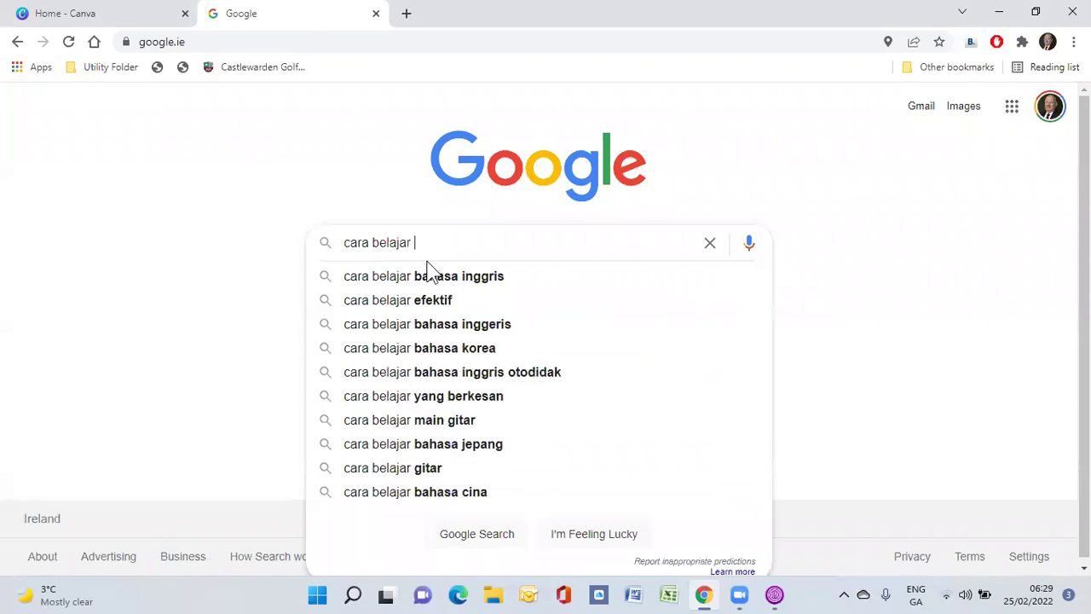
pyautogui.write('bahasa inggris ')
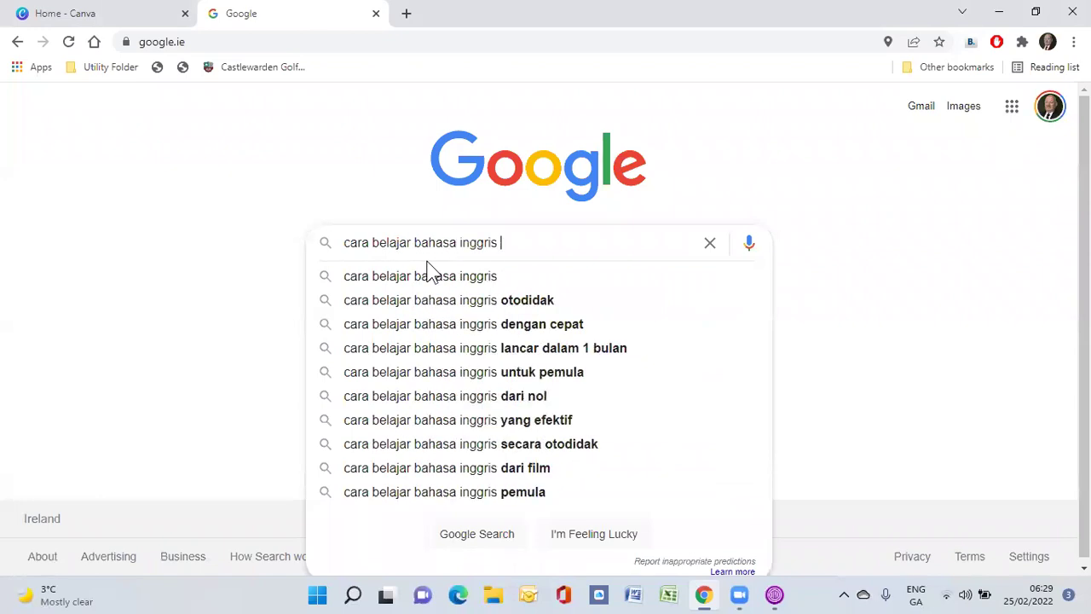
pyautogui.write('dengan ce[at')
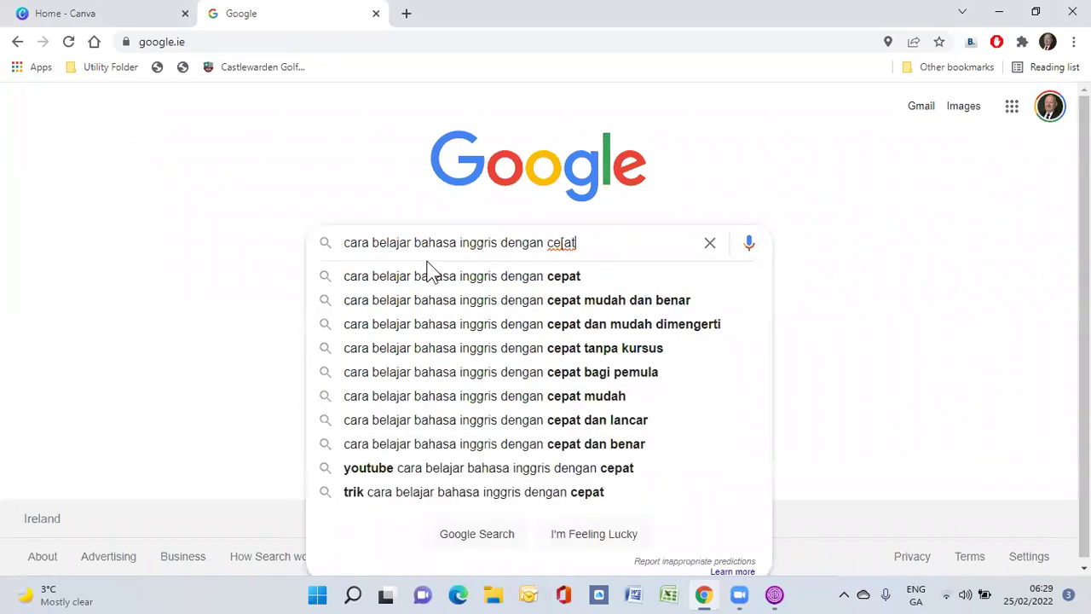
pyautogui.press('BackSpace')
pyautogui.press('BackSpace')
pyautogui.press('BackSpace')
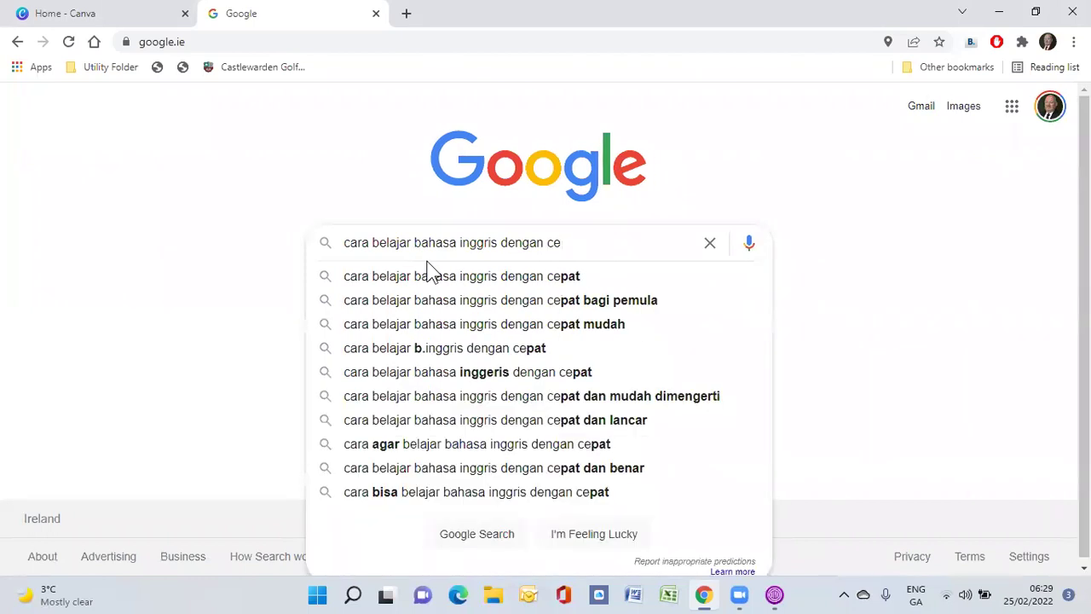
pyautogui.write('pat')
pyautogui.press('Return')
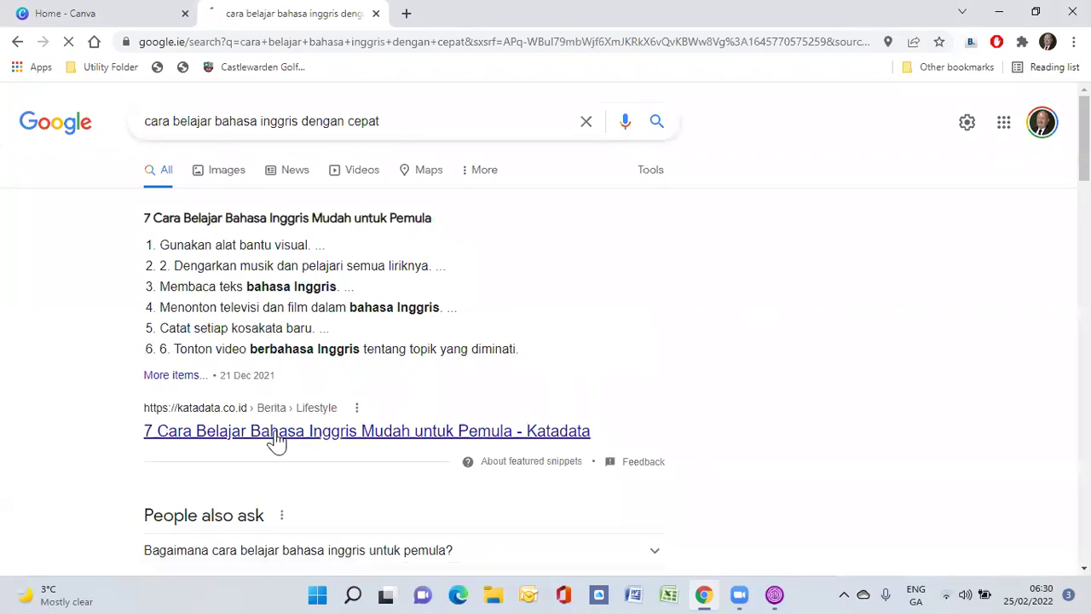
# Open the Katadata article "7 Cara Belajar Bahasa Inggris Mudah untuk Pemula" from the search results
pyautogui.scroll(-2, 274, 441)
pyautogui.scroll(1, 288, 298)
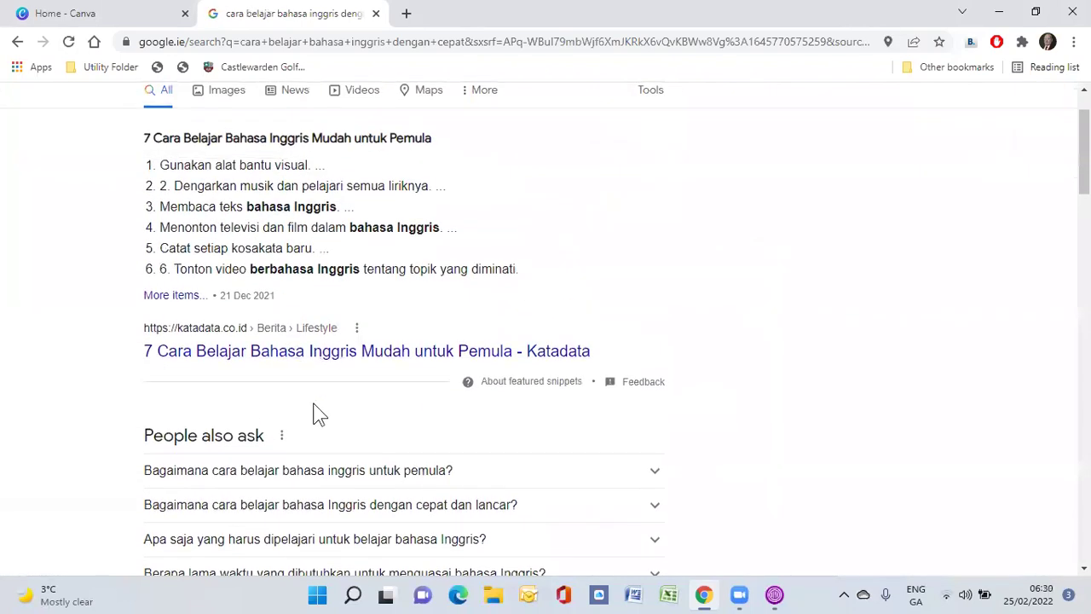
pyautogui.click(321, 353)
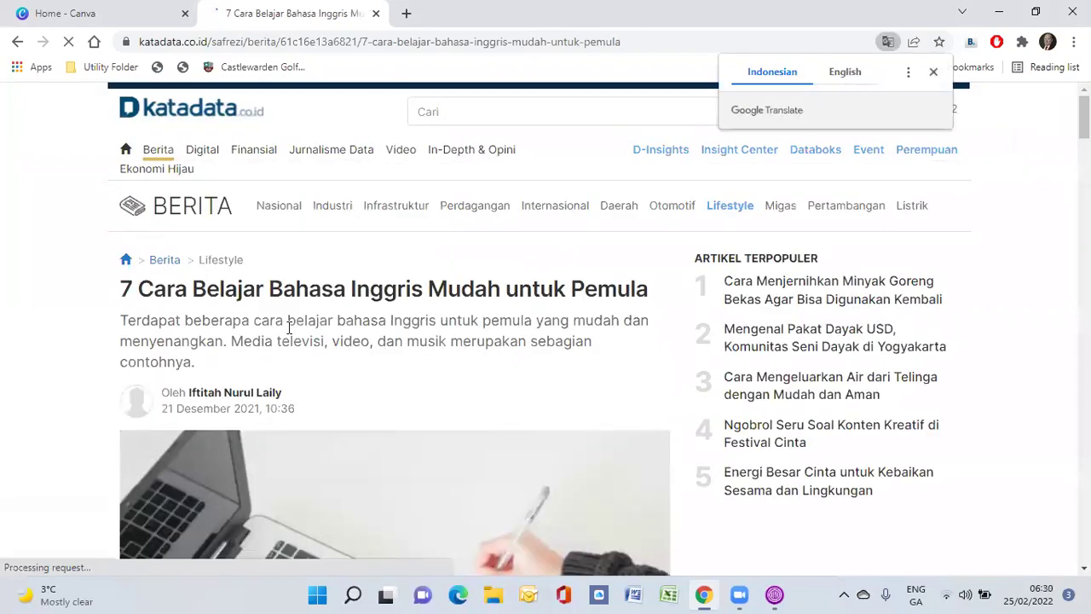
pyautogui.scroll(-1, 289, 326)
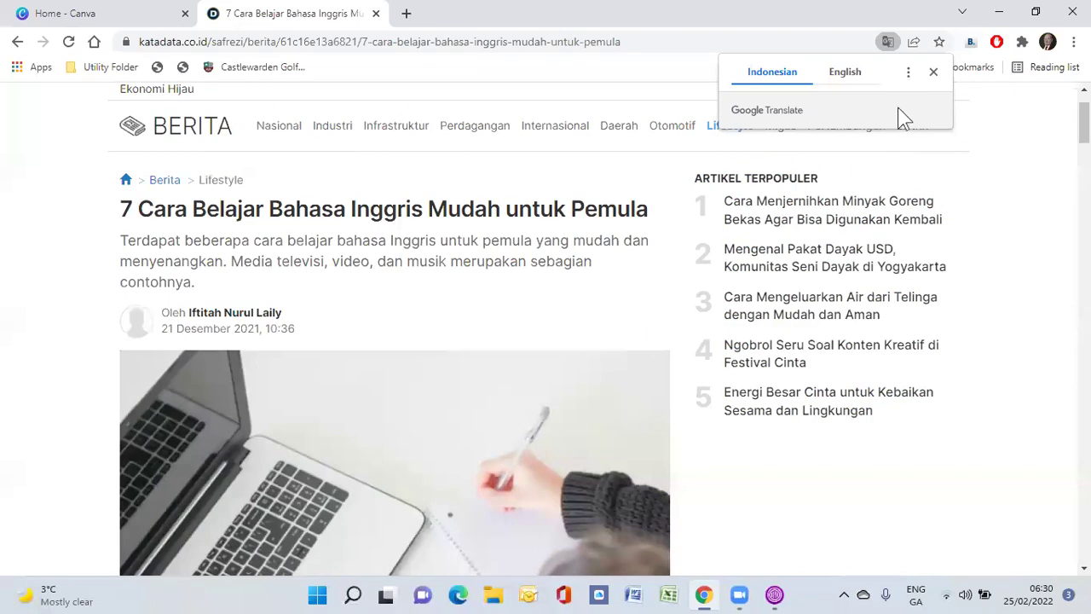
# Dismiss the translation offer and skim the Katadata article from its introduction to the first tip, "Gunakan alat bantu visual"
pyautogui.click(941, 72)
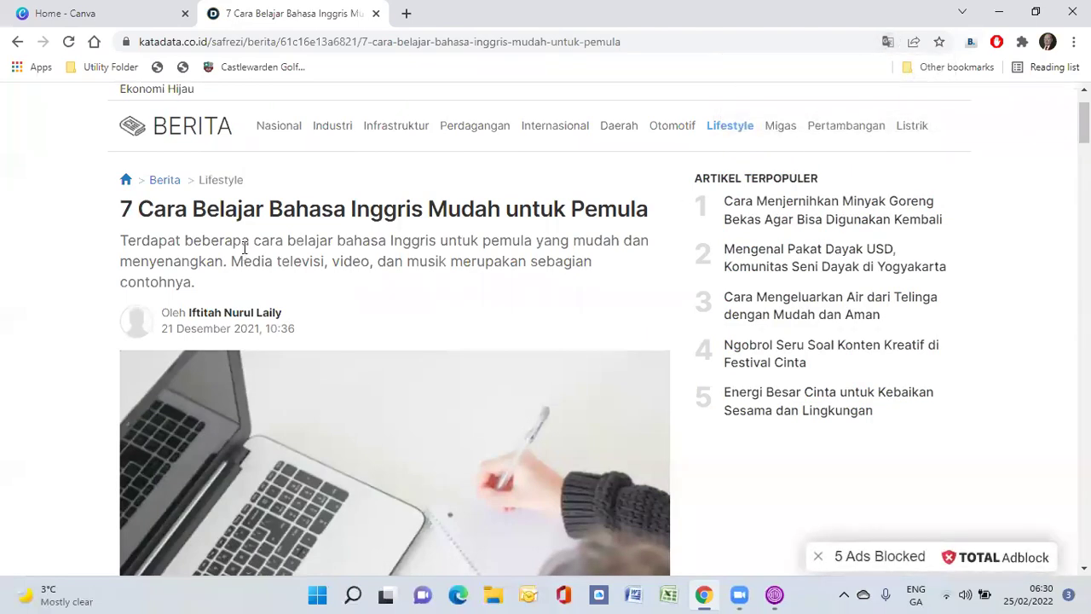
pyautogui.scroll(-7, 392, 282)
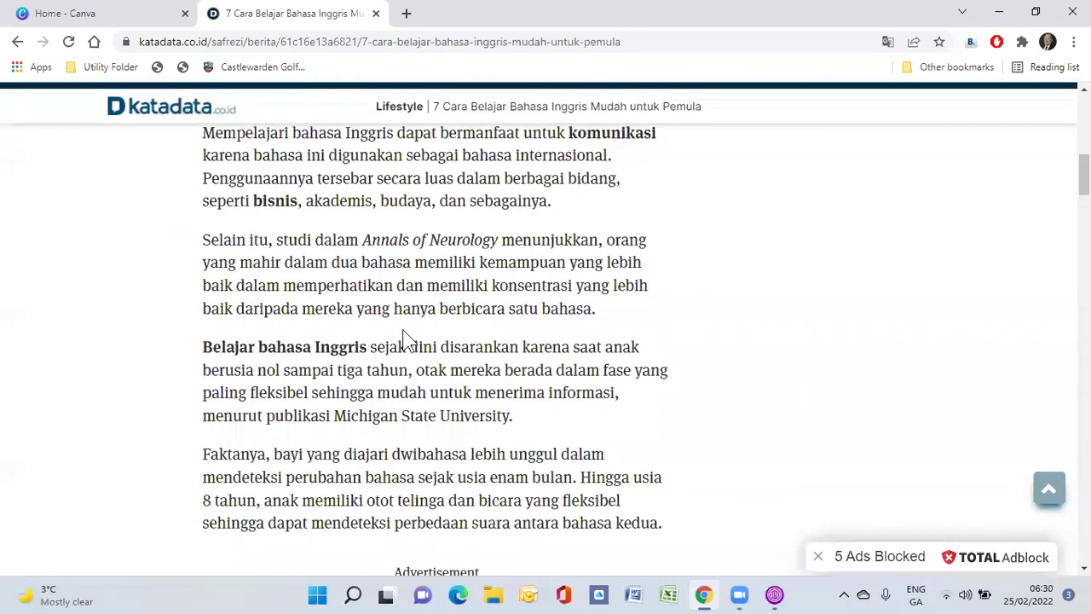
pyautogui.scroll(-6, 405, 337)
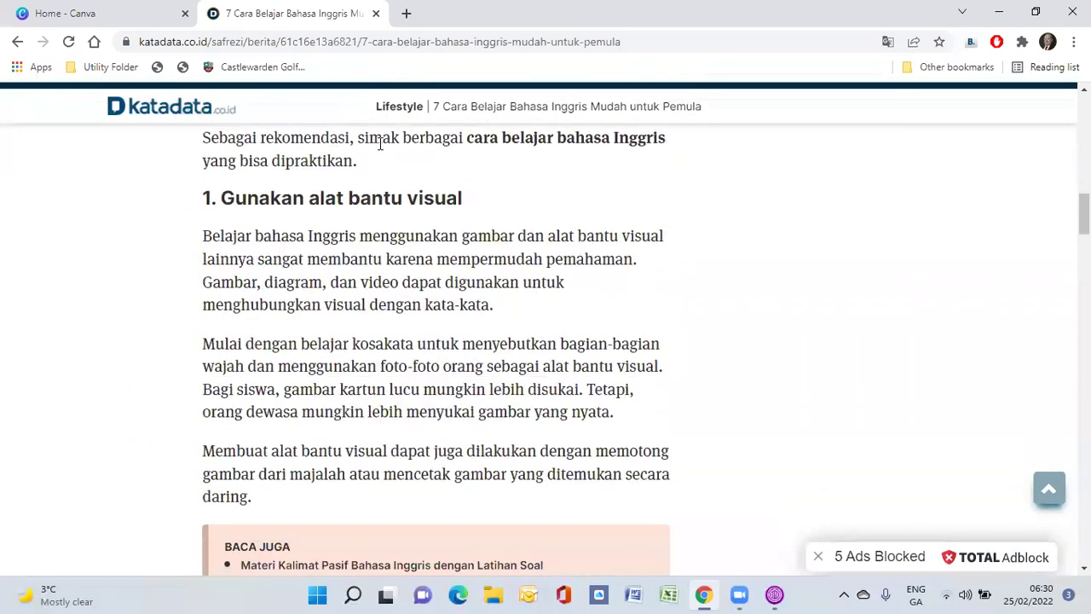
pyautogui.scroll(2, 580, 243)
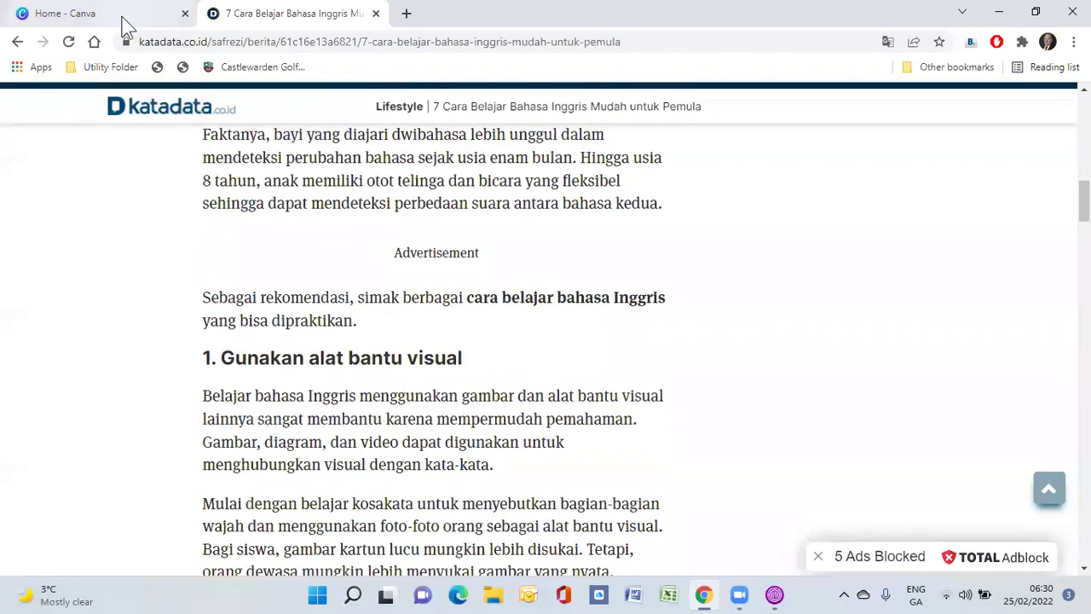
# Return to the Canva home page and create a blank Presentation (16:9) design
pyautogui.click(123, 14)
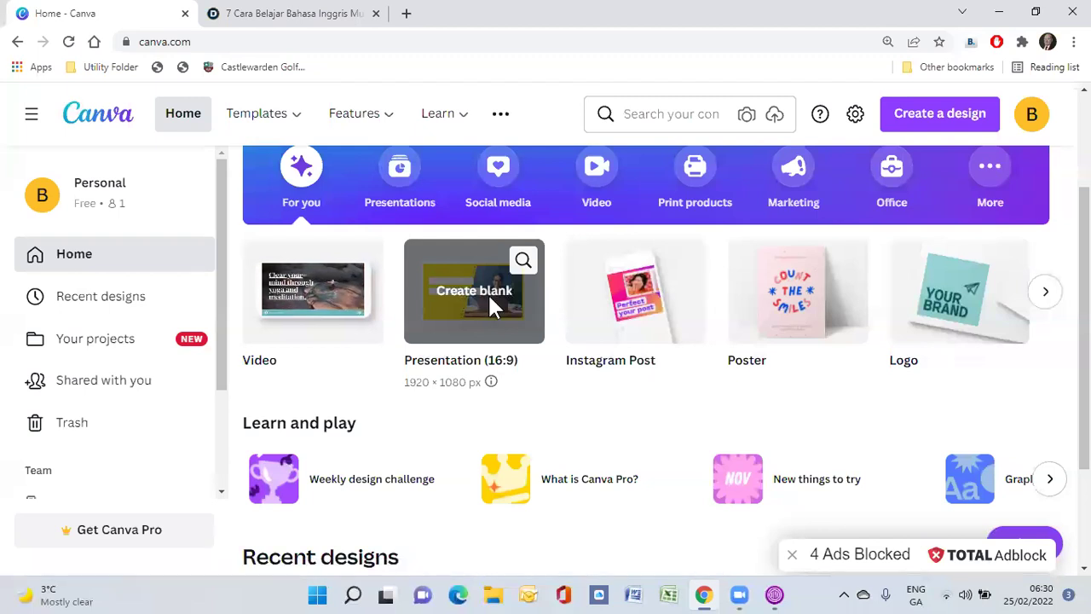
pyautogui.click(491, 306)
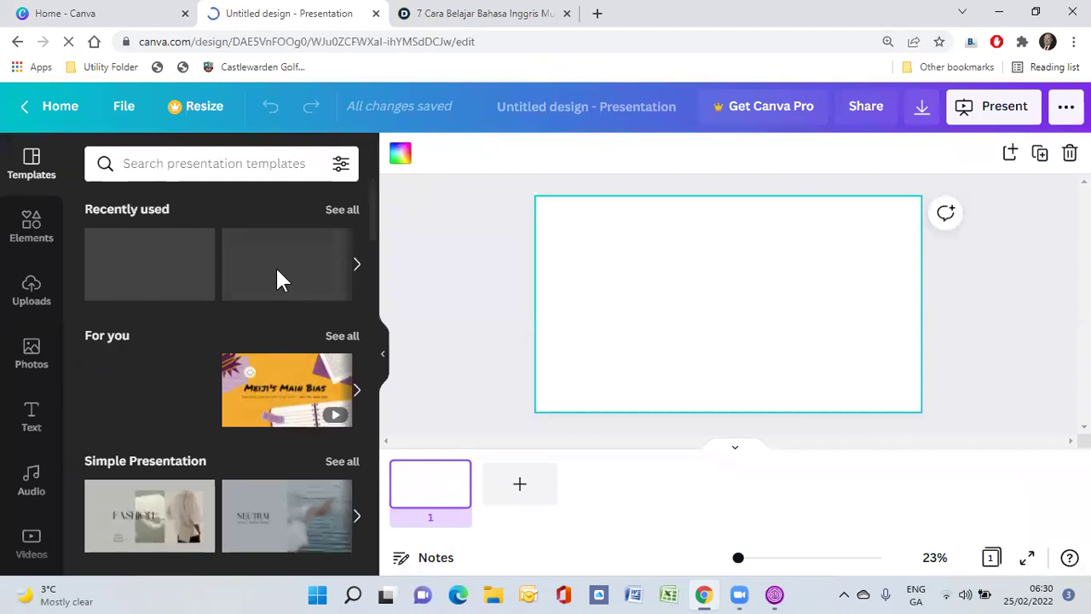
# Look through the presentation template categories, from Simple and Education to Agenda, Leadership and Architecture, for a suitable design
pyautogui.scroll(-2, 276, 265)
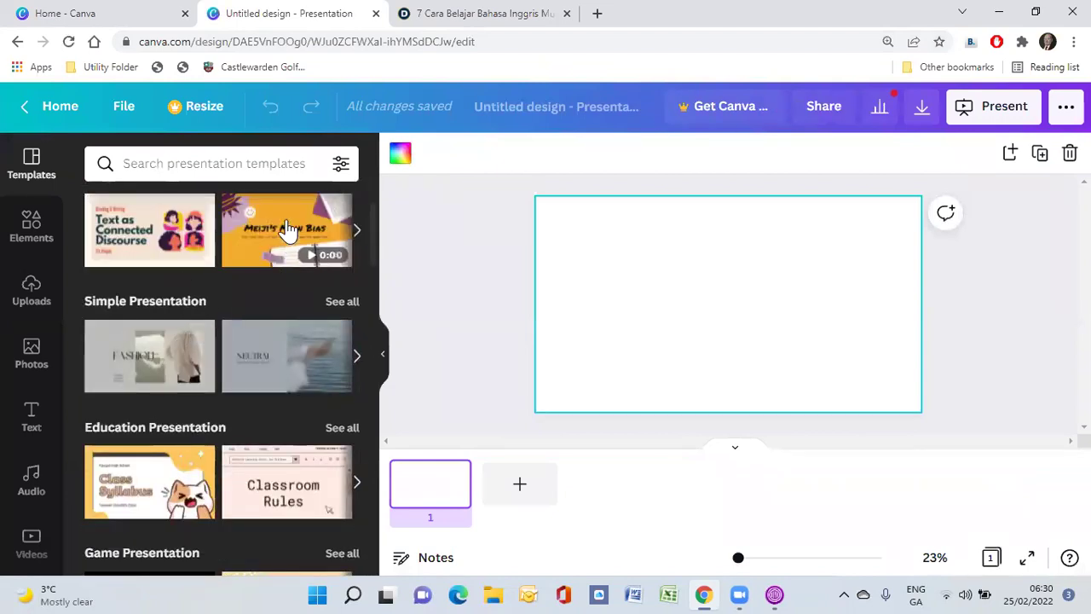
pyautogui.scroll(-3, 254, 267)
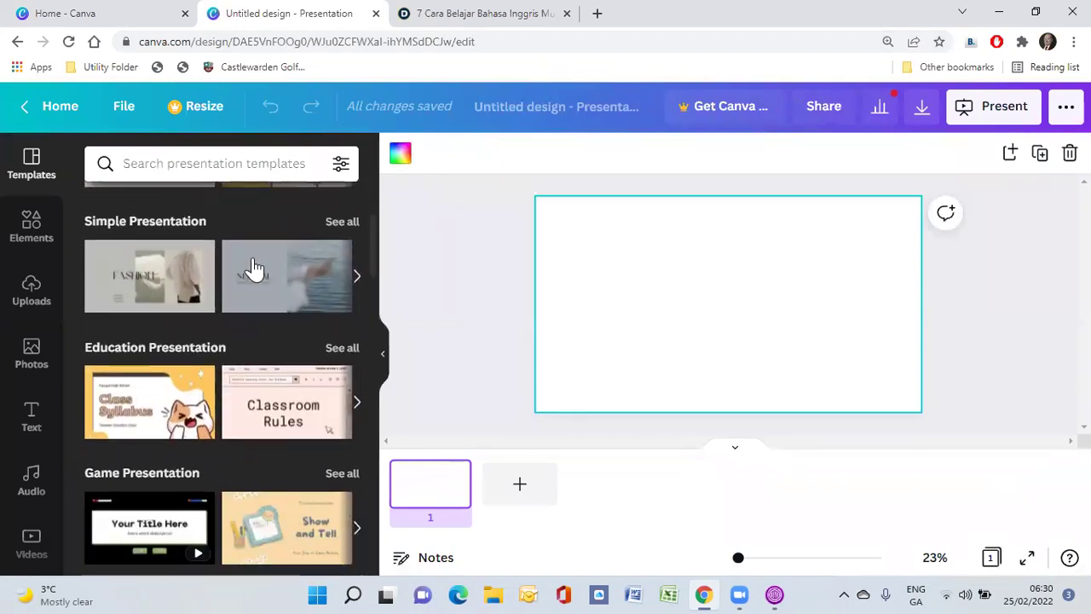
pyautogui.scroll(-4, 254, 267)
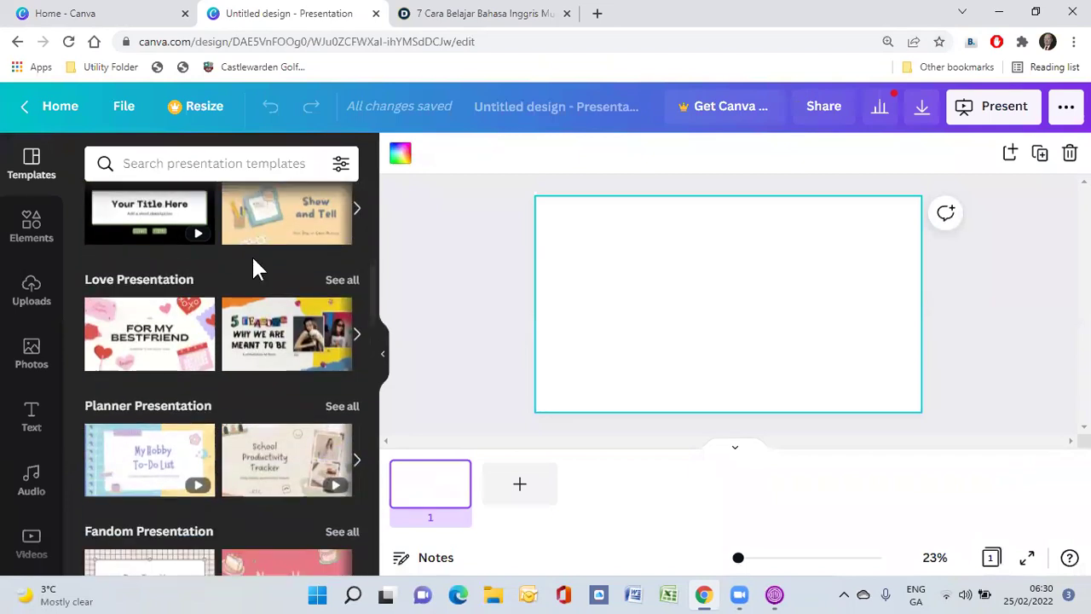
pyautogui.scroll(-2, 255, 269)
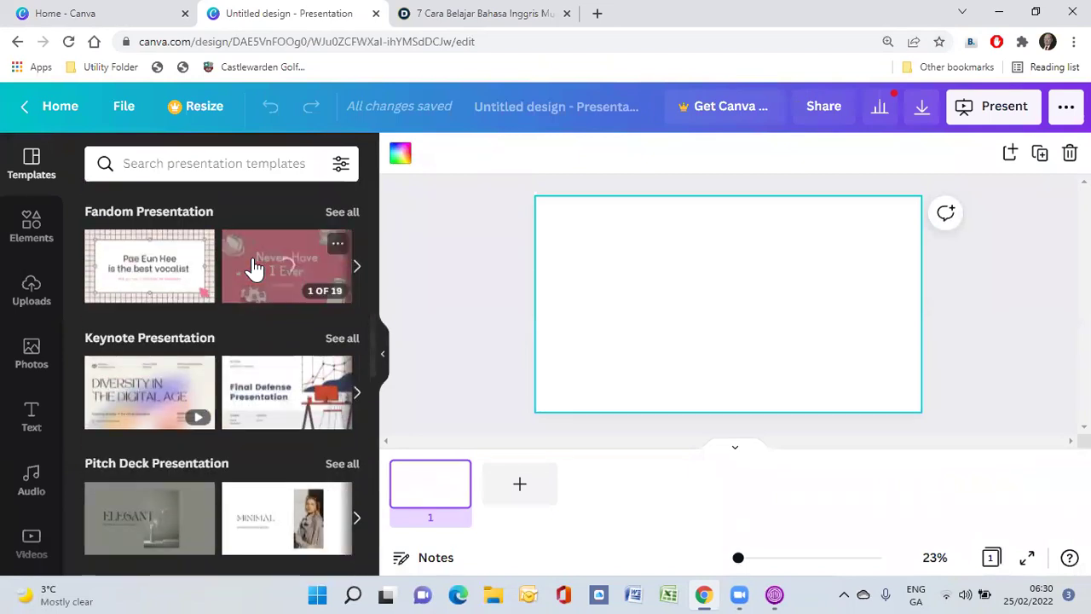
pyautogui.scroll(-3, 179, 344)
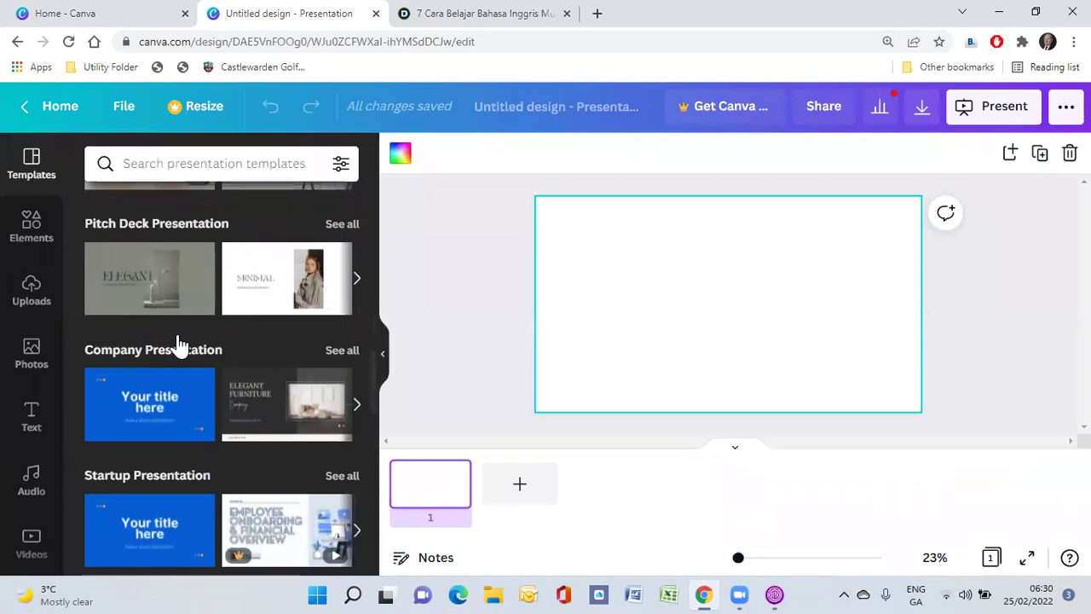
pyautogui.scroll(-3, 193, 243)
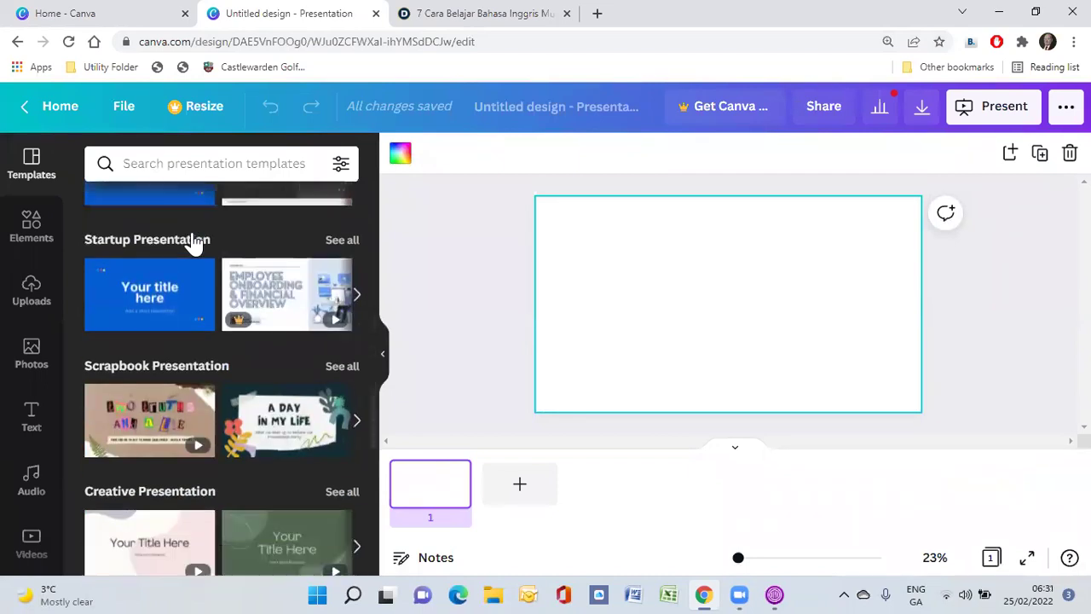
pyautogui.scroll(-2, 162, 294)
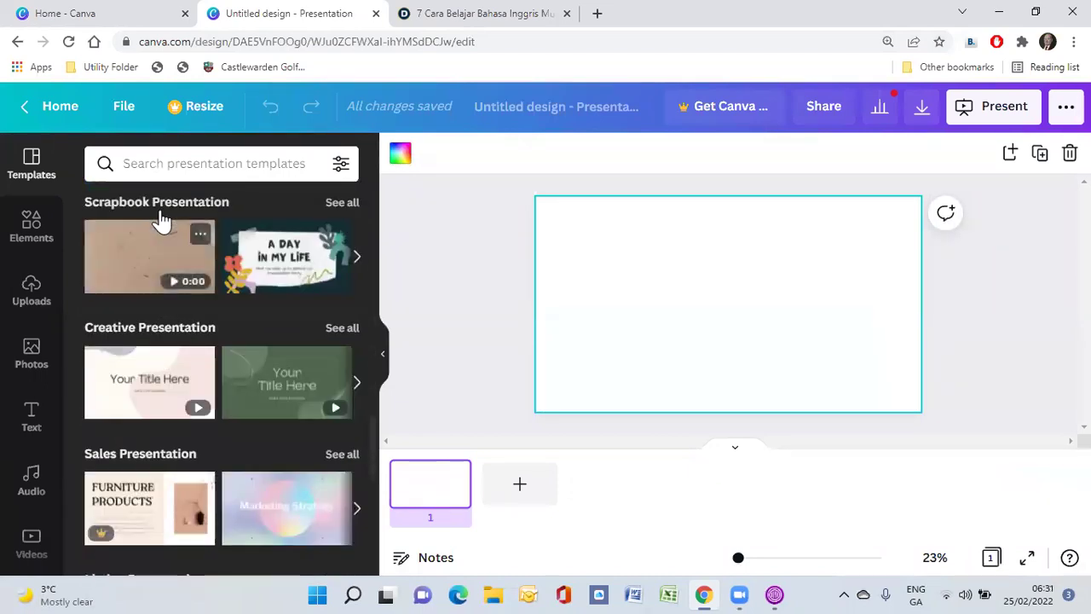
pyautogui.scroll(-1, 192, 286)
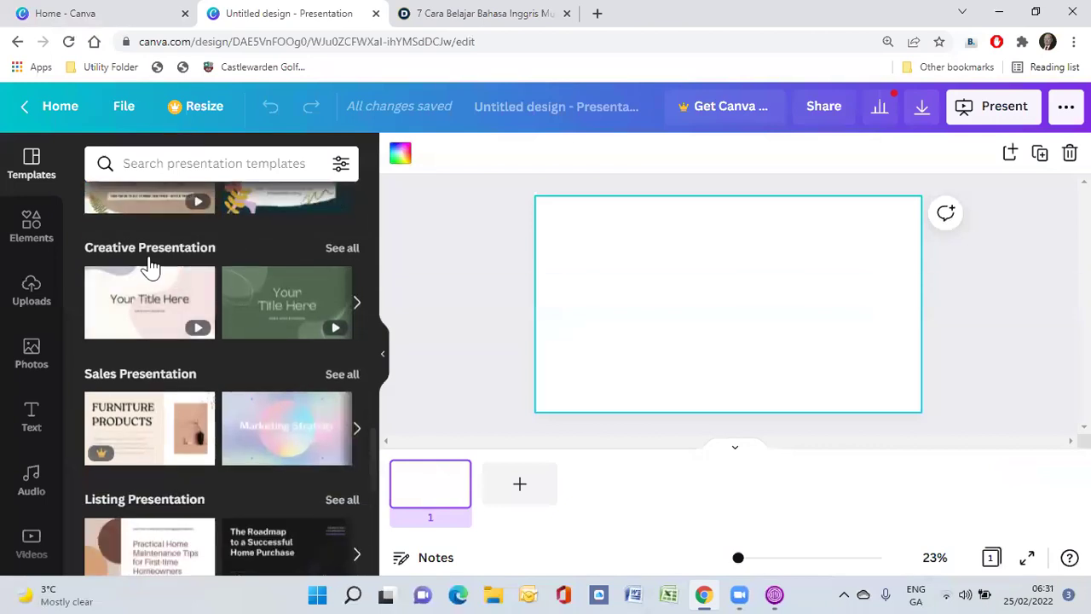
pyautogui.scroll(-4, 200, 328)
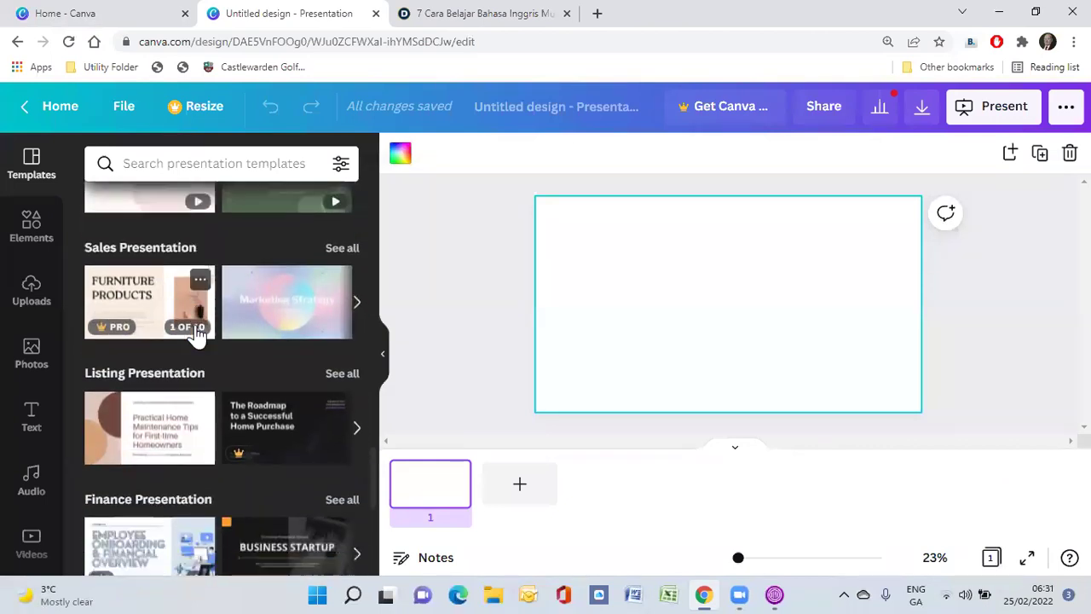
pyautogui.scroll(-6, 197, 334)
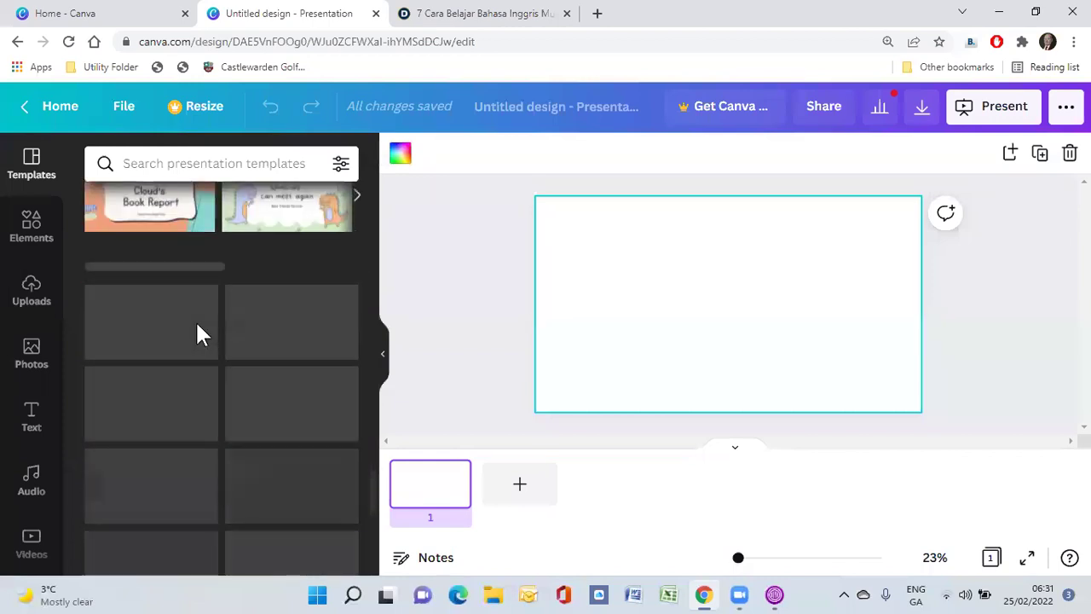
pyautogui.scroll(-6, 198, 334)
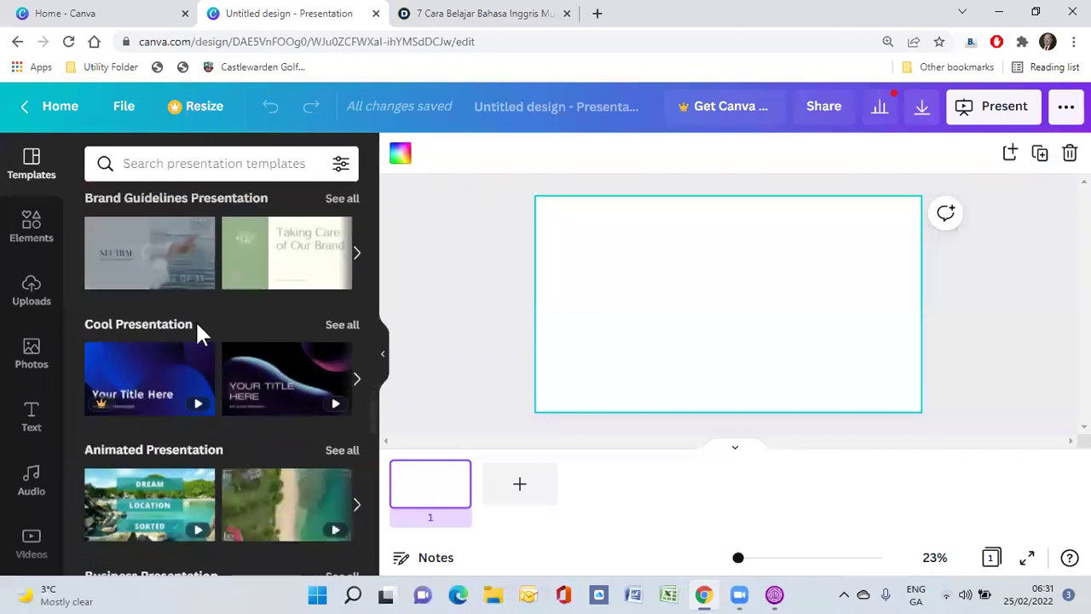
pyautogui.scroll(-2, 197, 333)
pyautogui.scroll(2, 196, 331)
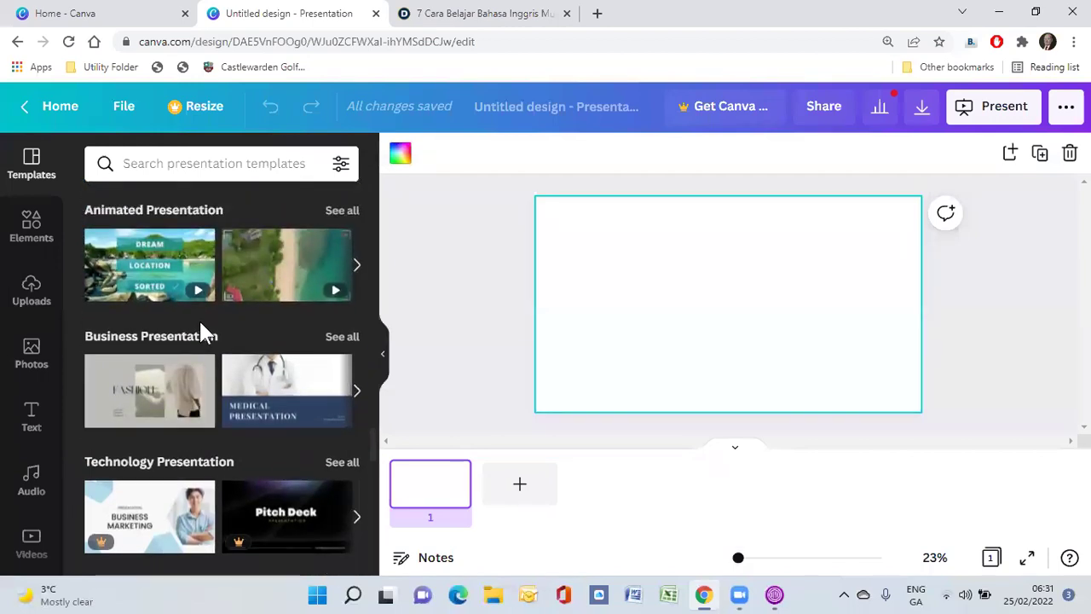
pyautogui.scroll(-4, 201, 325)
pyautogui.scroll(-4, 201, 330)
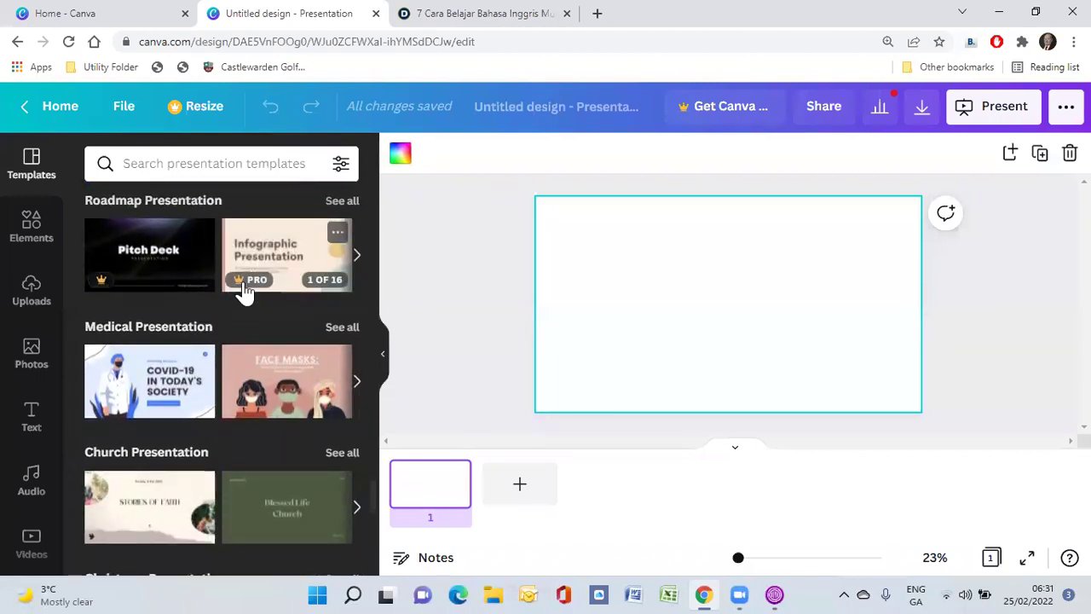
pyautogui.scroll(-5, 244, 290)
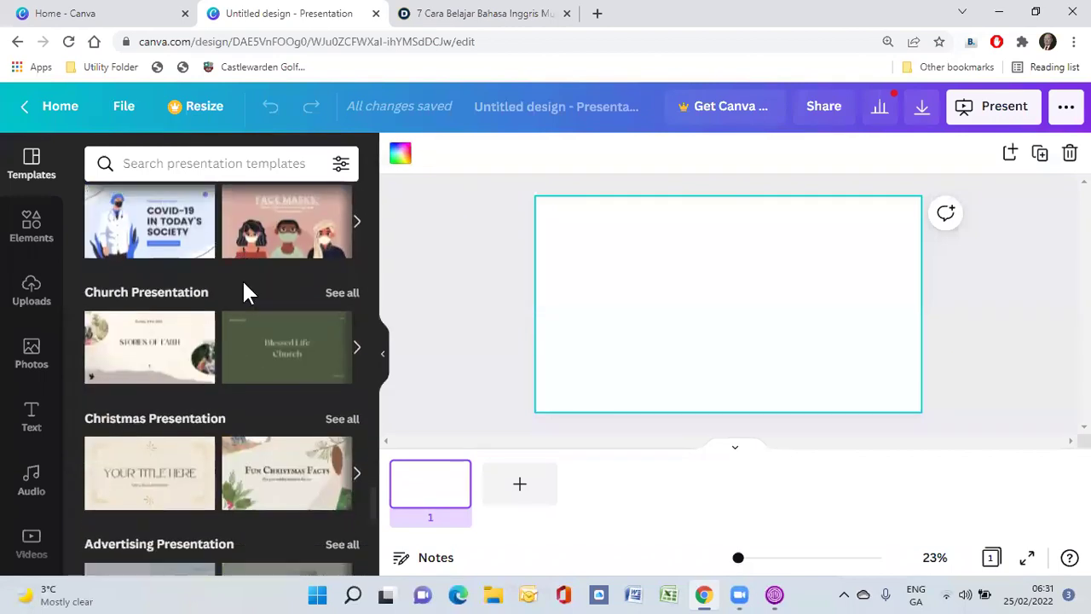
pyautogui.scroll(-10, 245, 290)
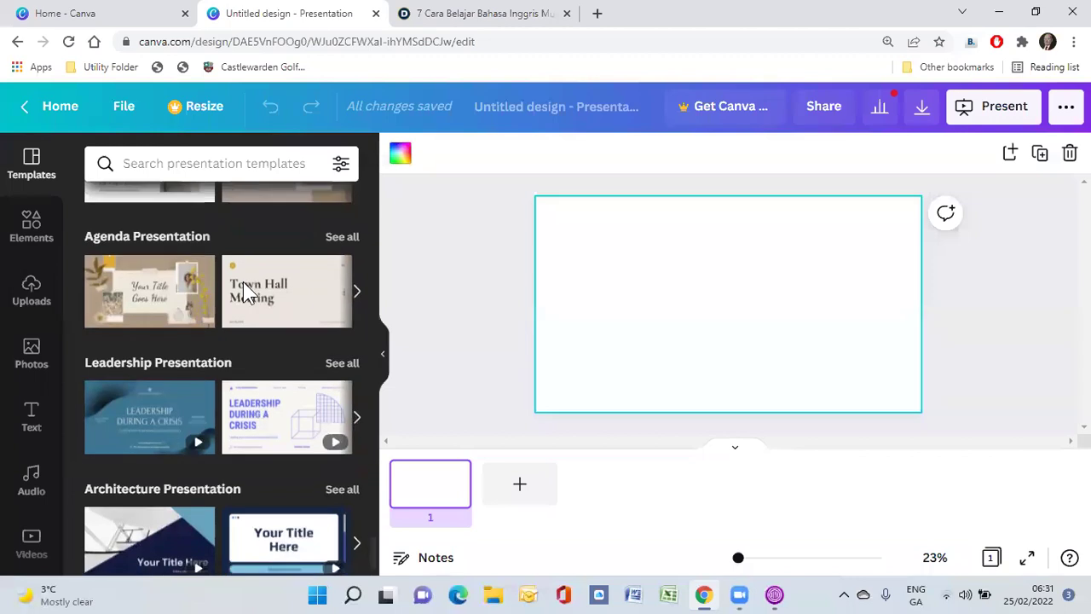
# Search the templates for "Education Presentations", review the suggested categories, and clear the search
pyautogui.click(212, 163)
pyautogui.write('edu')
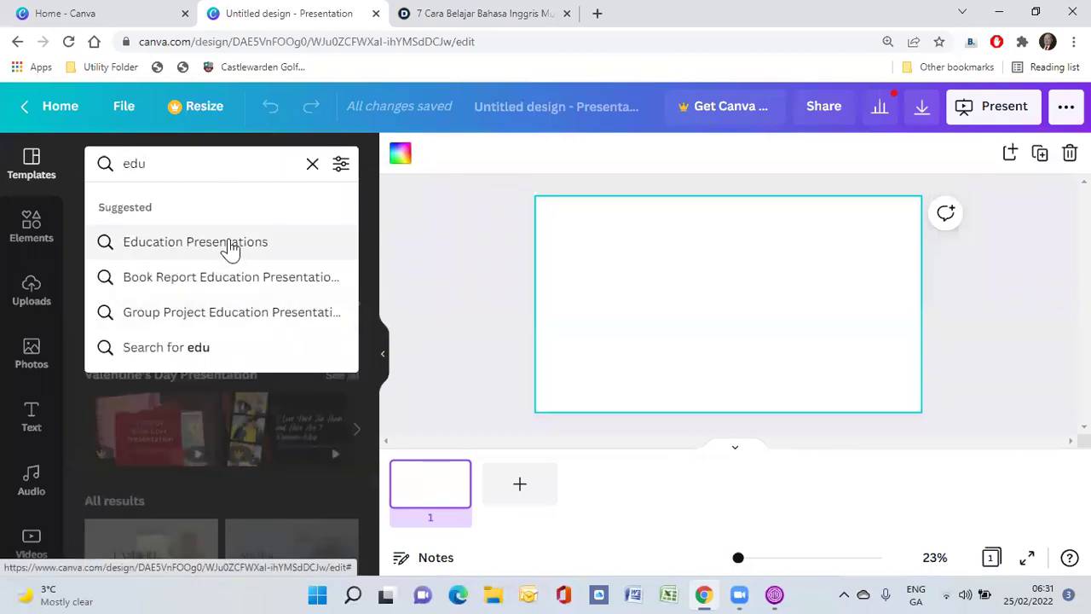
pyautogui.click(197, 243)
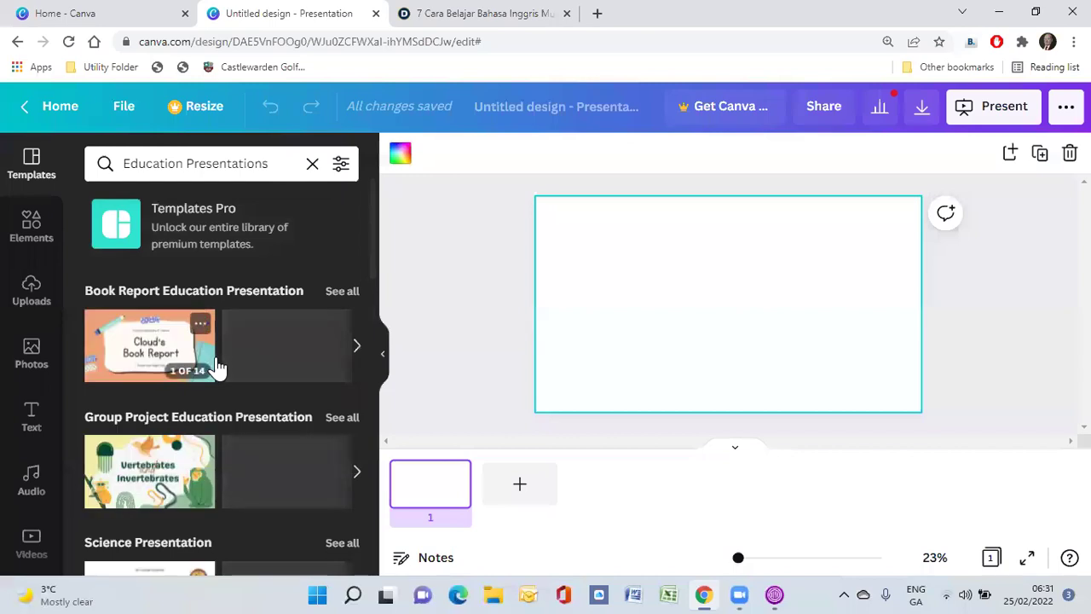
pyautogui.scroll(-2, 279, 375)
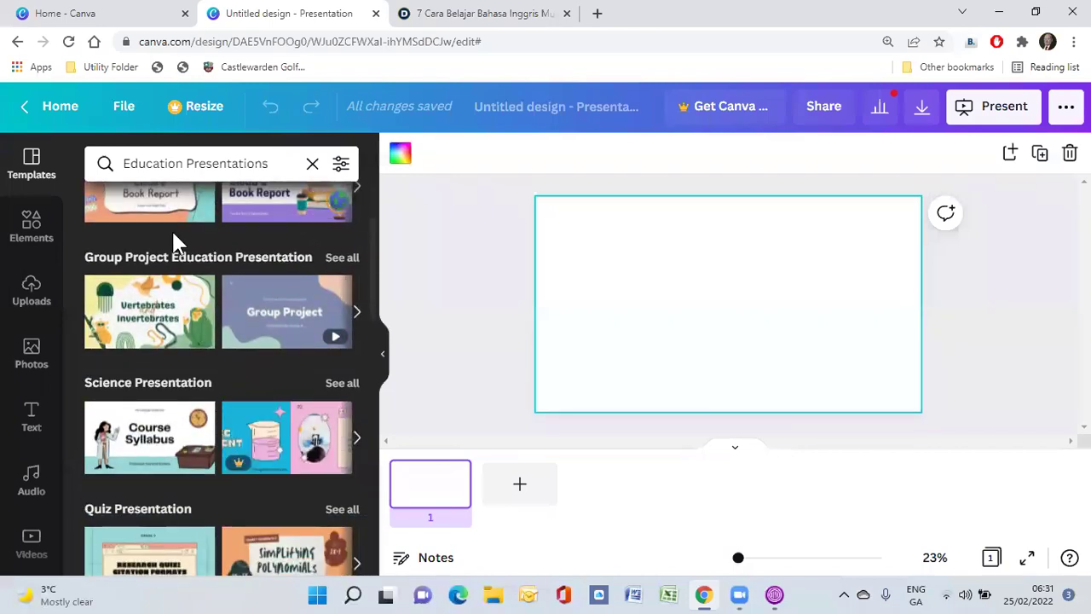
pyautogui.scroll(-3, 175, 230)
pyautogui.scroll(-2, 226, 273)
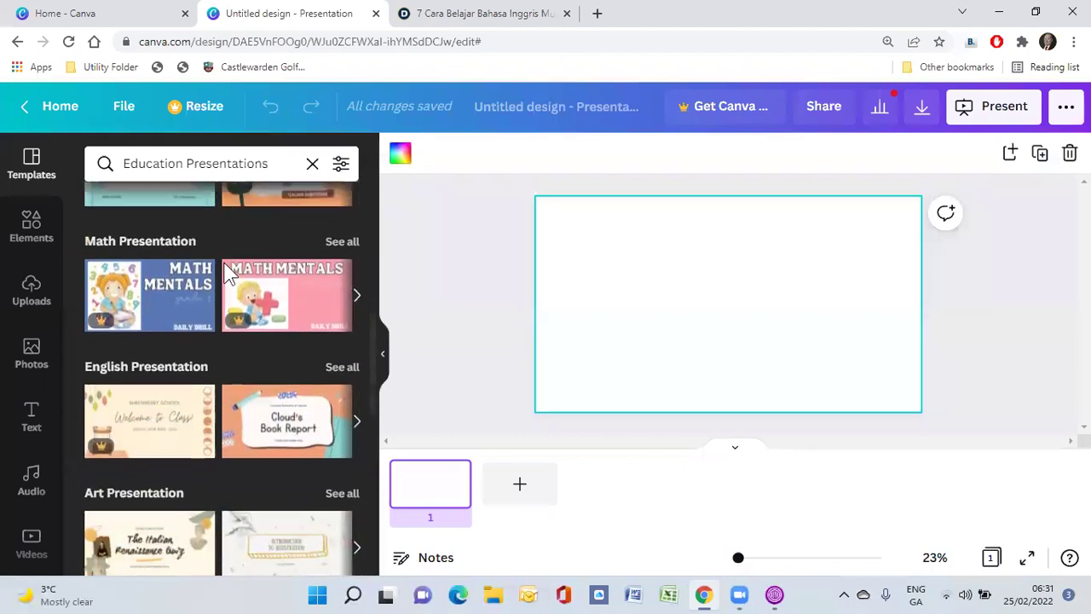
pyautogui.scroll(7, 226, 273)
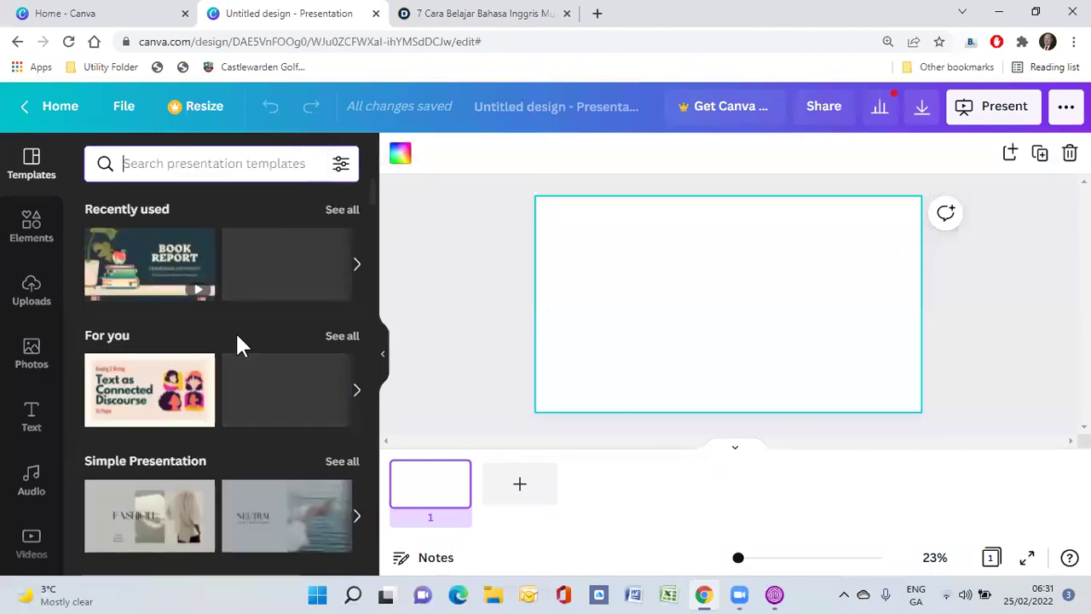
# Examine the individual presentation templates under All results, beyond the themed categories, for a suitable design
pyautogui.scroll(-1, 328, 348)
pyautogui.scroll(-15, 328, 348)
pyautogui.scroll(-20, 324, 344)
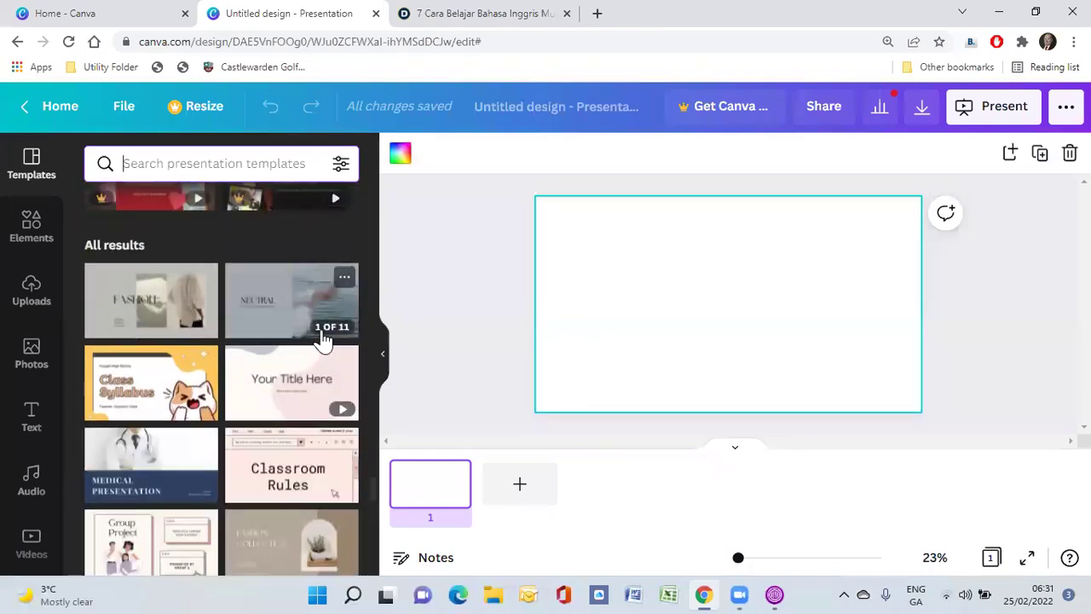
pyautogui.scroll(-8, 319, 341)
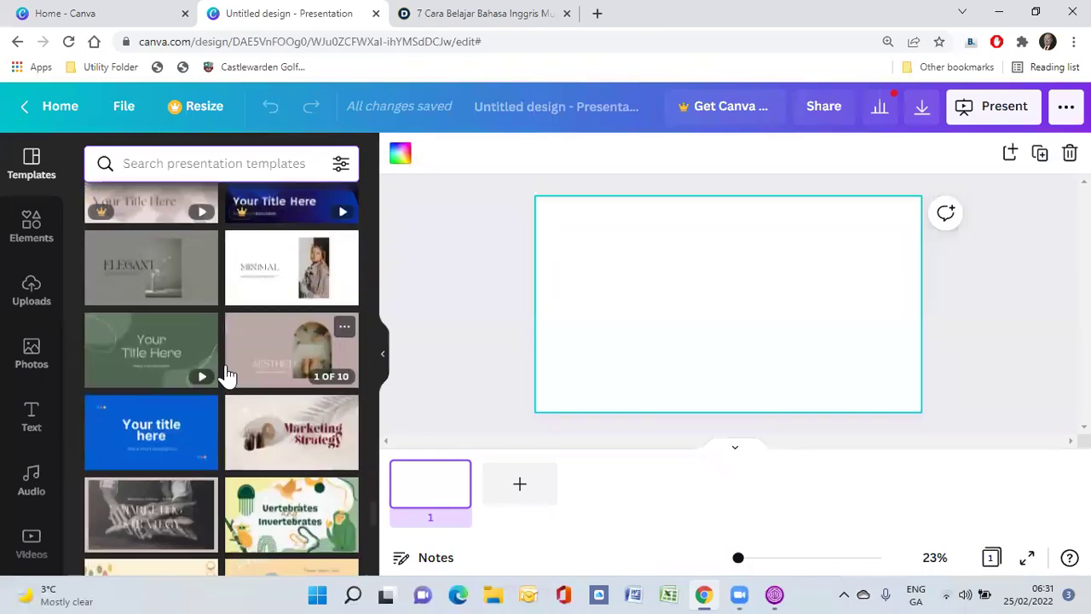
pyautogui.scroll(-6, 227, 375)
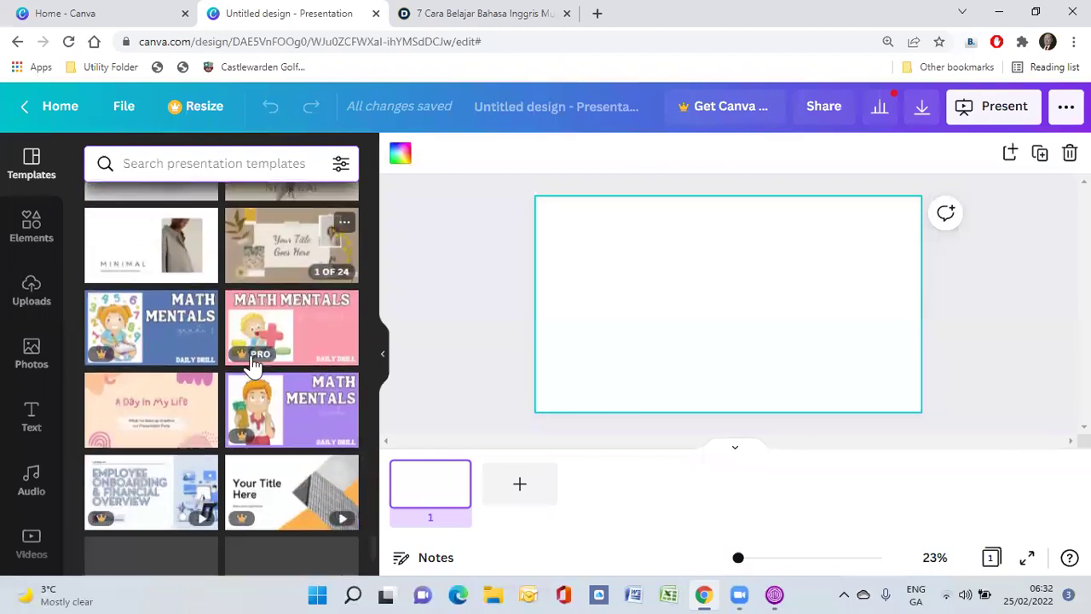
pyautogui.scroll(-3, 253, 362)
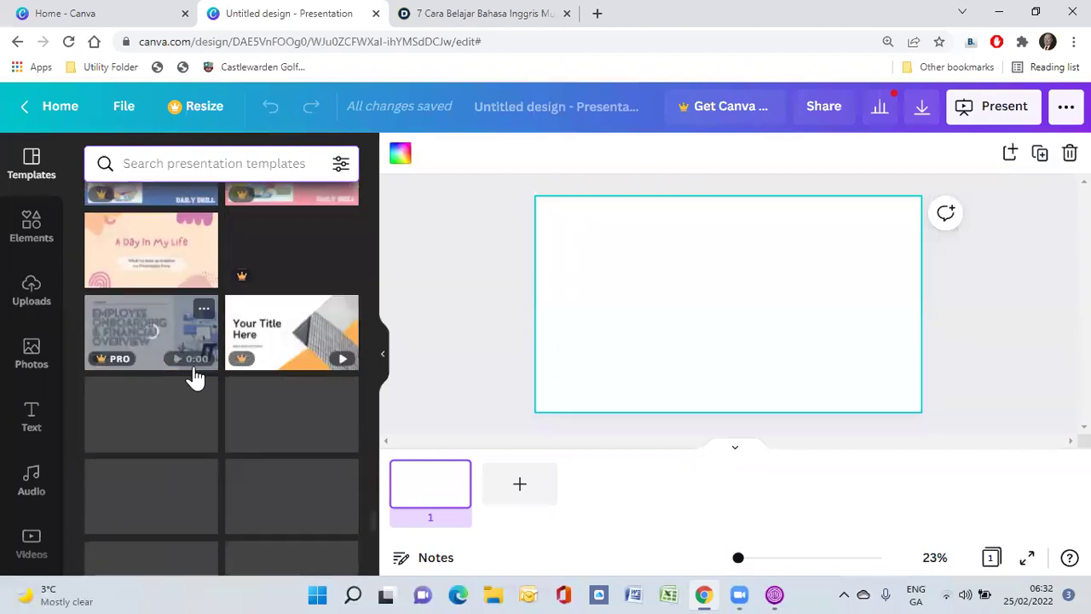
pyautogui.scroll(-3, 250, 356)
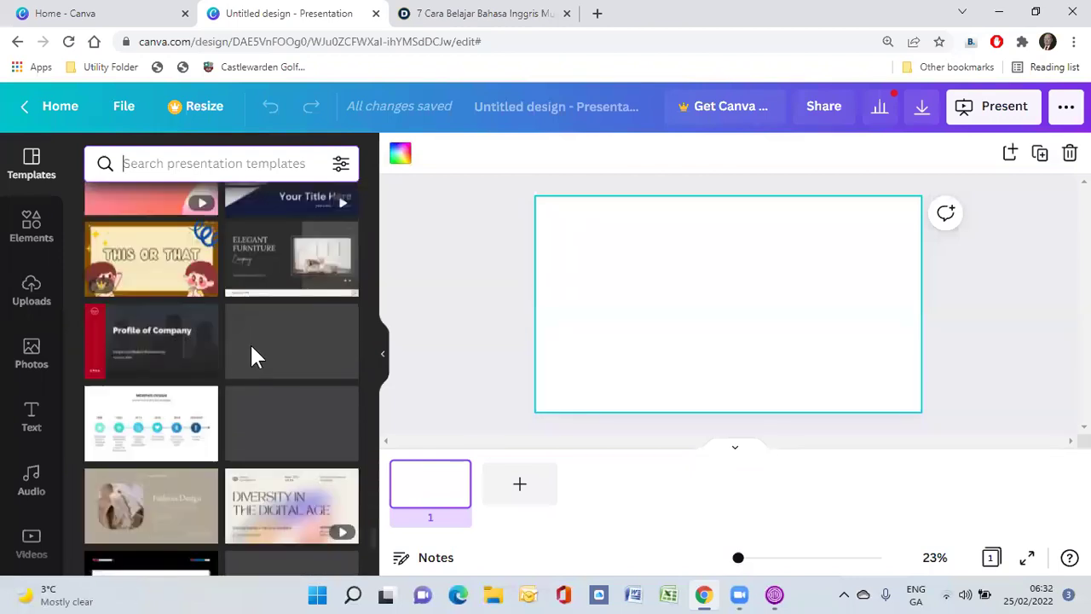
pyautogui.scroll(-5, 265, 358)
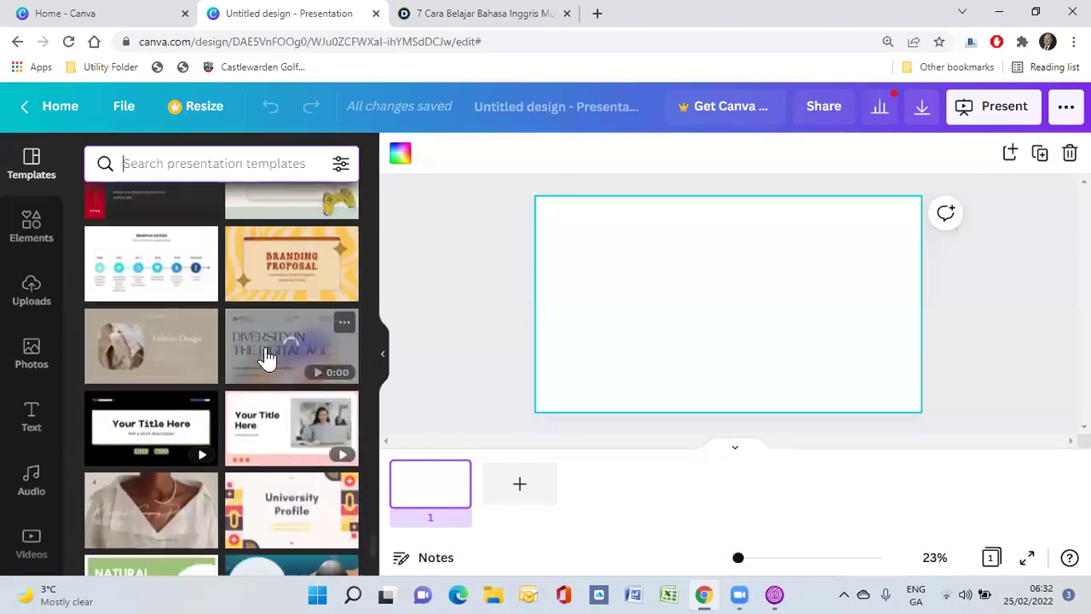
pyautogui.scroll(-2, 267, 358)
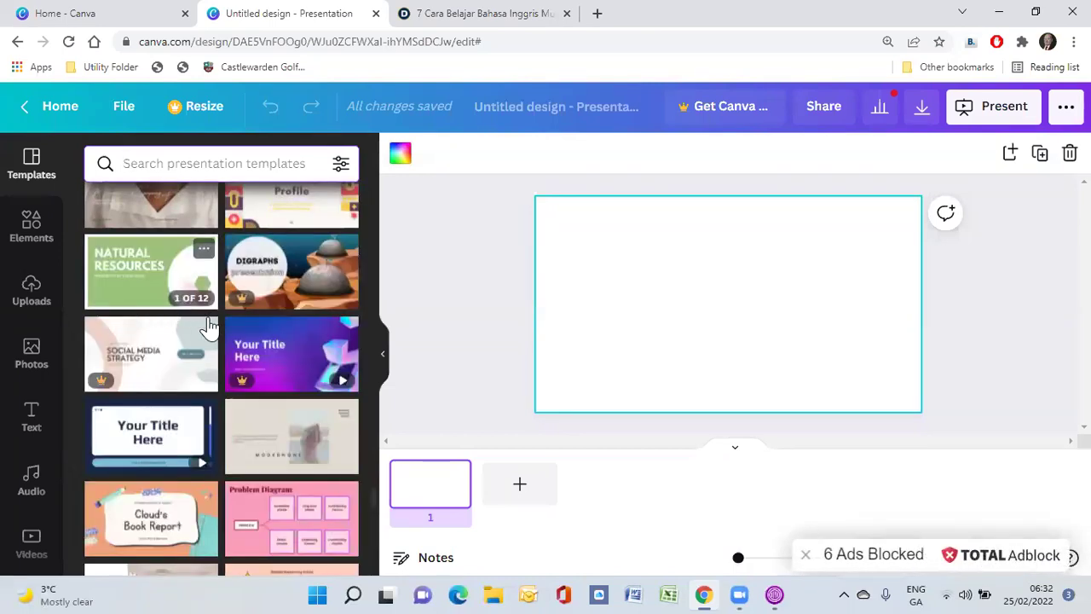
pyautogui.scroll(-2, 210, 327)
pyautogui.scroll(-3, 210, 327)
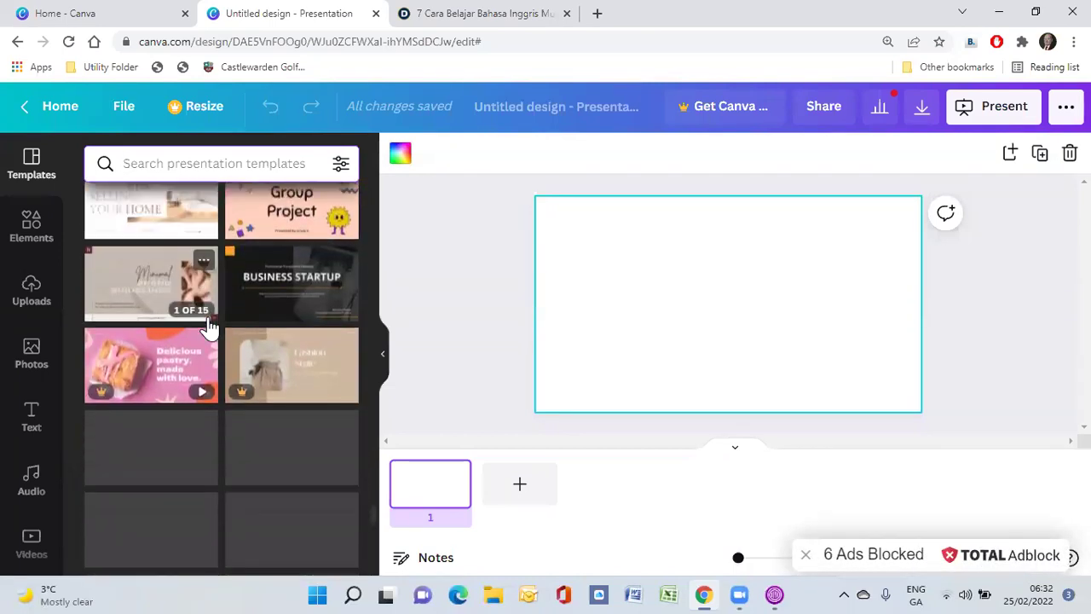
pyautogui.scroll(4, 213, 310)
pyautogui.scroll(5, 213, 290)
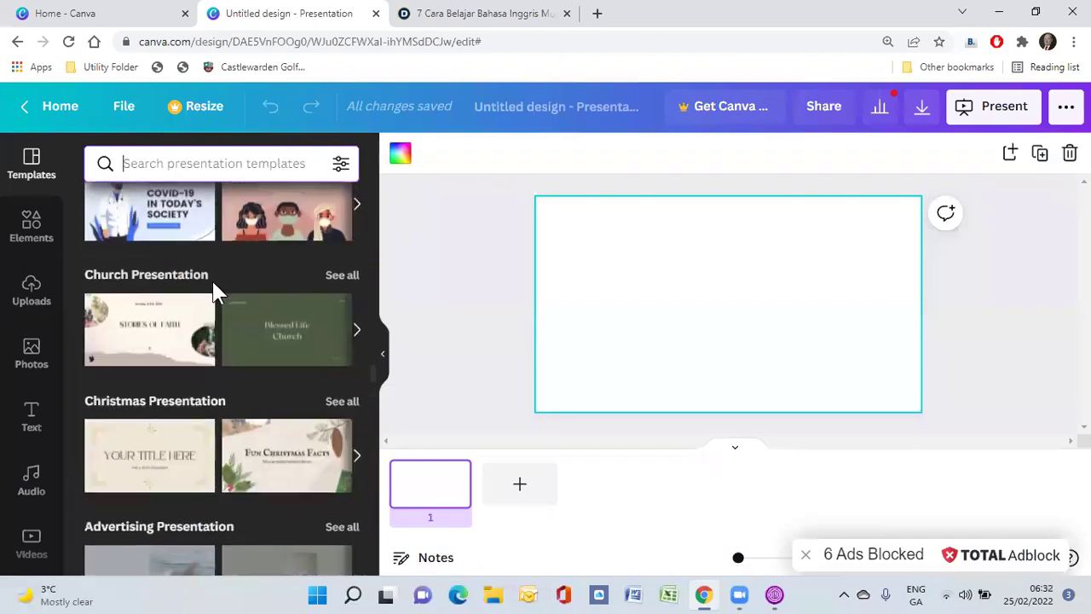
# From the "For you" templates, apply the "Your title here" page of Colorful Playful Geometric Shapes Simple Basic Kids Presentation to the blank slide
pyautogui.scroll(10, 215, 291)
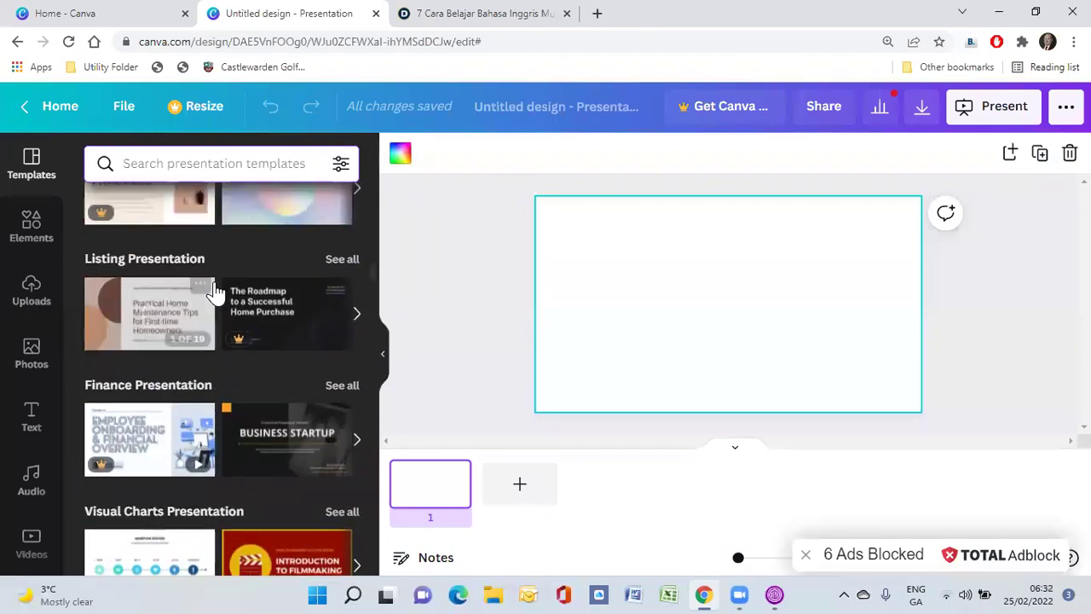
pyautogui.scroll(10, 215, 292)
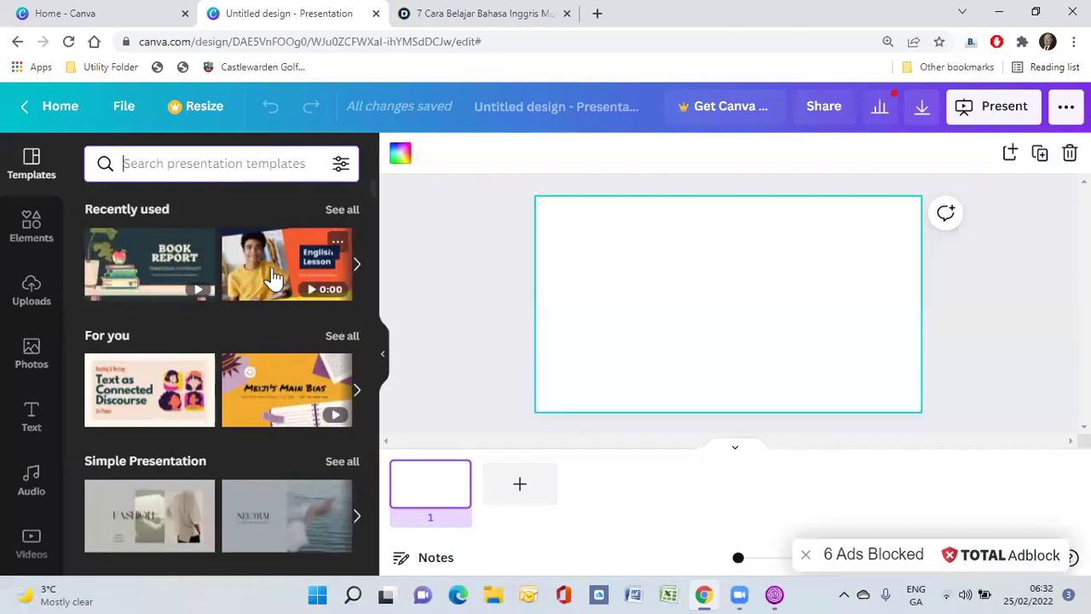
pyautogui.click(341, 338)
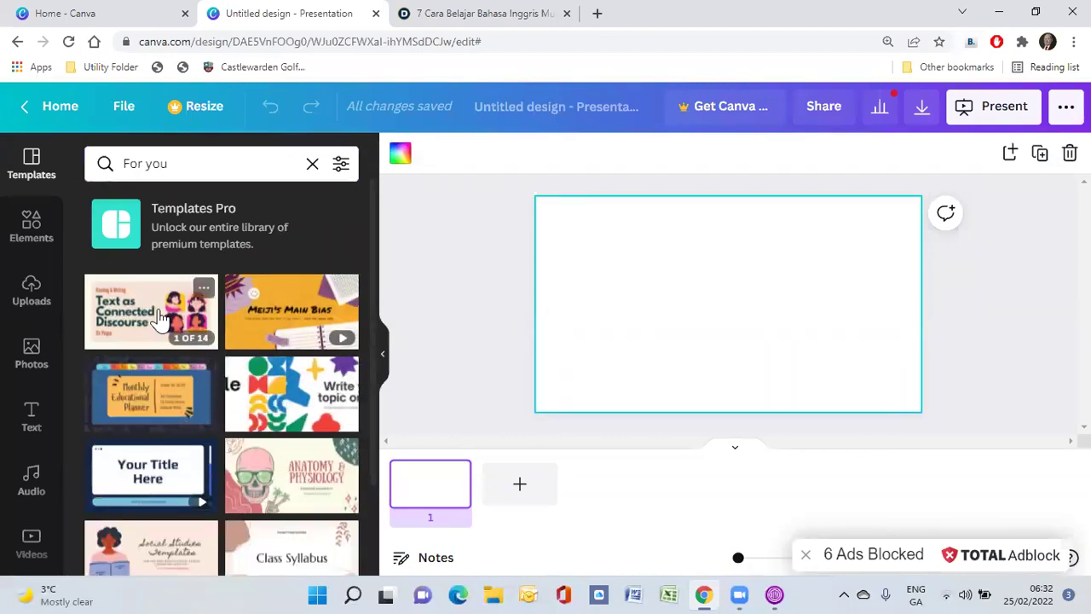
pyautogui.click(266, 399)
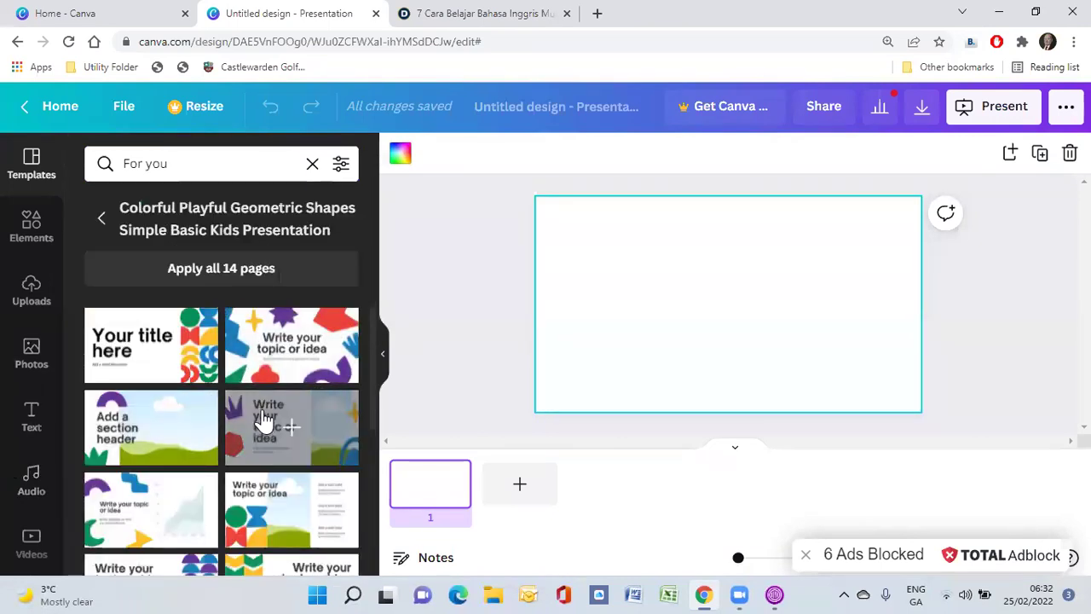
pyautogui.click(171, 358)
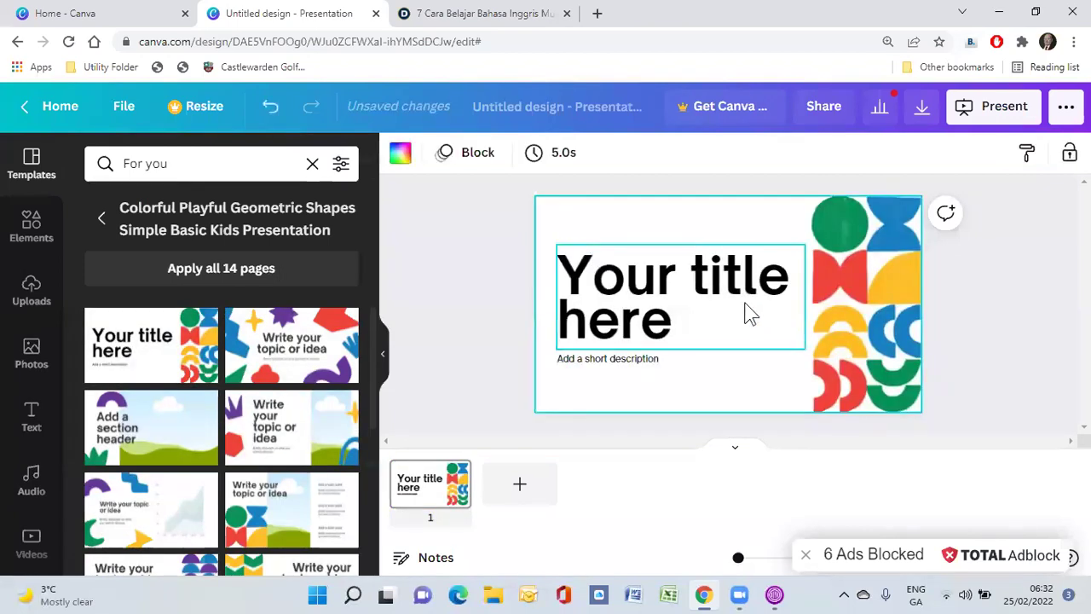
# Replace the slide's title with the headline "7 Cara Belajar Bahasa Inggris Mudah untuk Pemula" copied from the Katadata article
pyautogui.doubleClick(635, 319)
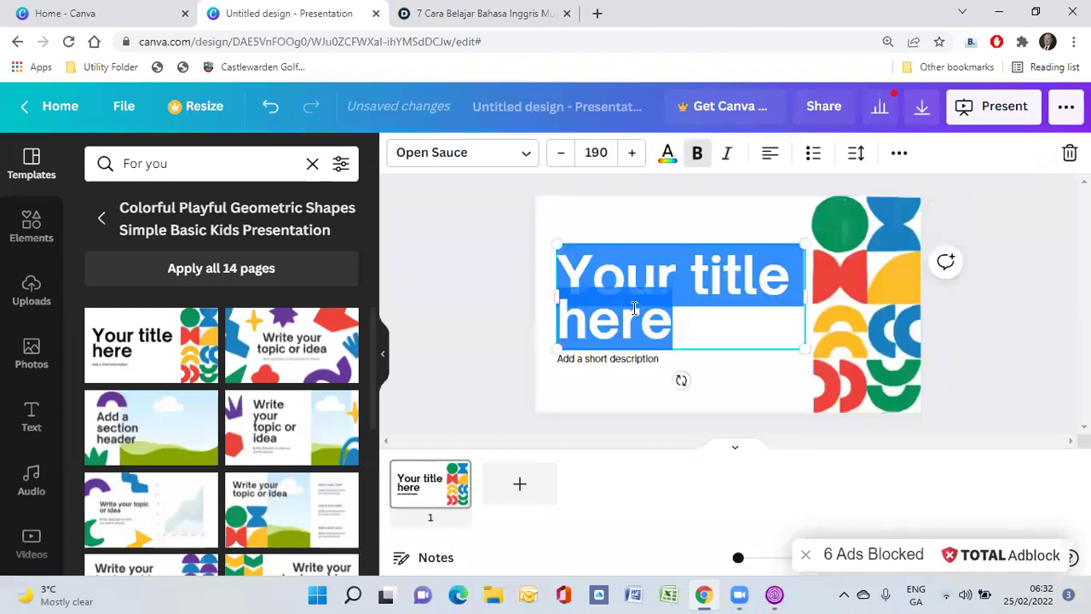
pyautogui.click(484, 17)
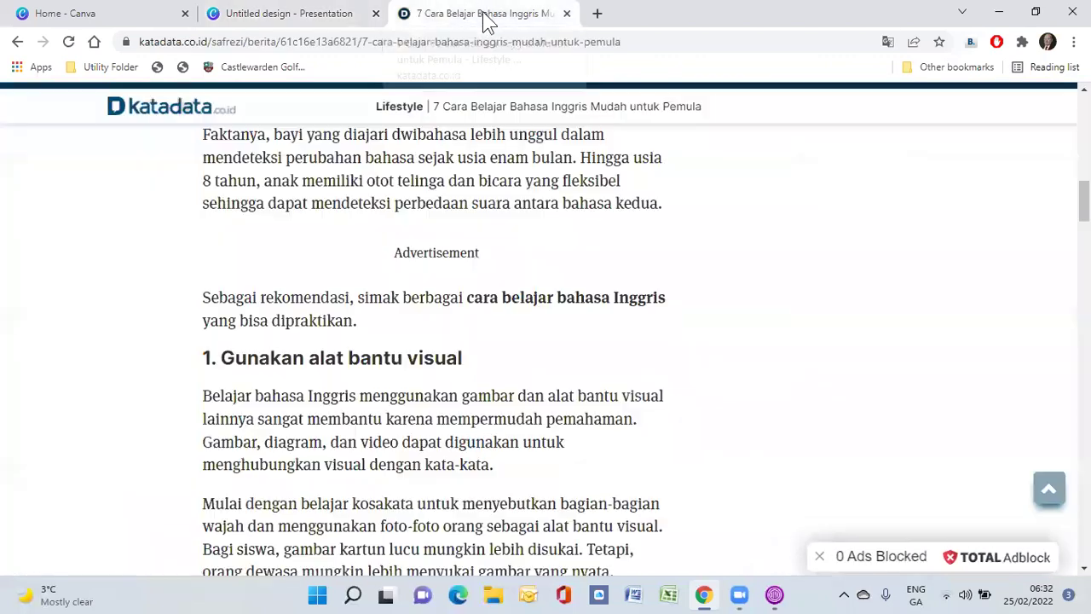
pyautogui.scroll(10, 335, 329)
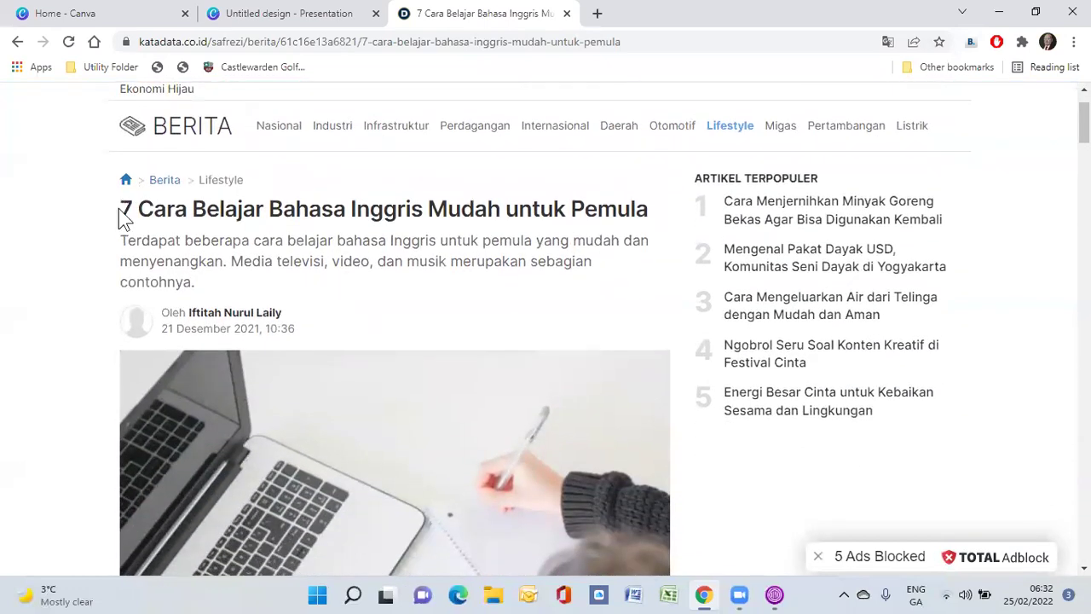
pyautogui.moveTo(125, 208); pyautogui.dragTo(668, 226)
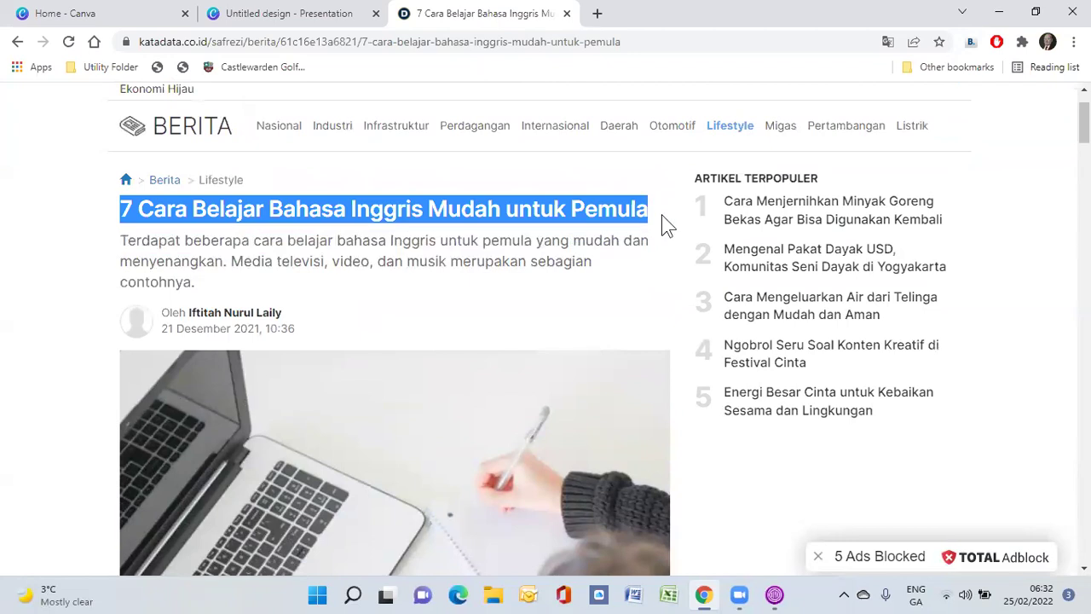
pyautogui.rightClick(642, 213)
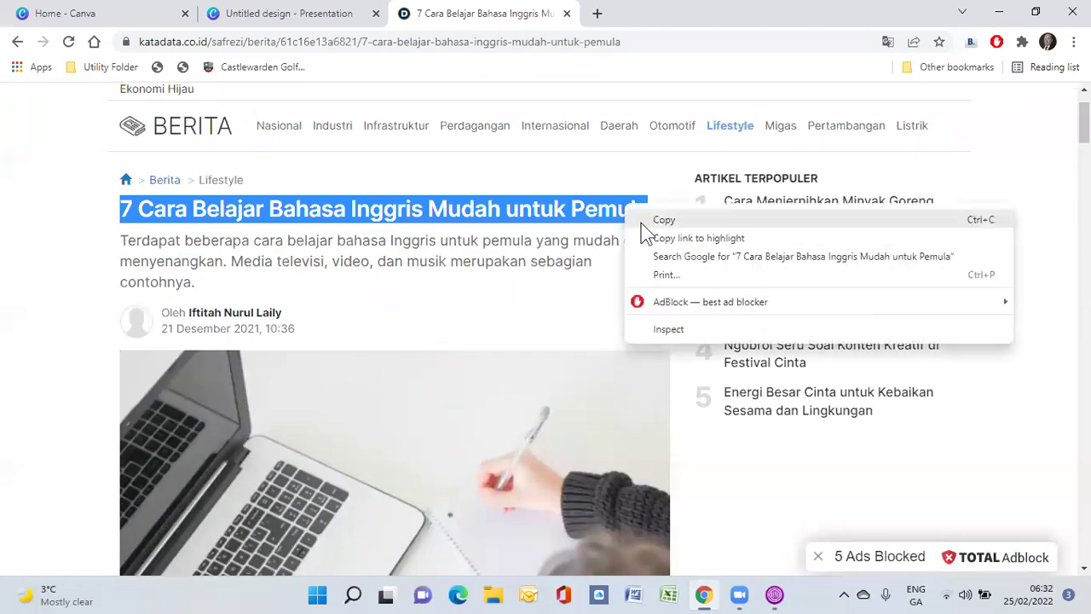
pyautogui.click(636, 222)
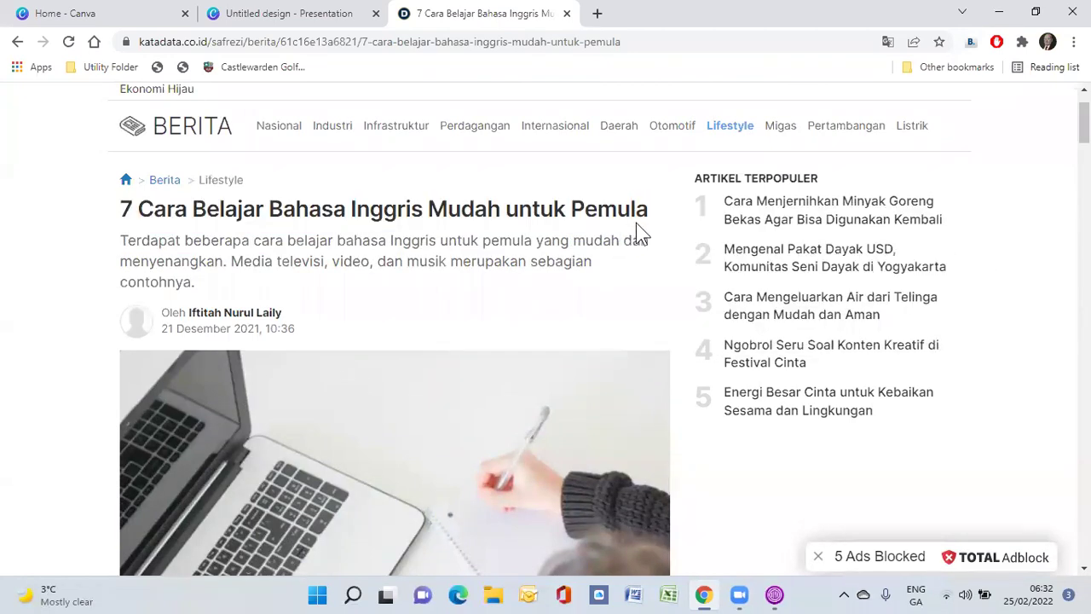
pyautogui.click(295, 24)
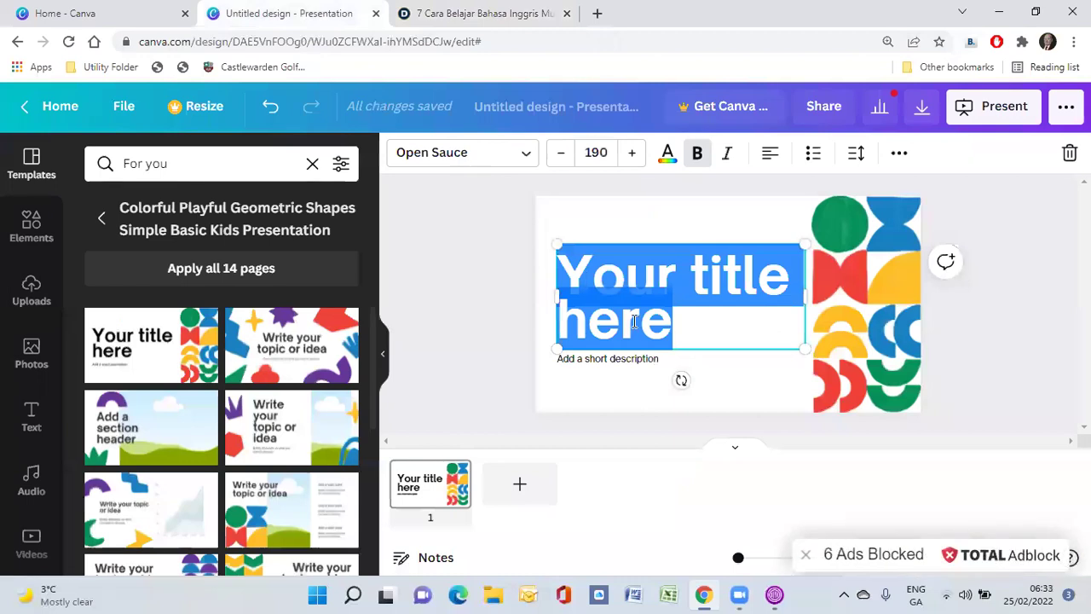
pyautogui.hotkey('ctrl', 'v')
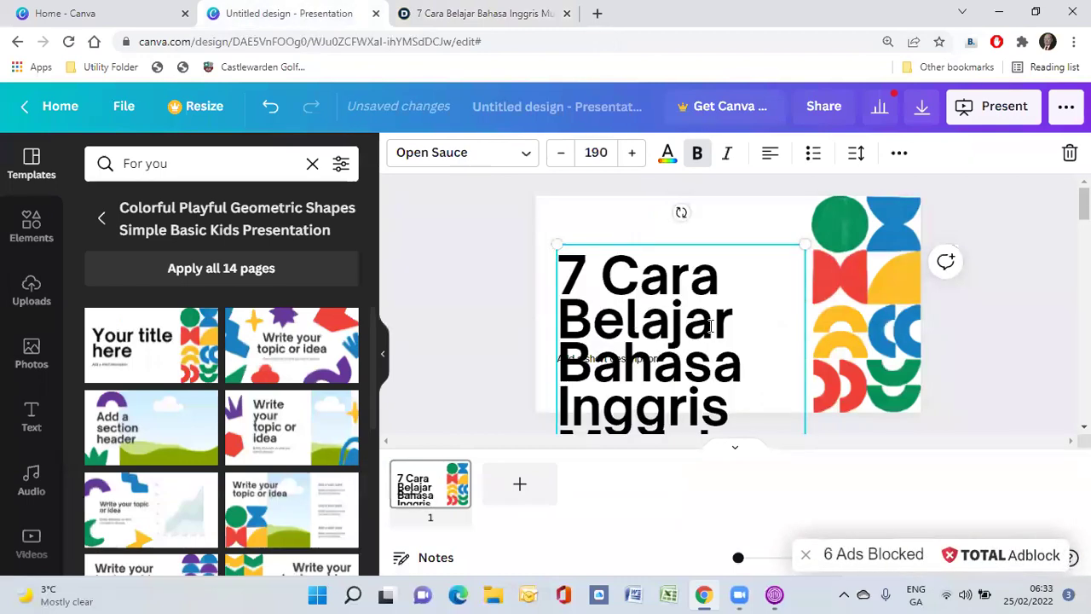
# Try to set the title's font size to 100
pyautogui.click(569, 155)
pyautogui.click(600, 152)
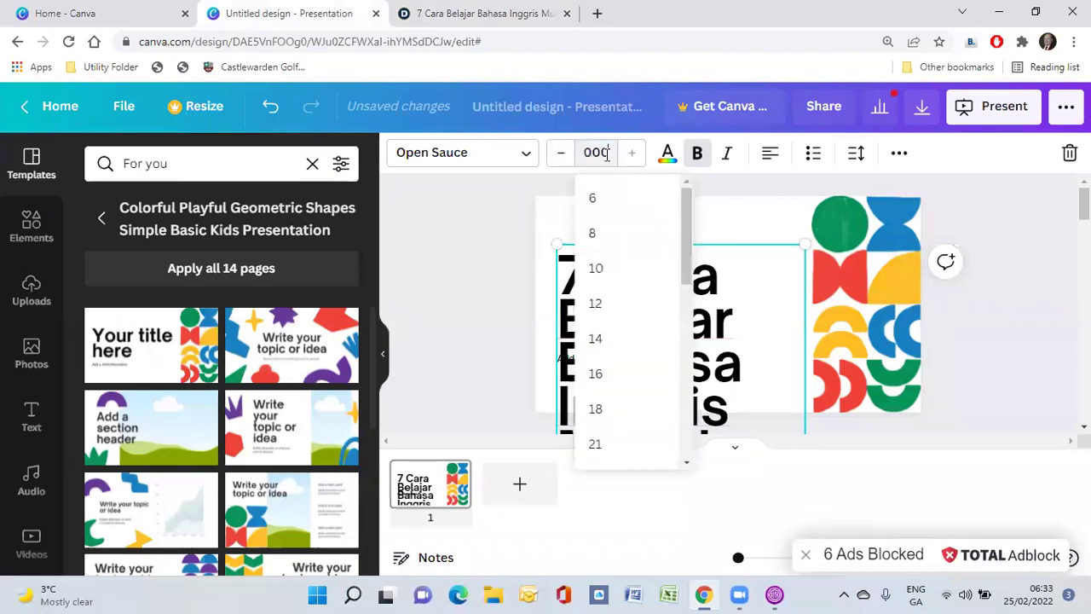
pyautogui.press('Return')
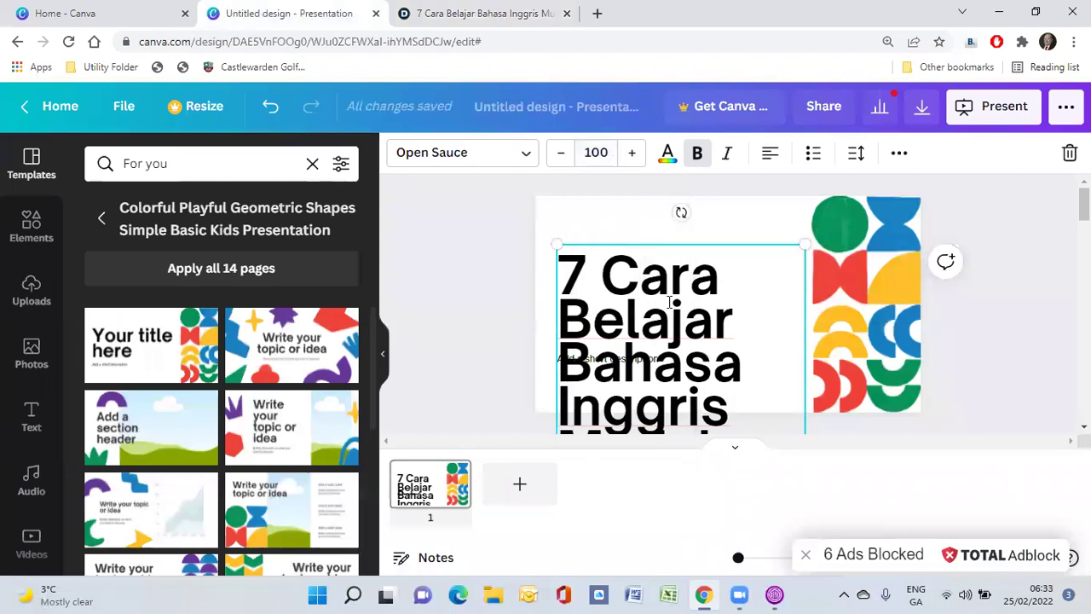
# Delete the source attribution text pasted below the headline, from "Artikel ini telah tayang" through the editor line
pyautogui.scroll(-12, 699, 320)
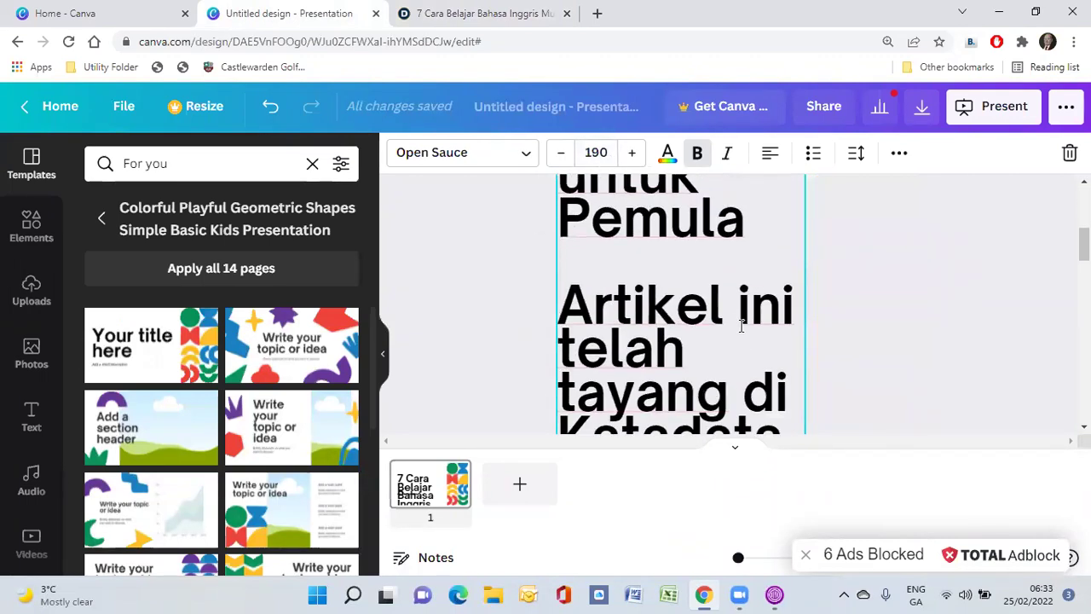
pyautogui.scroll(-6, 741, 325)
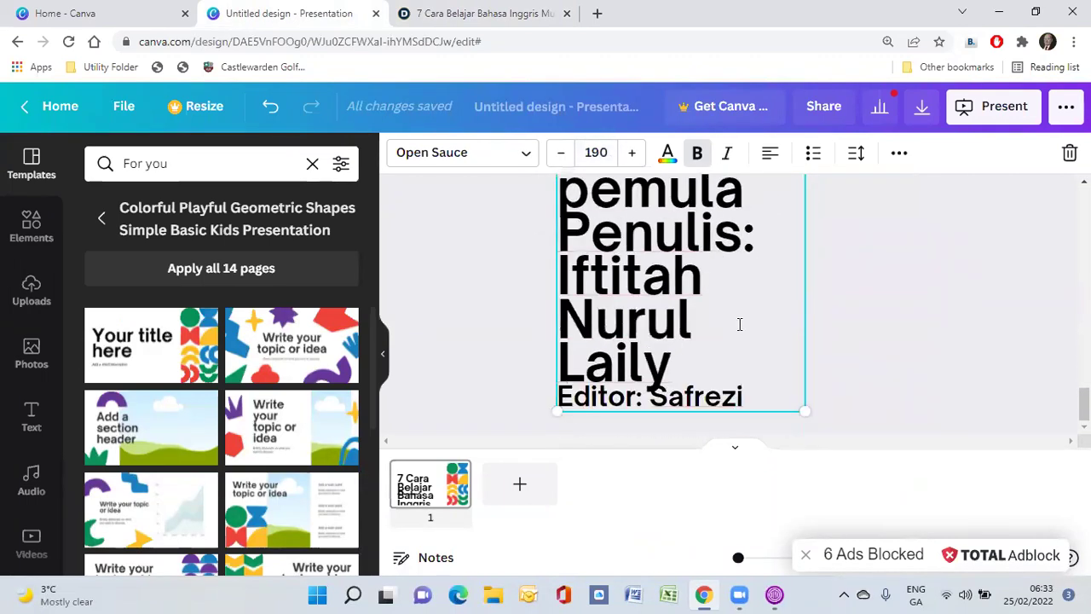
pyautogui.moveTo(747, 390); pyautogui.dragTo(575, 319)
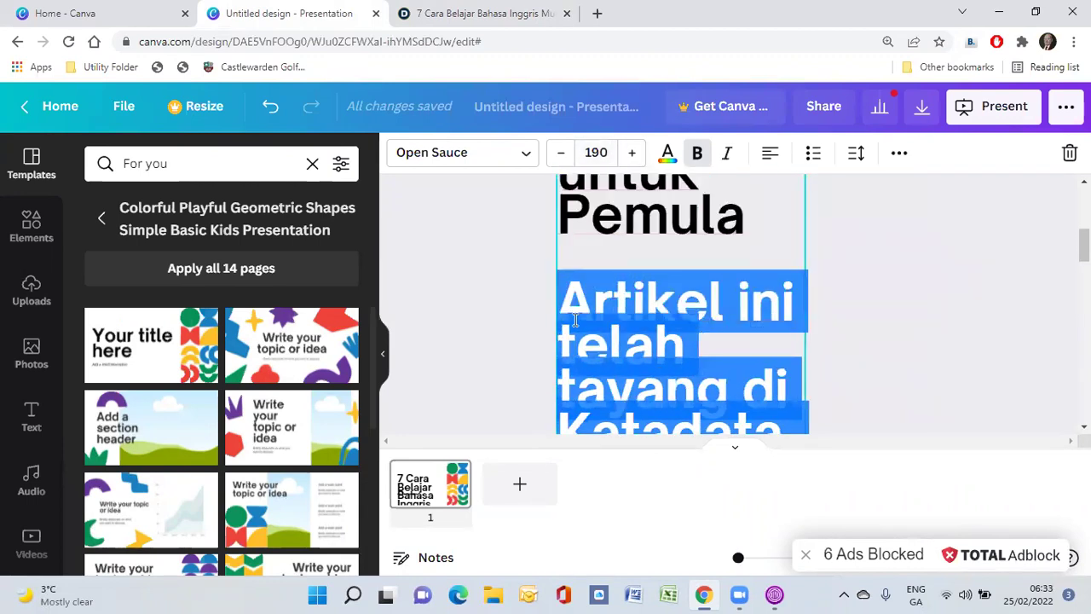
pyautogui.press('BackSpace')
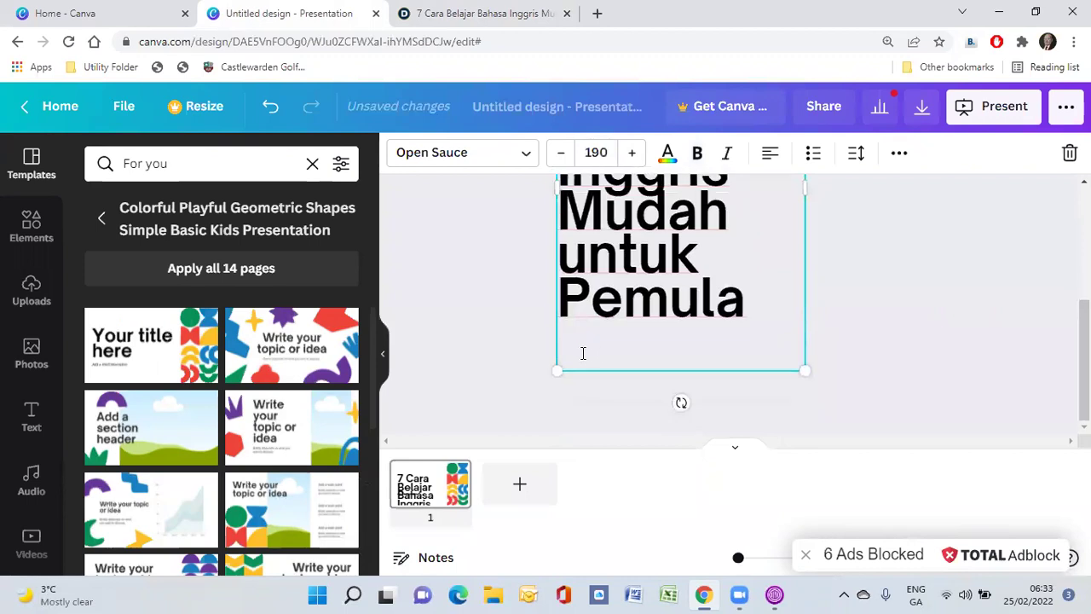
# Scale the title text box down to a font size of about 80.2 so the headline fits above the description
pyautogui.scroll(3, 680, 401)
pyautogui.scroll(-2, 779, 338)
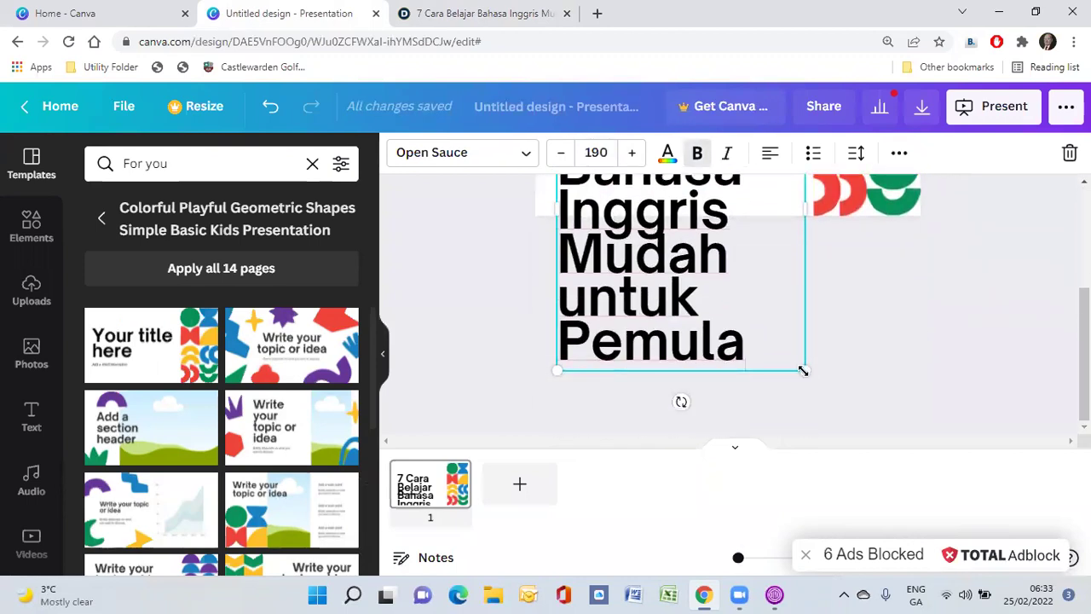
pyautogui.moveTo(771, 309); pyautogui.dragTo(832, 341)
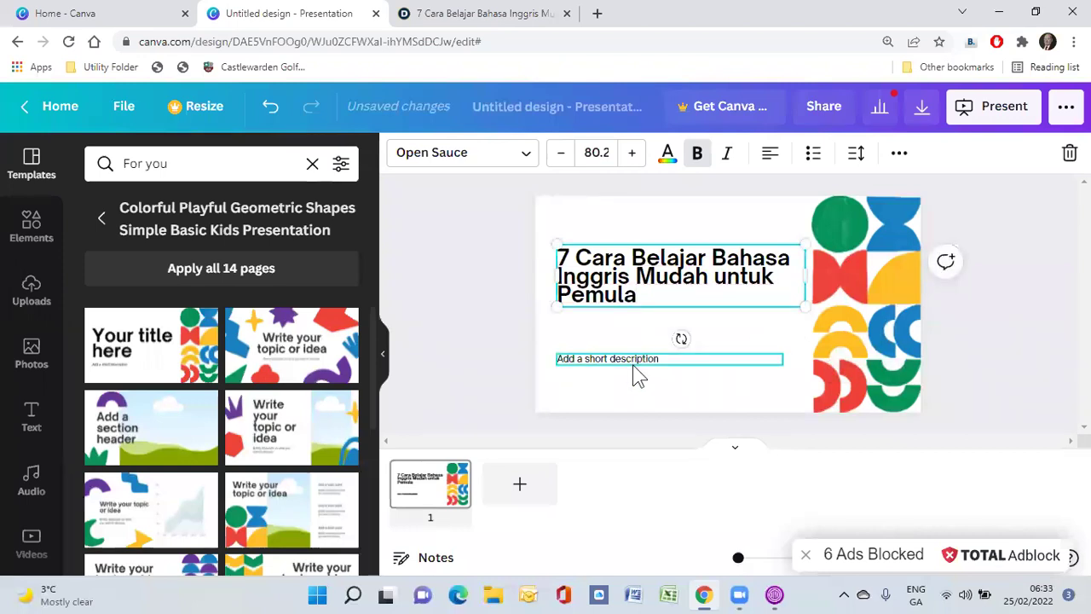
# Replace the short description under the title with "by" followed by the presenter's full name and degree
pyautogui.doubleClick(633, 367)
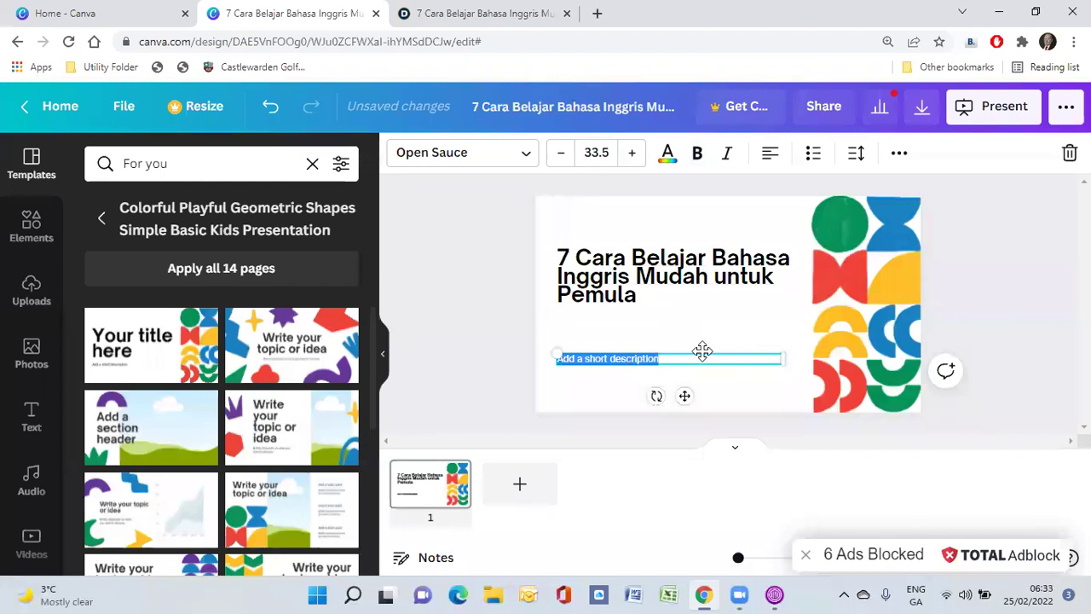
pyautogui.write('y')
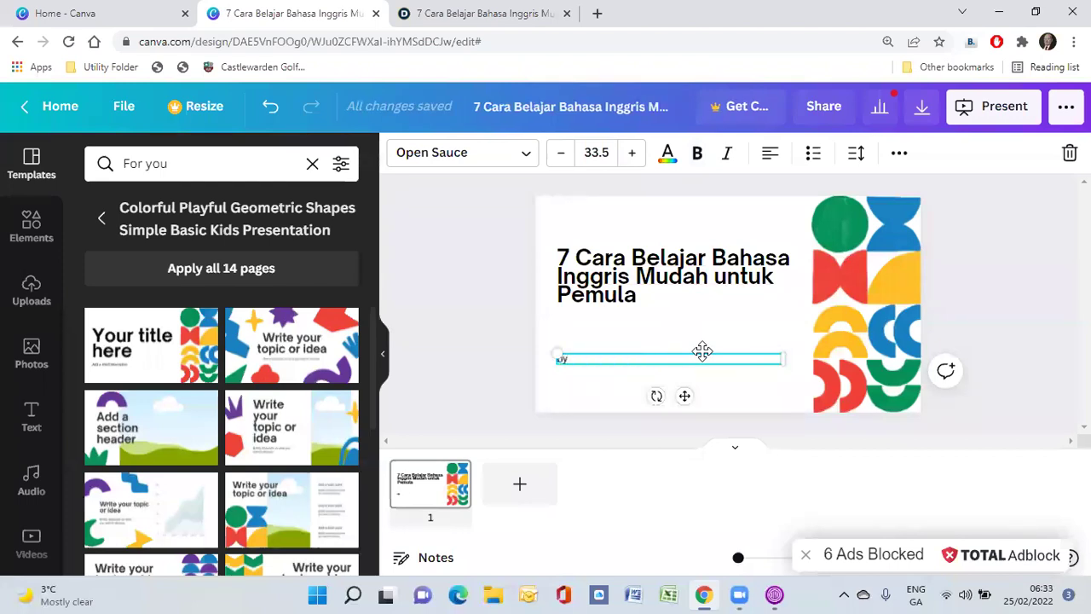
pyautogui.write(' Bryan Cipta Perdana Putra, S.Pd')
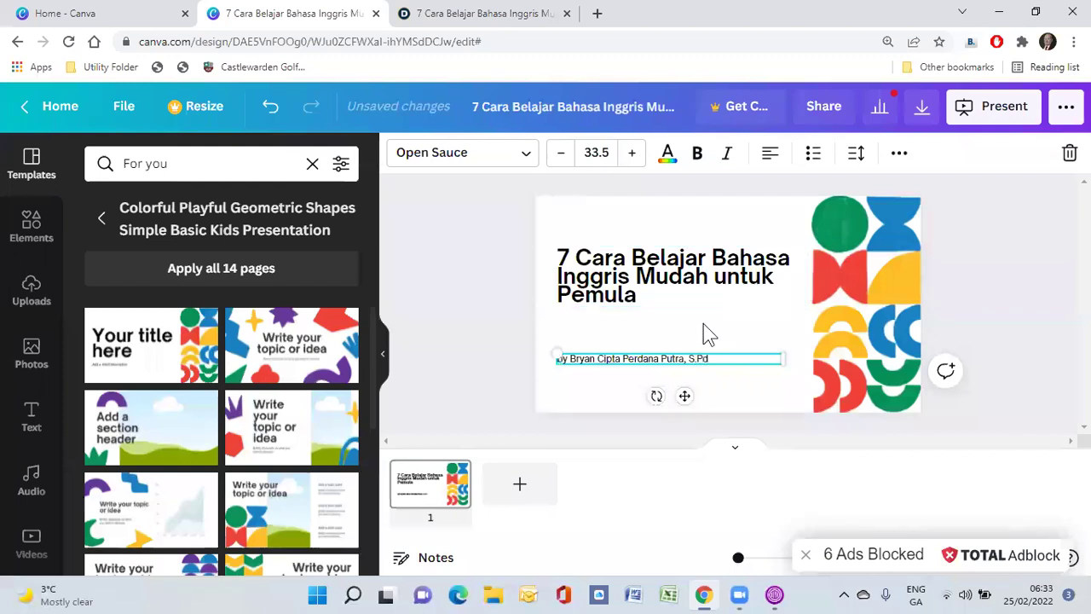
pyautogui.click(704, 333)
# Change the title's font to More Sugar, trying Quicksand first, and choose black as its text colour
pyautogui.click(706, 288)
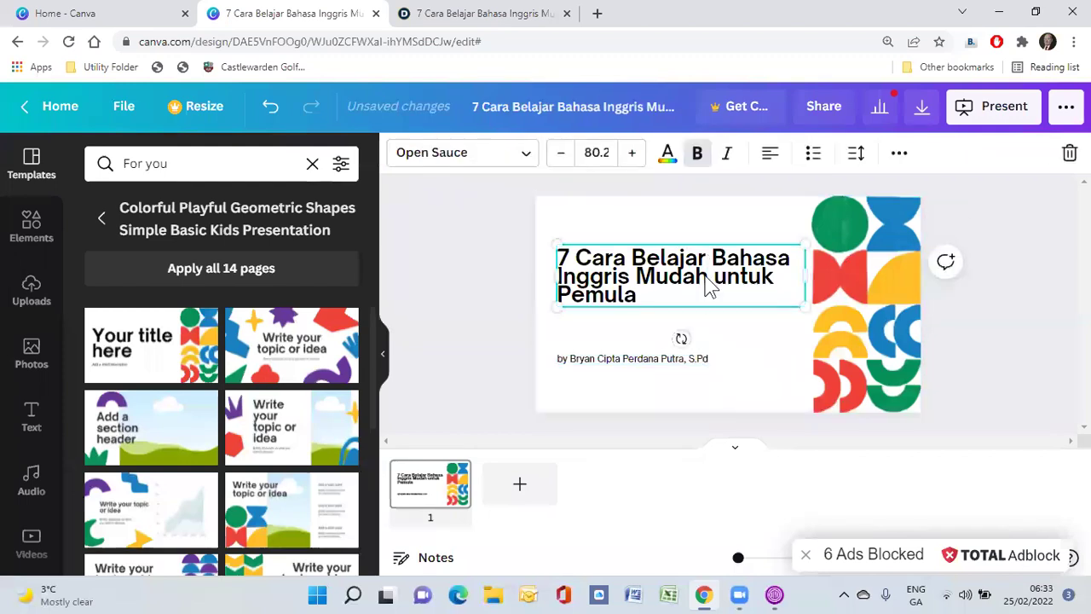
pyautogui.click(503, 162)
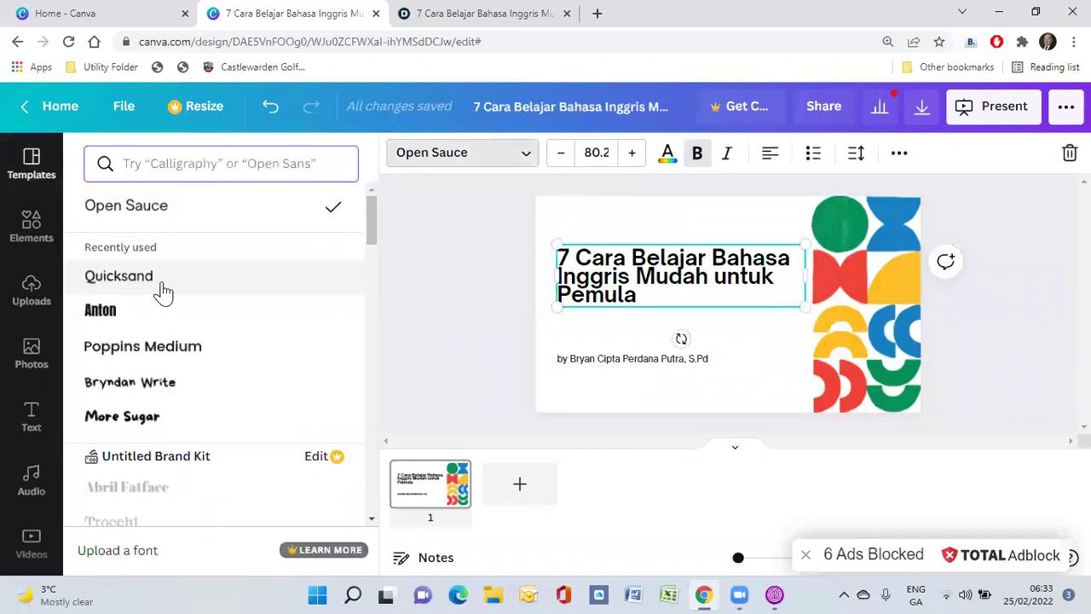
pyautogui.click(127, 276)
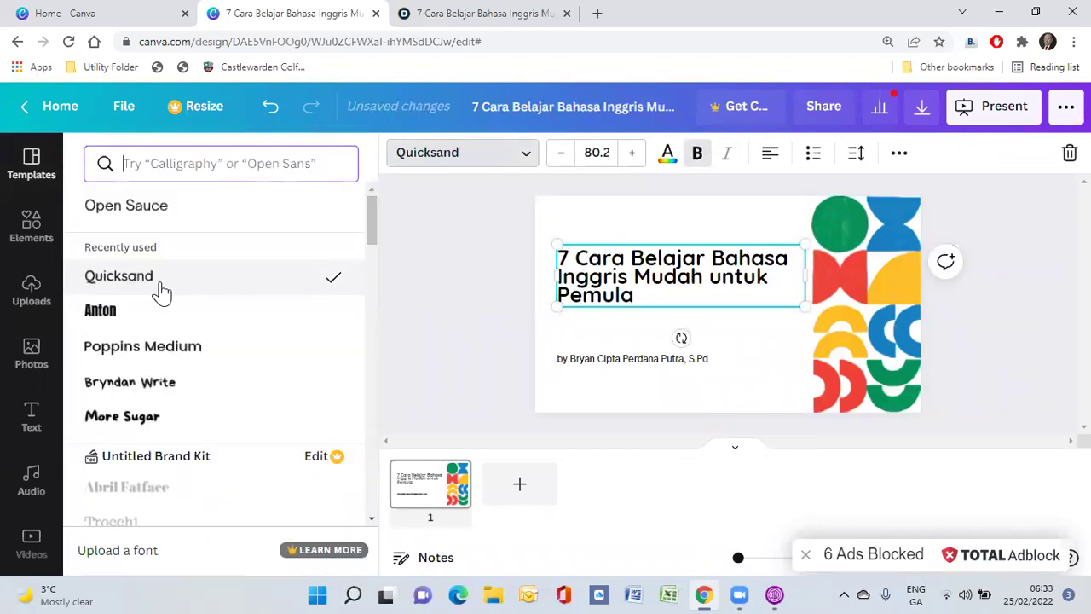
pyautogui.click(167, 425)
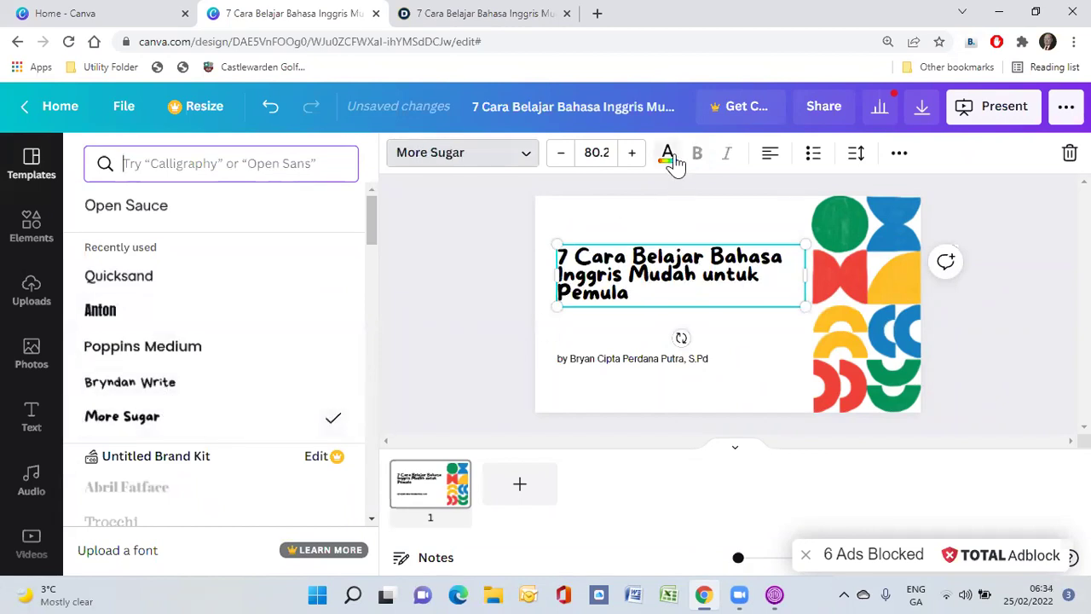
pyautogui.click(668, 155)
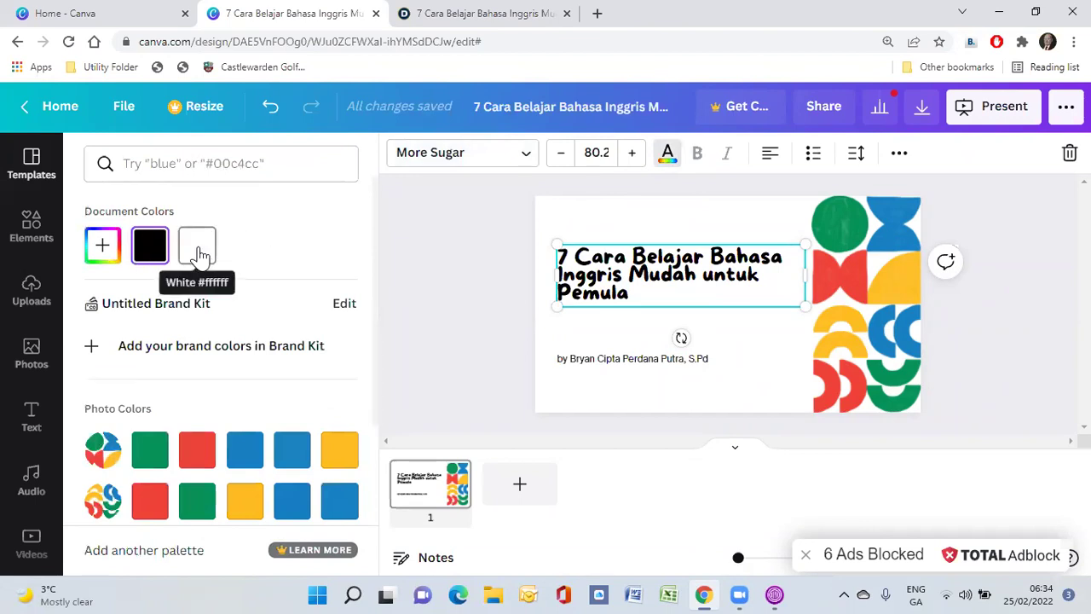
pyautogui.click(145, 261)
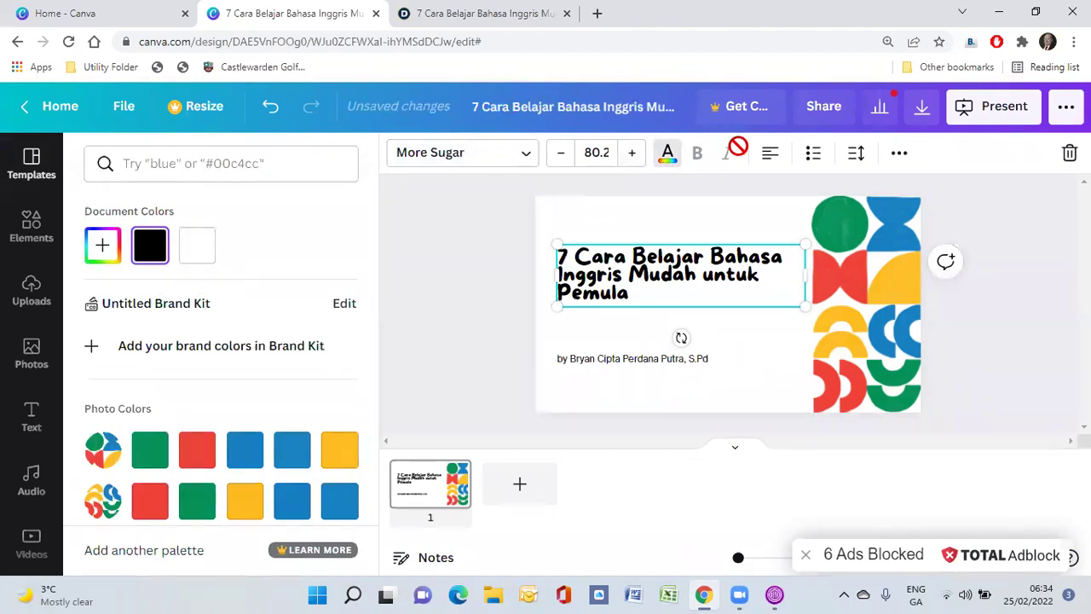
# Try bulleted and numbered list formatting on the title, and return it to plain text
pyautogui.click(819, 164)
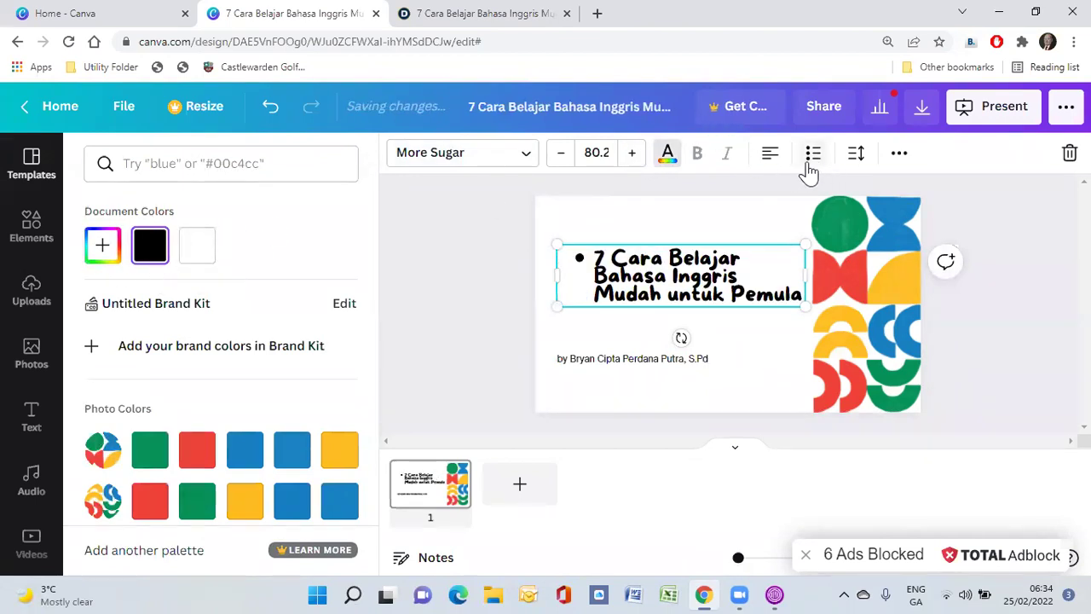
pyautogui.click(895, 155)
pyautogui.click(815, 162)
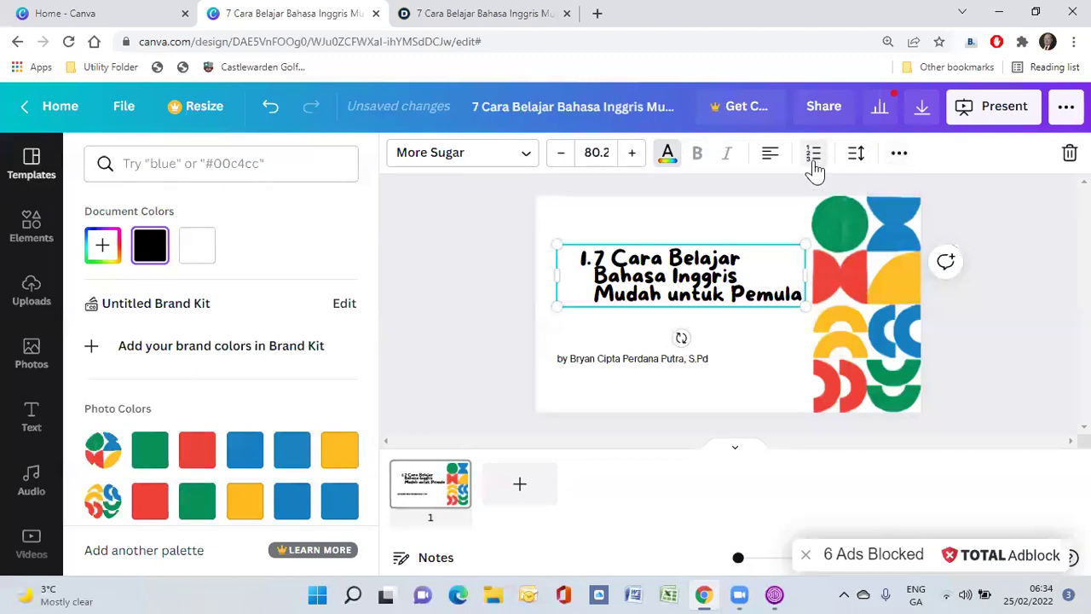
pyautogui.click(814, 162)
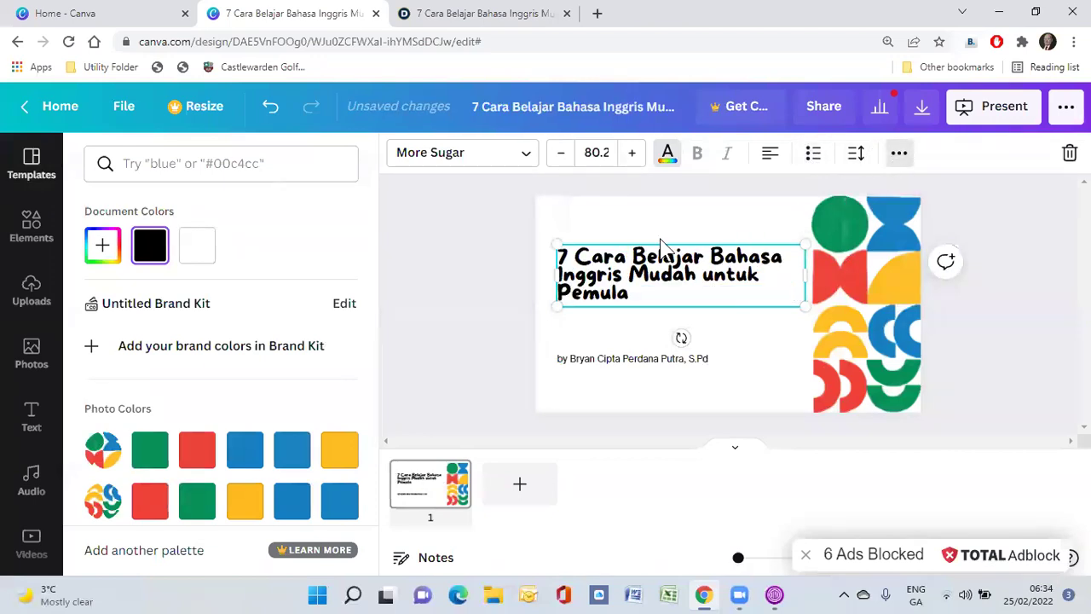
# Apply the Shadow text effect to the title and view its settings and the other effect styles
pyautogui.click(899, 154)
pyautogui.click(529, 200)
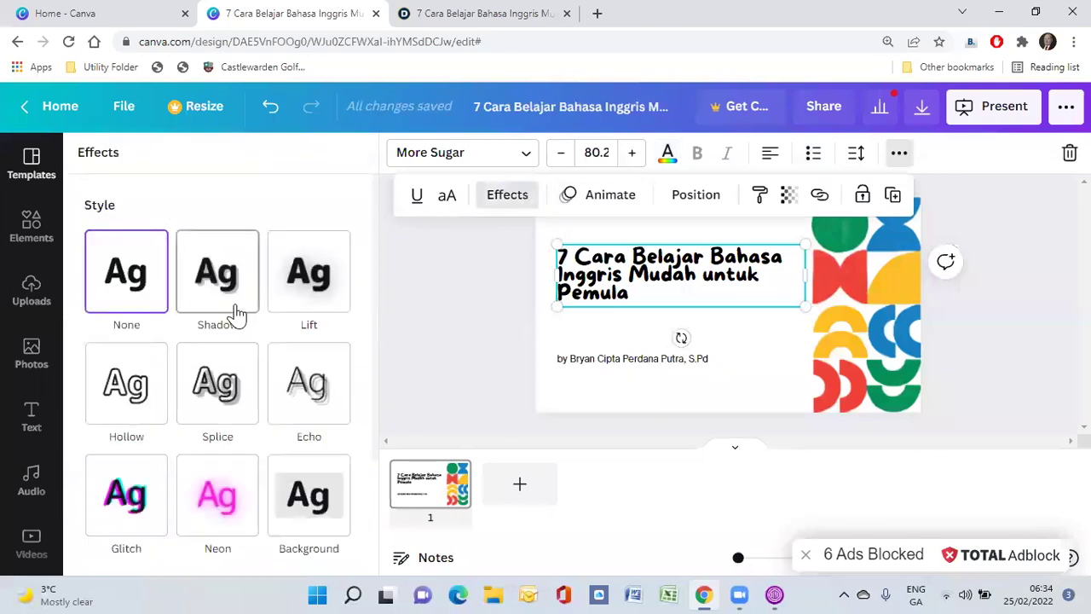
pyautogui.click(236, 312)
pyautogui.scroll(-3, 366, 373)
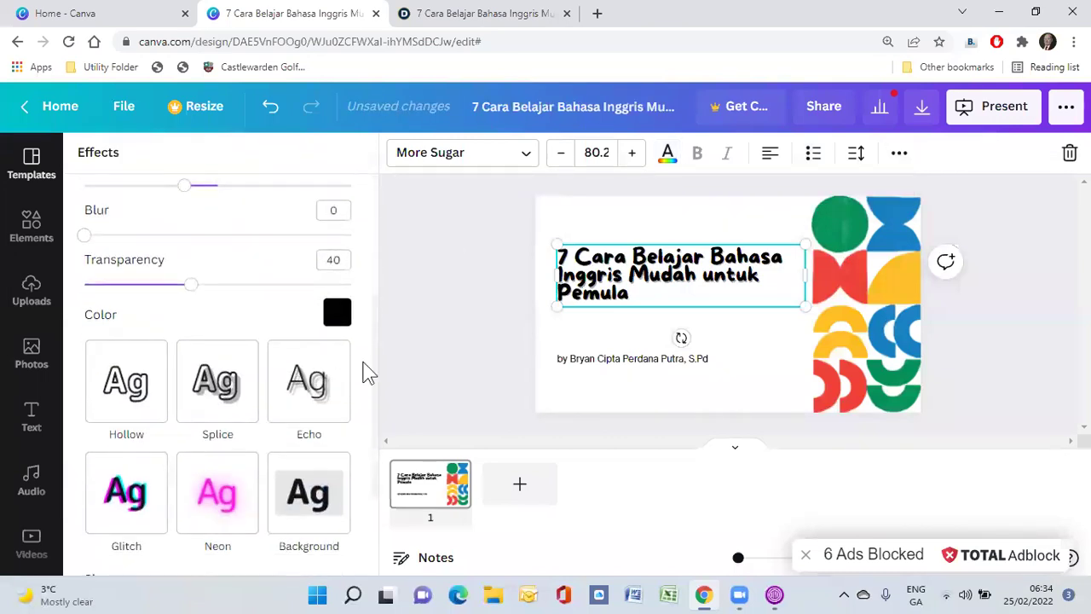
# Set the title's shadow colour to dark blue, trying red first
pyautogui.click(340, 316)
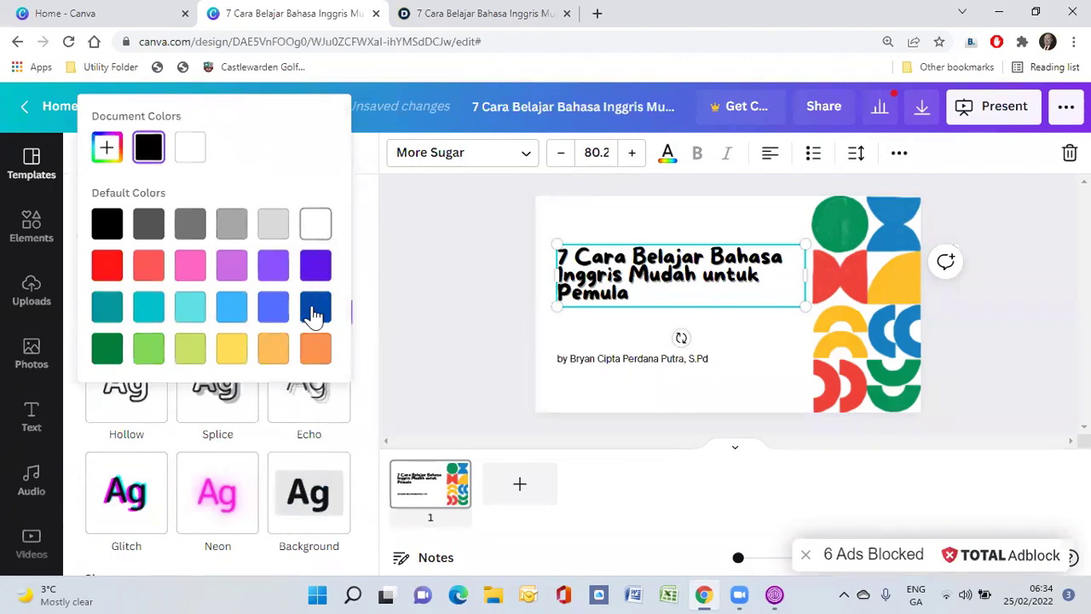
pyautogui.click(109, 266)
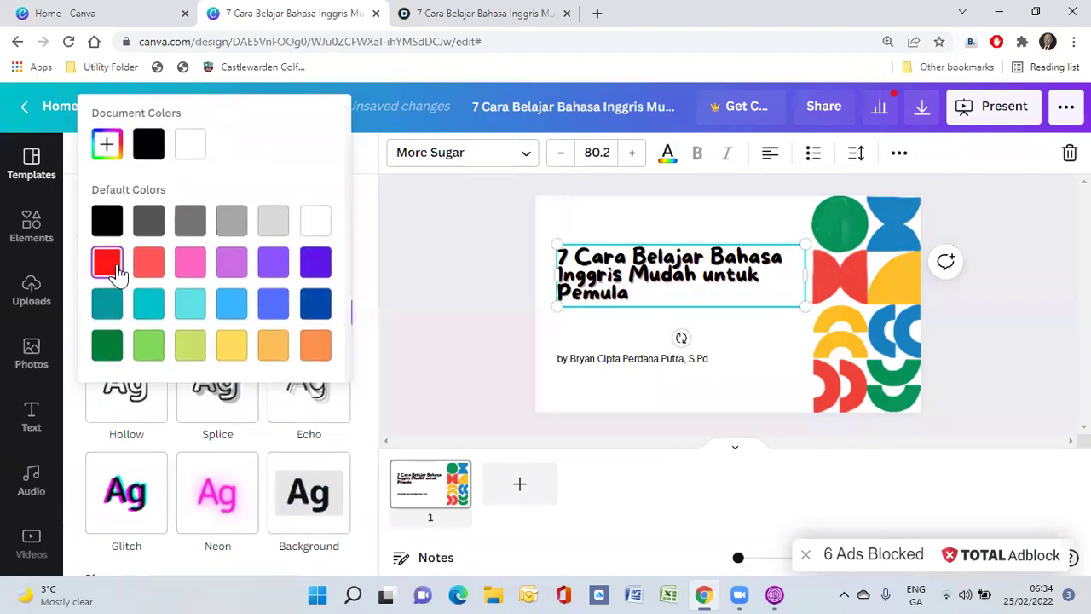
pyautogui.click(313, 308)
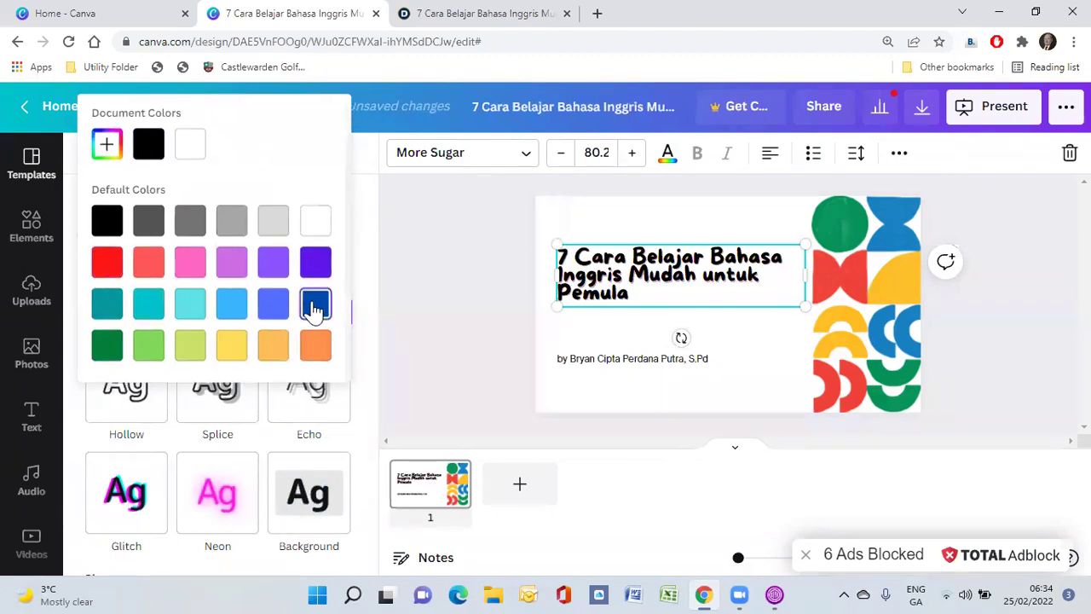
pyautogui.click(369, 226)
# Set the title shadow's transparency to 58 and slightly adjust the shadow's direction
pyautogui.moveTo(186, 288); pyautogui.dragTo(239, 294)
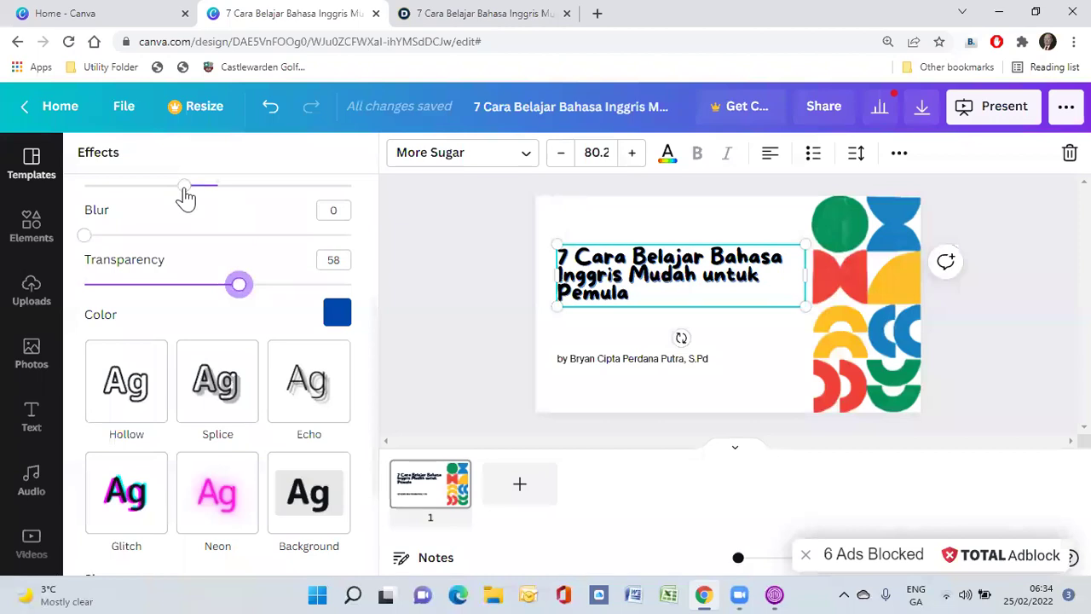
pyautogui.moveTo(179, 192); pyautogui.dragTo(207, 195)
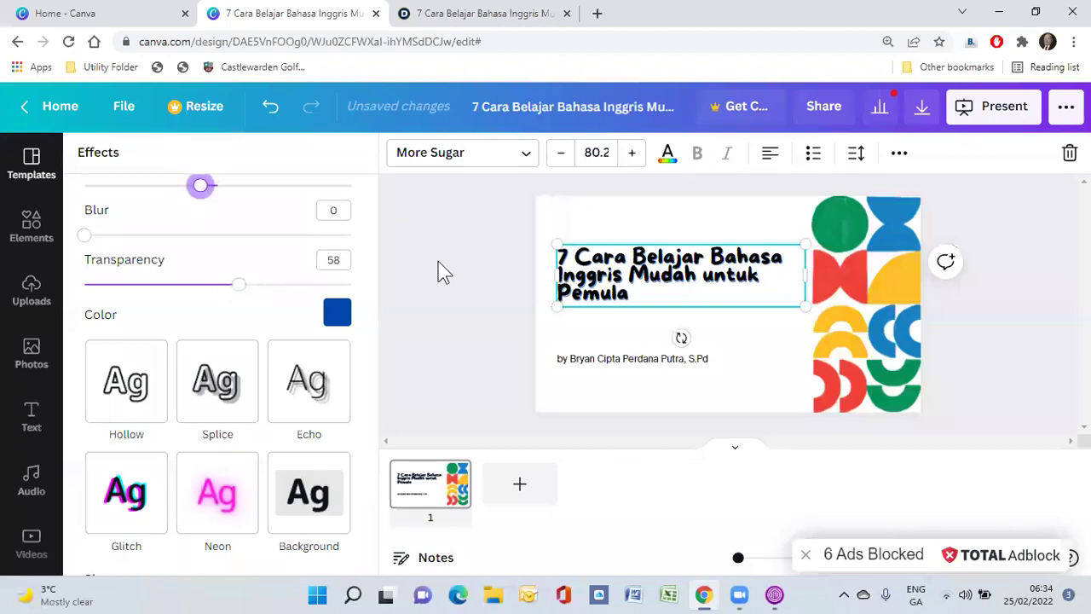
pyautogui.click(589, 332)
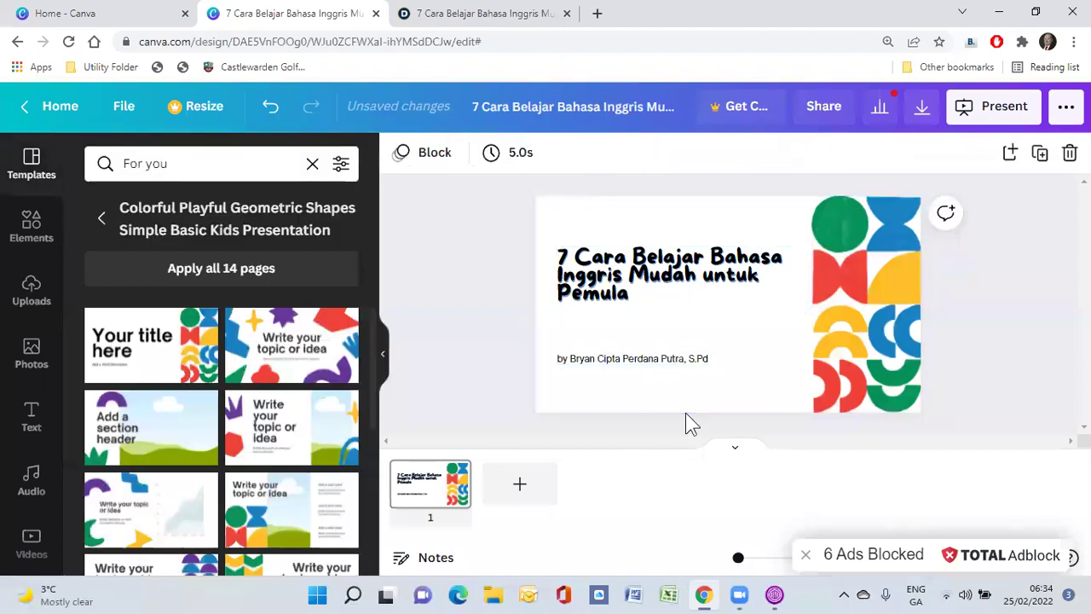
# Move the presenter line closer to the title, widen its text box, and set it in bold Quicksand
pyautogui.moveTo(712, 364); pyautogui.dragTo(706, 331)
pyautogui.moveTo(782, 341); pyautogui.dragTo(846, 344)
pyautogui.click(523, 152)
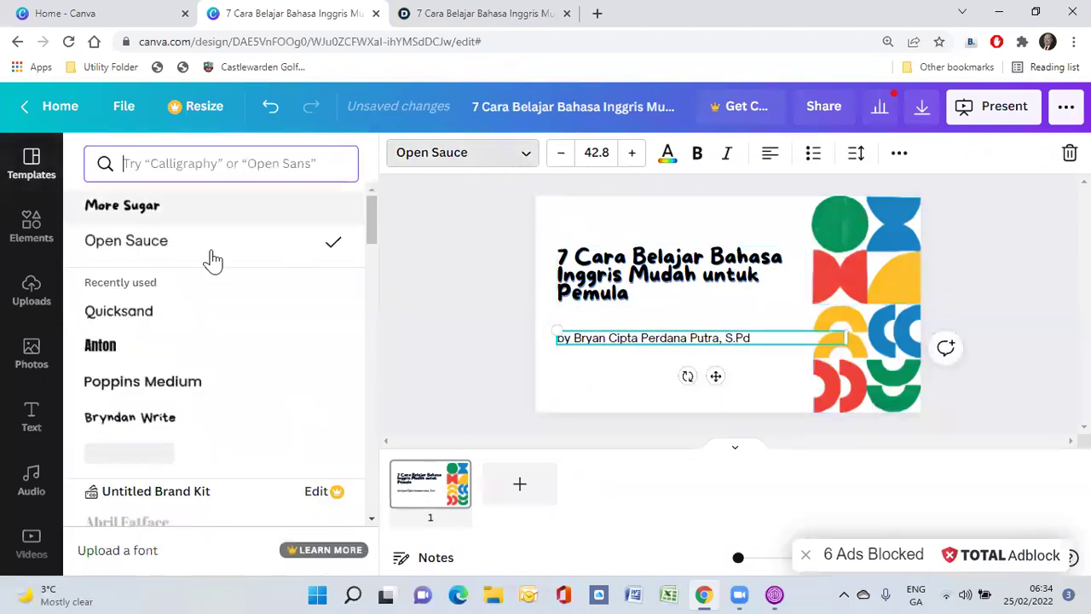
pyautogui.click(166, 316)
pyautogui.click(695, 154)
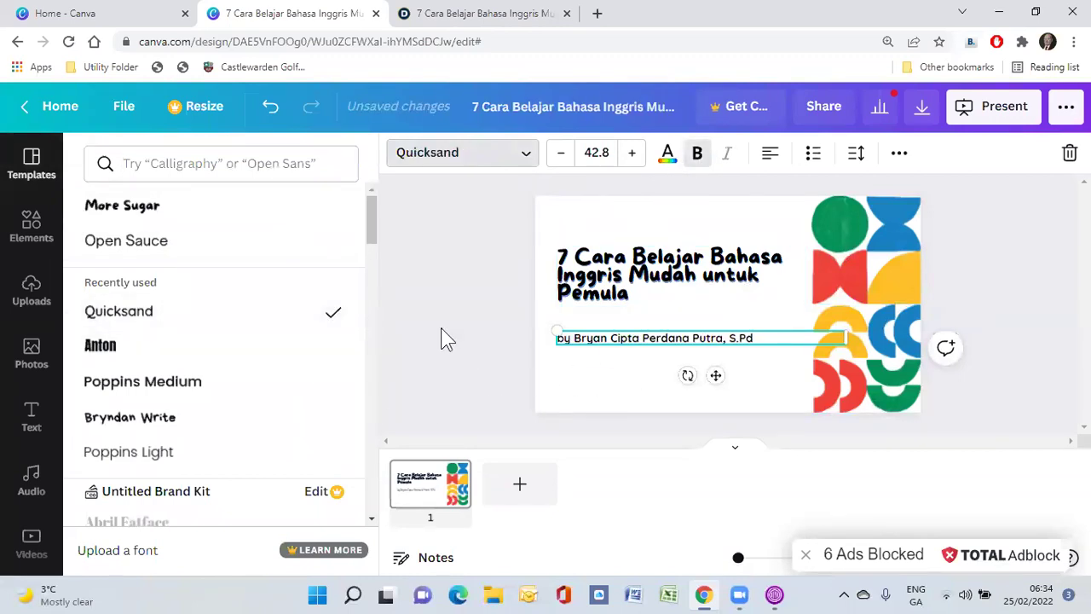
pyautogui.click(443, 338)
pyautogui.click(475, 290)
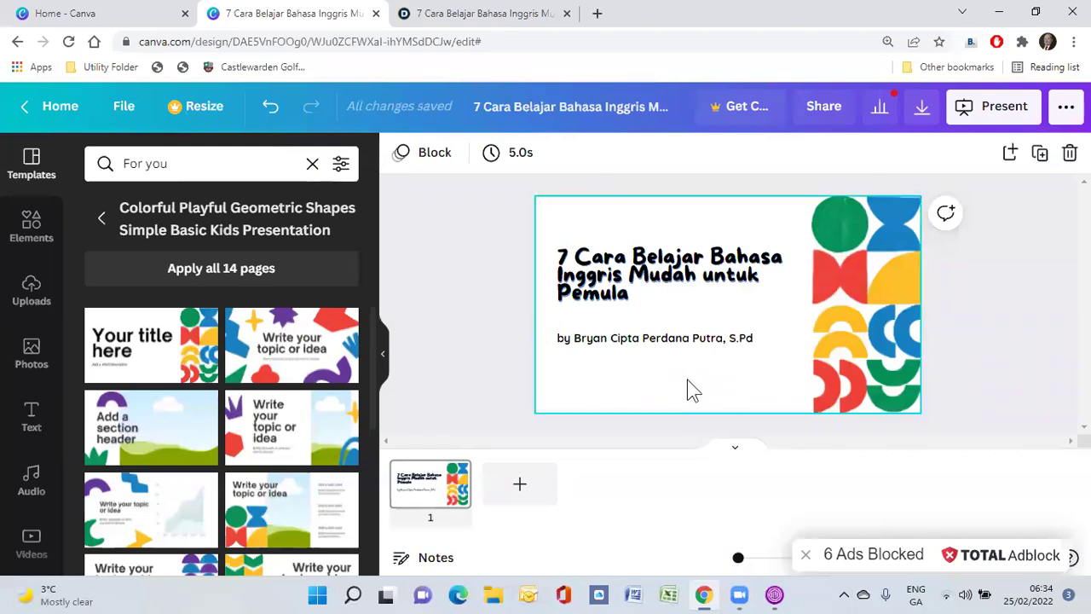
# Show the uploaded images and view the file picker for new media, closing it without choosing a file
pyautogui.click(30, 285)
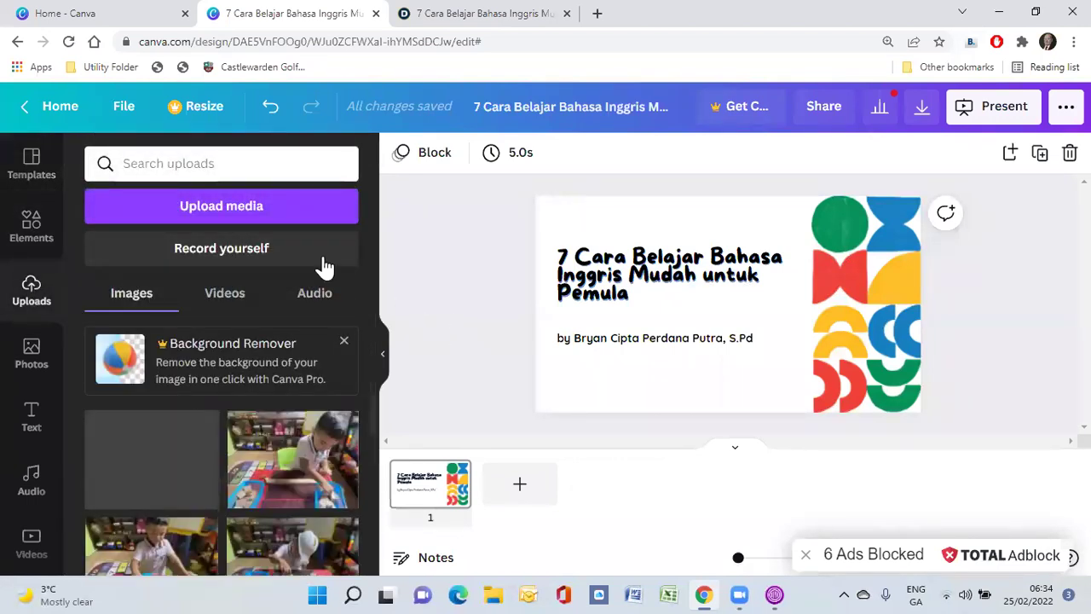
pyautogui.click(268, 215)
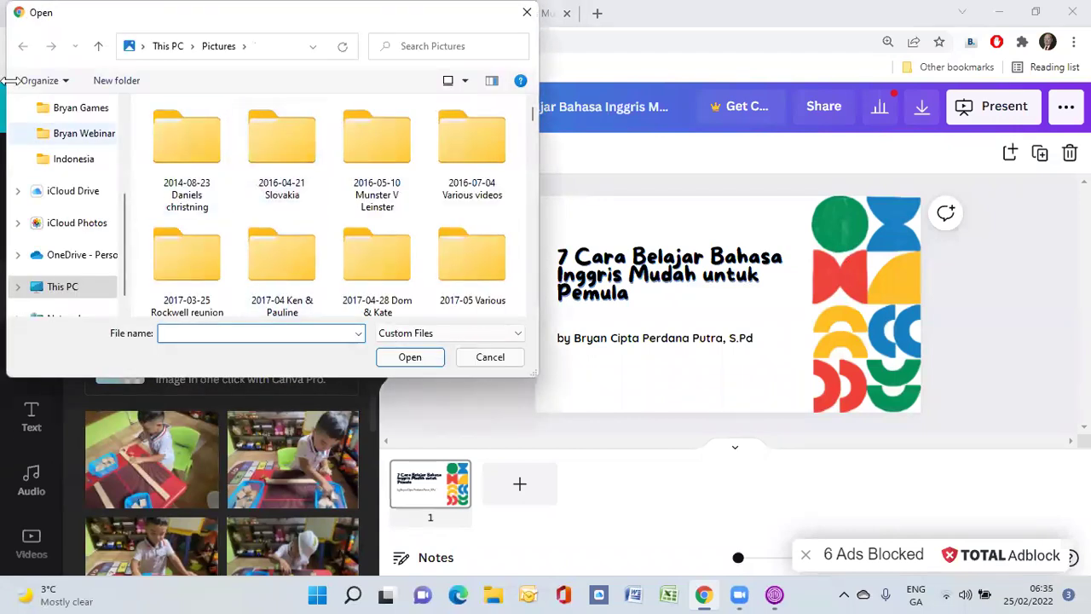
pyautogui.click(493, 358)
# Find the erlass logo among the uploaded images and place it, scaled down, in the title slide's lower-left corner
pyautogui.scroll(-10, 176, 431)
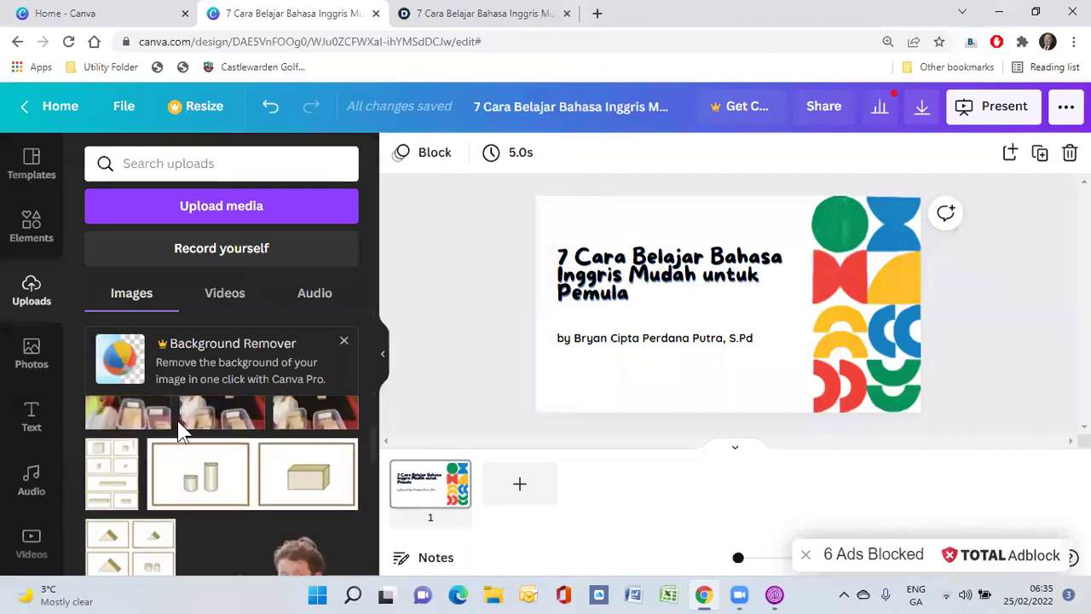
pyautogui.scroll(-10, 179, 427)
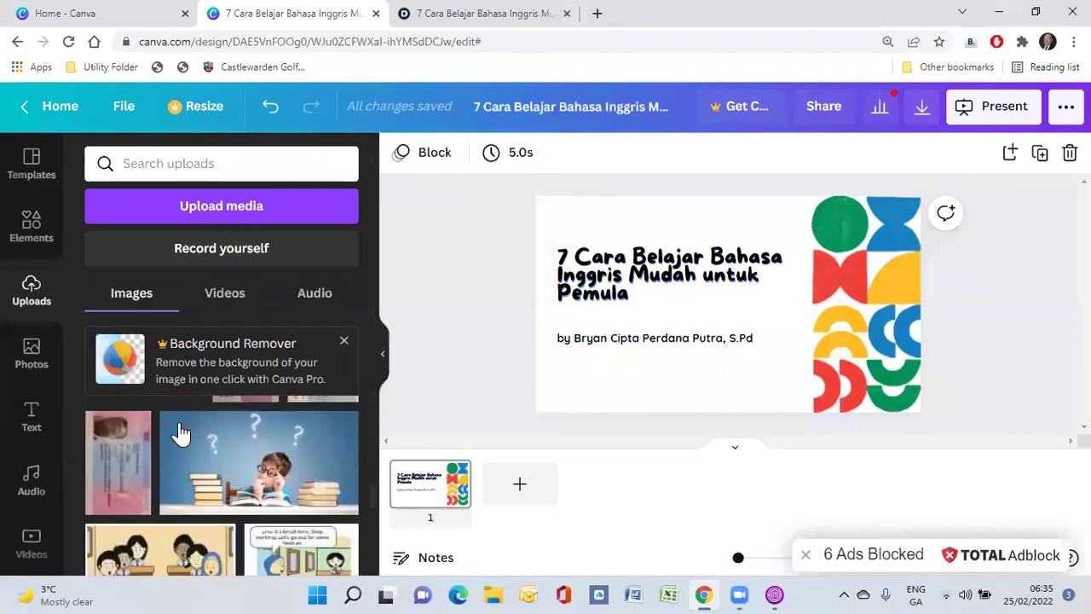
pyautogui.scroll(-10, 179, 430)
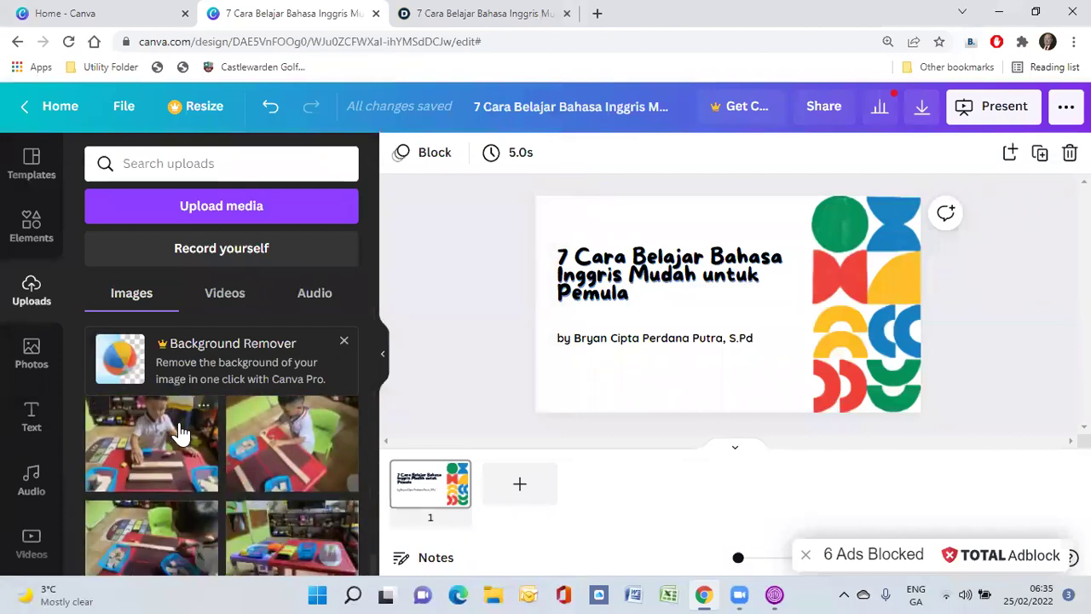
pyautogui.scroll(-10, 181, 430)
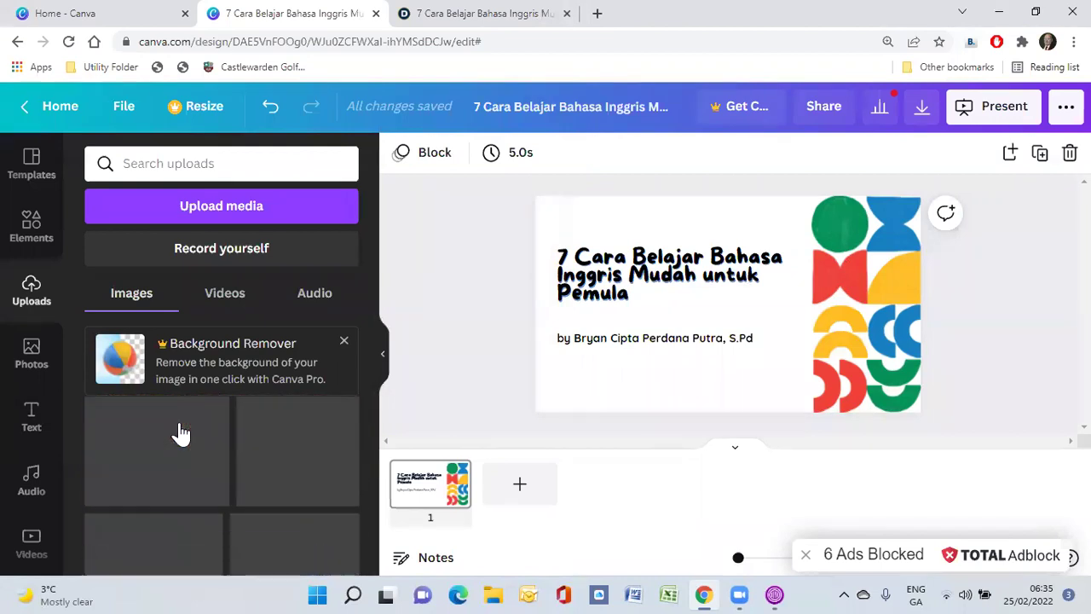
pyautogui.scroll(-10, 181, 430)
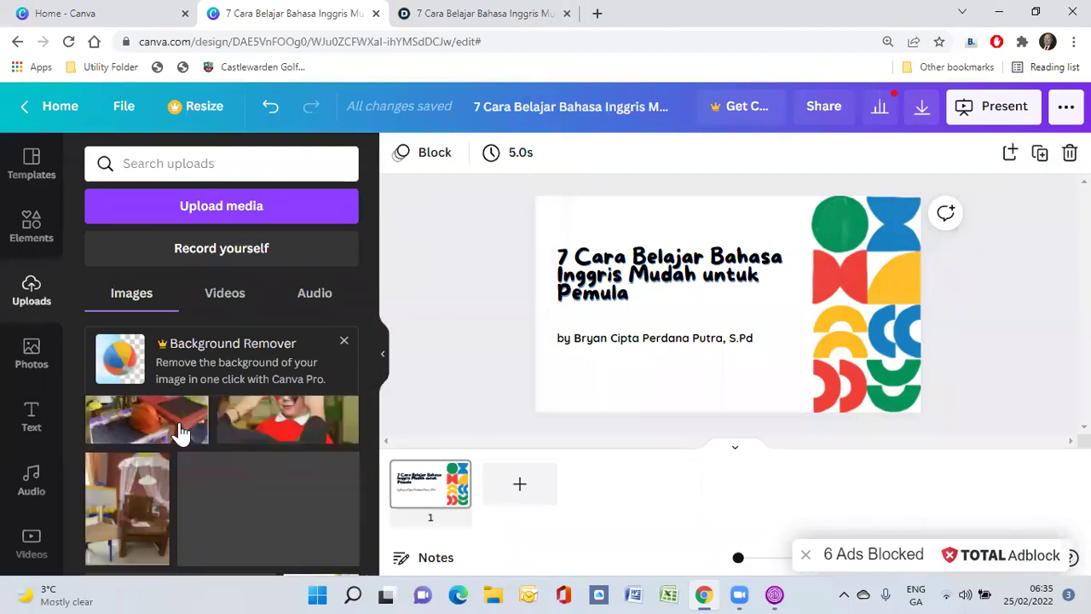
pyautogui.scroll(-5, 180, 431)
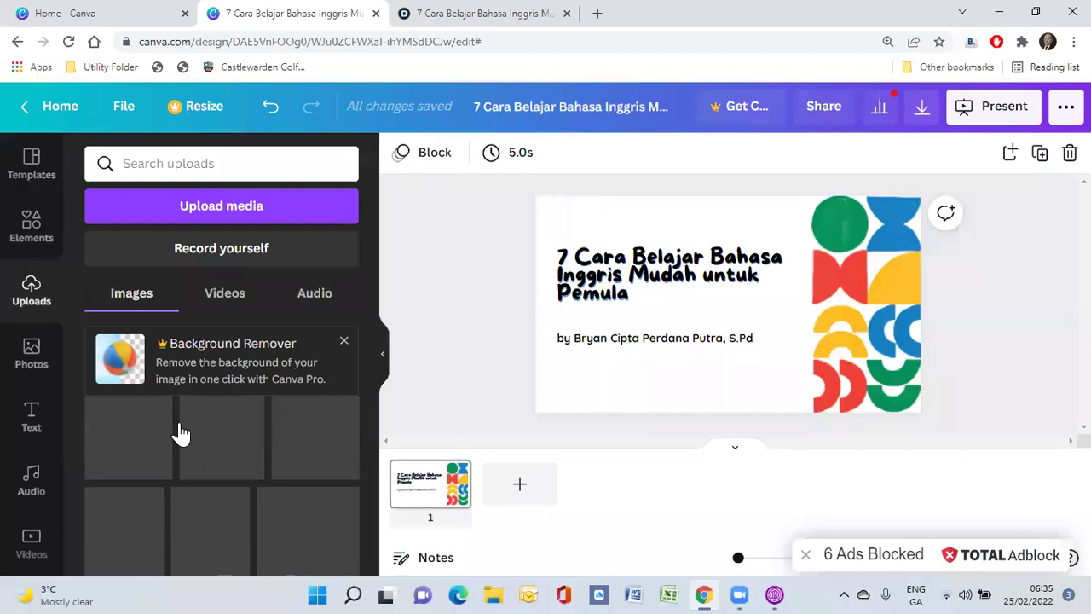
pyautogui.scroll(-10, 181, 430)
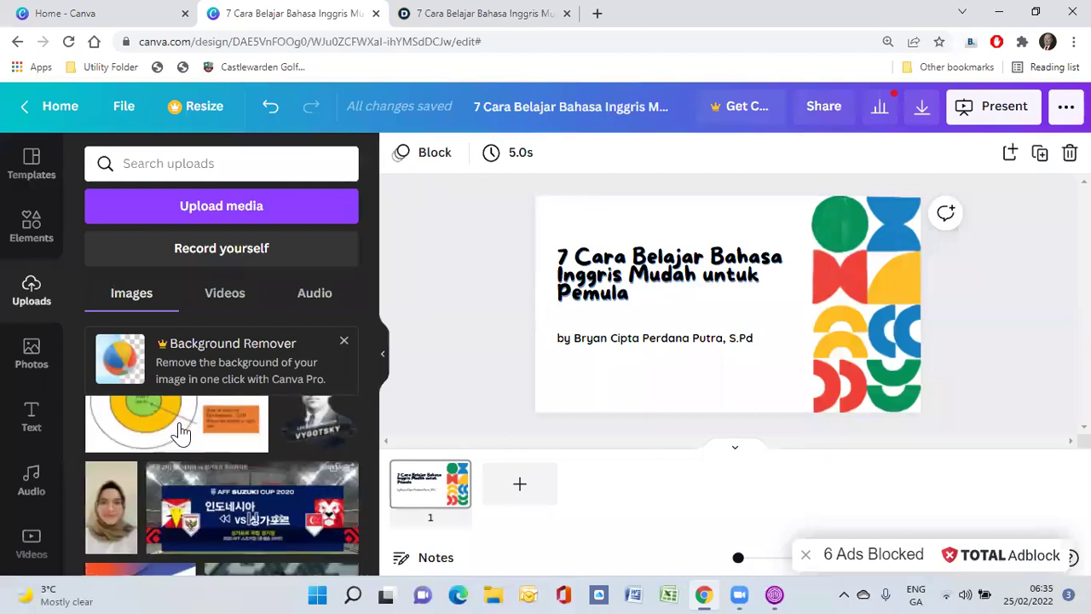
pyautogui.scroll(-10, 181, 432)
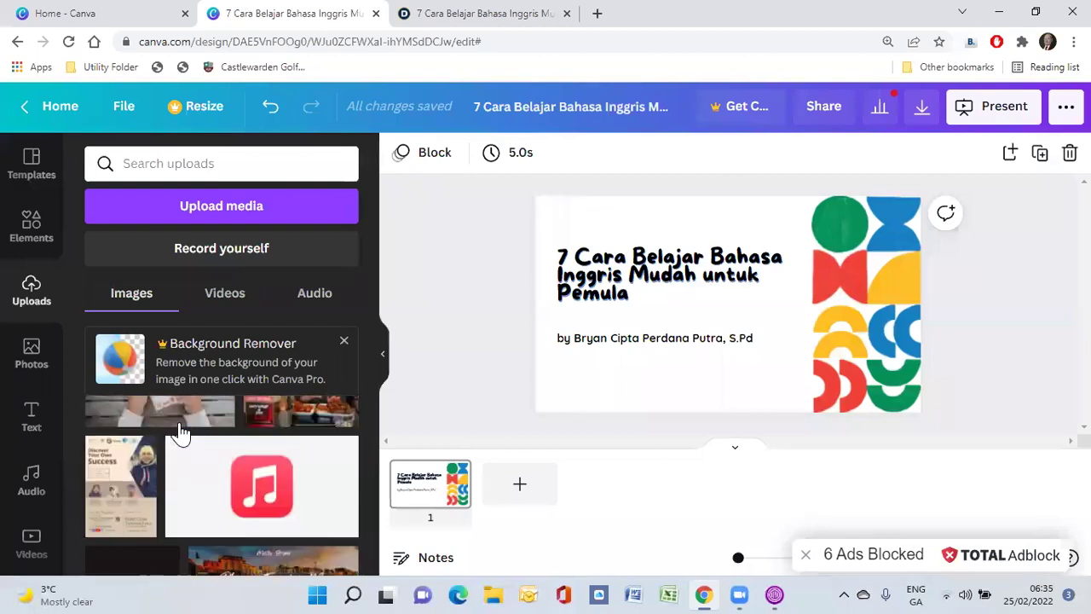
pyautogui.scroll(-5, 181, 432)
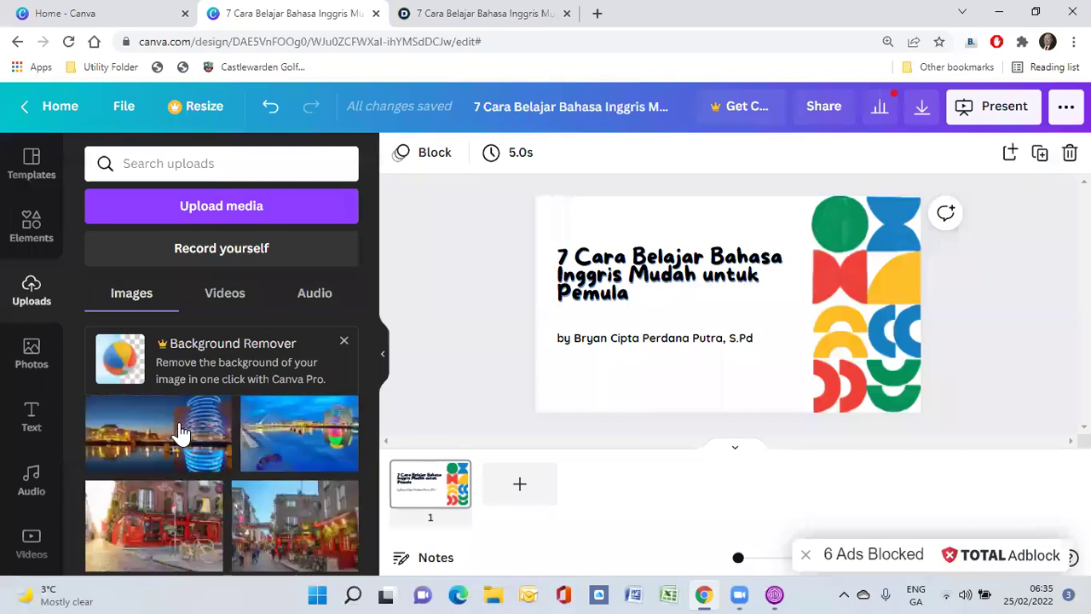
pyautogui.scroll(-5, 179, 432)
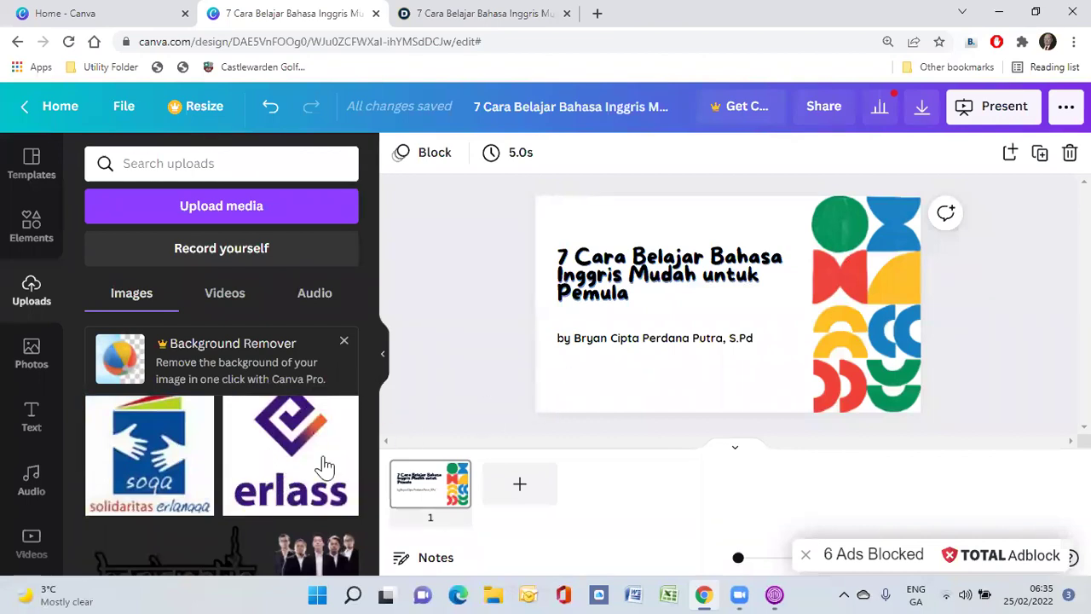
pyautogui.moveTo(407, 433); pyautogui.dragTo(687, 348)
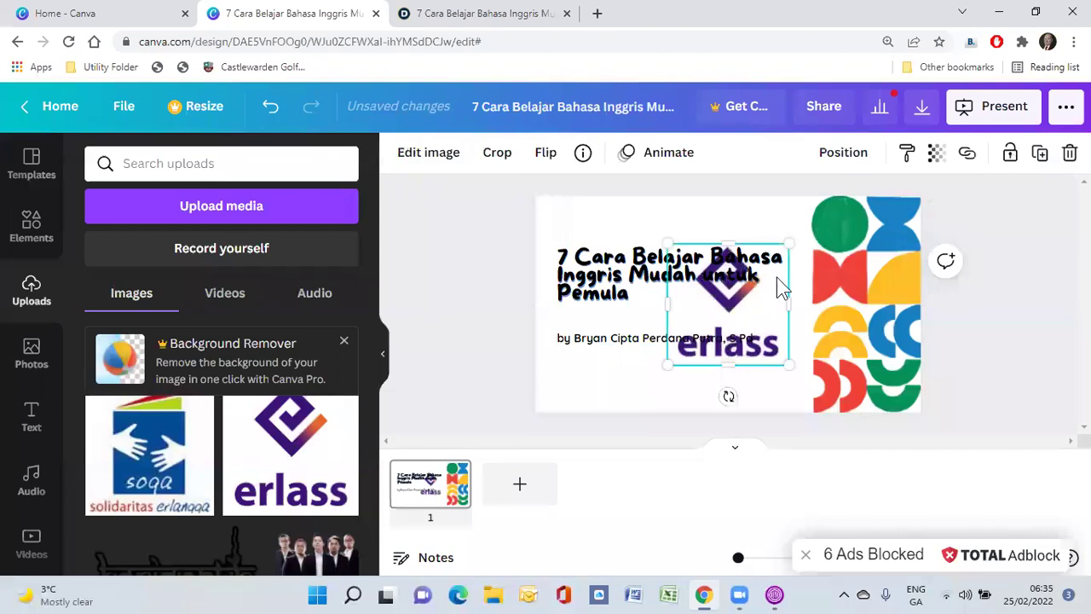
pyautogui.moveTo(738, 310); pyautogui.dragTo(733, 301)
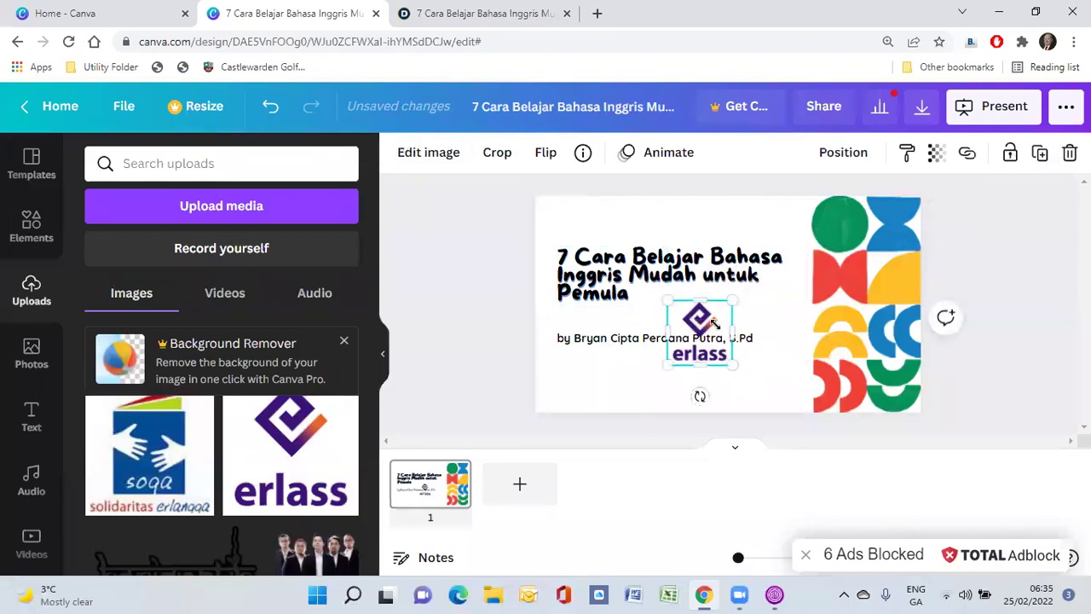
pyautogui.moveTo(646, 361); pyautogui.dragTo(536, 407)
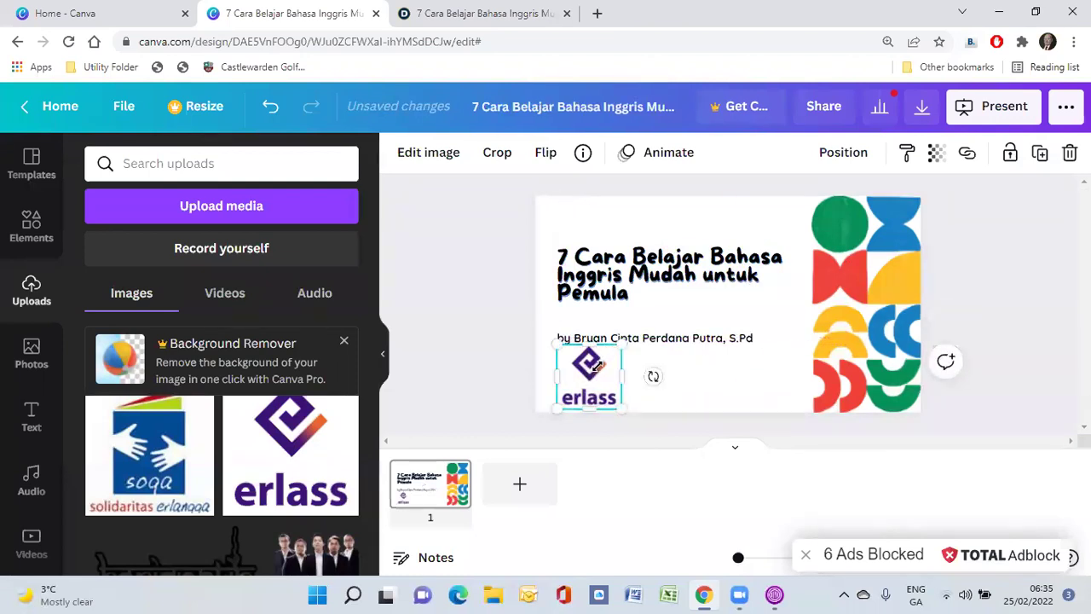
pyautogui.moveTo(598, 365); pyautogui.dragTo(577, 388)
# Add the soga solidaritas erlangga logo from the uploads beside the erlass logo, scaled to a similar small size
pyautogui.moveTo(143, 469); pyautogui.dragTo(630, 369)
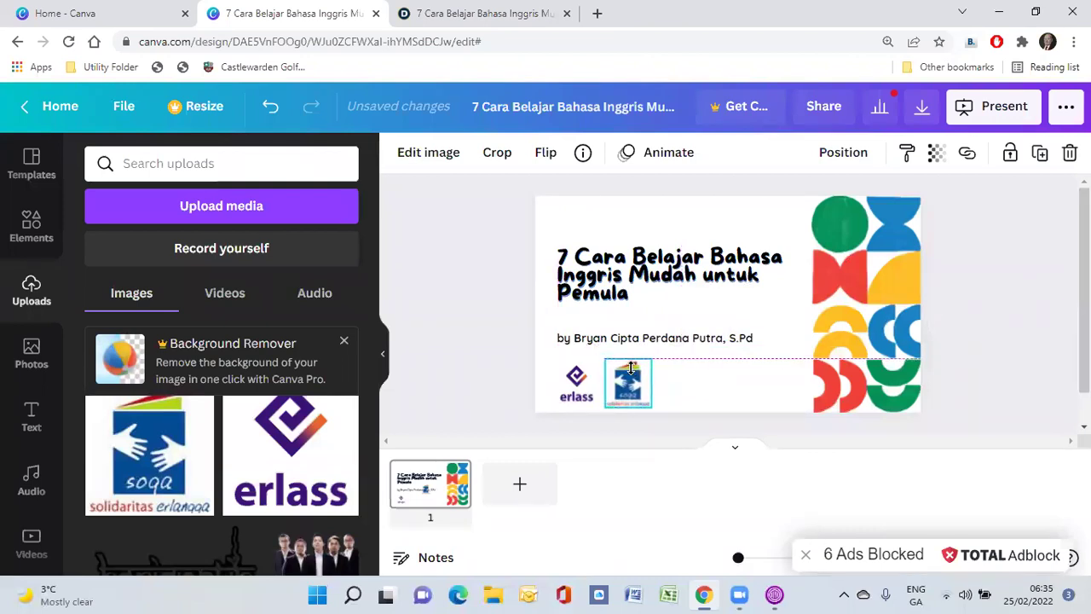
pyautogui.click(750, 397)
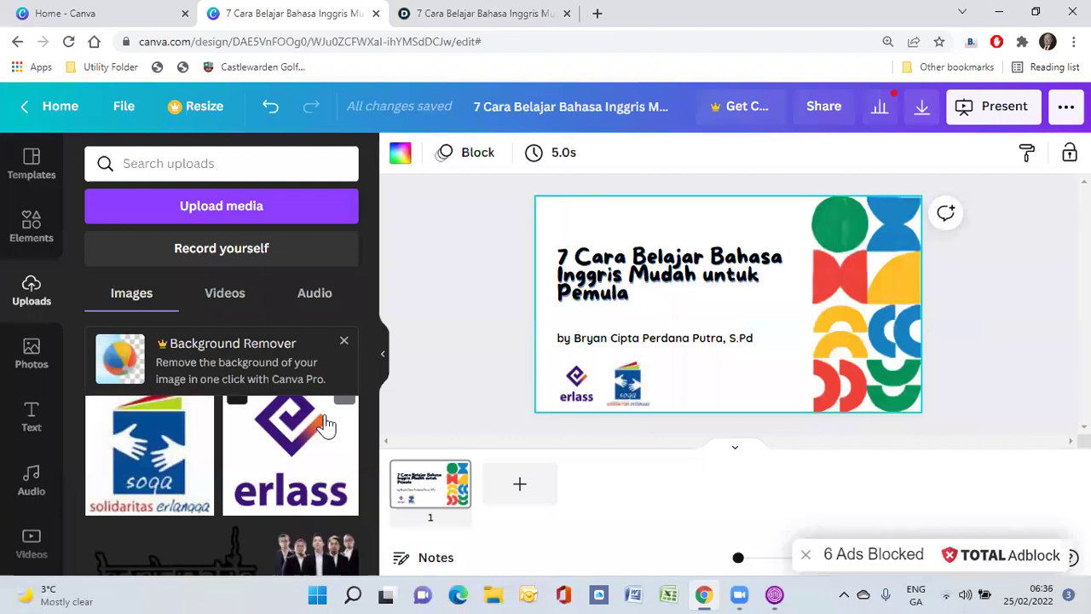
pyautogui.scroll(-3, 198, 442)
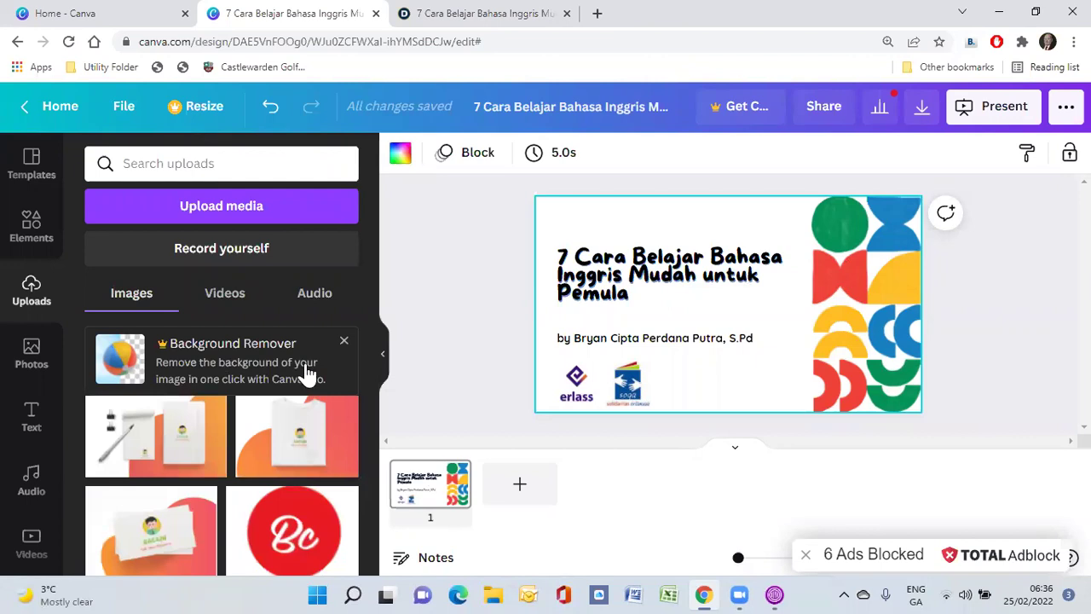
# Add a second page and apply the template's "Write your topic or idea" layout with the area chart
pyautogui.click(22, 168)
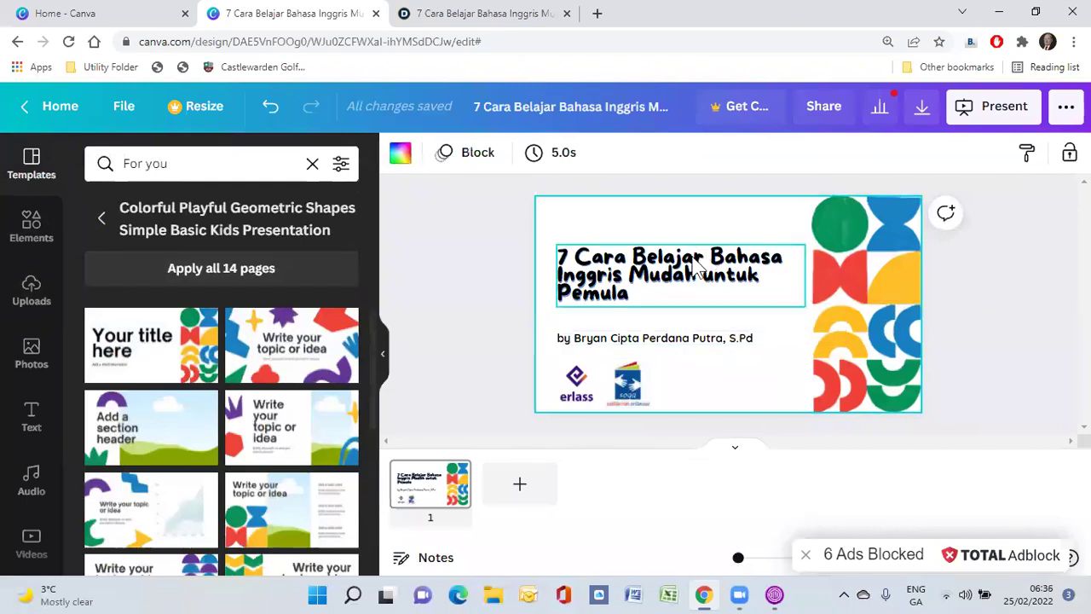
pyautogui.click(522, 484)
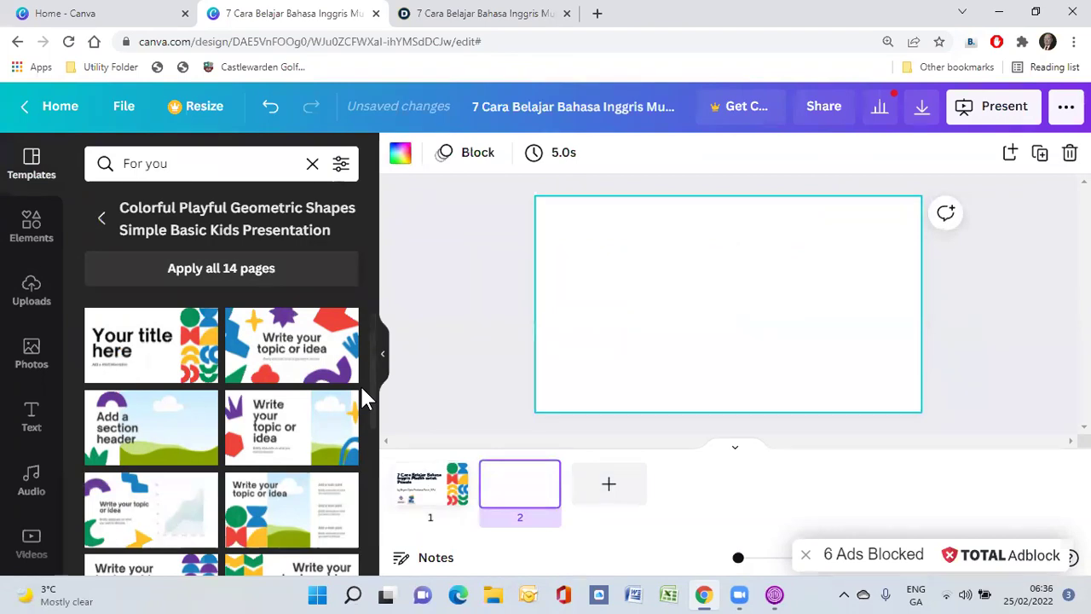
pyautogui.scroll(-1, 202, 384)
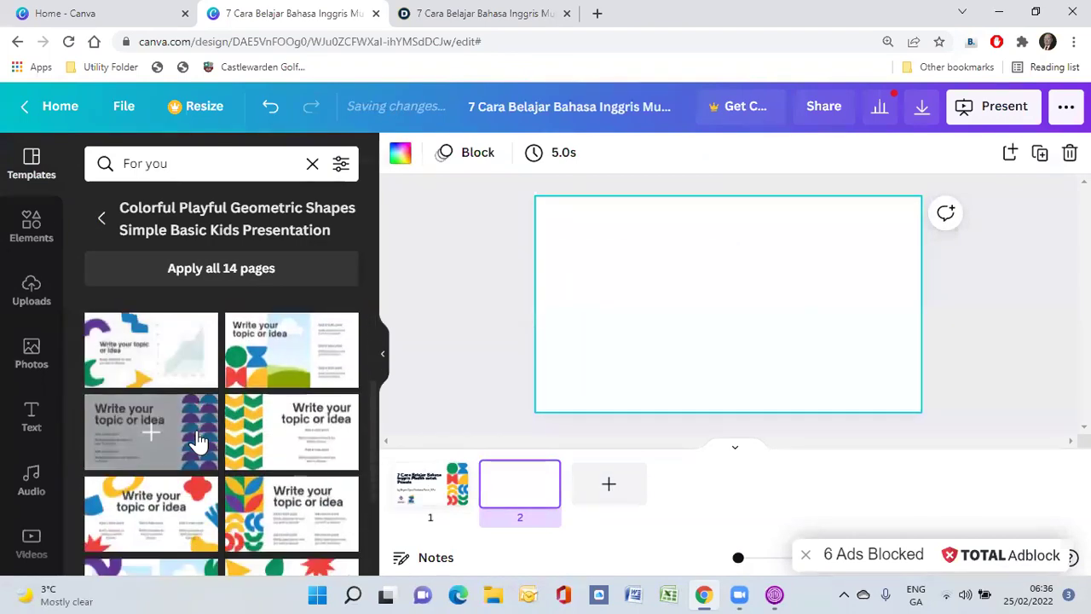
pyautogui.scroll(-2, 256, 370)
pyautogui.scroll(1, 256, 373)
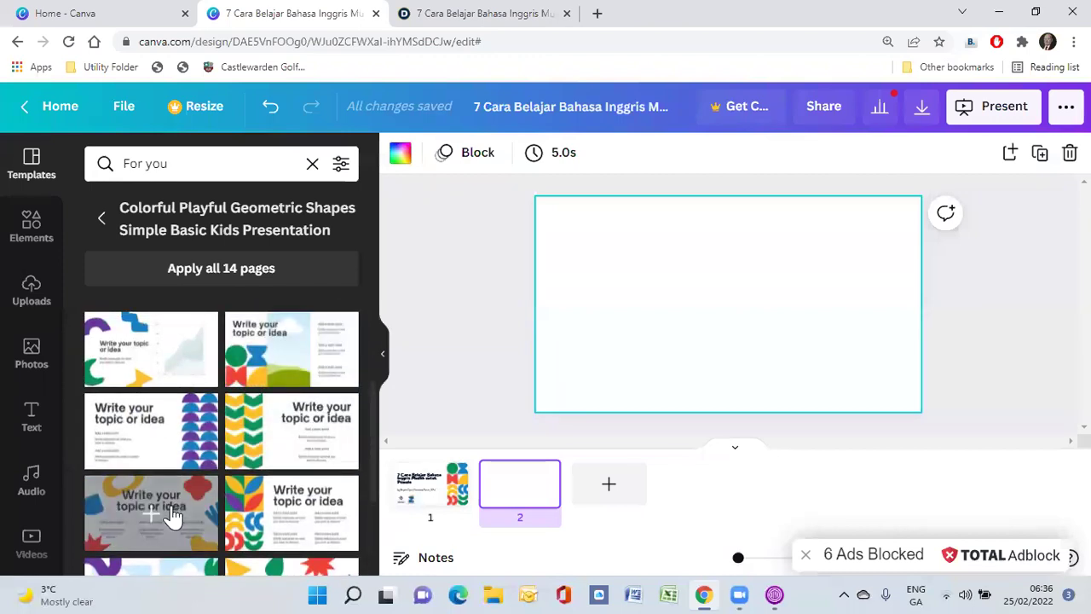
pyautogui.click(168, 367)
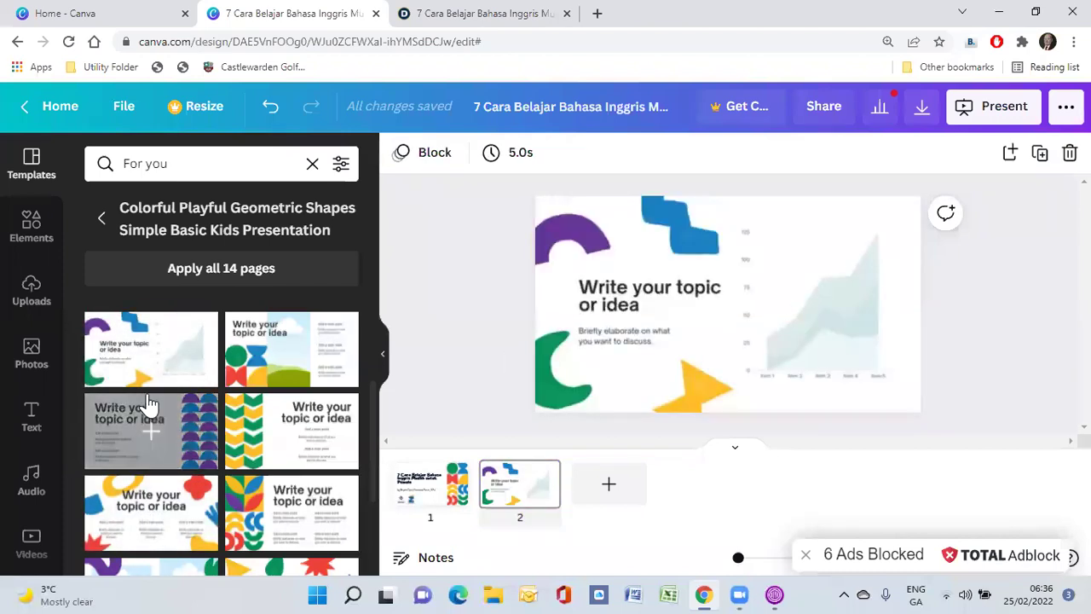
# Apply the template's centred "Write your topic or idea" layout with three main-point columns to page 2
pyautogui.scroll(-3, 146, 407)
pyautogui.scroll(1, 174, 454)
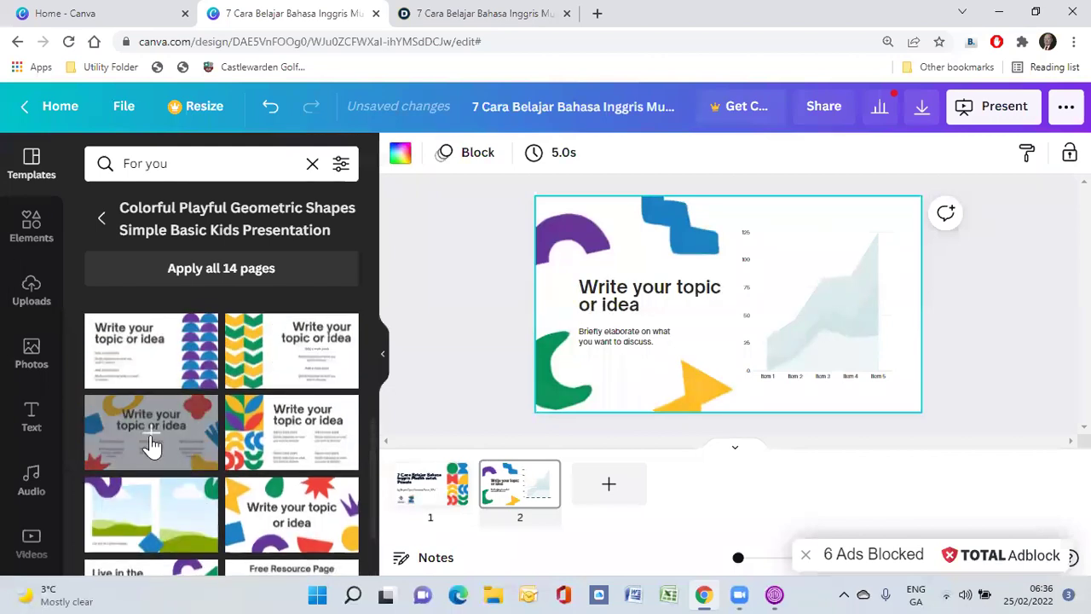
pyautogui.click(151, 434)
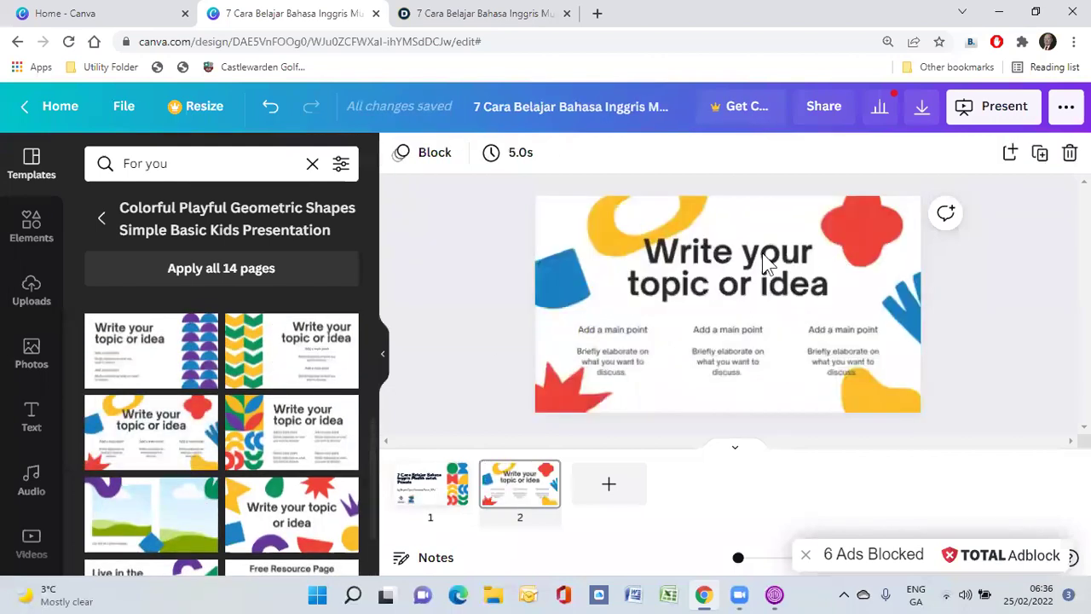
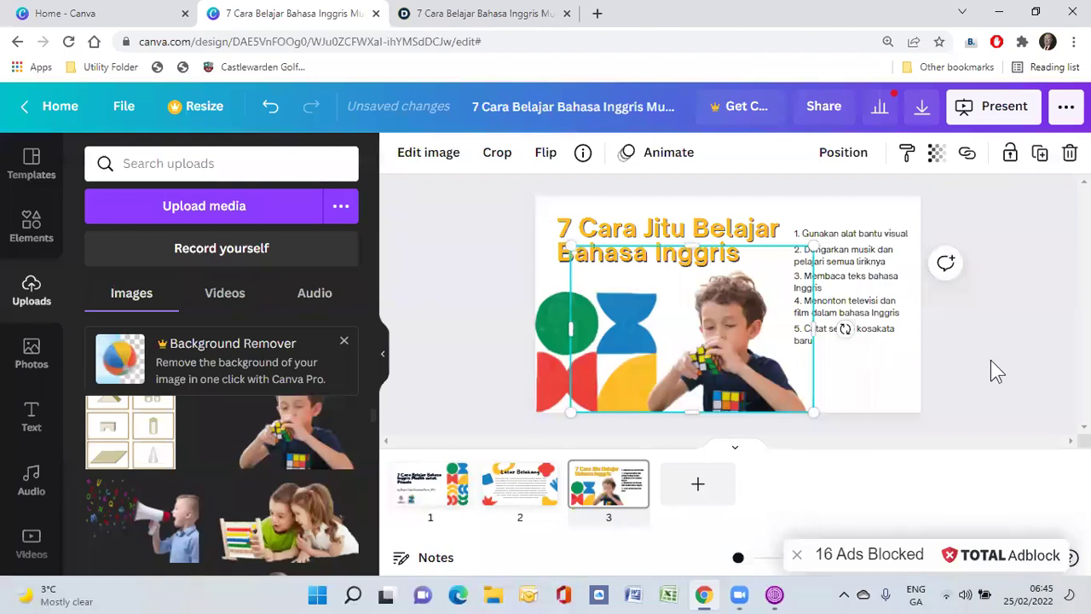
# Nudge the photo of the boy with the Rubik's cube slightly towards the geometric shapes on page 3
pyautogui.click(743, 380)
pyautogui.moveTo(743, 380); pyautogui.dragTo(739, 379)
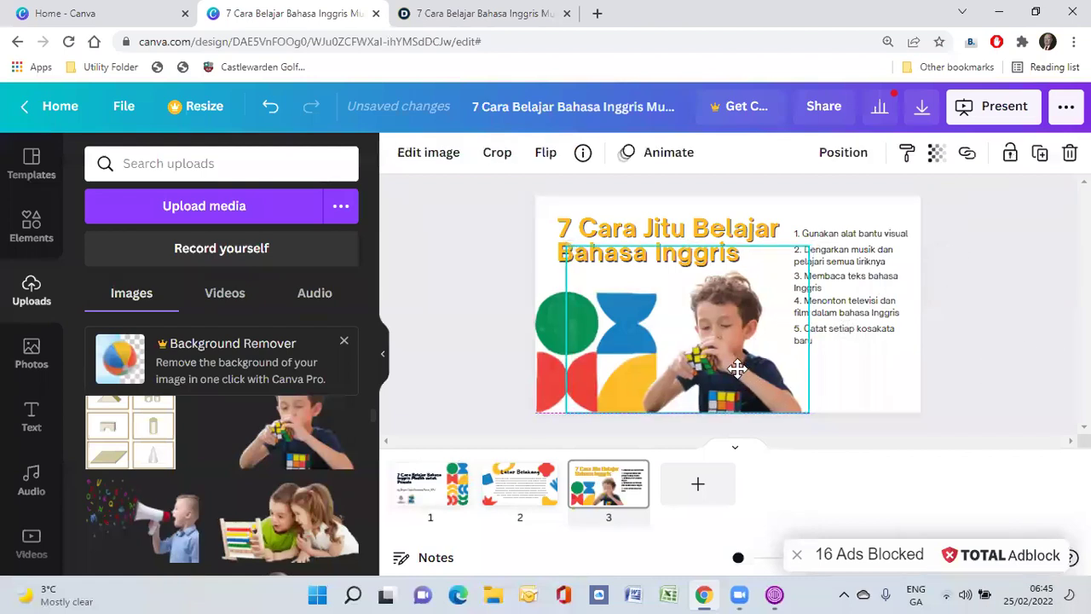
pyautogui.click(1029, 321)
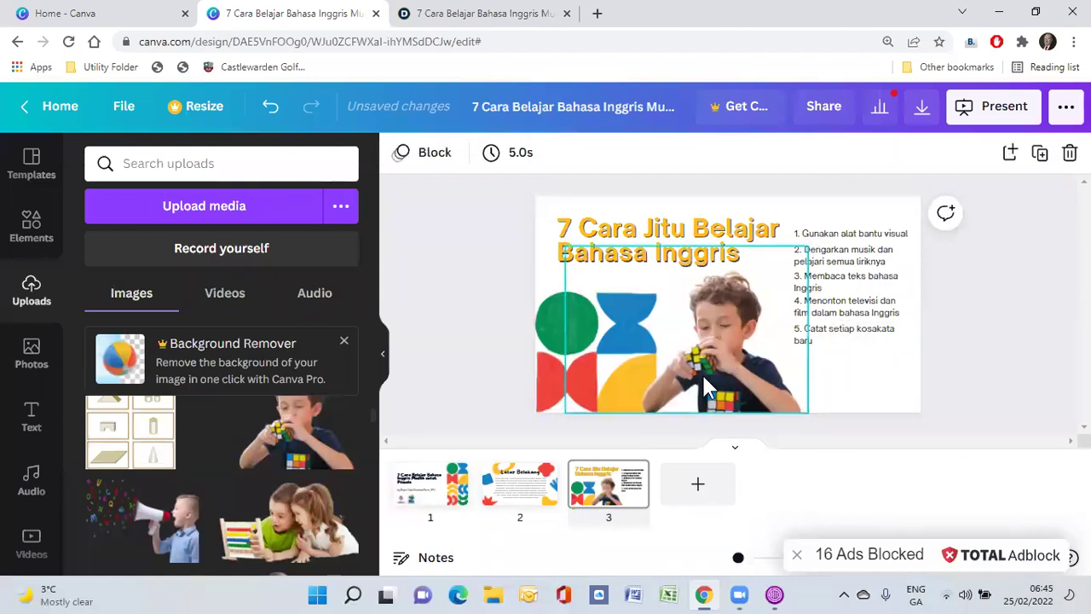
pyautogui.click(699, 379)
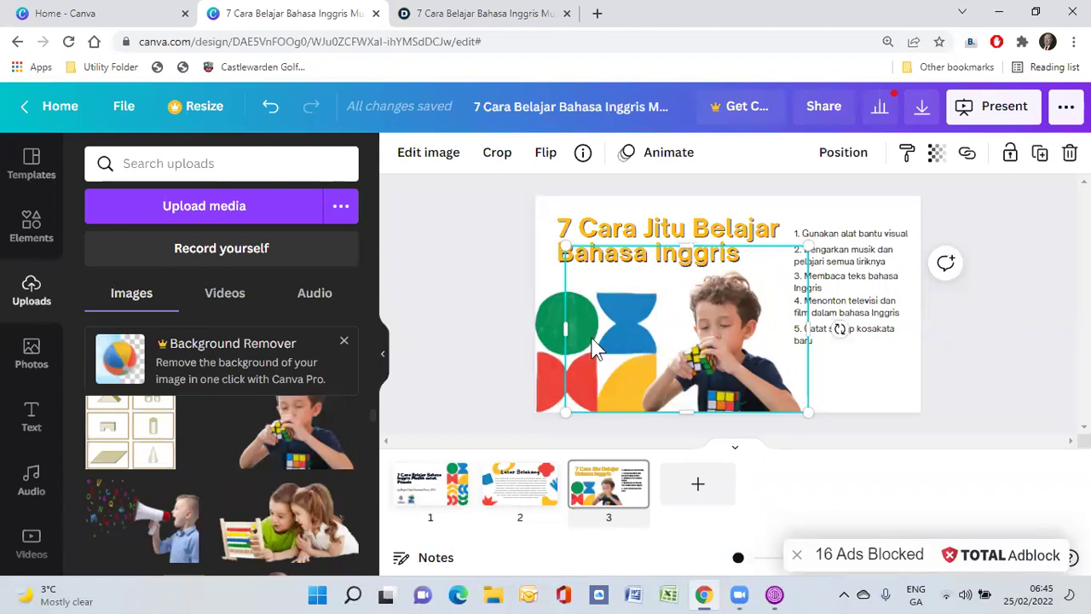
pyautogui.click(506, 307)
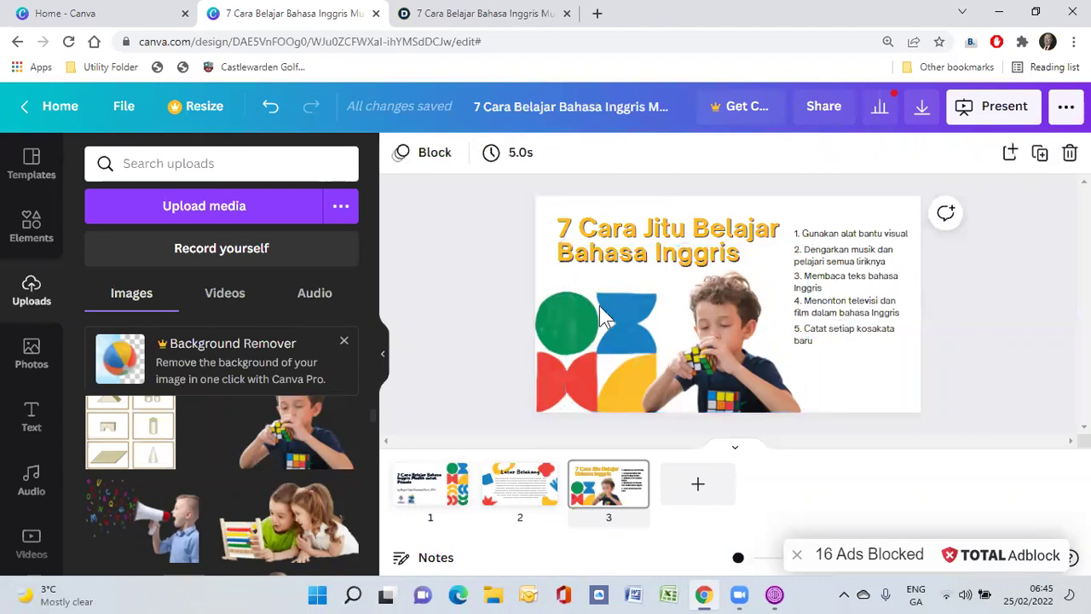
# Open the google.ie homepage in a new browser tab, ready for a search
pyautogui.click(595, 15)
pyautogui.click(572, 40)
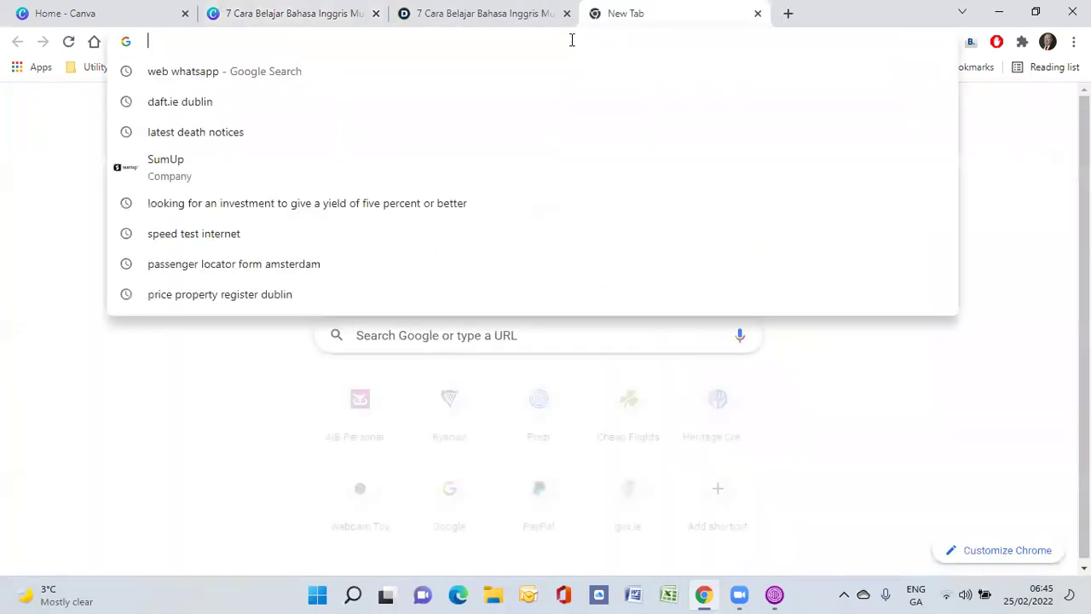
pyautogui.write('g')
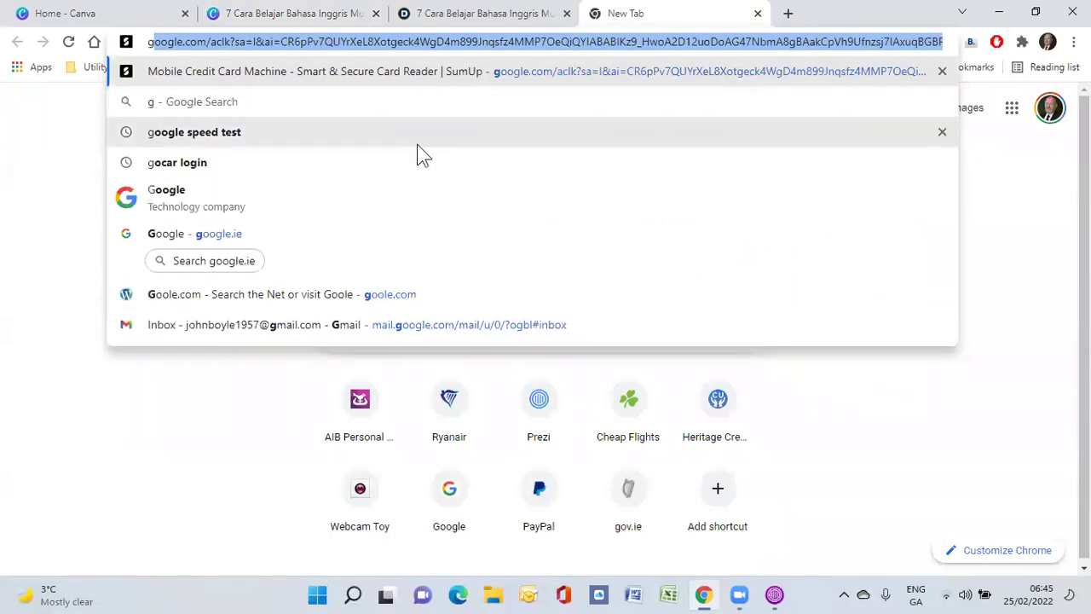
pyautogui.click(393, 230)
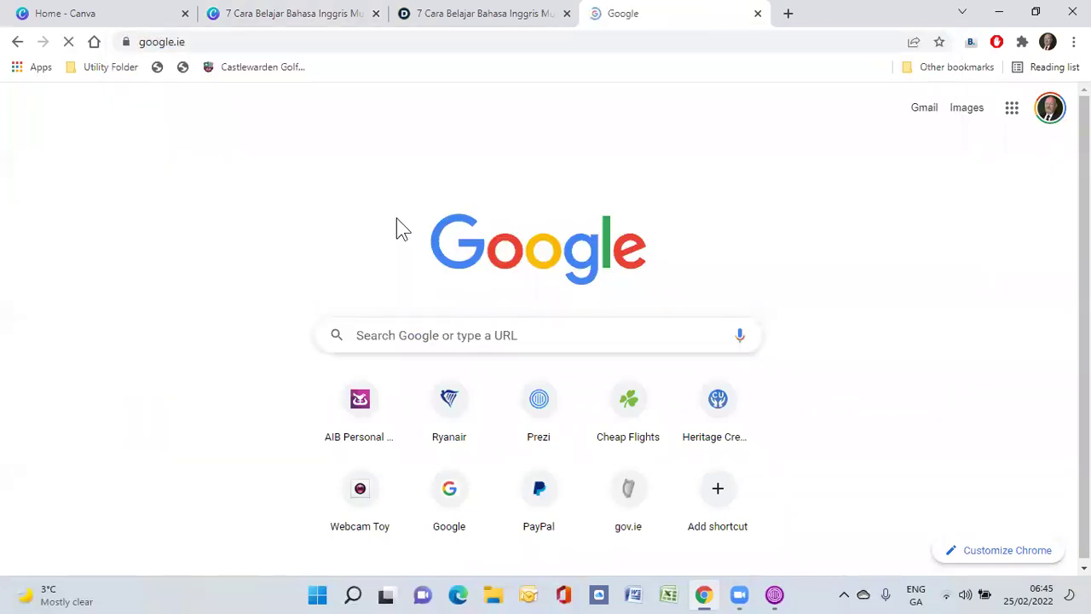
pyautogui.click(424, 252)
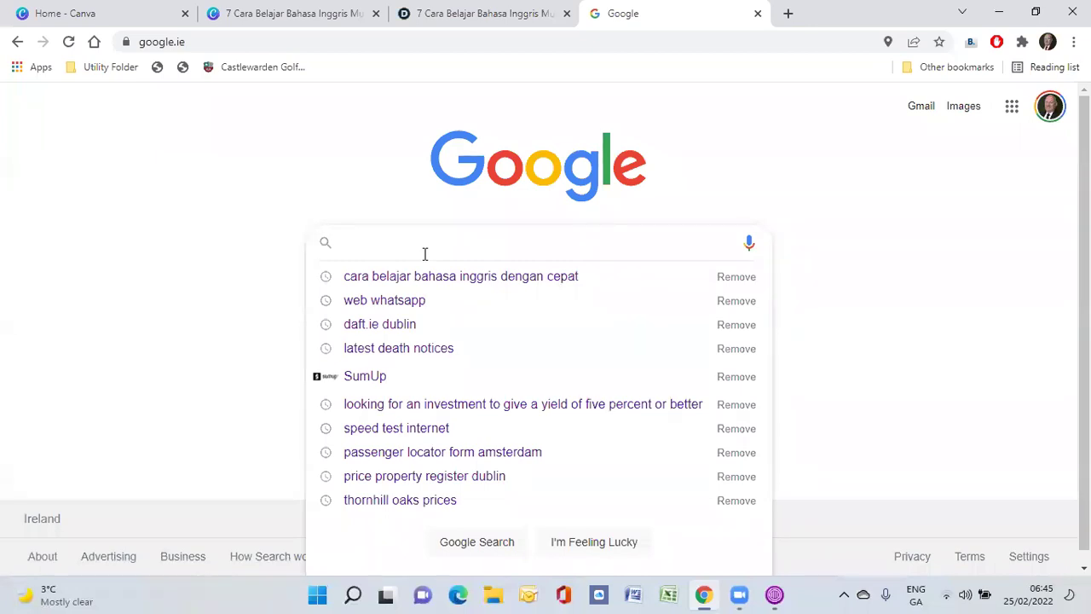
# Search Google Images for "background bahasa inggris"
pyautogui.write('back')
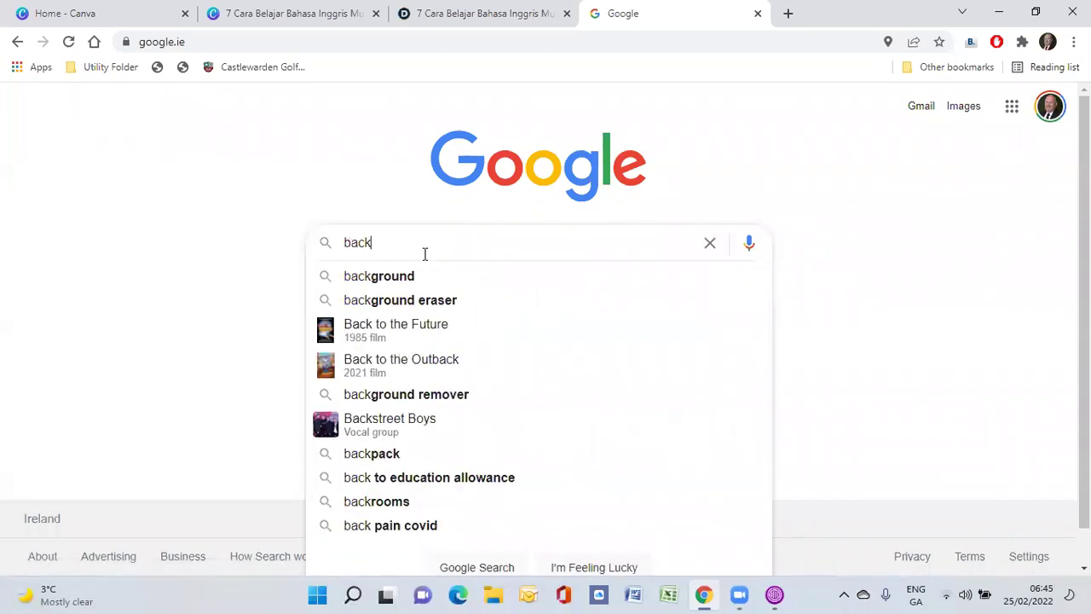
pyautogui.write('ground ')
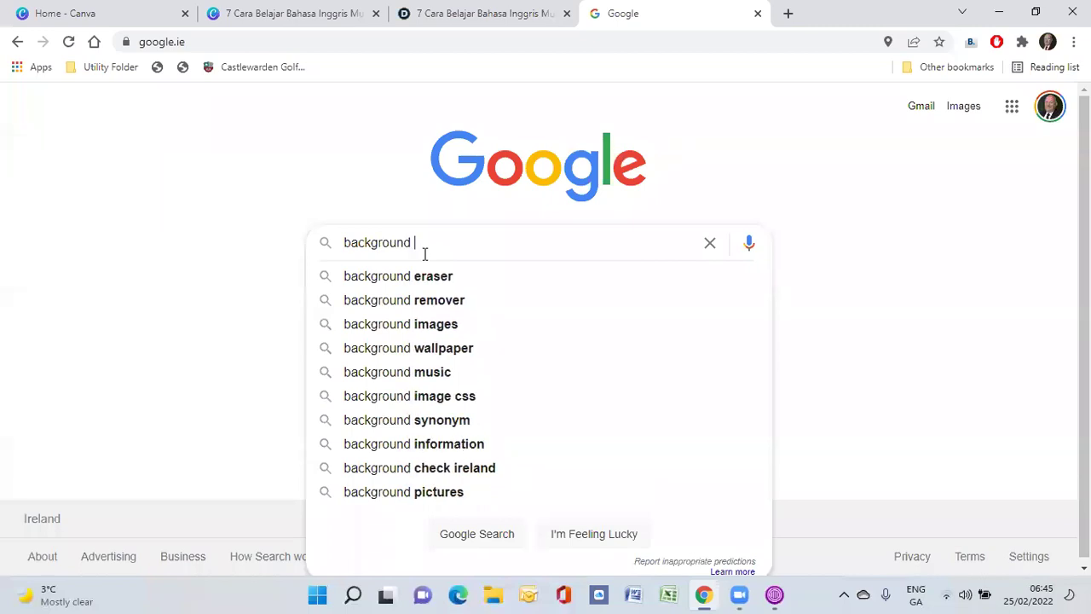
pyautogui.write('bahasa')
pyautogui.press('BackSpace')
pyautogui.press('BackSpace')
pyautogui.write('asa ')
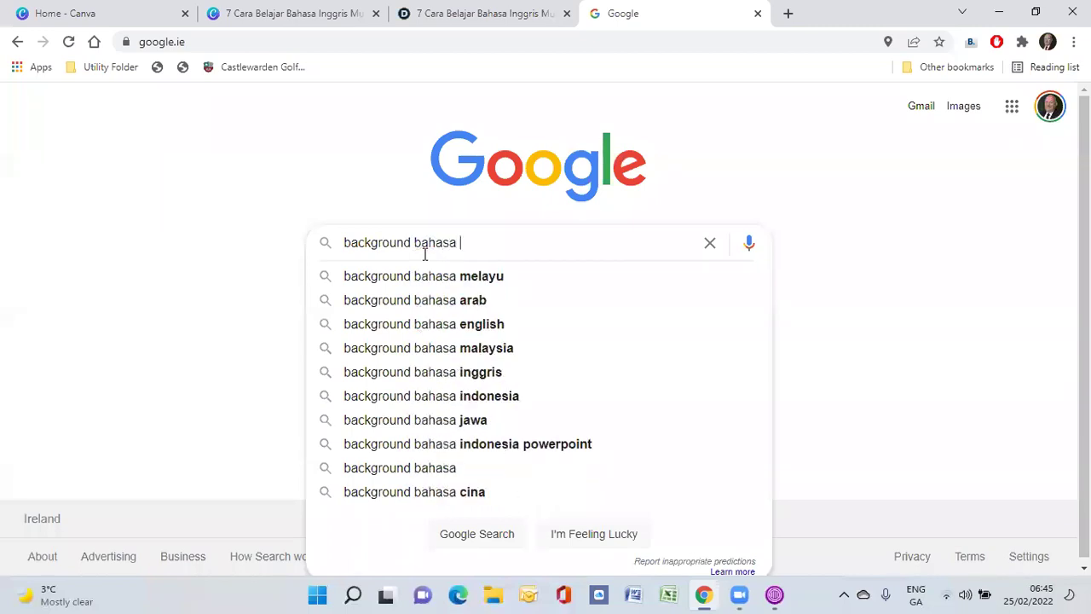
pyautogui.write('inggris')
pyautogui.press('Return')
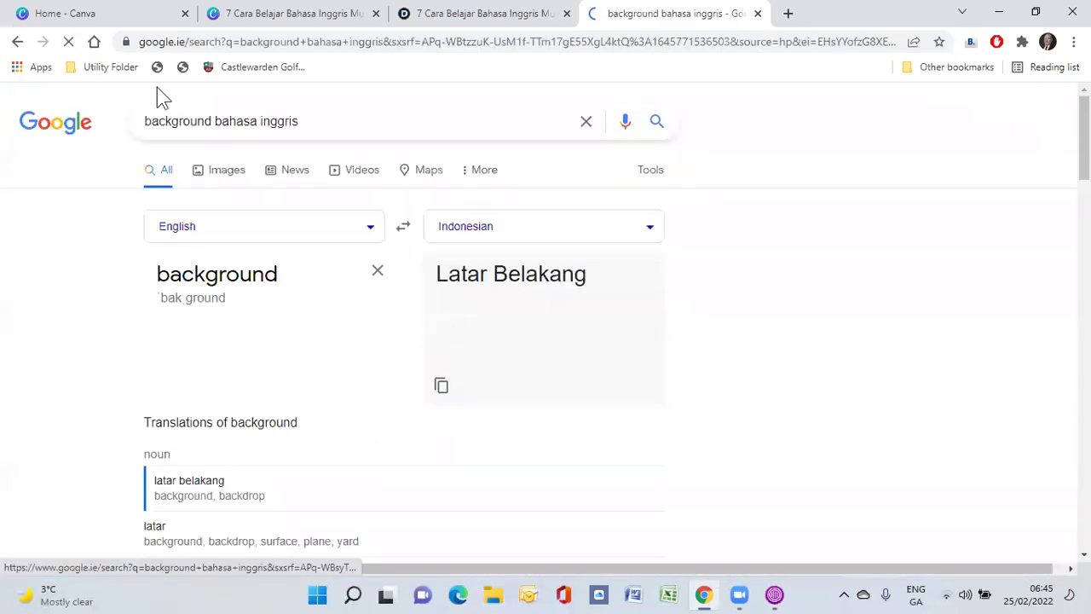
pyautogui.click(223, 186)
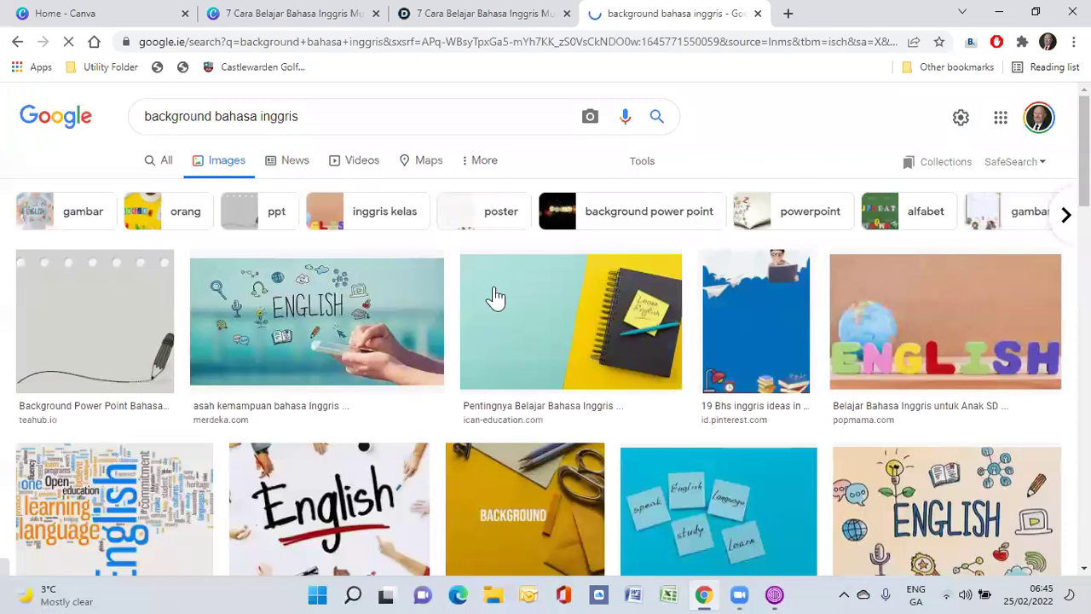
# Browse the image results for a suitable learning photo and preview the one of the boy writing at a desk
pyautogui.scroll(-2, 523, 304)
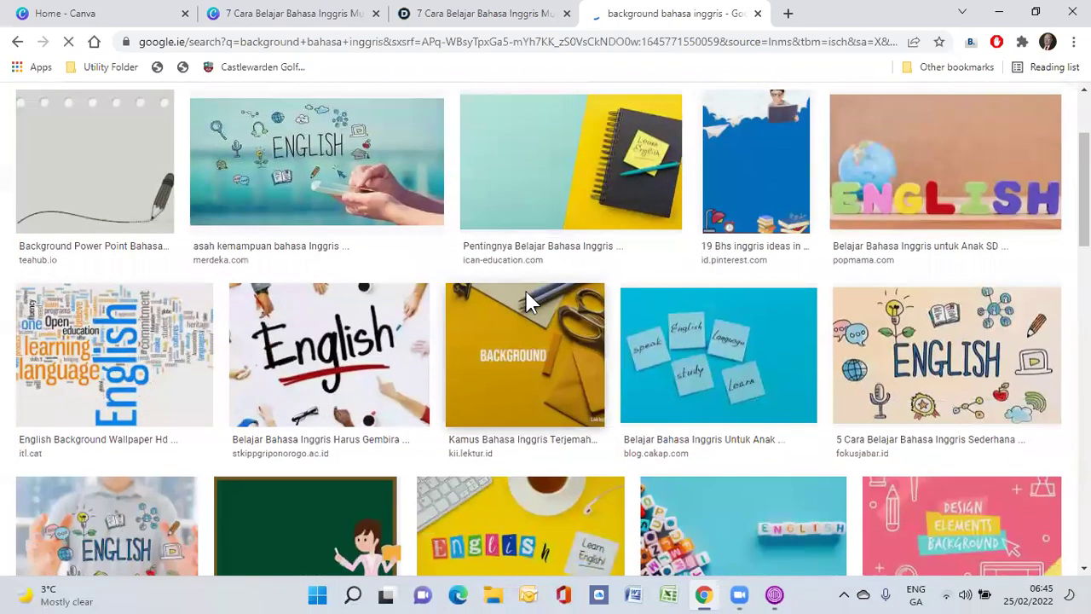
pyautogui.scroll(-7, 529, 300)
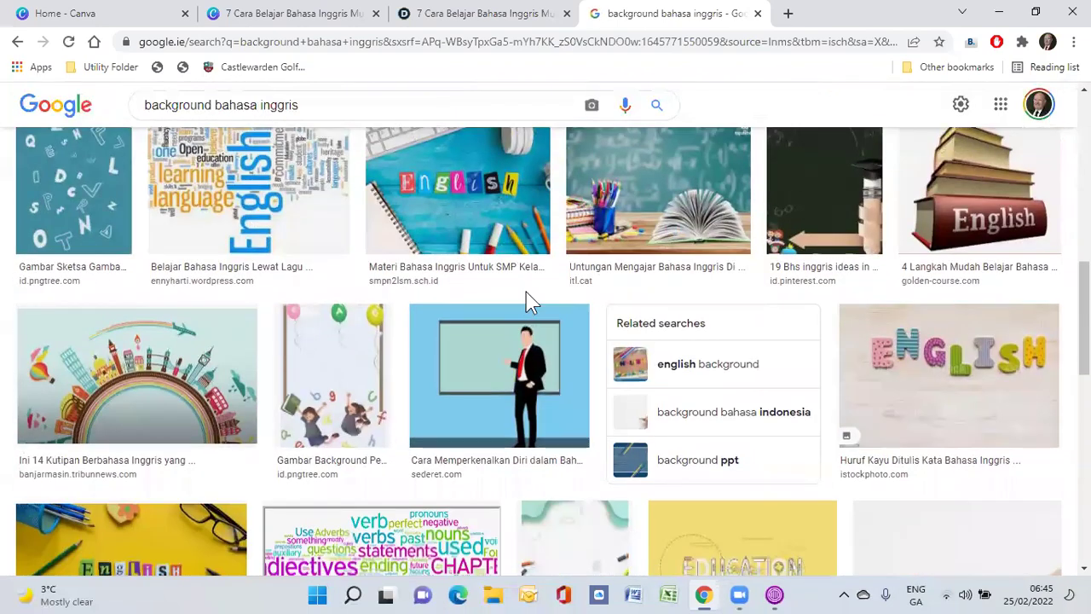
pyautogui.scroll(-6, 527, 297)
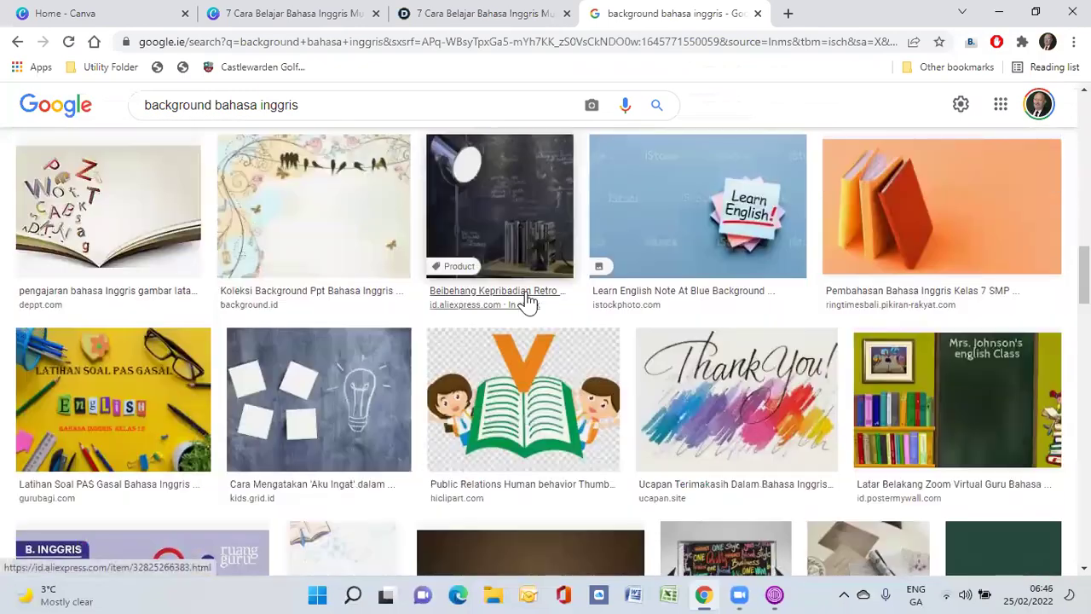
pyautogui.scroll(-1, 529, 300)
pyautogui.scroll(4, 523, 303)
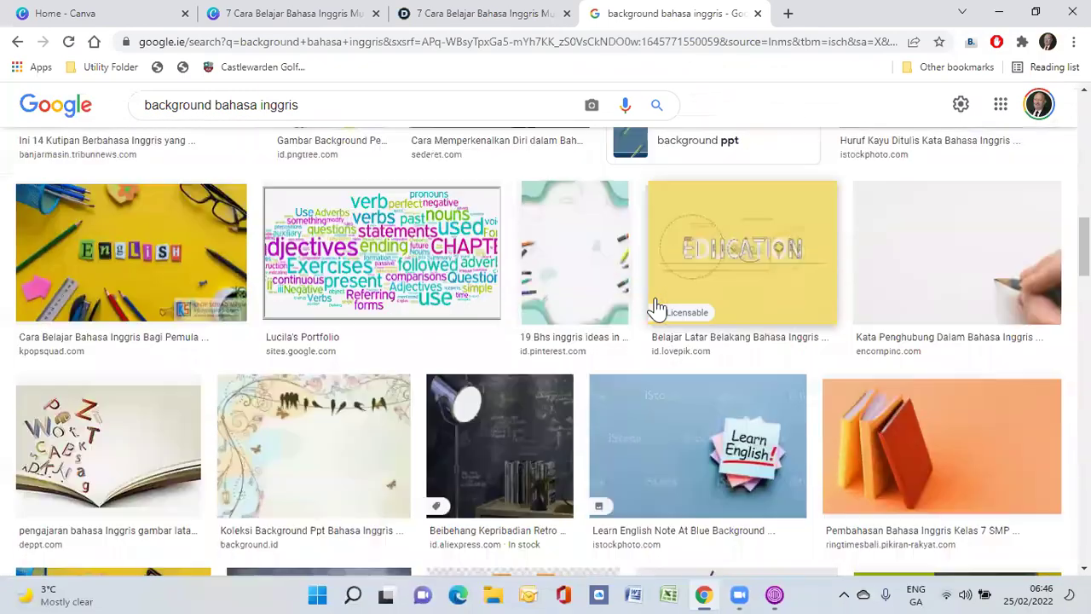
pyautogui.scroll(-7, 657, 307)
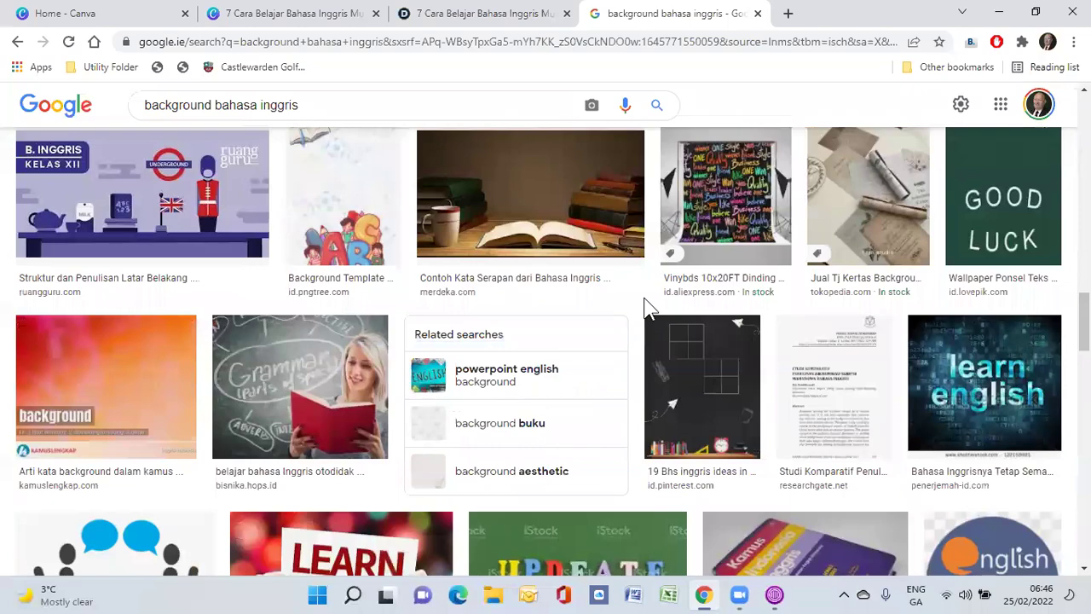
pyautogui.scroll(-3, 645, 307)
pyautogui.scroll(2, 634, 298)
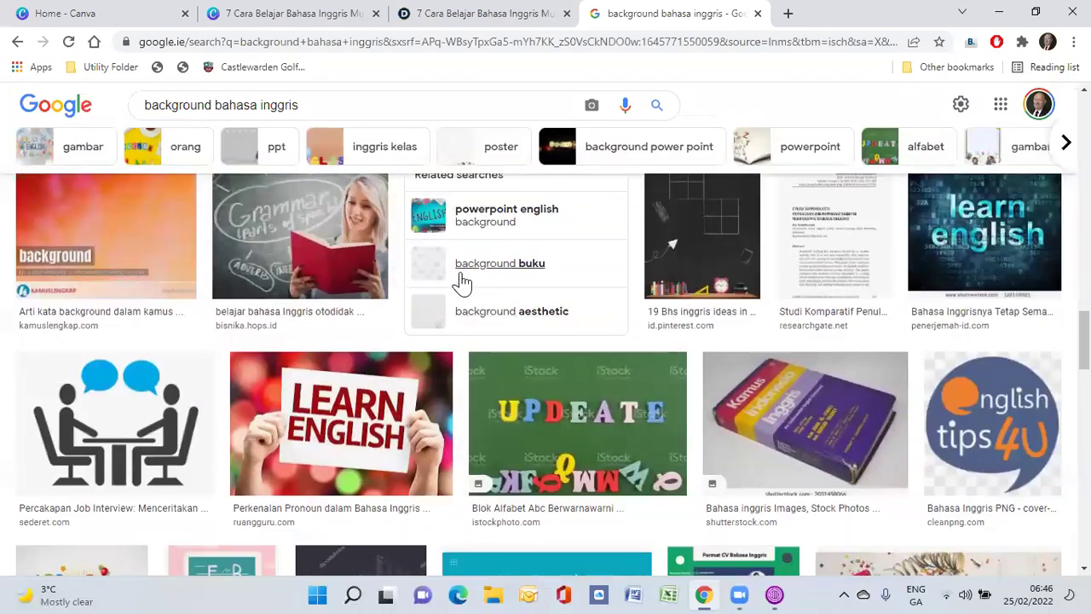
pyautogui.scroll(-5, 478, 284)
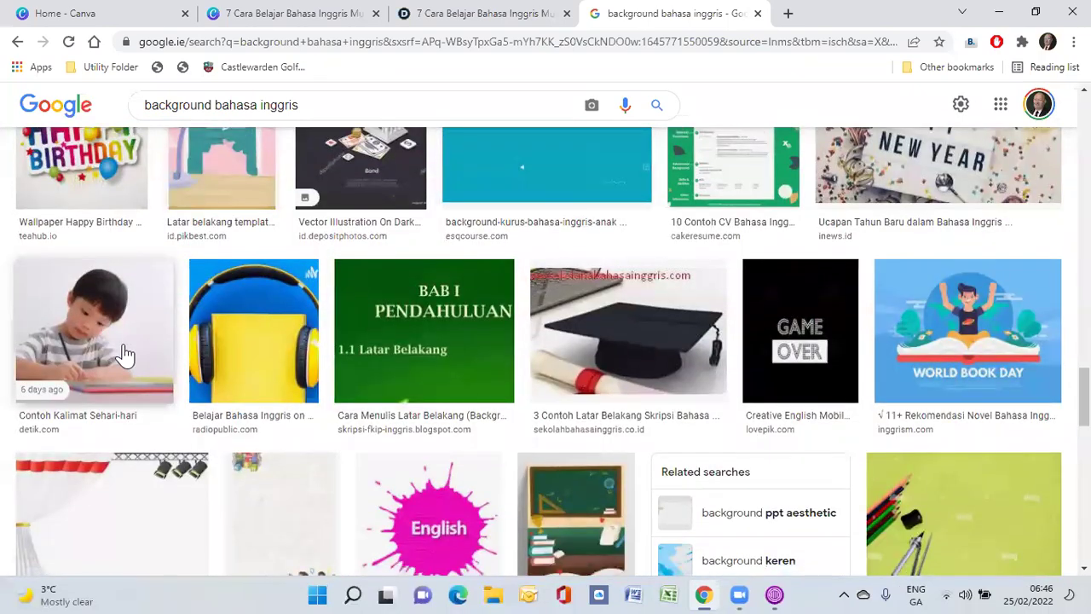
pyautogui.click(163, 348)
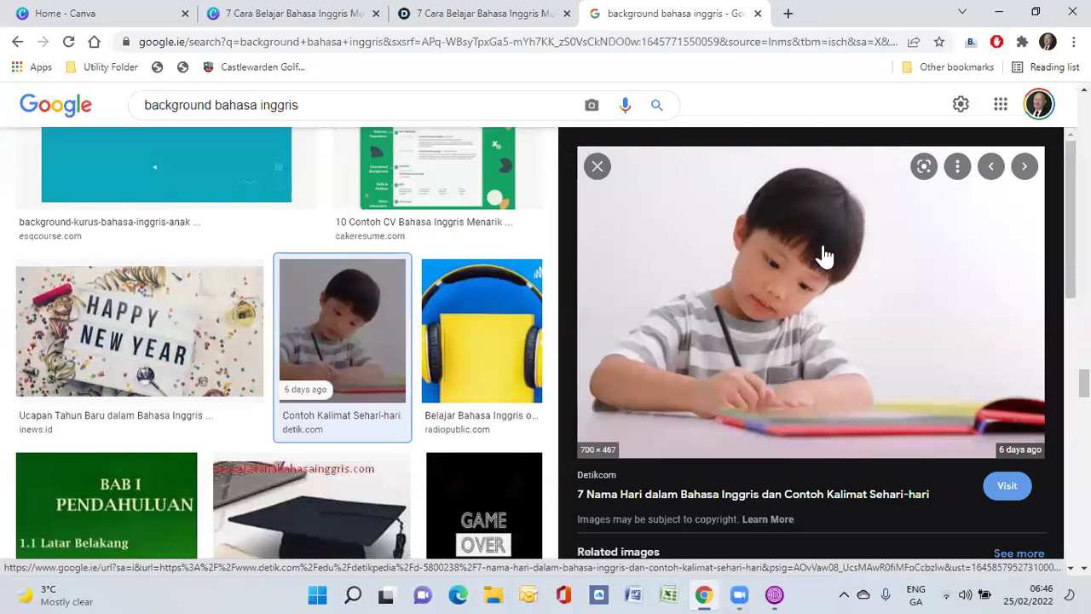
# Choose the related photo of the woman in glasses reading a book and save it as a JPEG image in the Pictures subfolder
pyautogui.scroll(-1, 475, 287)
pyautogui.scroll(-2, 475, 287)
pyautogui.scroll(-3, 810, 383)
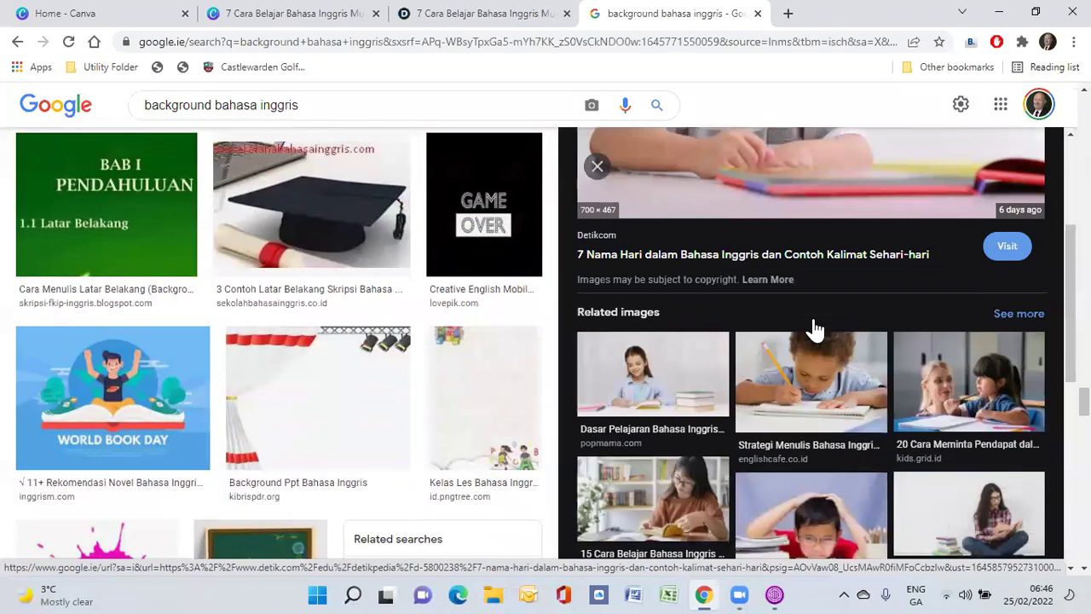
pyautogui.scroll(-1, 844, 247)
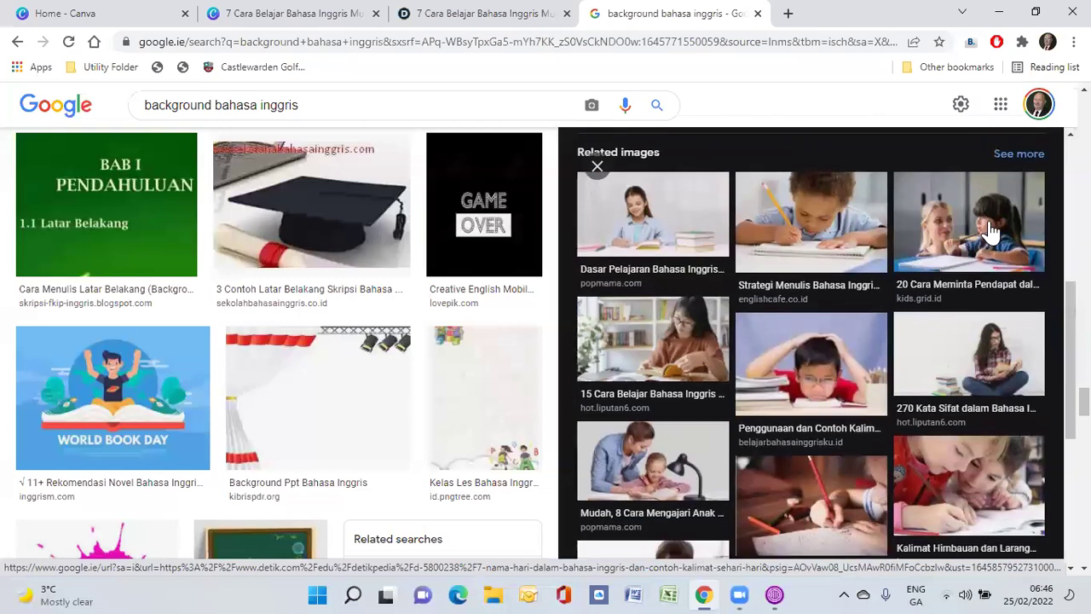
pyautogui.click(653, 347)
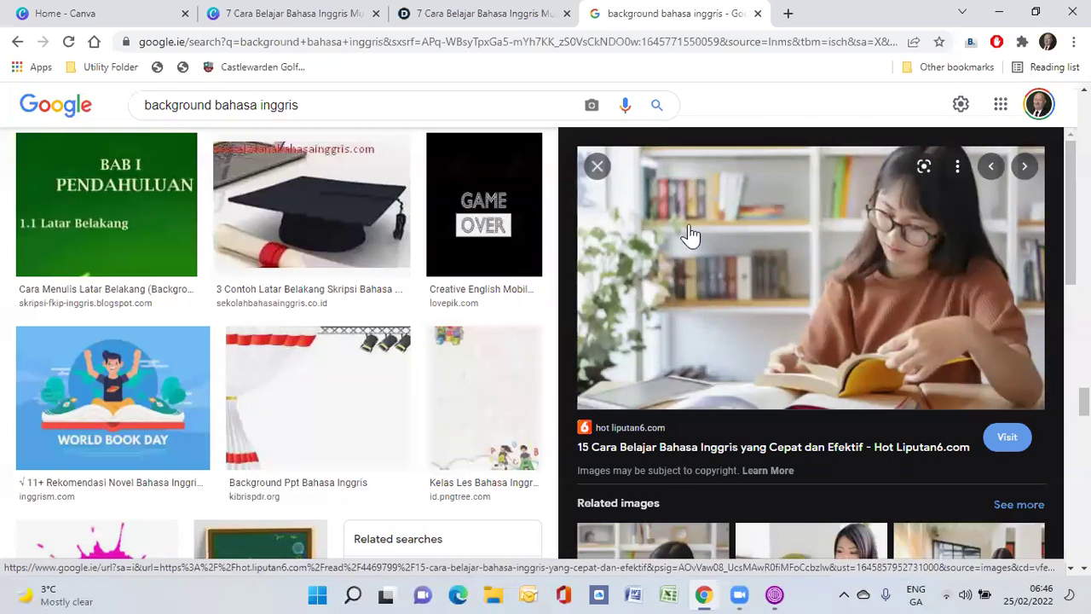
pyautogui.rightClick(700, 275)
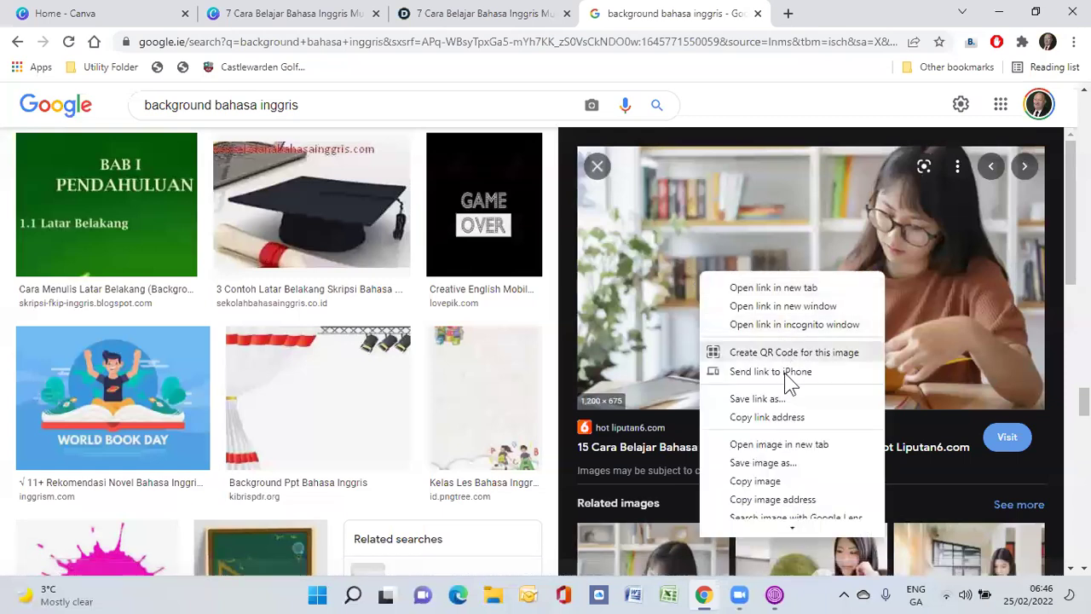
pyautogui.click(775, 462)
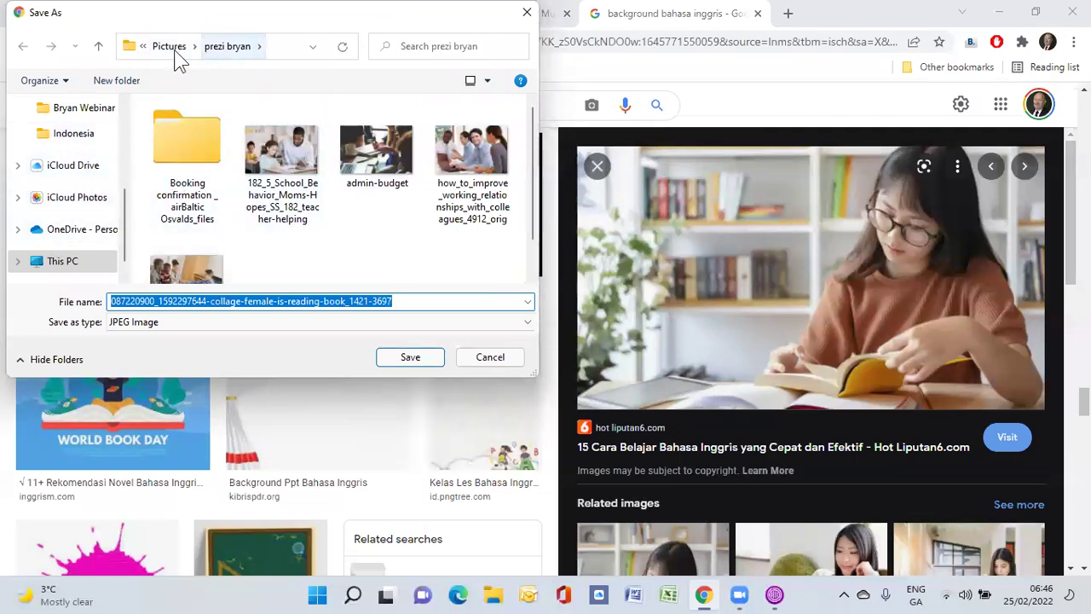
pyautogui.click(415, 358)
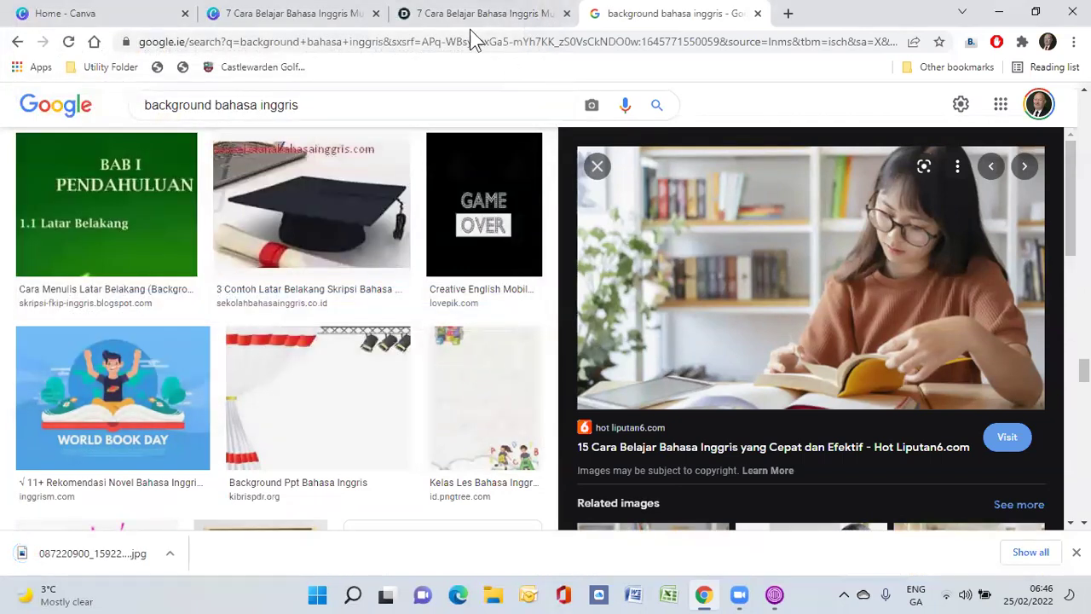
# Search Google for "remove bg" in a new browser tab and open the remove.bg website at its image upload area
pyautogui.click(787, 13)
pyautogui.click(717, 51)
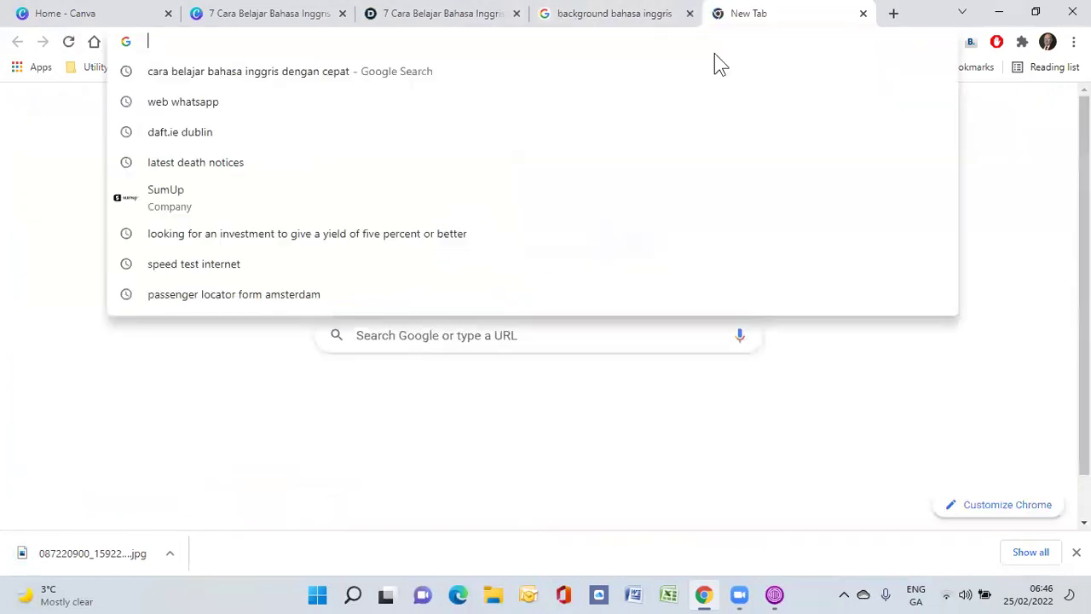
pyautogui.write('goo')
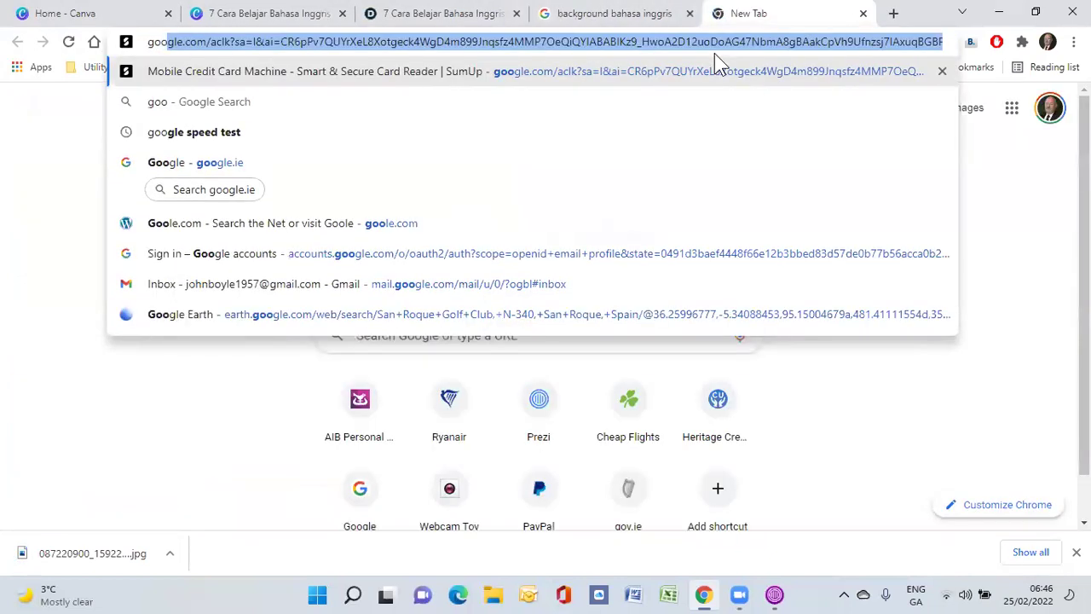
pyautogui.write('gl')
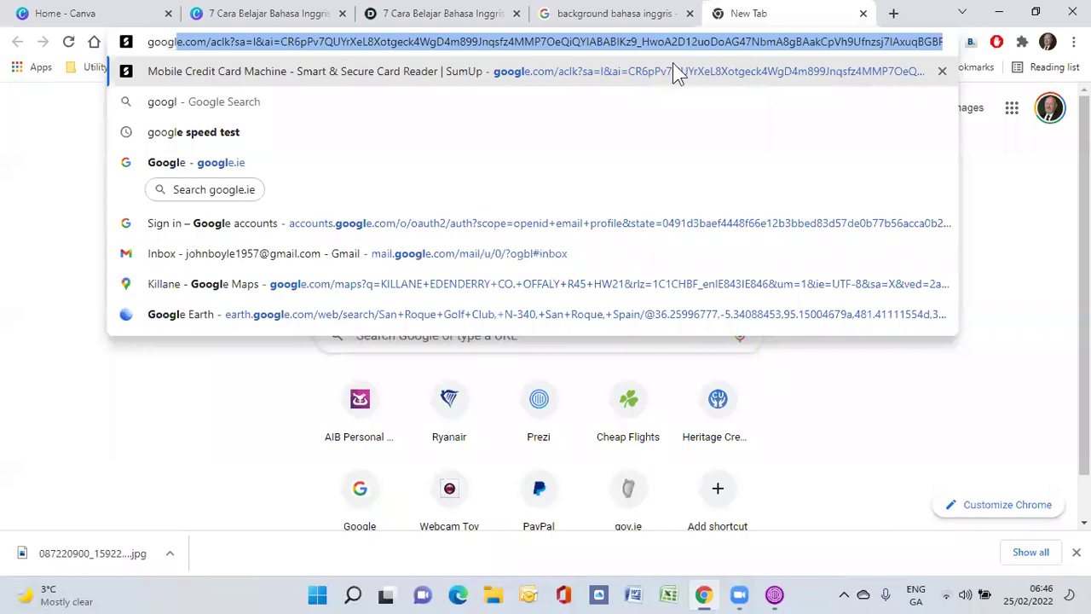
pyautogui.click(454, 196)
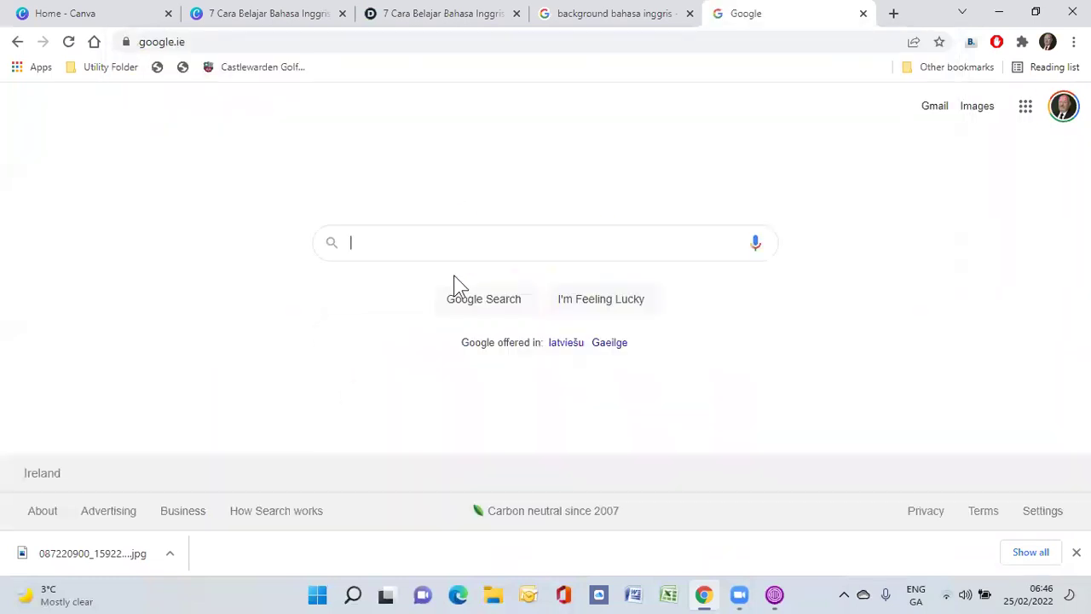
pyautogui.click(422, 253)
pyautogui.write('remo')
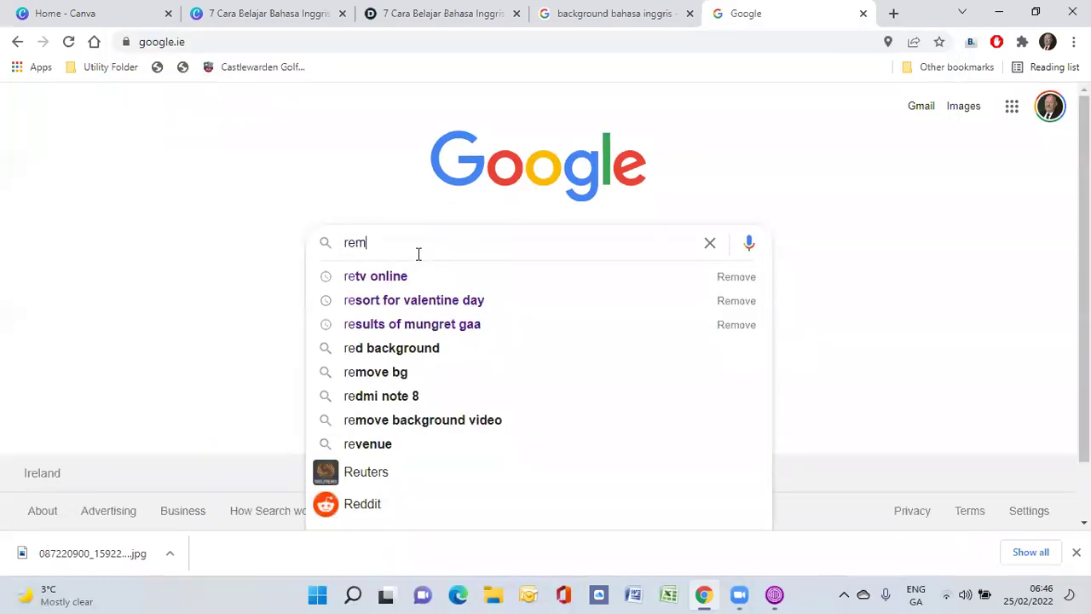
pyautogui.click(403, 288)
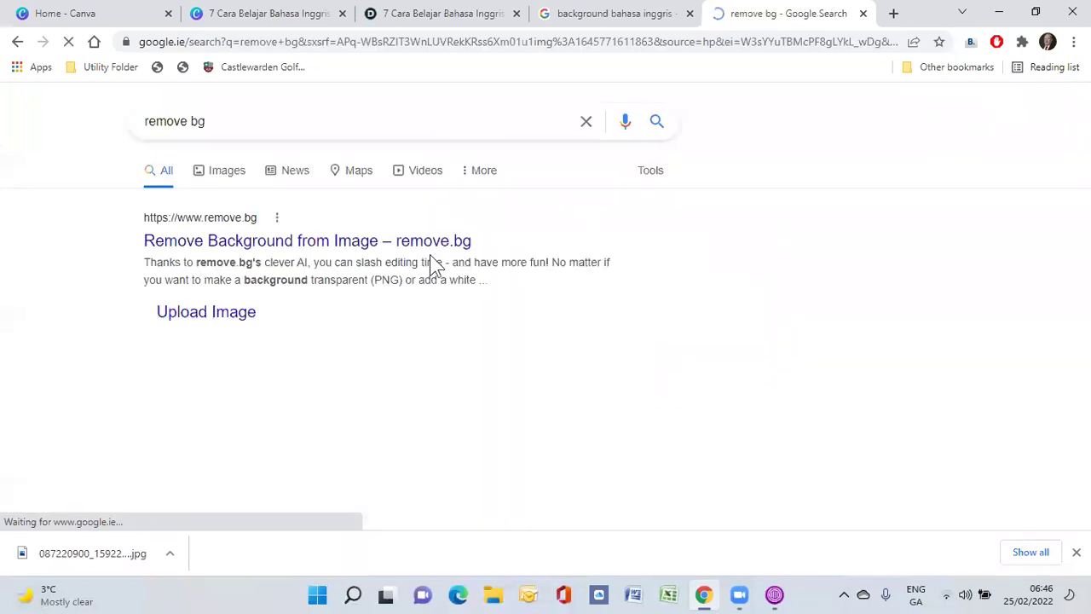
pyautogui.click(253, 243)
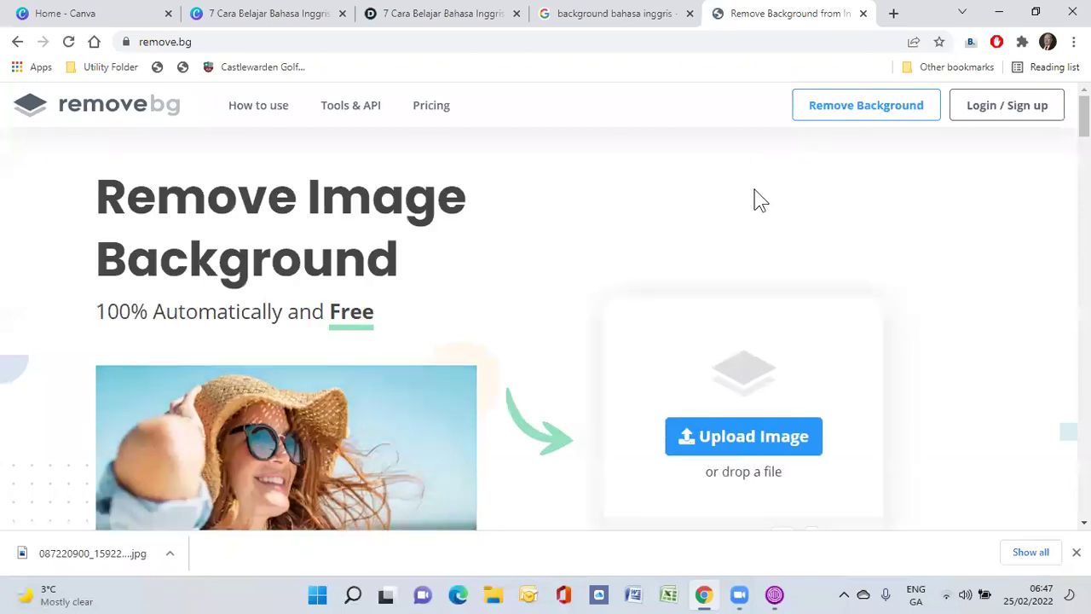
pyautogui.scroll(-2, 766, 288)
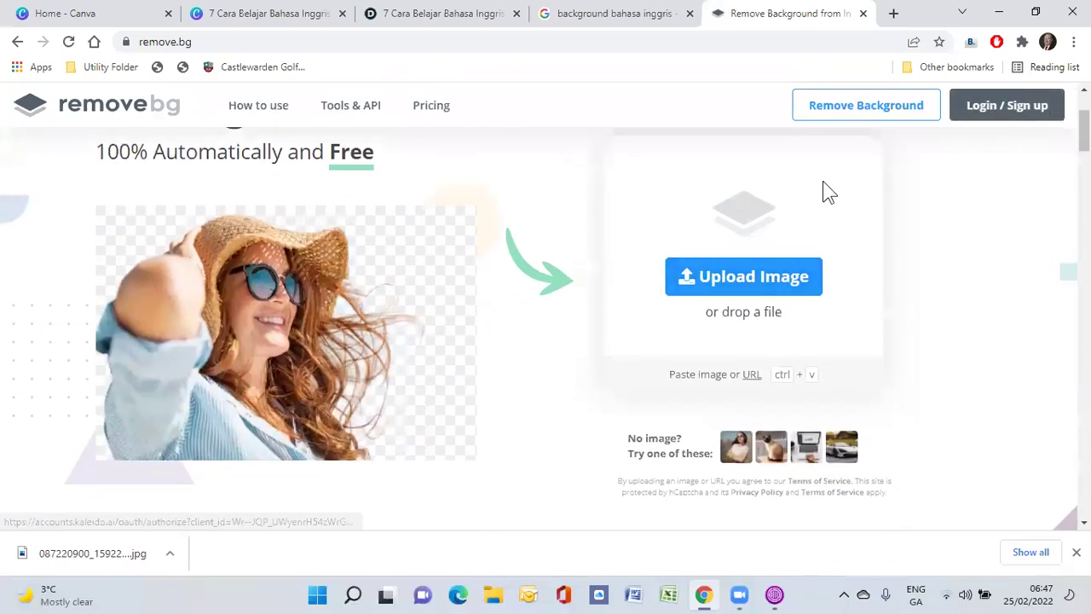
# Try to remove the background of the saved photo of the woman reading by uploading it from the Pictures subfolder, and discard that result
pyautogui.click(723, 288)
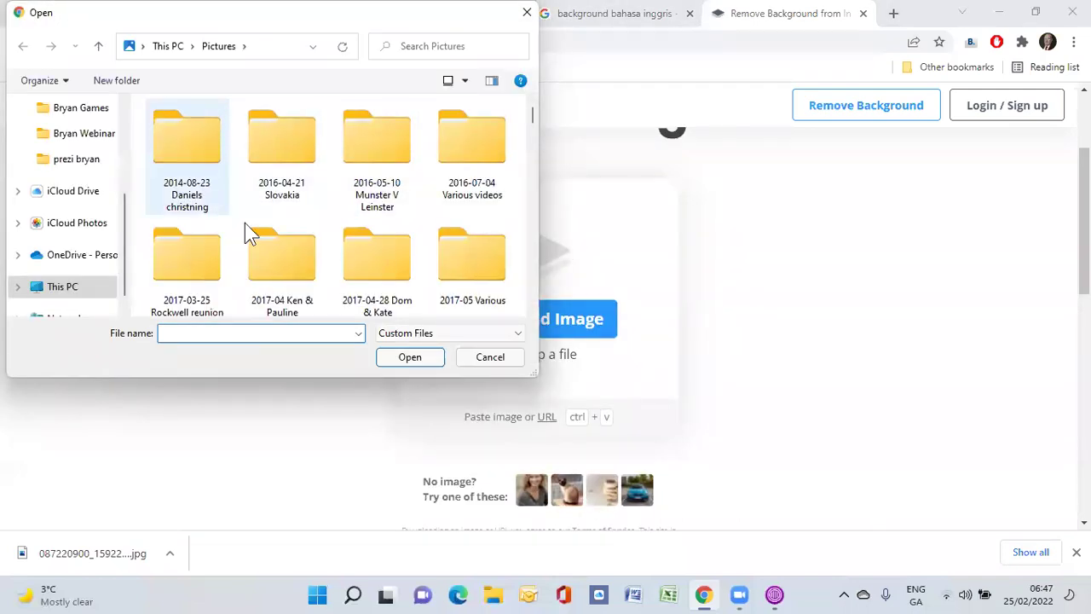
pyautogui.scroll(-1, 264, 234)
pyautogui.scroll(-10, 267, 232)
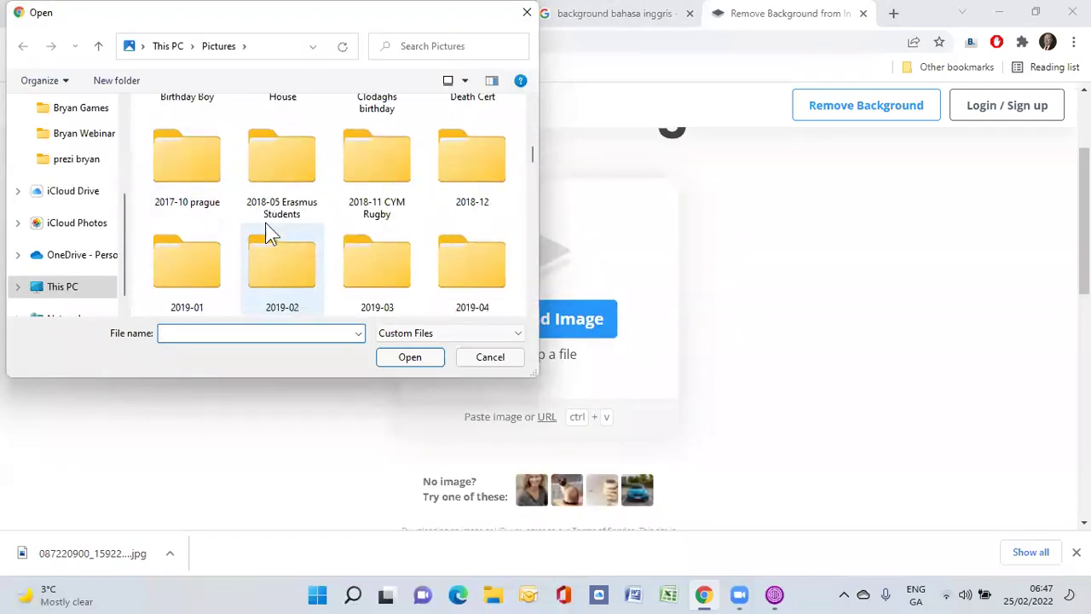
pyautogui.scroll(-10, 265, 226)
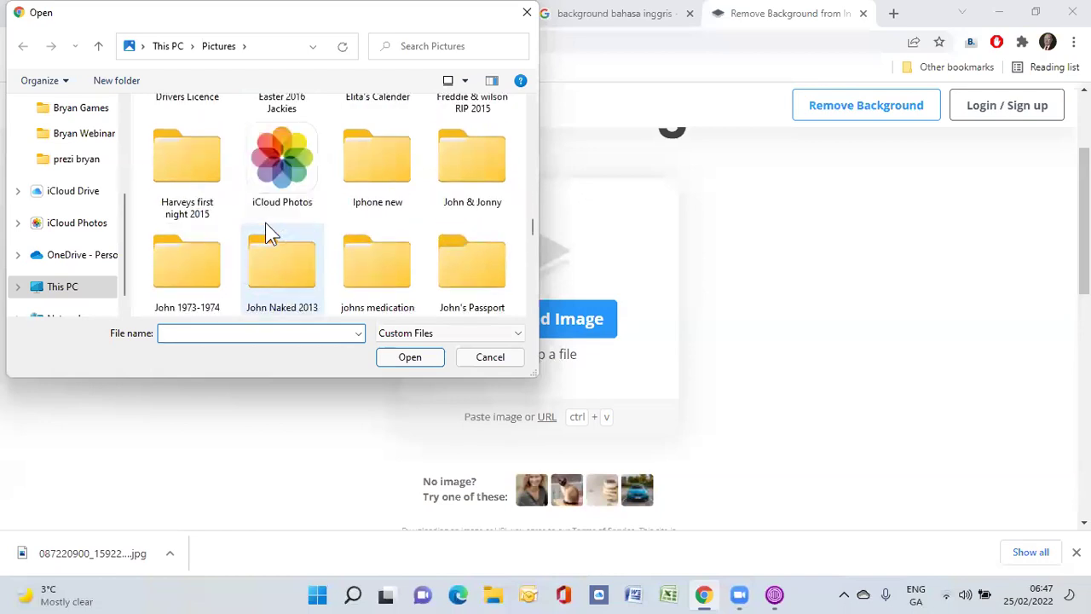
pyautogui.doubleClick(386, 162)
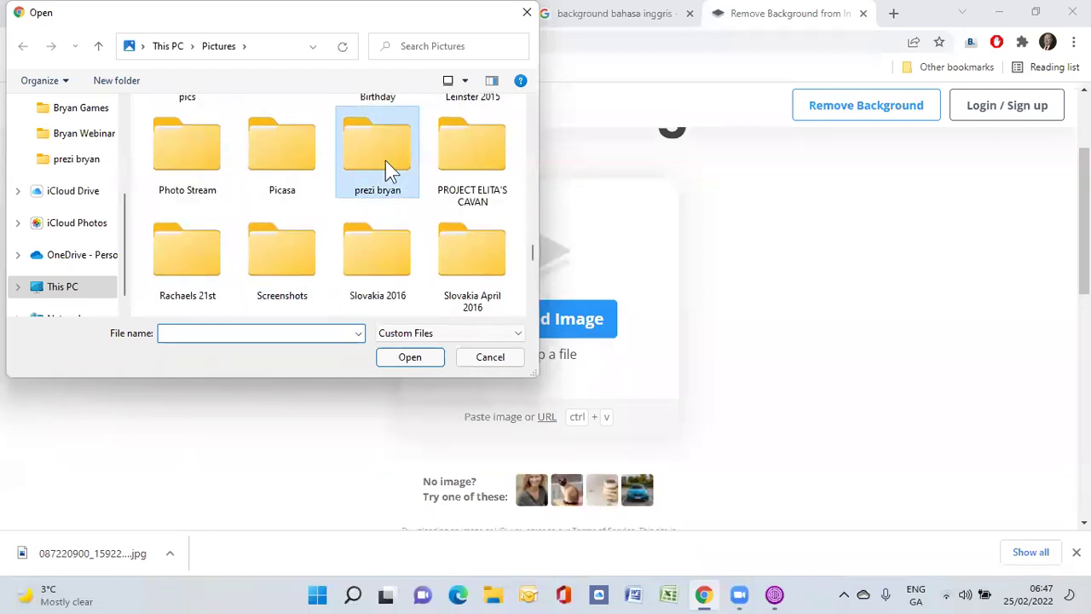
pyautogui.scroll(-3, 300, 213)
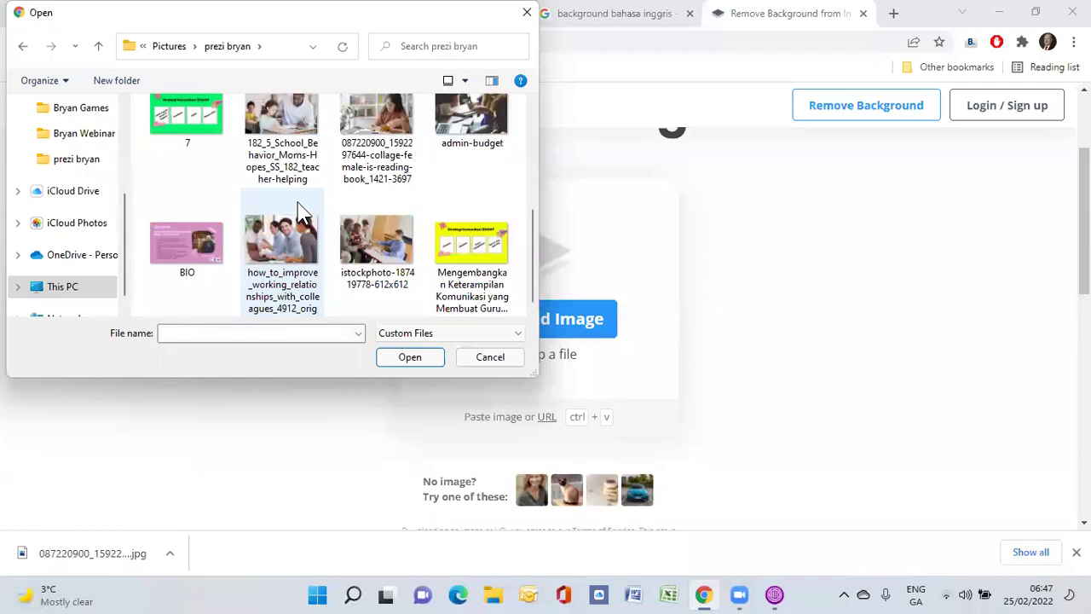
pyautogui.click(390, 139)
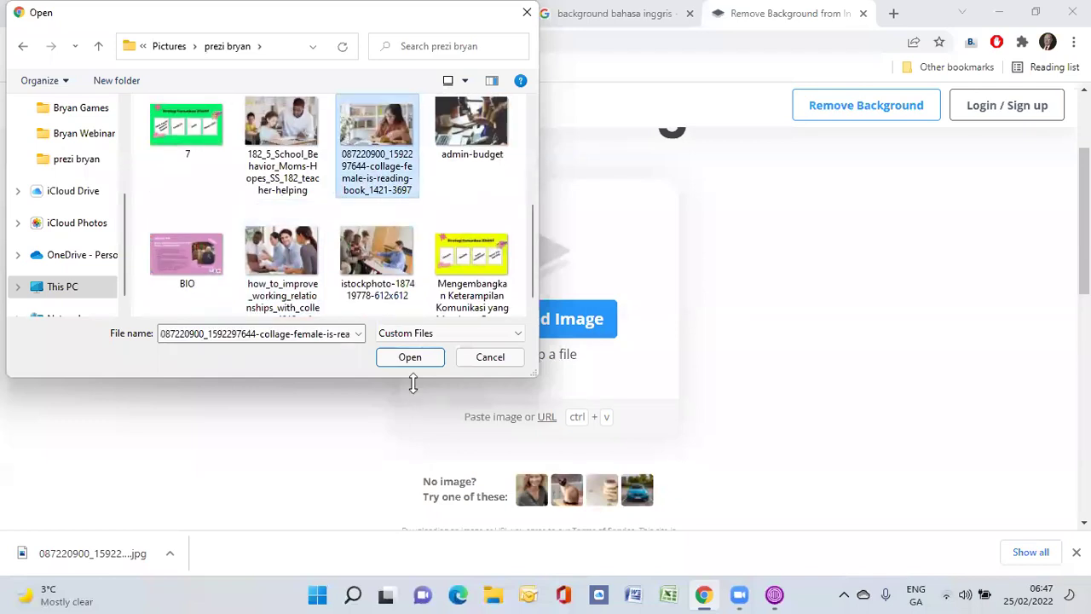
pyautogui.click(410, 357)
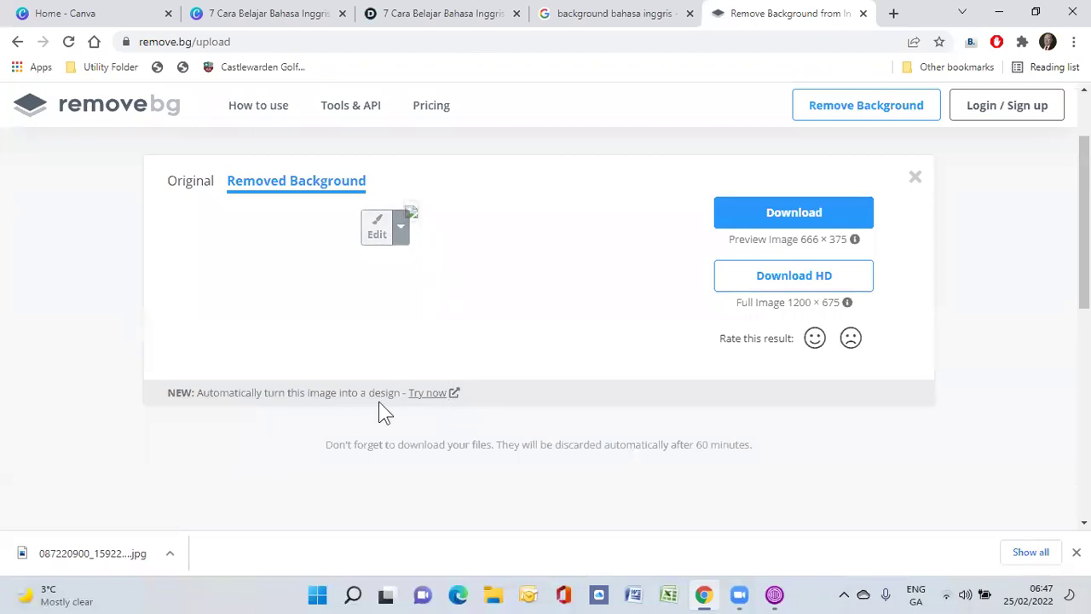
pyautogui.scroll(1, 372, 366)
pyautogui.scroll(-2, 475, 370)
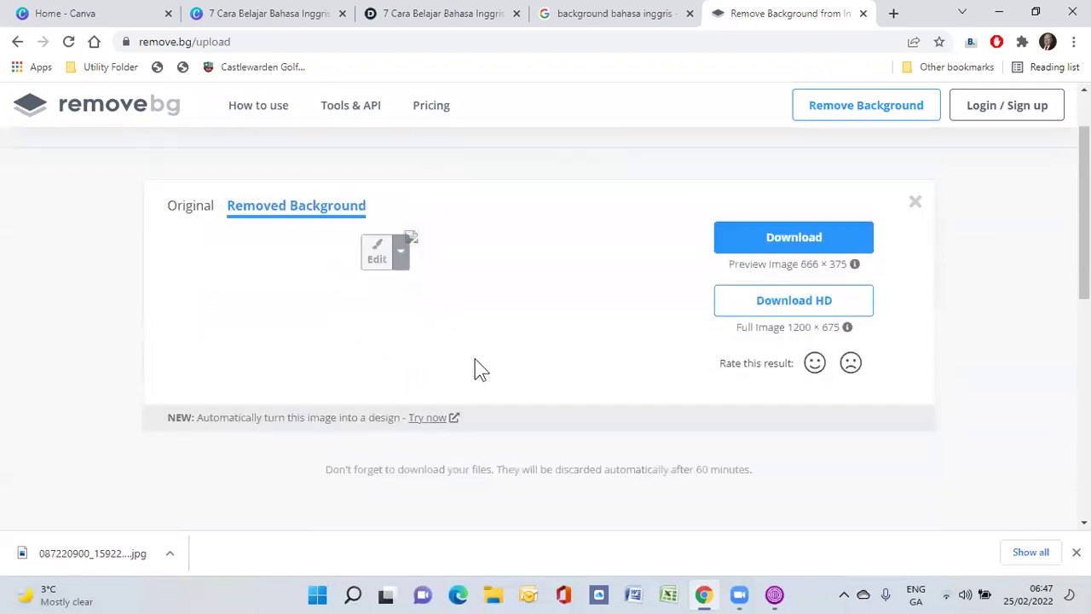
pyautogui.scroll(1, 909, 196)
pyautogui.click(915, 205)
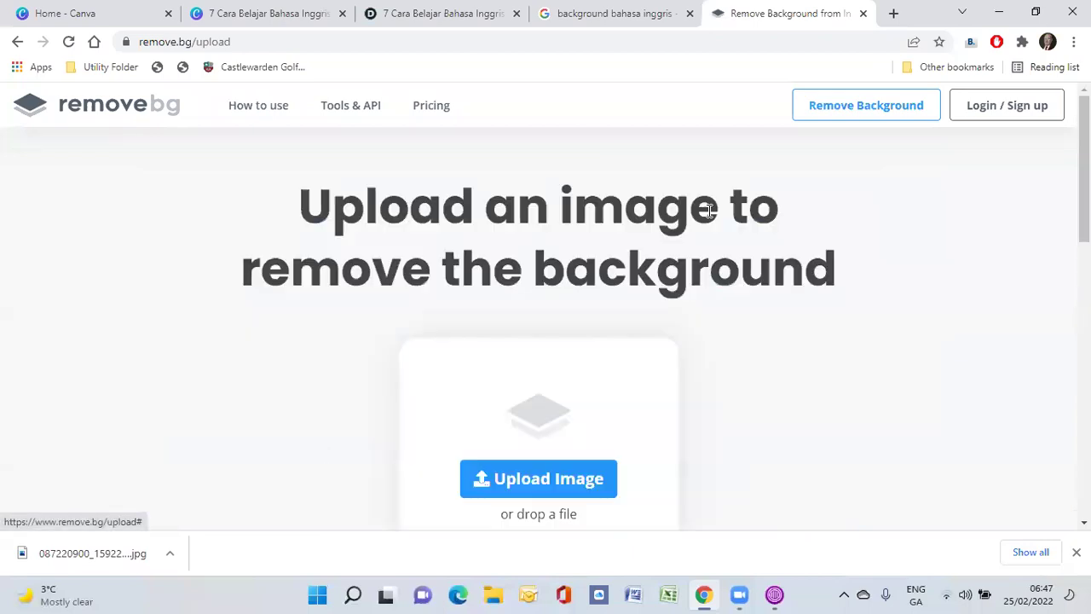
# Upload the photo 182_5_School_Behavior_Moms-Hopes_SS_182_teacher-helping from the Pictures subfolder to have its background removed
pyautogui.scroll(-1, 574, 332)
pyautogui.click(541, 397)
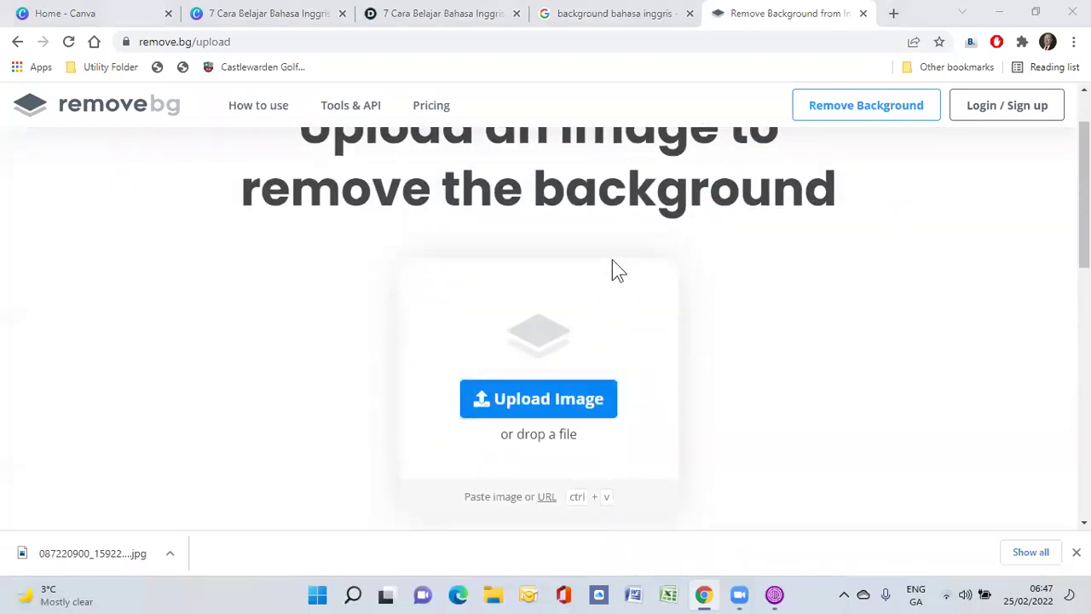
pyautogui.scroll(-3, 253, 235)
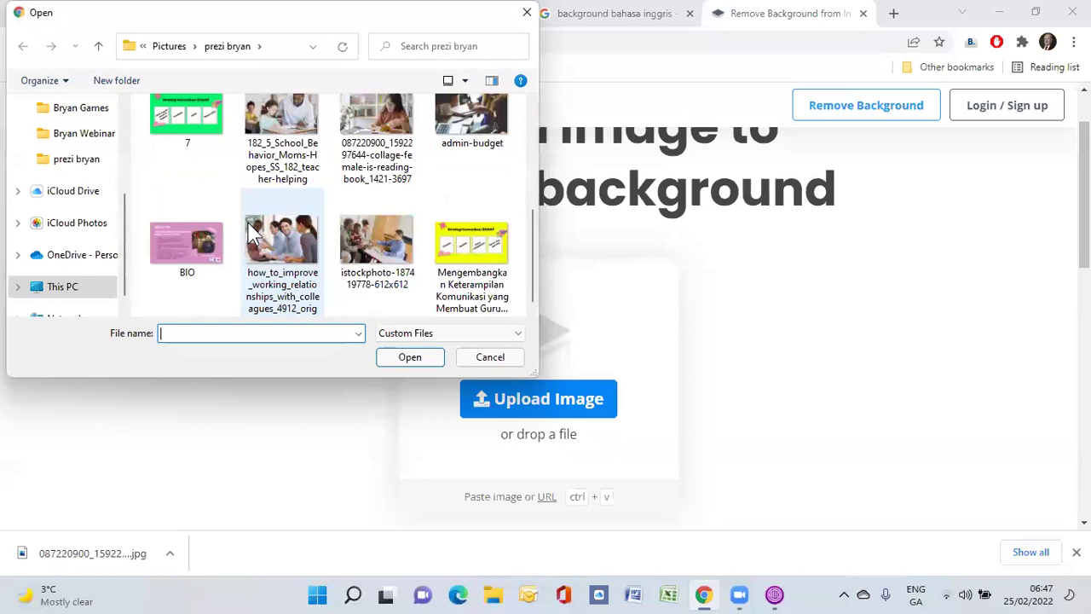
pyautogui.click(305, 152)
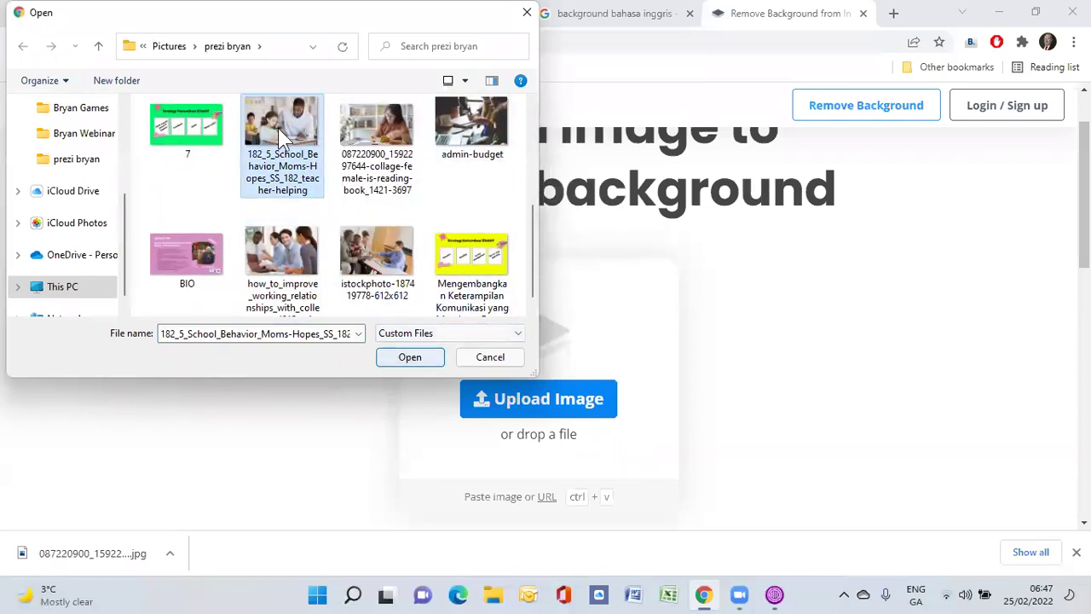
pyautogui.scroll(1, 265, 141)
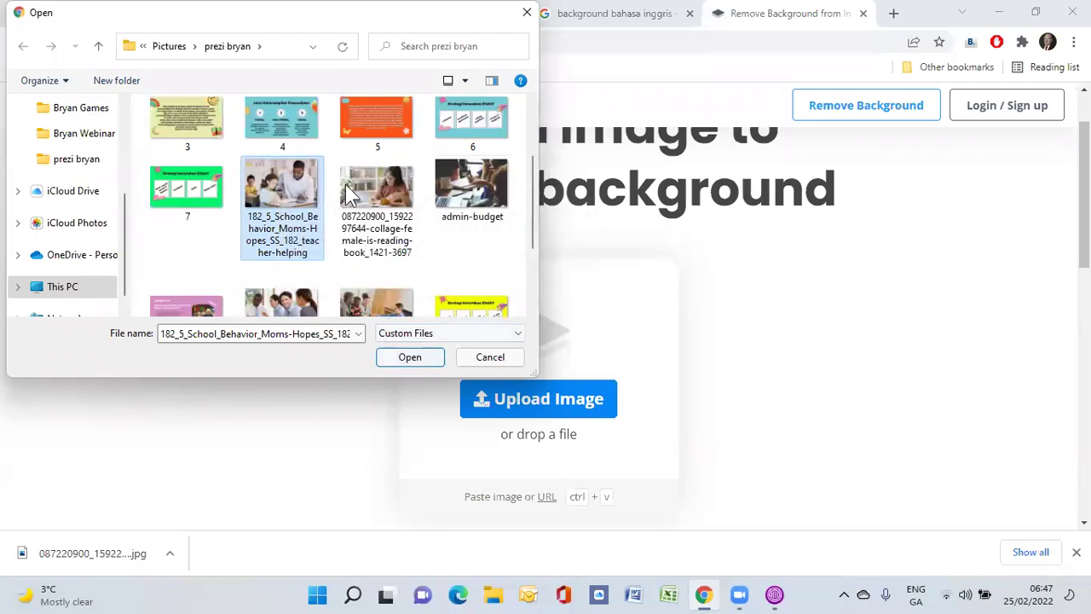
pyautogui.click(375, 201)
pyautogui.click(312, 267)
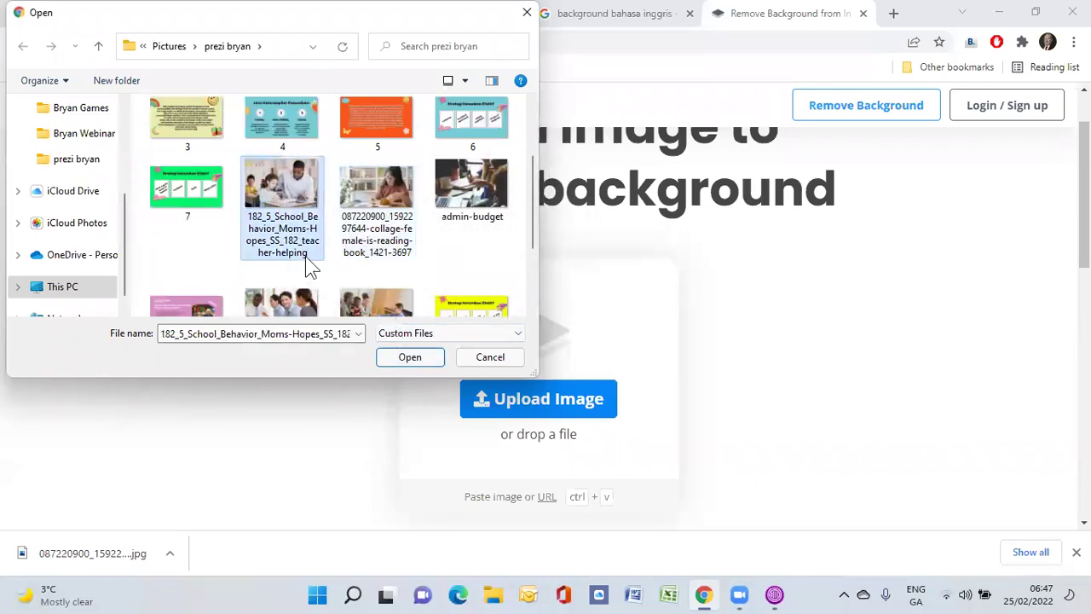
pyautogui.click(406, 358)
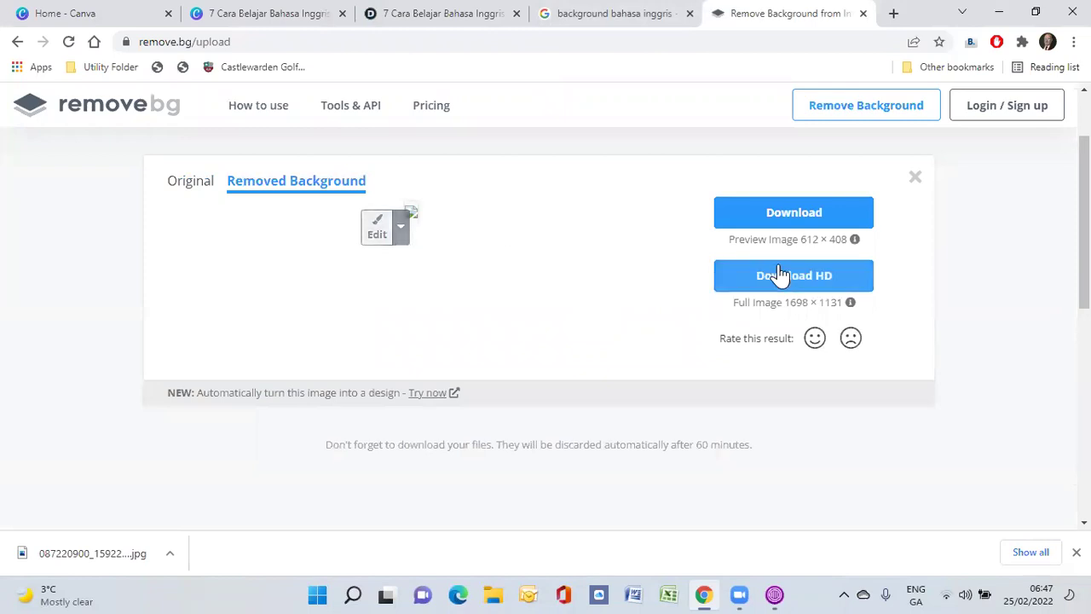
# Try to download the preview-size version of the teacher photo without its background, and close both the download page and the remove.bg page
pyautogui.click(794, 220)
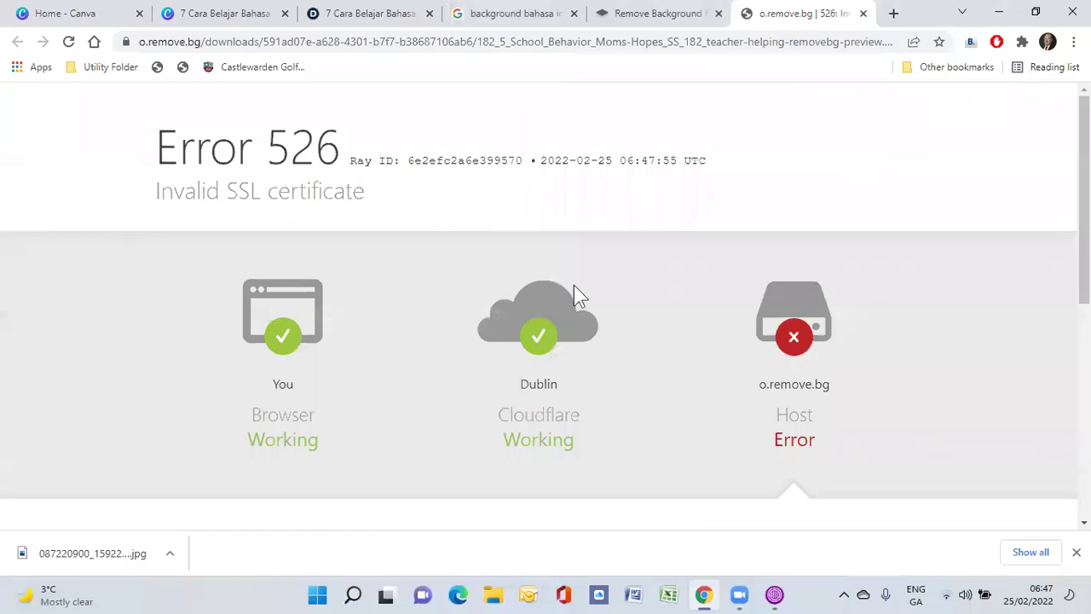
pyautogui.click(862, 14)
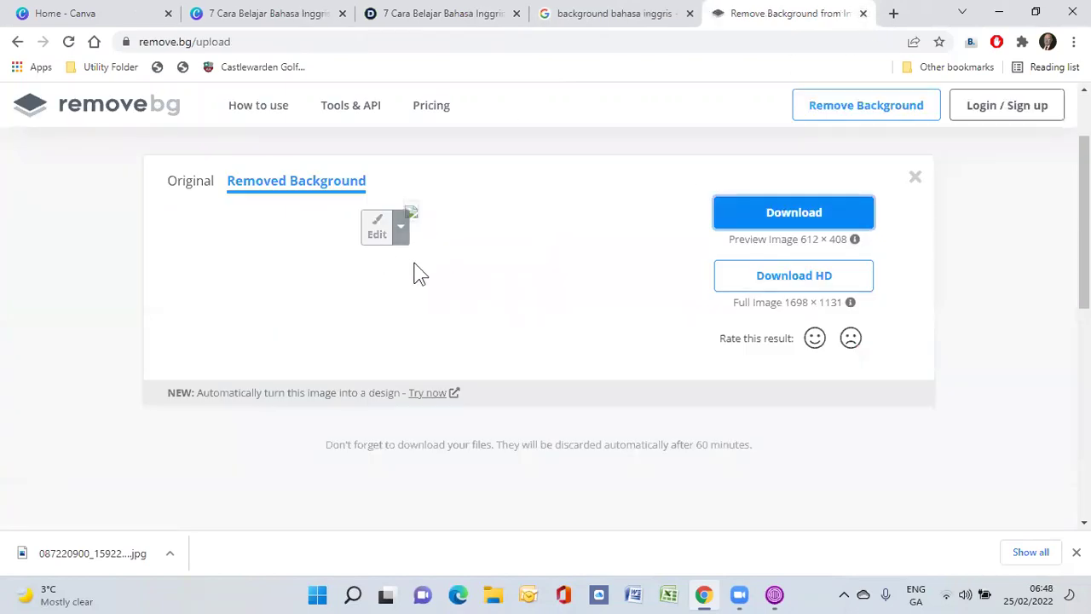
pyautogui.scroll(1, 418, 273)
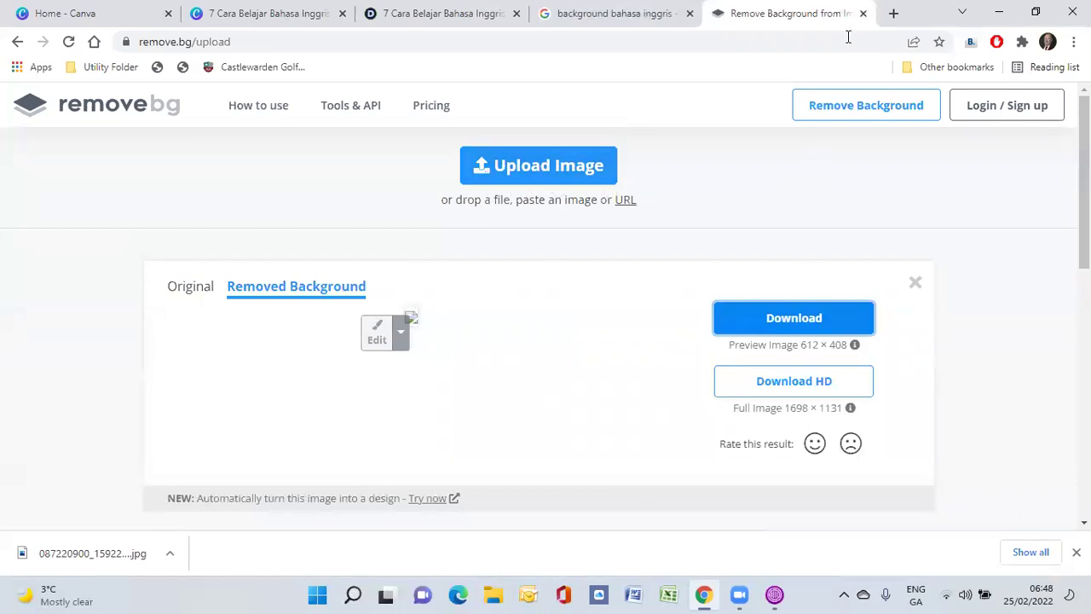
pyautogui.click(863, 14)
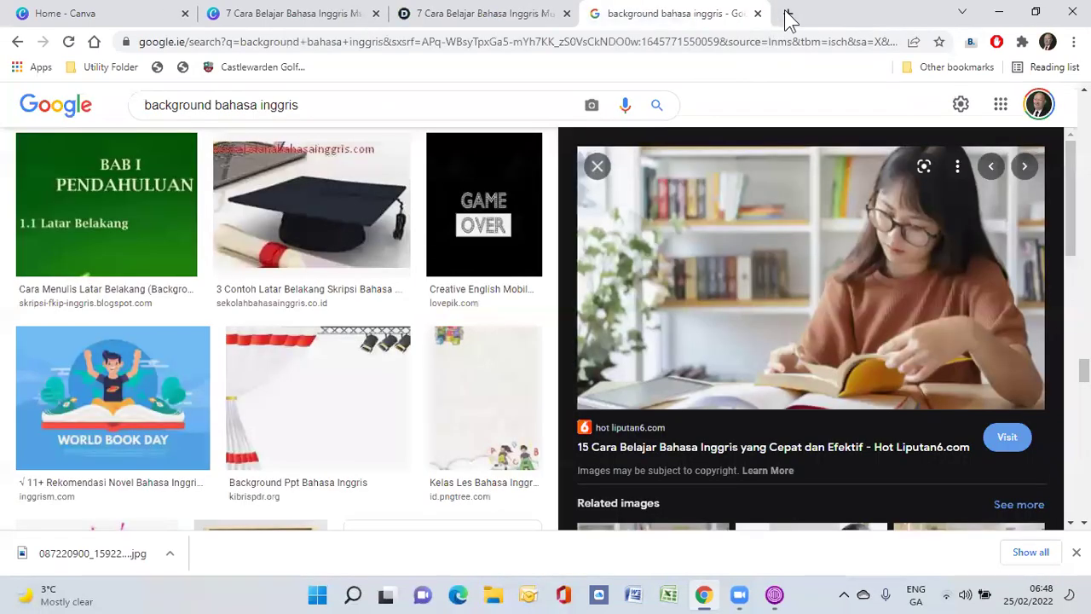
# Search Google for "remove bg" in a new browser tab
pyautogui.click(786, 14)
pyautogui.write('re')
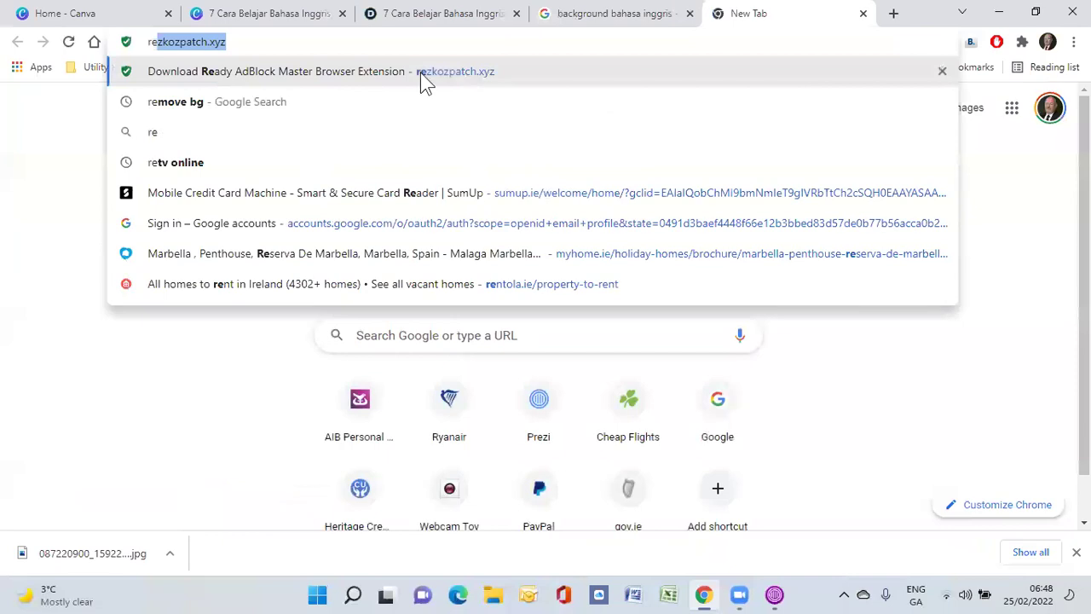
pyautogui.click(388, 109)
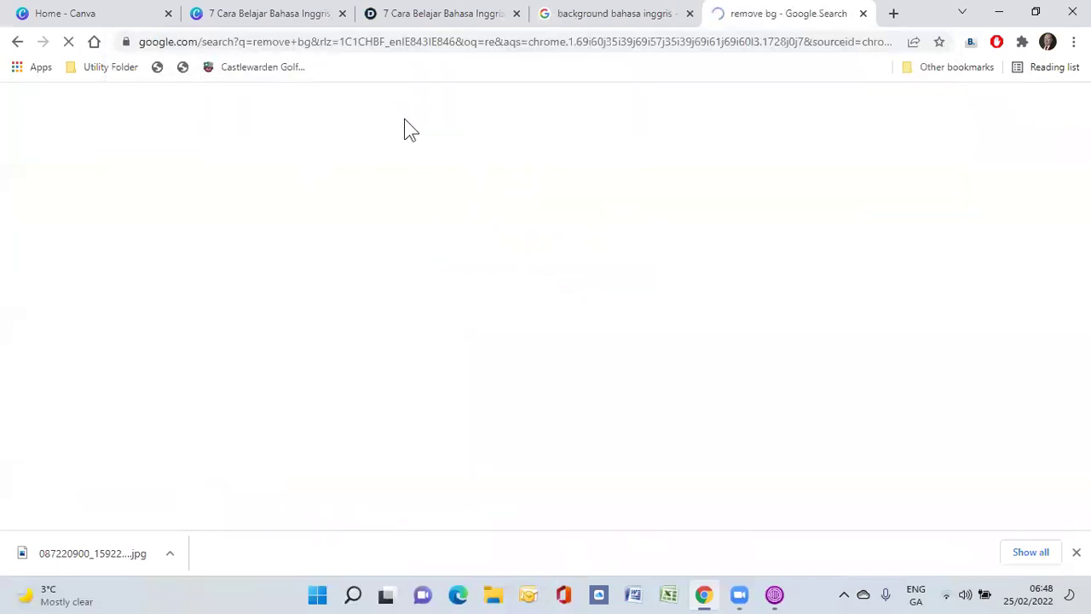
# Try the removal.ai site from the search results, check the computer's network status, and return to the results
pyautogui.scroll(-2, 372, 226)
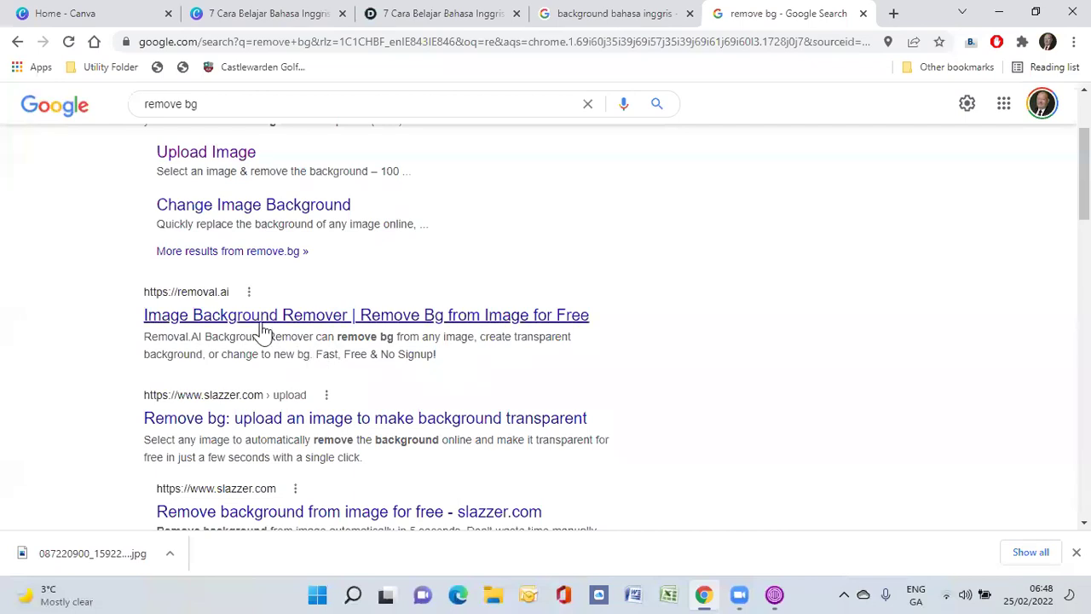
pyautogui.scroll(2, 277, 316)
pyautogui.scroll(-1, 273, 264)
pyautogui.scroll(1, 273, 256)
pyautogui.scroll(-2, 274, 260)
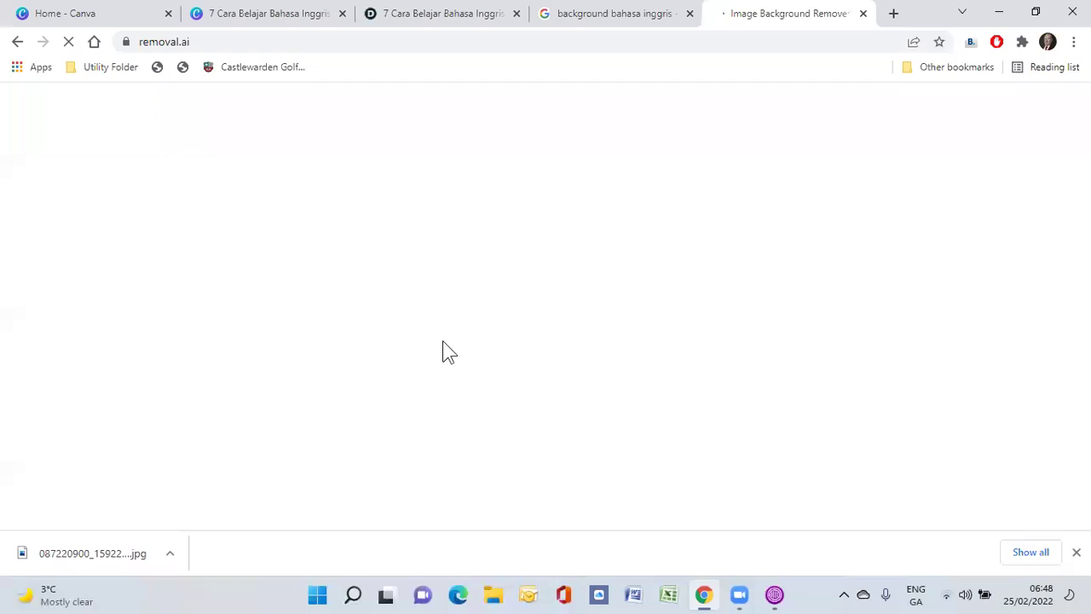
pyautogui.click(950, 598)
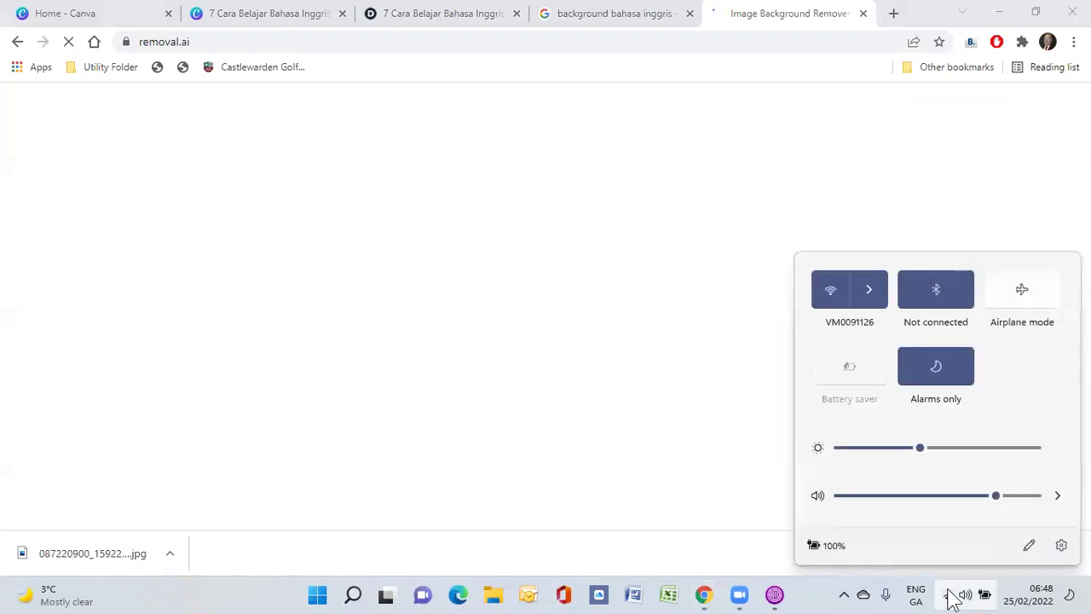
pyautogui.click(950, 599)
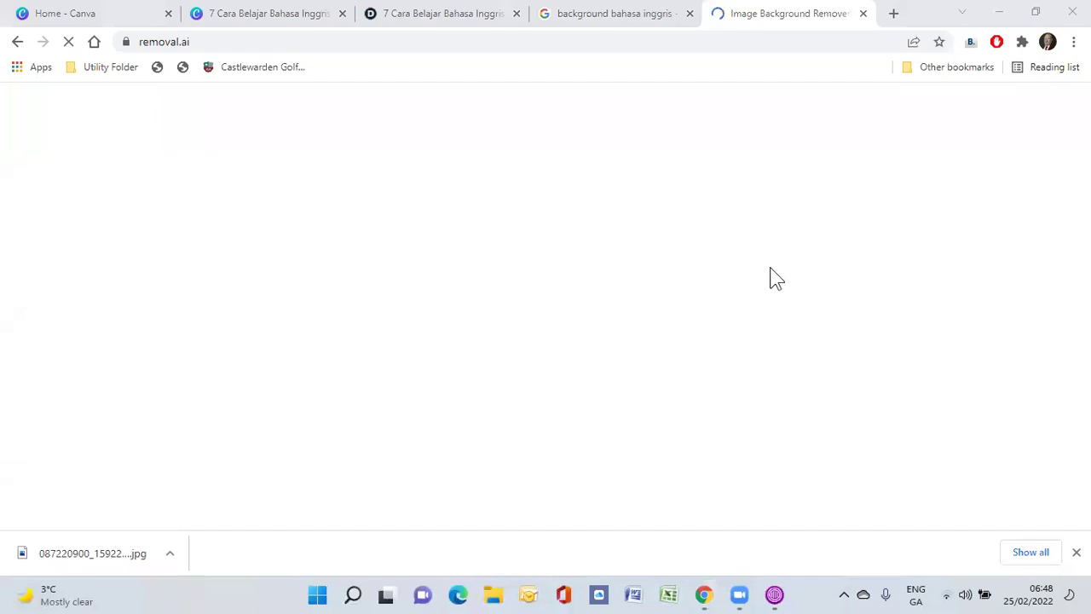
pyautogui.click(16, 42)
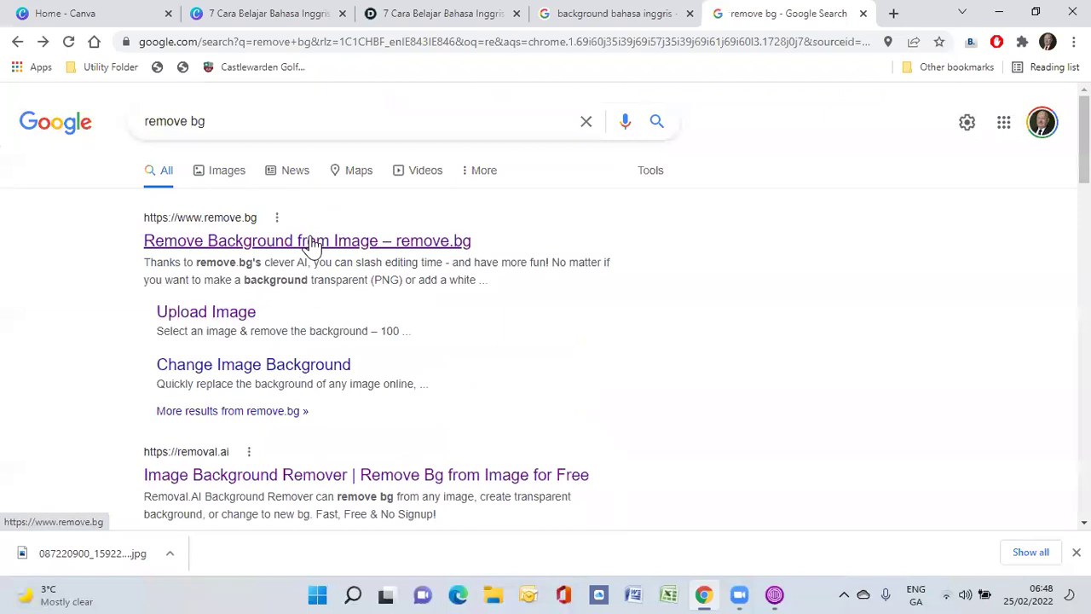
# Open remove.bg from the search results and bring back its upload page with the processed teacher photo, without choosing another file
pyautogui.click(312, 242)
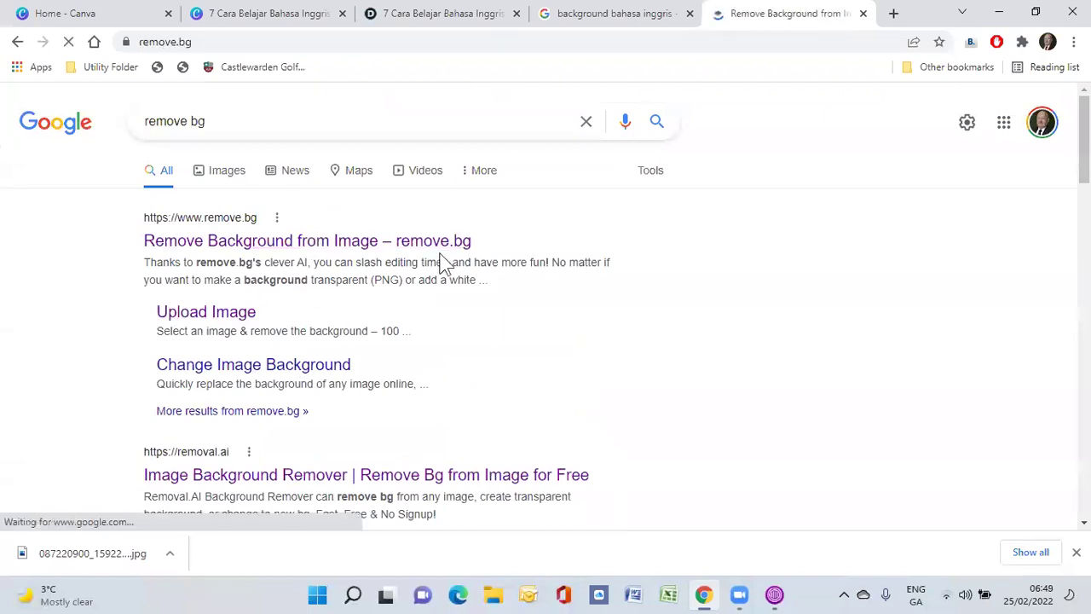
pyautogui.scroll(-1, 597, 303)
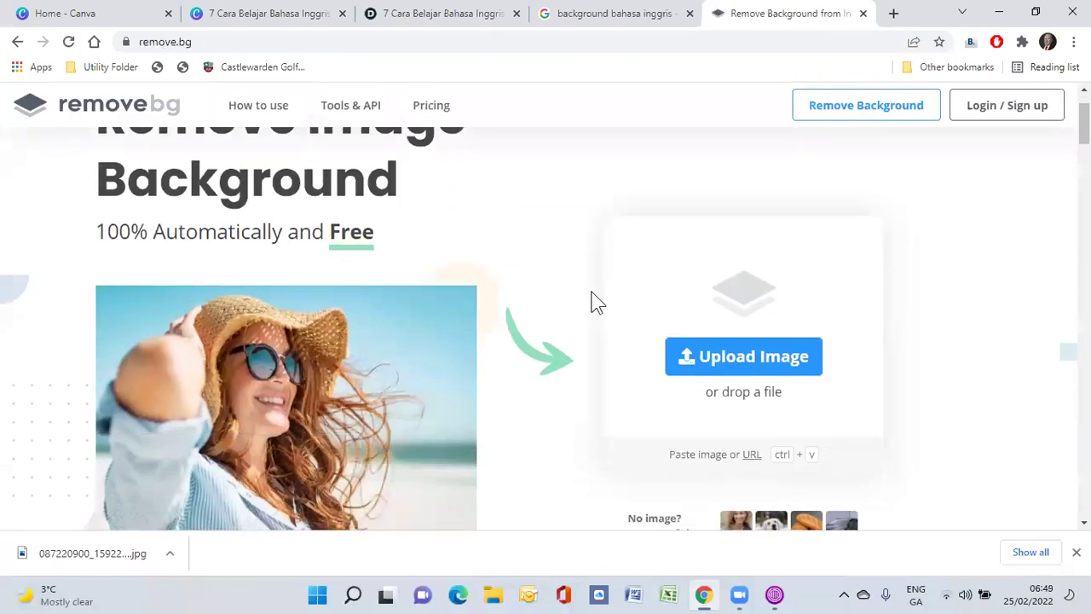
pyautogui.scroll(-2, 605, 294)
pyautogui.scroll(1, 648, 271)
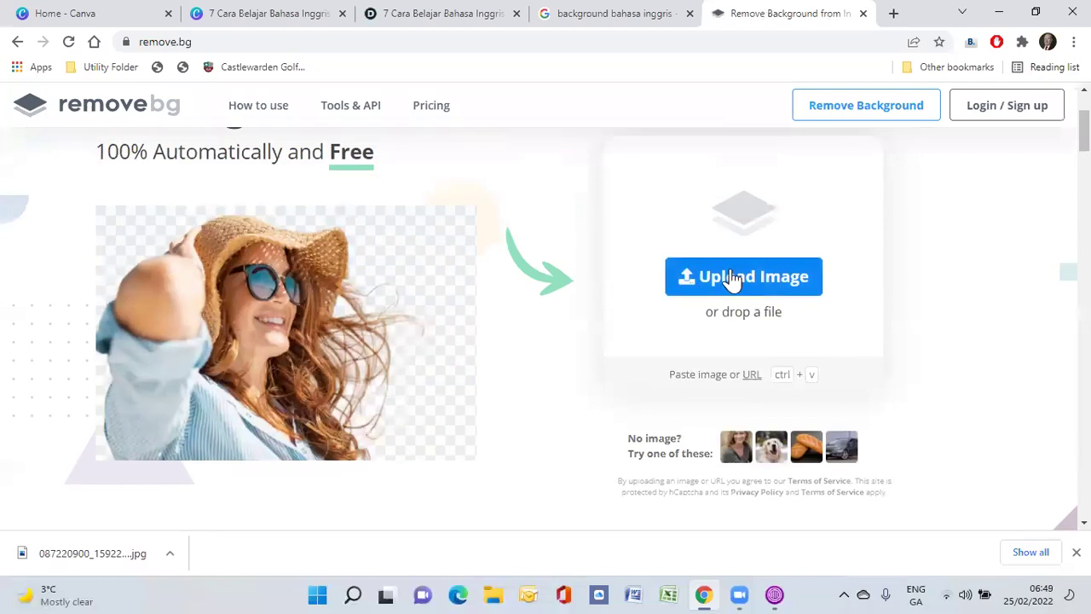
pyautogui.click(731, 280)
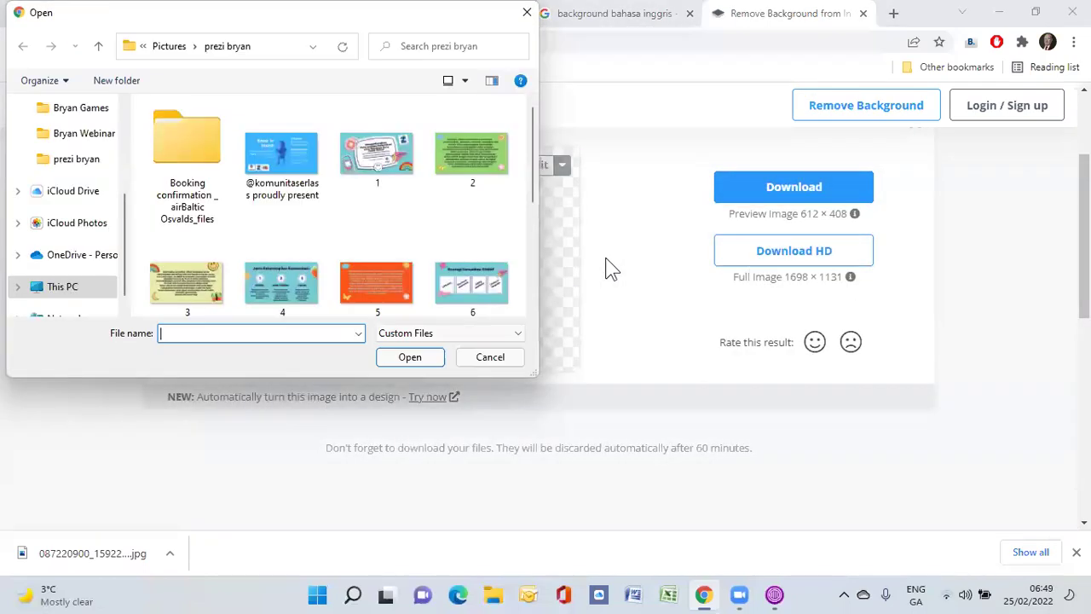
pyautogui.click(501, 361)
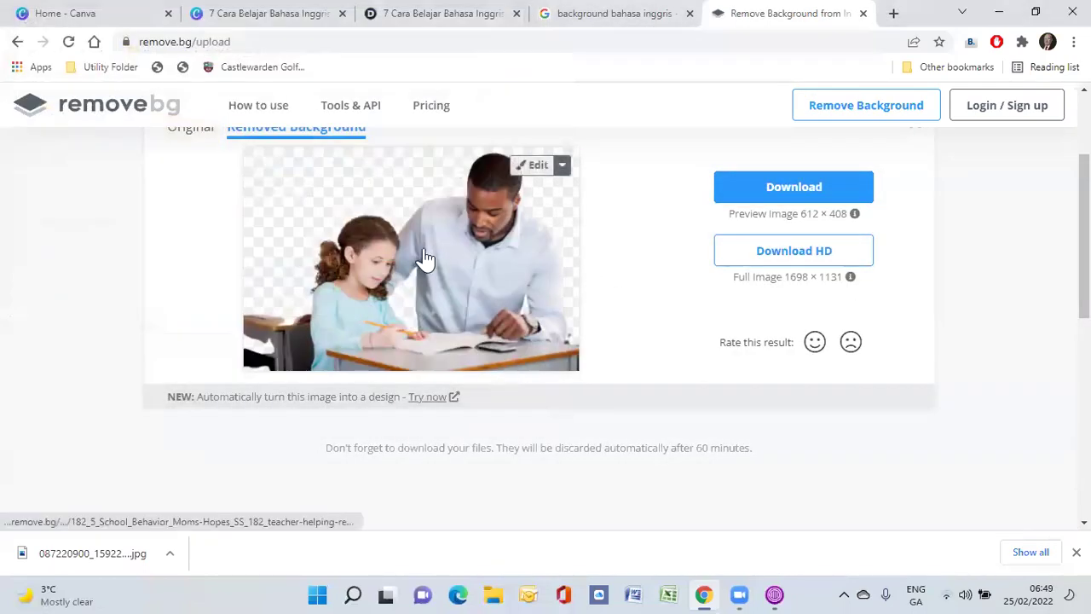
# Download the 612 × 408 preview image of the teacher photo without its background and show the PNG in its Downloads folder
pyautogui.scroll(2, 555, 323)
pyautogui.scroll(-1, 511, 341)
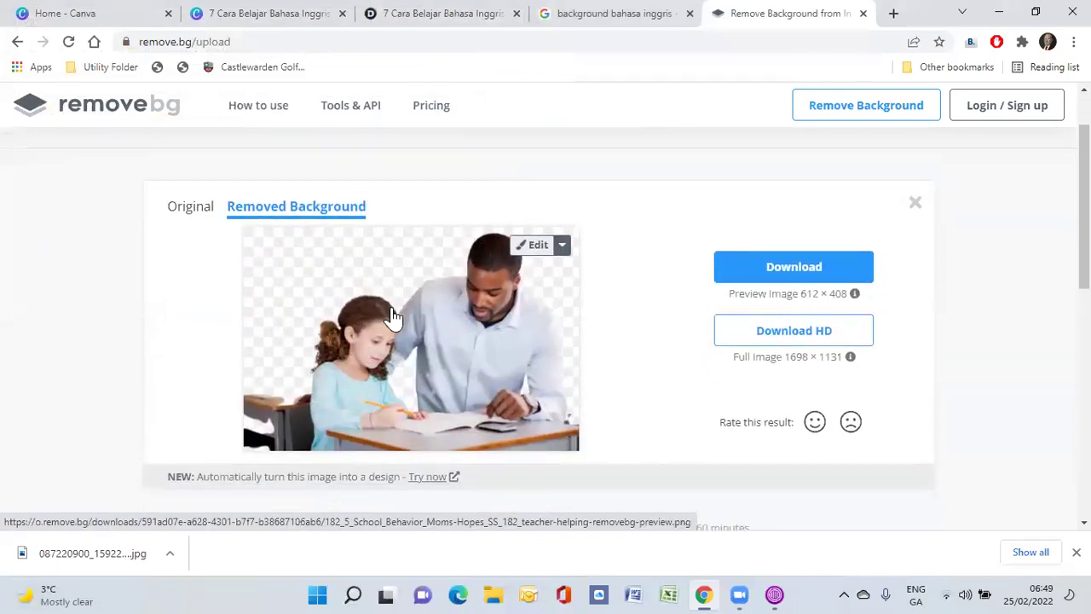
pyautogui.click(804, 274)
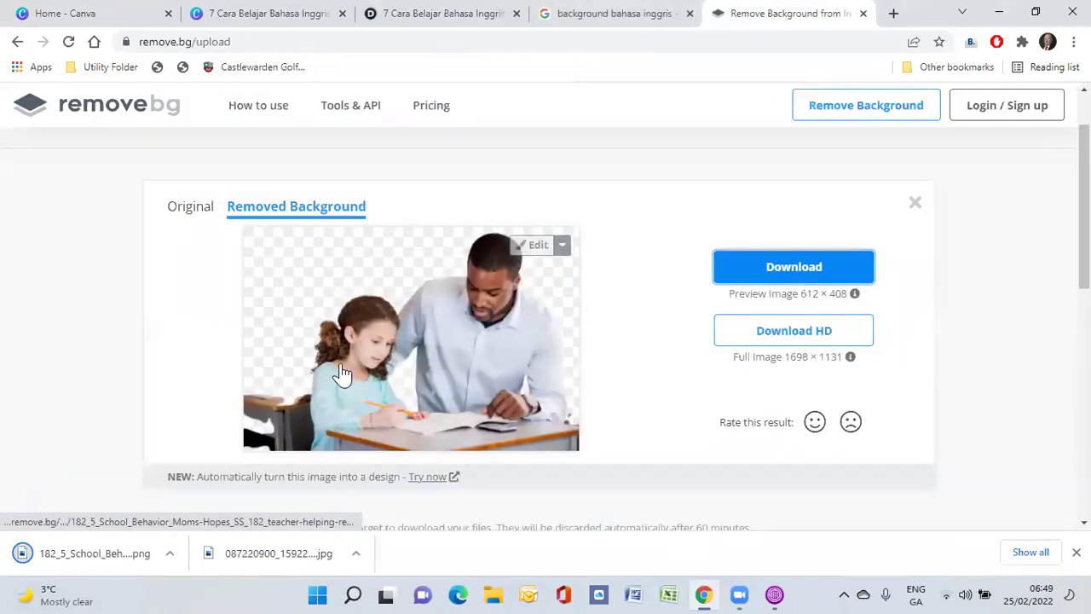
pyautogui.click(171, 553)
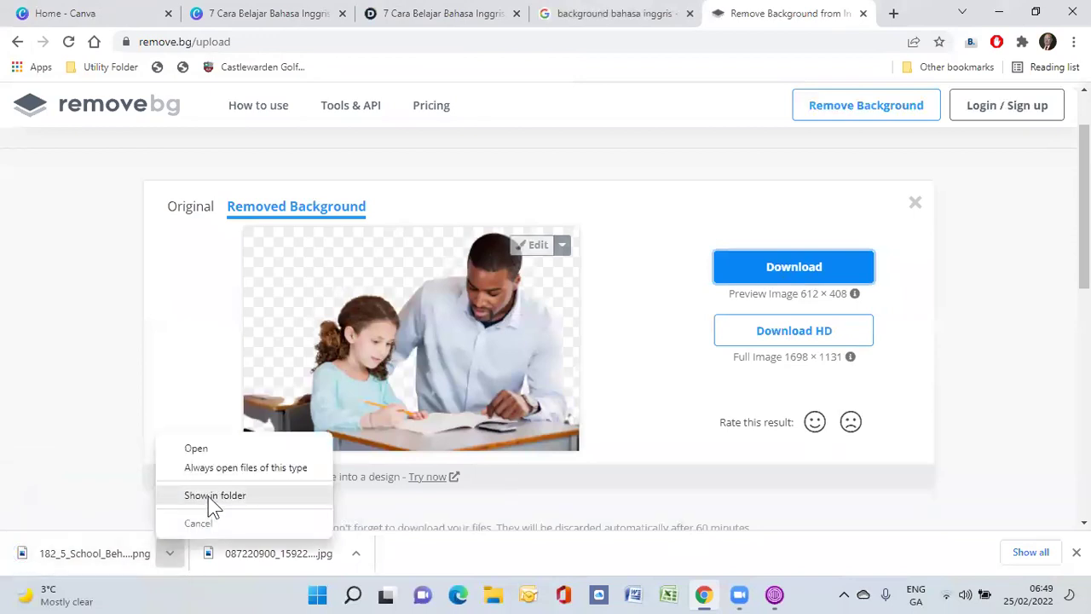
pyautogui.click(213, 499)
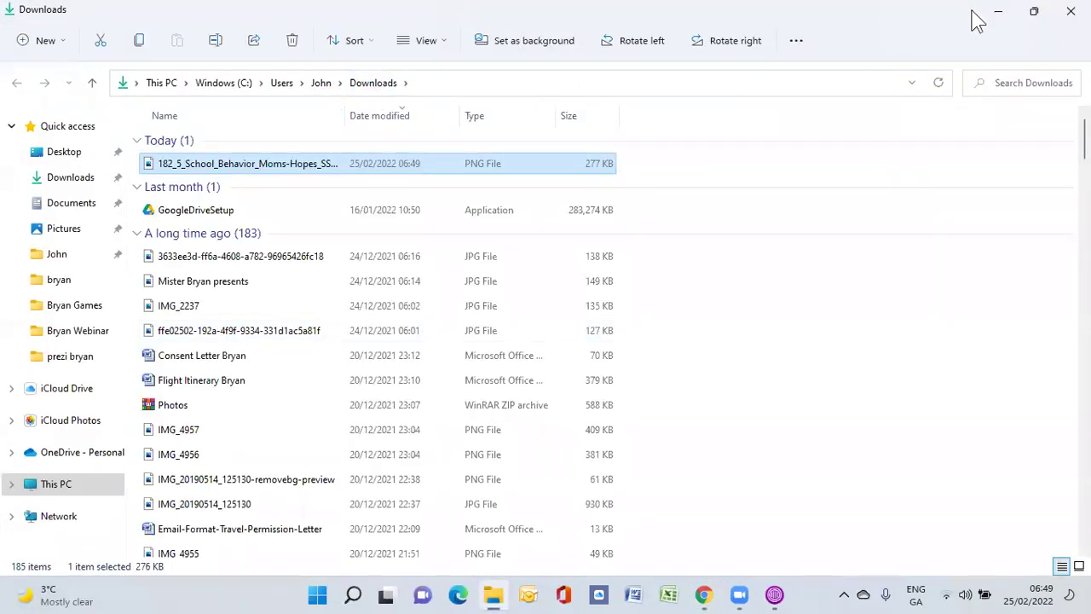
# Switch back to the Canva design and upload the background-free teacher photo PNG, 182_5_School_Behavior_Moms-Hopes, from the Downloads folder
pyautogui.hotkey('alt', 'Tab')
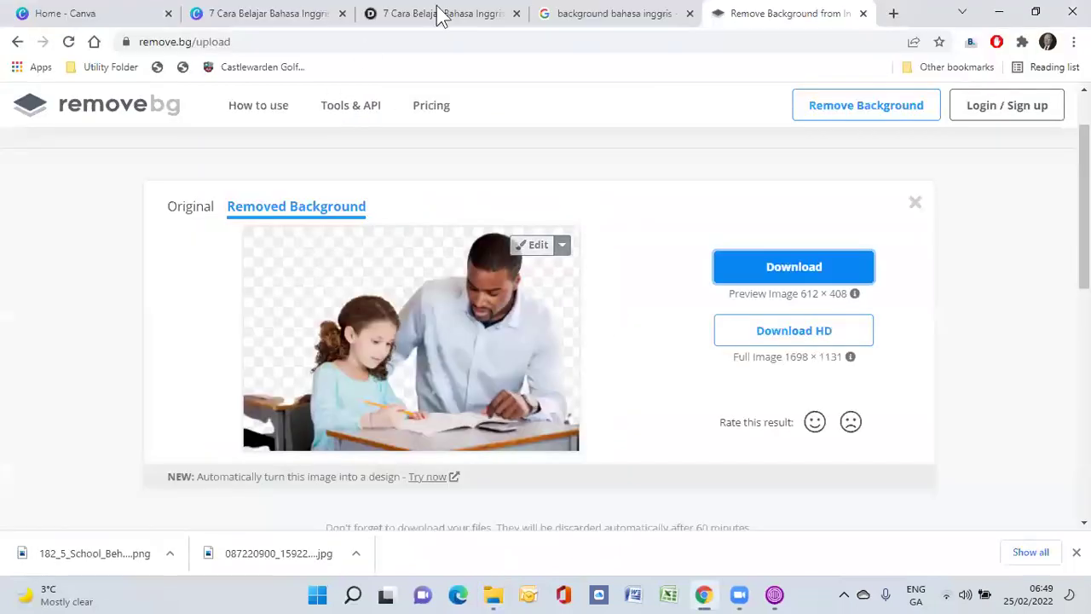
pyautogui.click(264, 19)
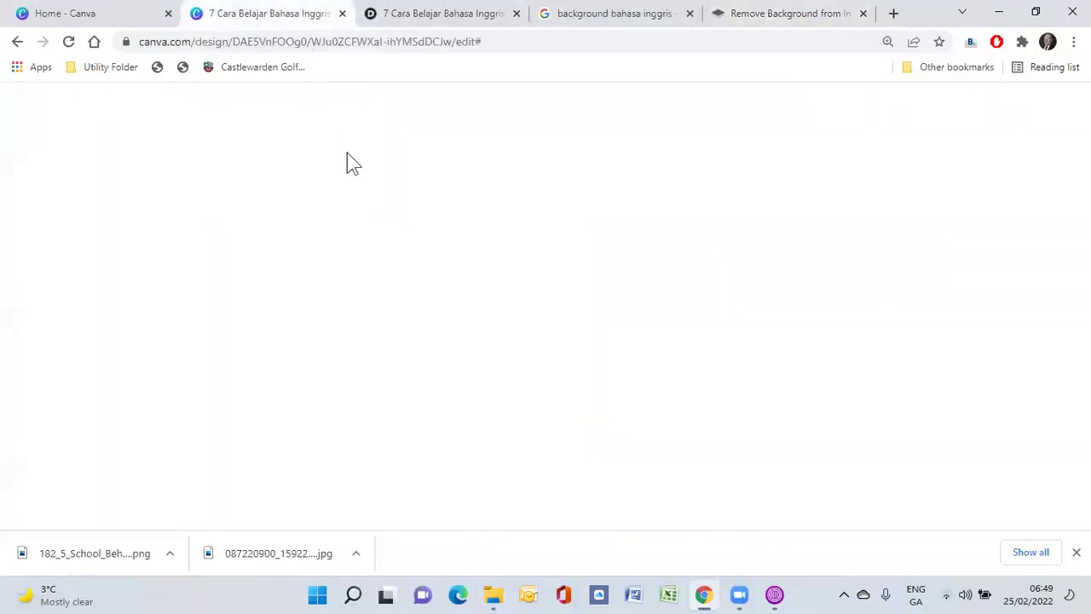
pyautogui.click(216, 211)
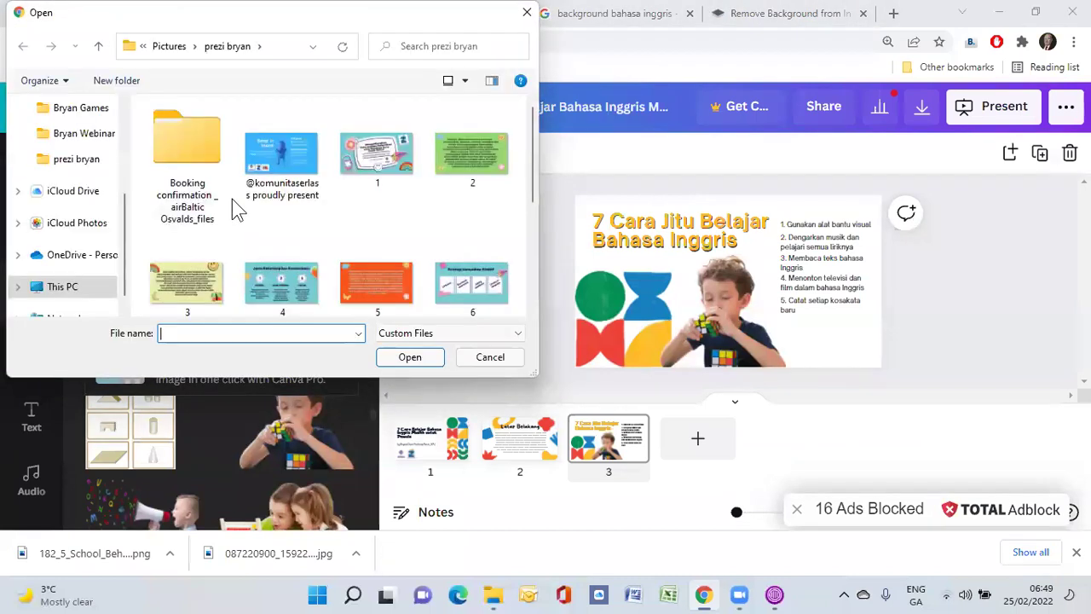
pyautogui.scroll(2, 86, 213)
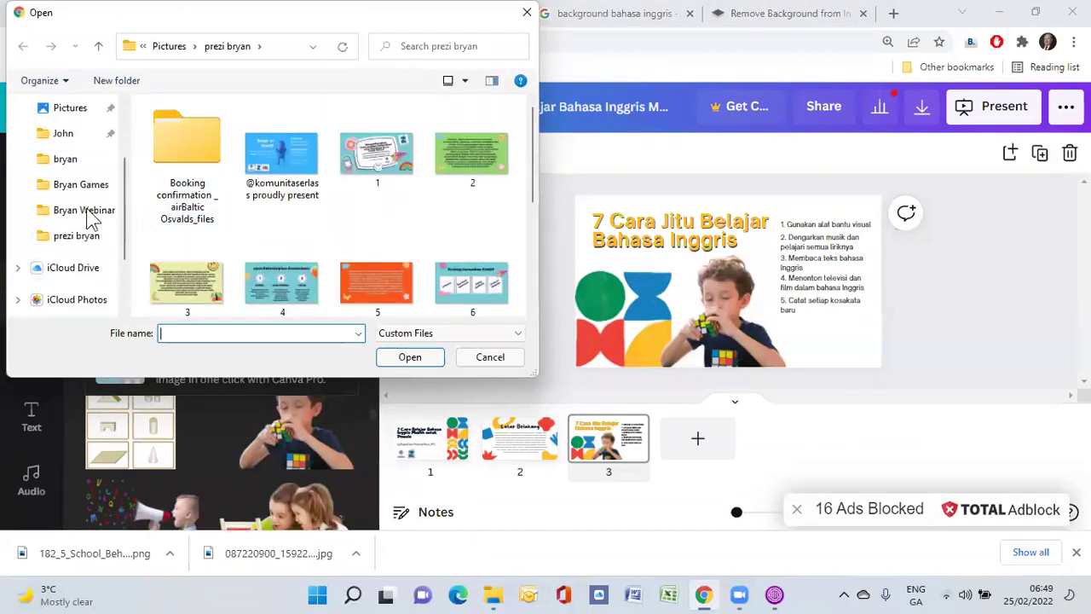
pyautogui.scroll(1, 43, 214)
pyautogui.scroll(-5, 63, 179)
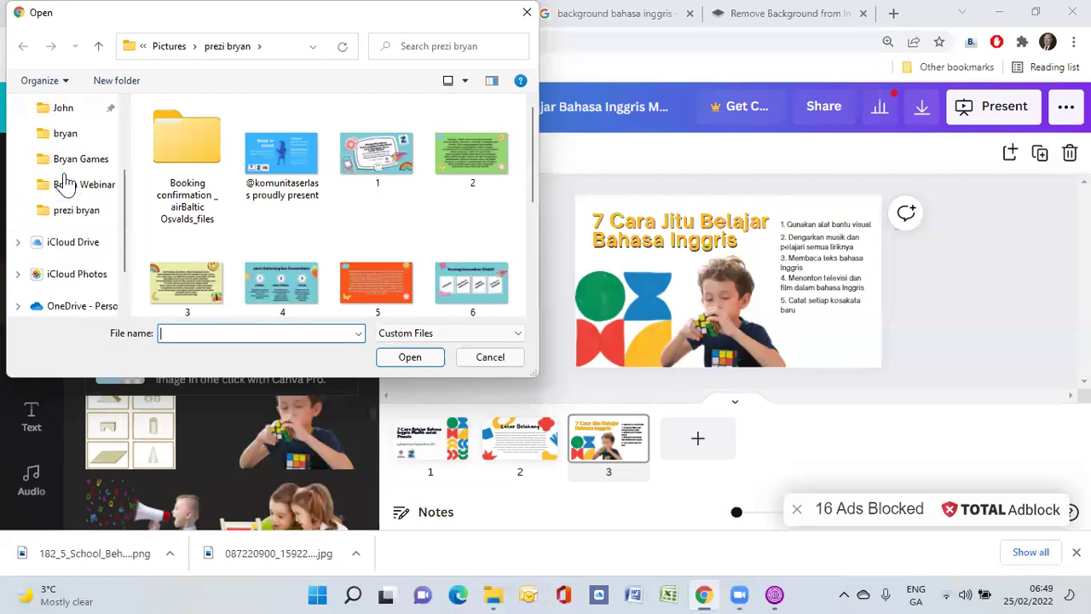
pyautogui.click(58, 264)
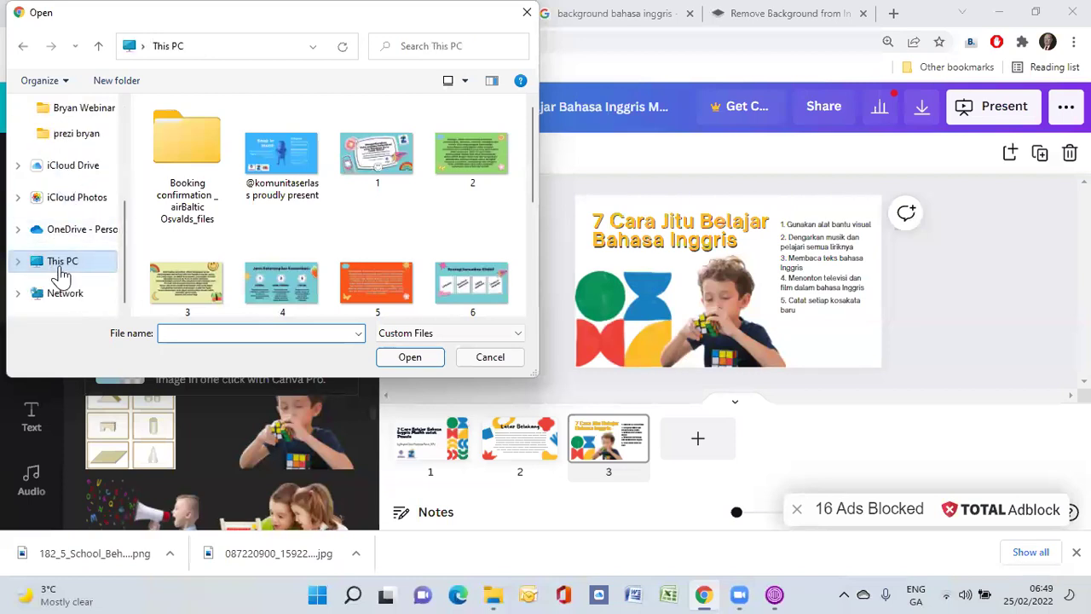
pyautogui.scroll(3, 77, 238)
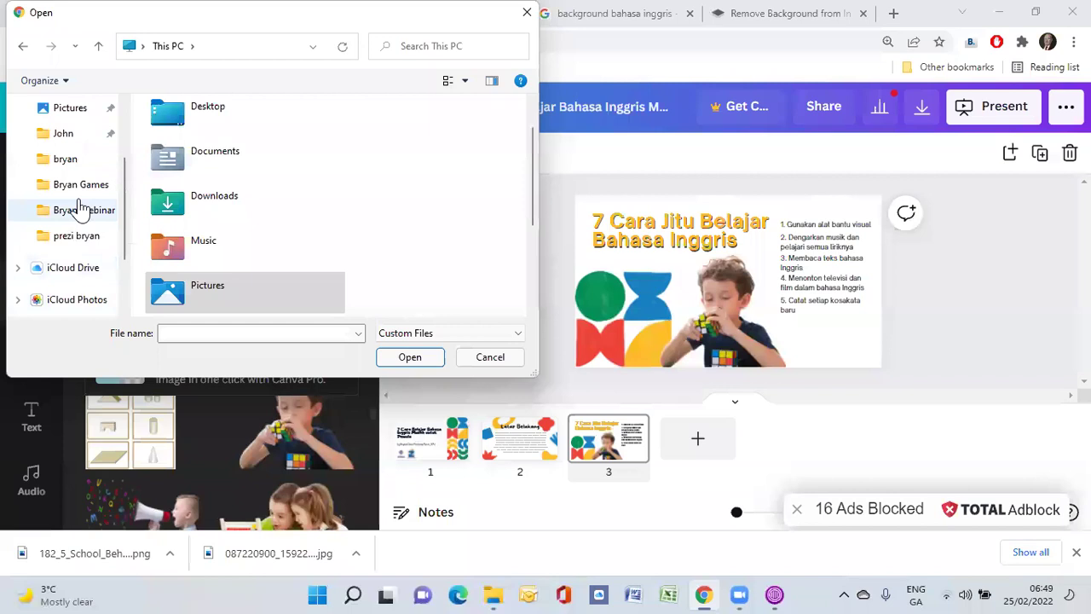
pyautogui.click(68, 161)
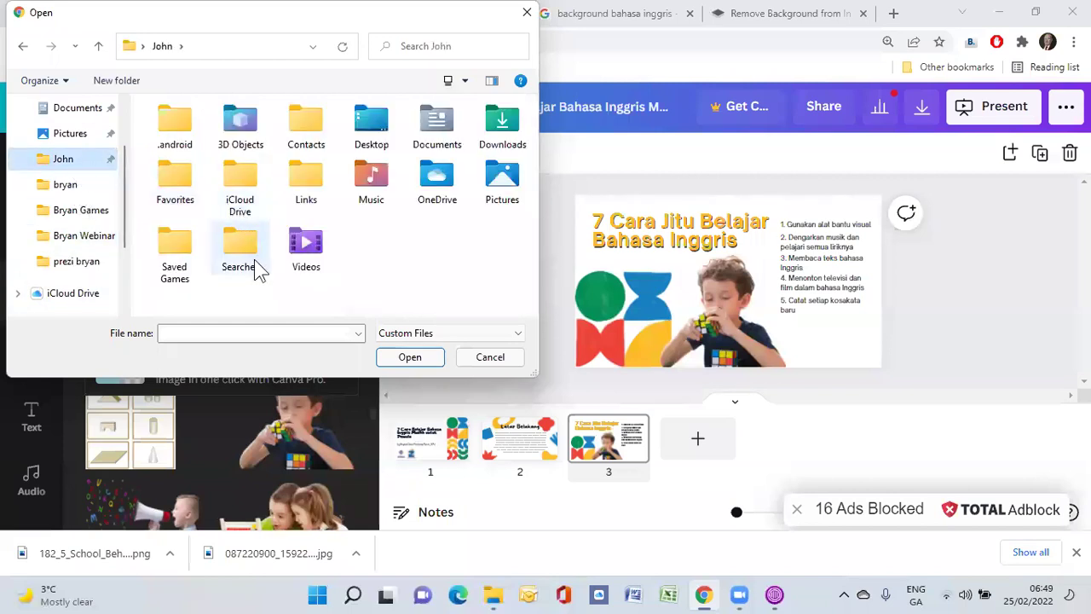
pyautogui.doubleClick(499, 149)
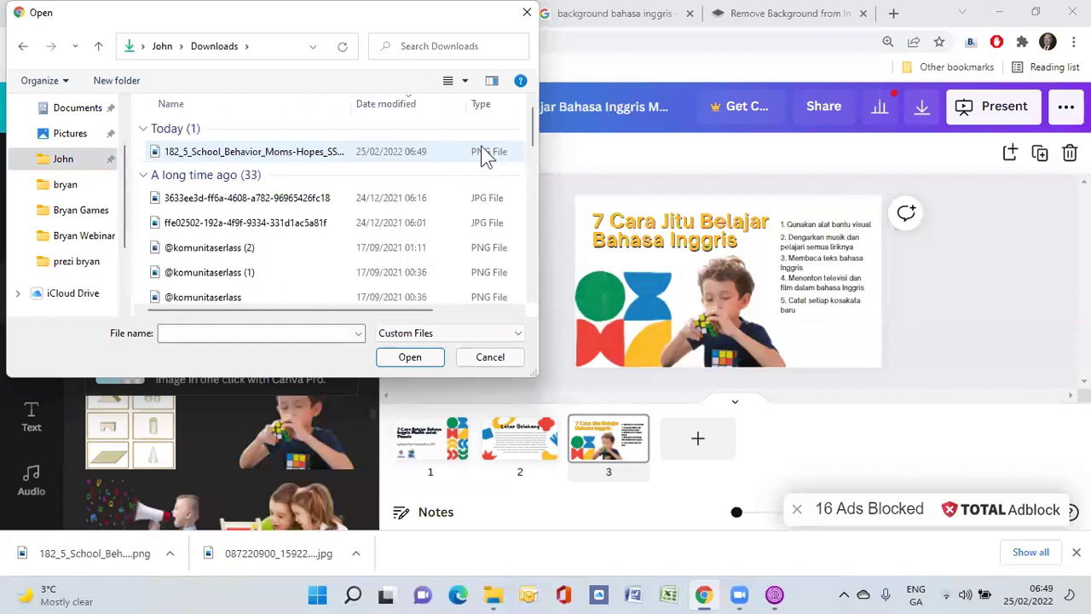
pyautogui.click(207, 155)
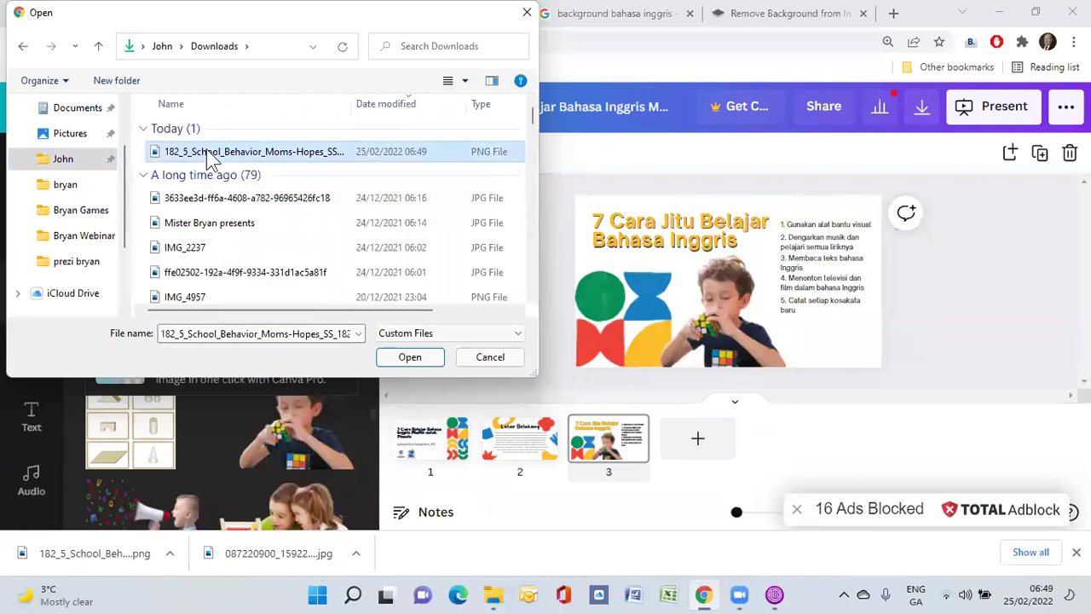
pyautogui.click(421, 358)
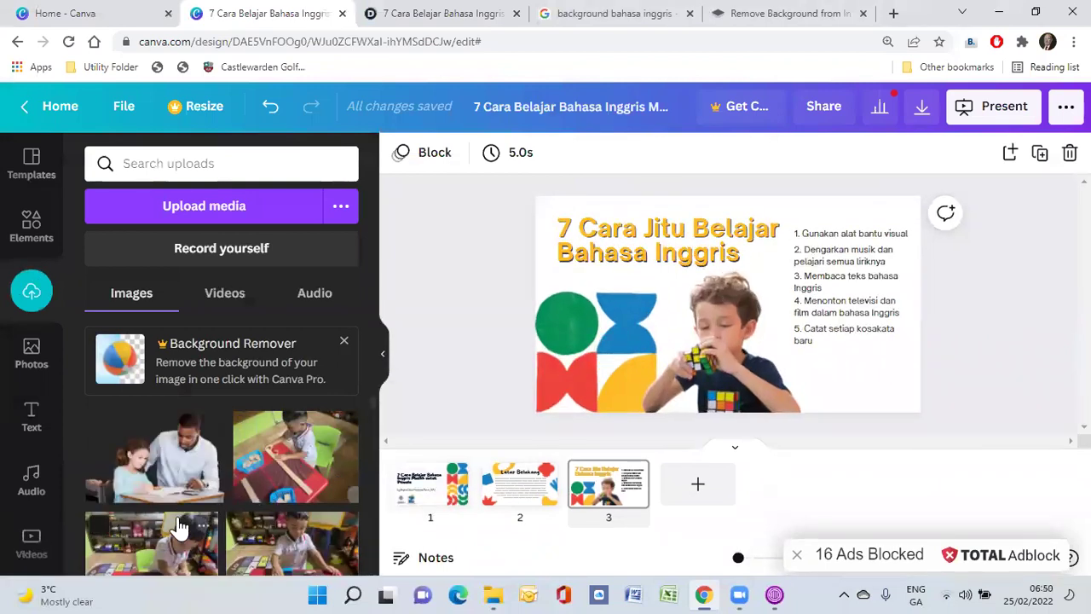
# Replace the picture of the boy on page 3 with the uploaded teacher photo and enlarge it
pyautogui.click(690, 388)
pyautogui.press('Delete')
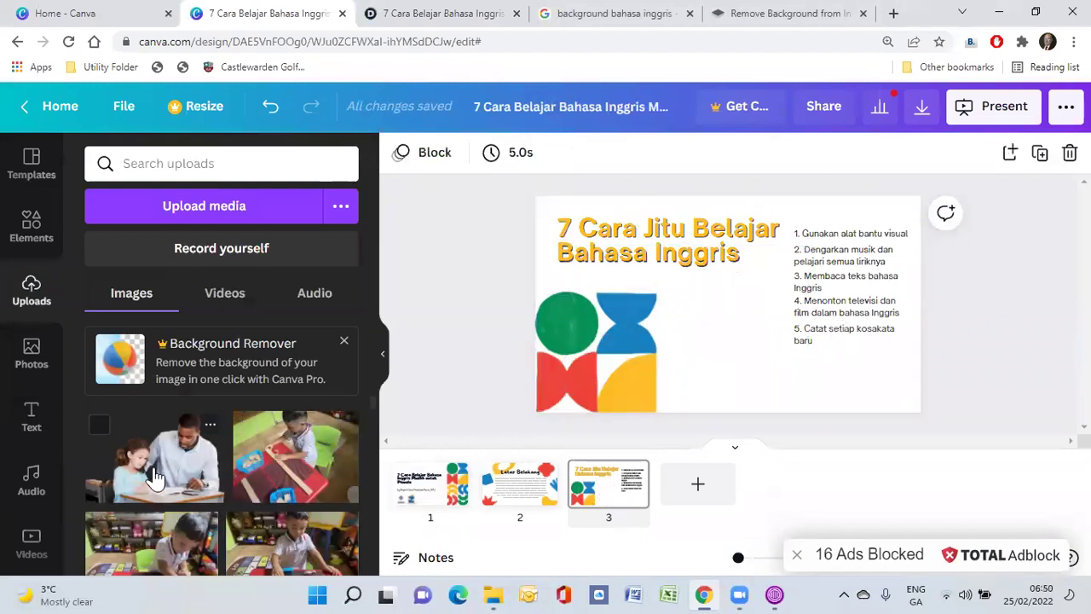
pyautogui.moveTo(156, 476); pyautogui.dragTo(739, 396)
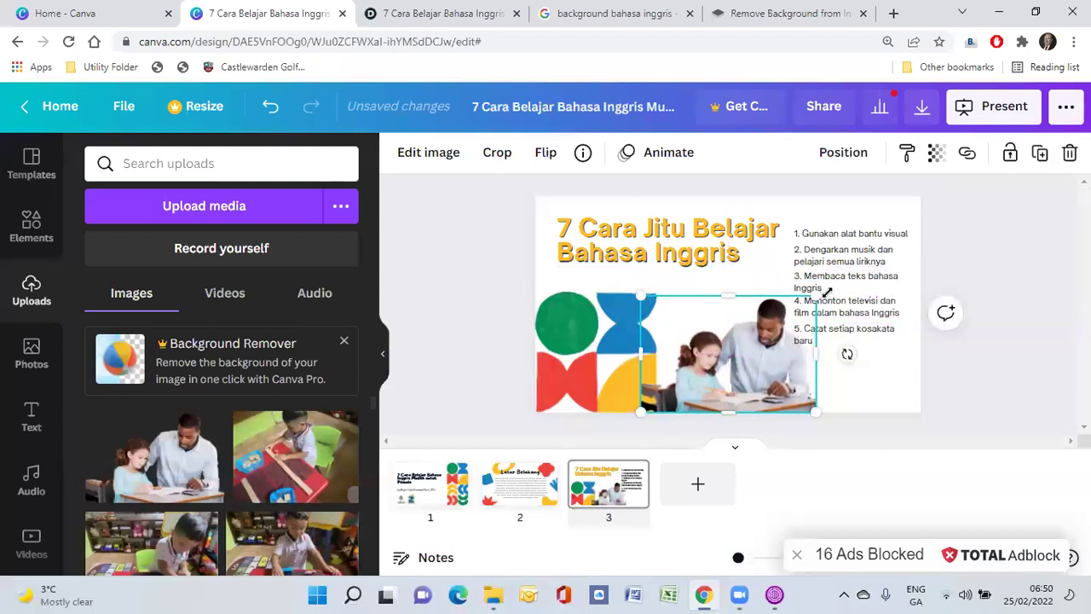
pyautogui.moveTo(839, 283)
pyautogui.mouseDown()
pyautogui.moveTo(868, 268)
pyautogui.moveTo(851, 272)
pyautogui.mouseUp()
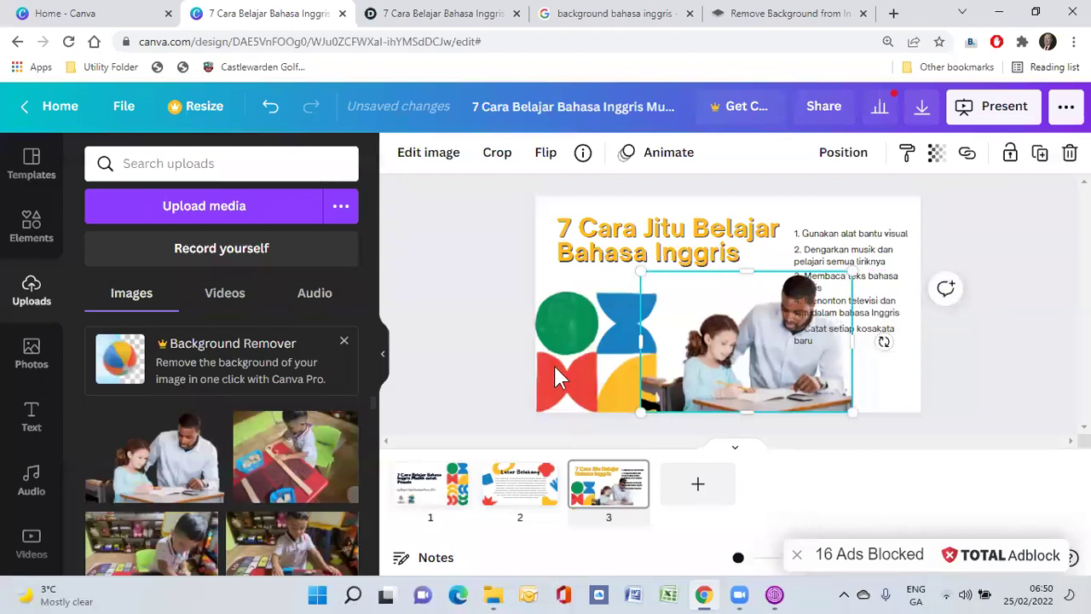
# Delete the geometric shapes graphic from page 3, move the teacher photo into the lower-left corner, and enlarge it up to the title
pyautogui.click(595, 330)
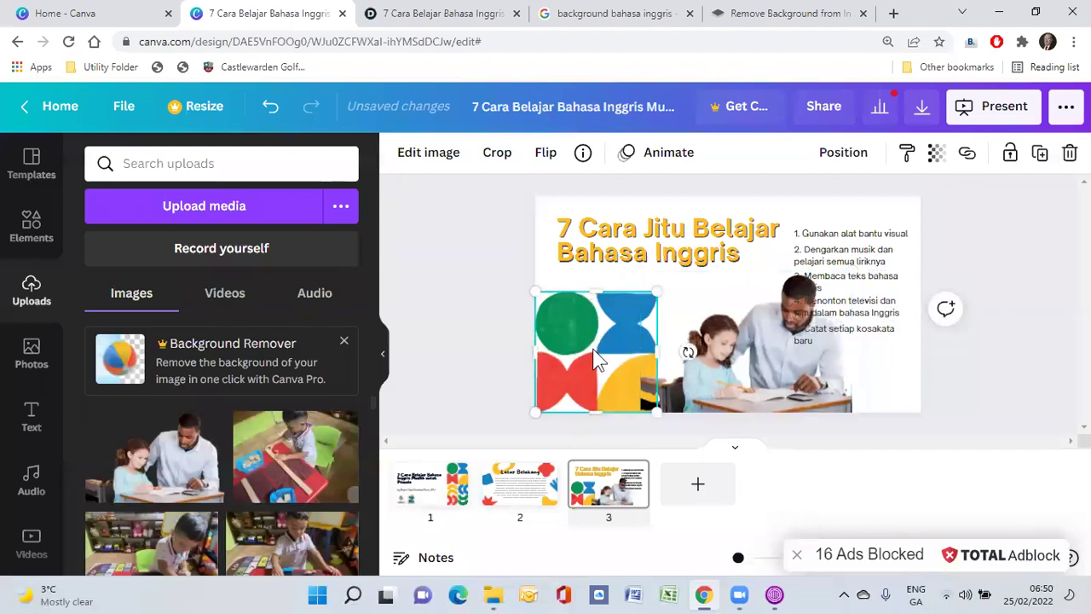
pyautogui.press('Delete')
pyautogui.moveTo(710, 355); pyautogui.dragTo(607, 354)
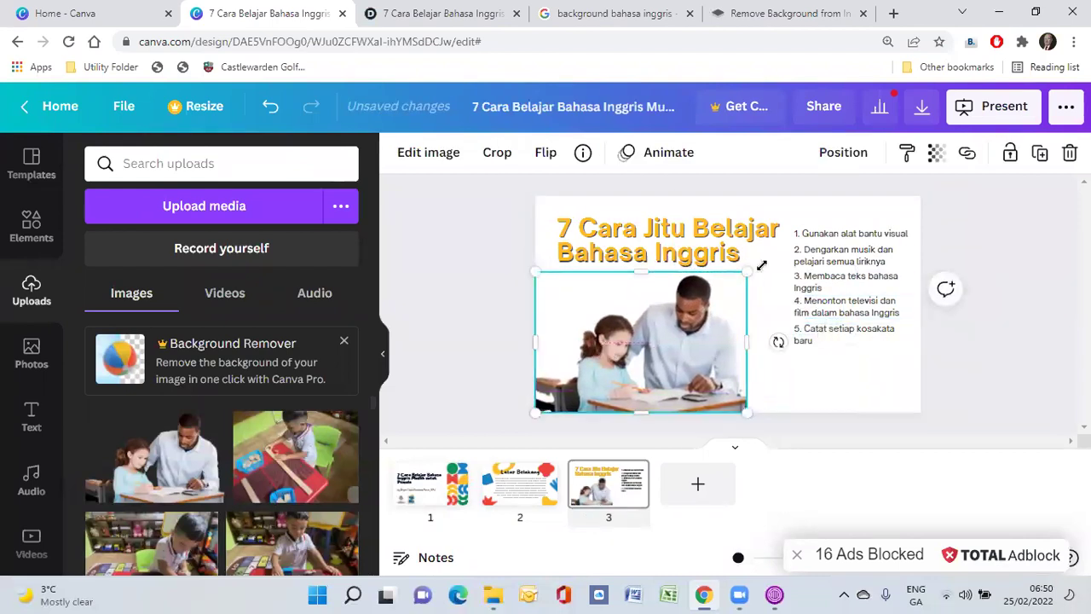
pyautogui.moveTo(747, 271); pyautogui.dragTo(829, 271)
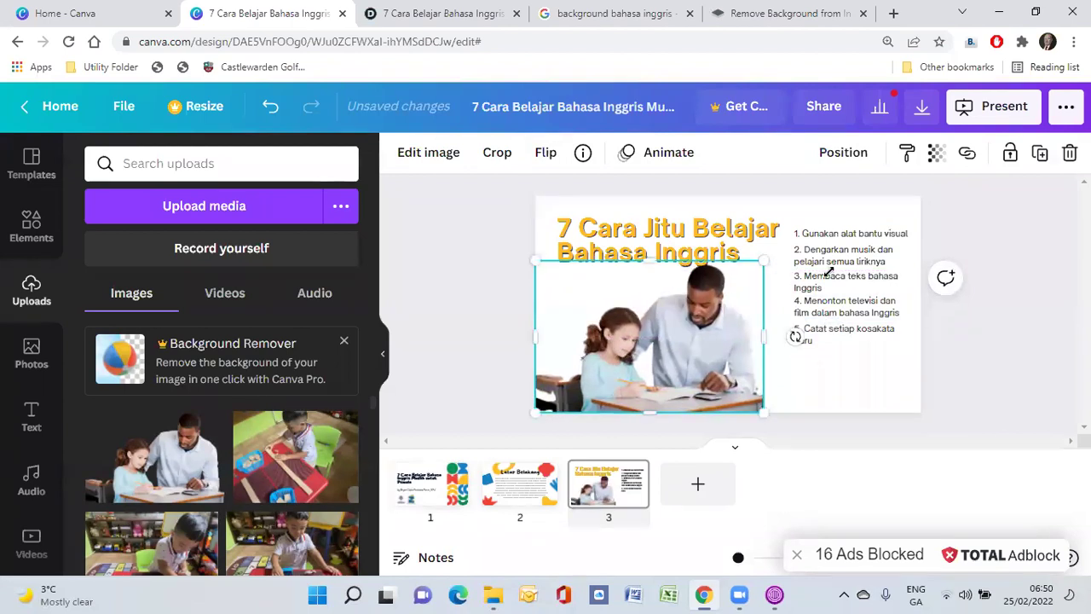
pyautogui.click(1010, 292)
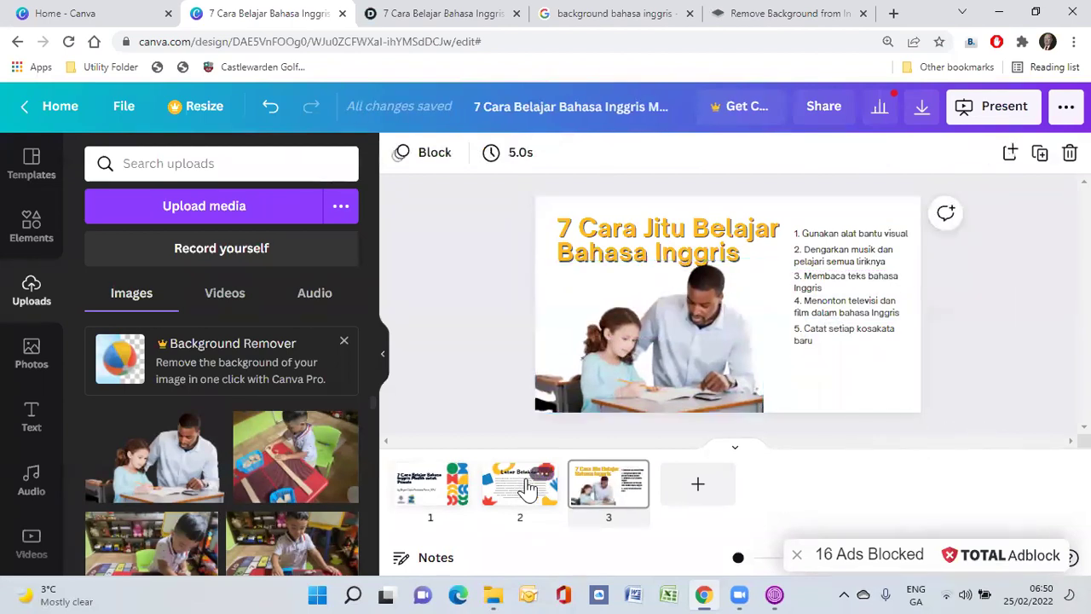
# Add page 4 and apply the centred "Write your topic or idea" layout from the Colorful Playful Geometric Shapes template
pyautogui.click(719, 484)
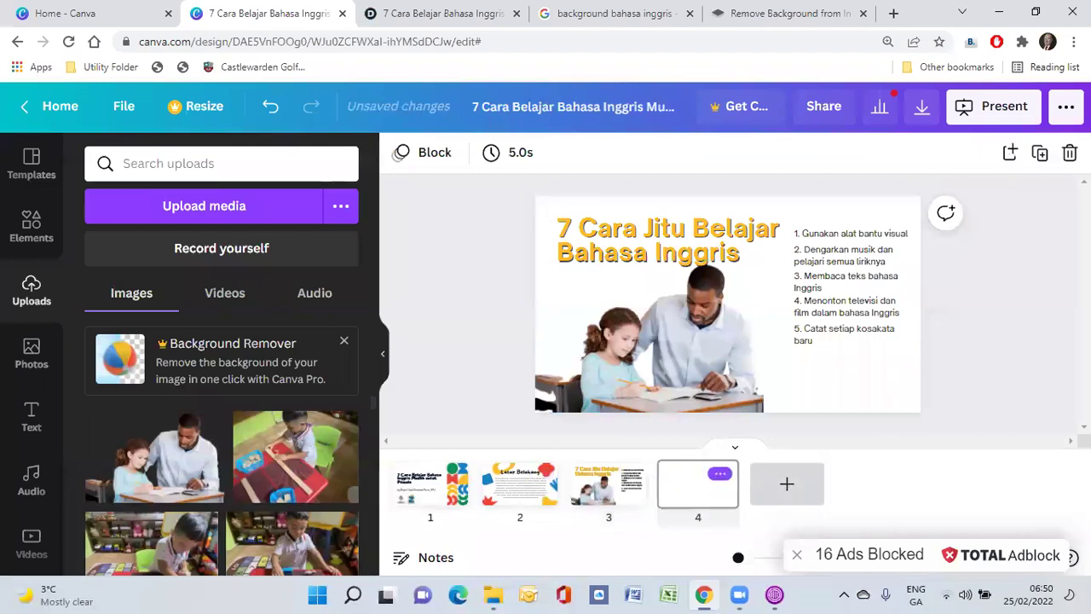
pyautogui.click(24, 168)
pyautogui.scroll(-3, 254, 343)
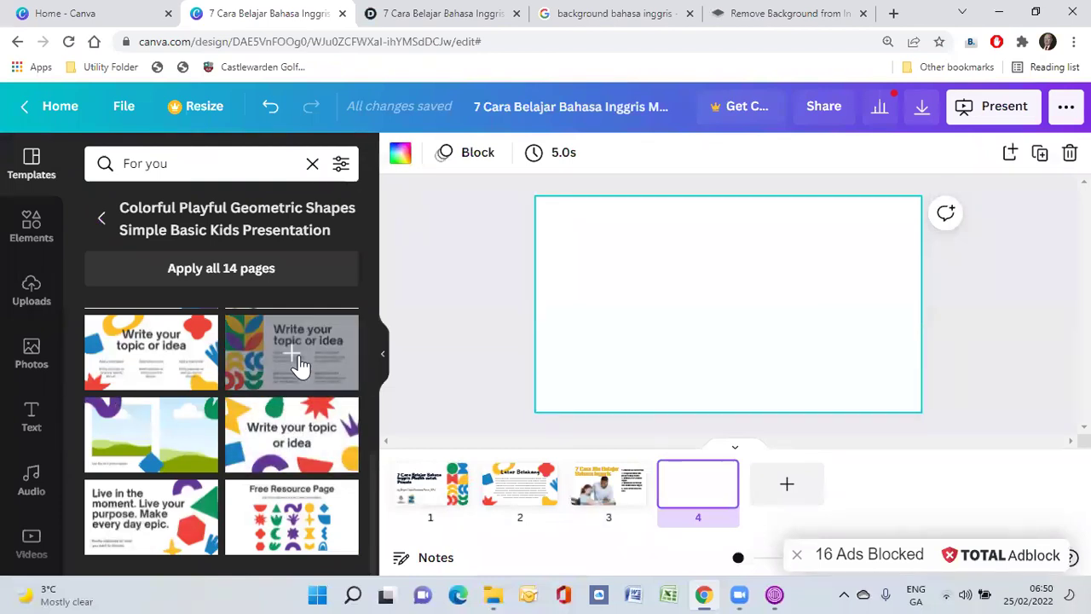
pyautogui.click(287, 441)
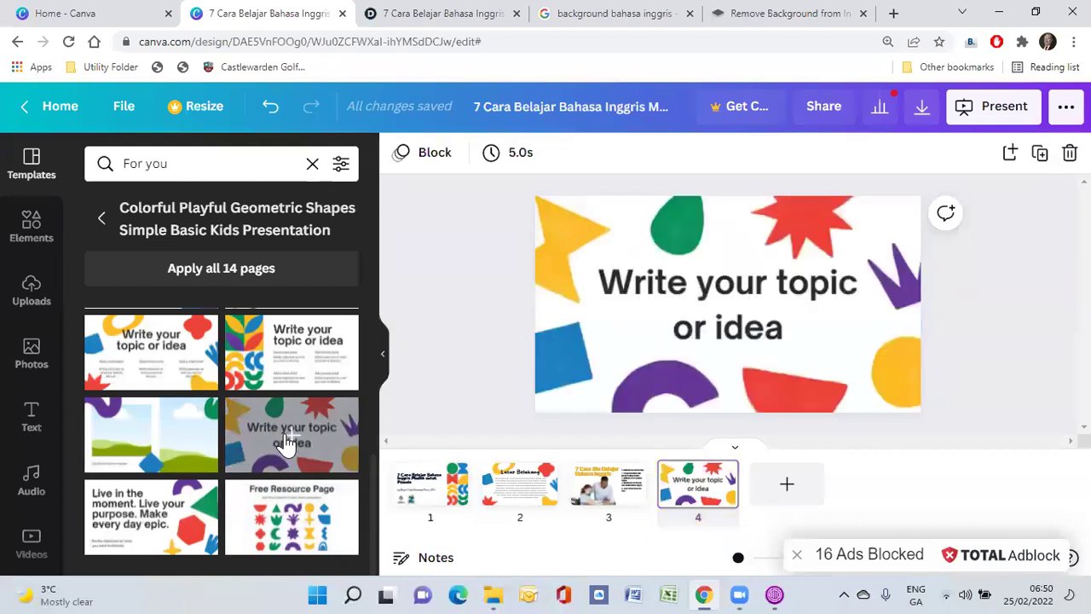
# Replace the placeholder heading on page 4 with "Thank you"
pyautogui.click(724, 314)
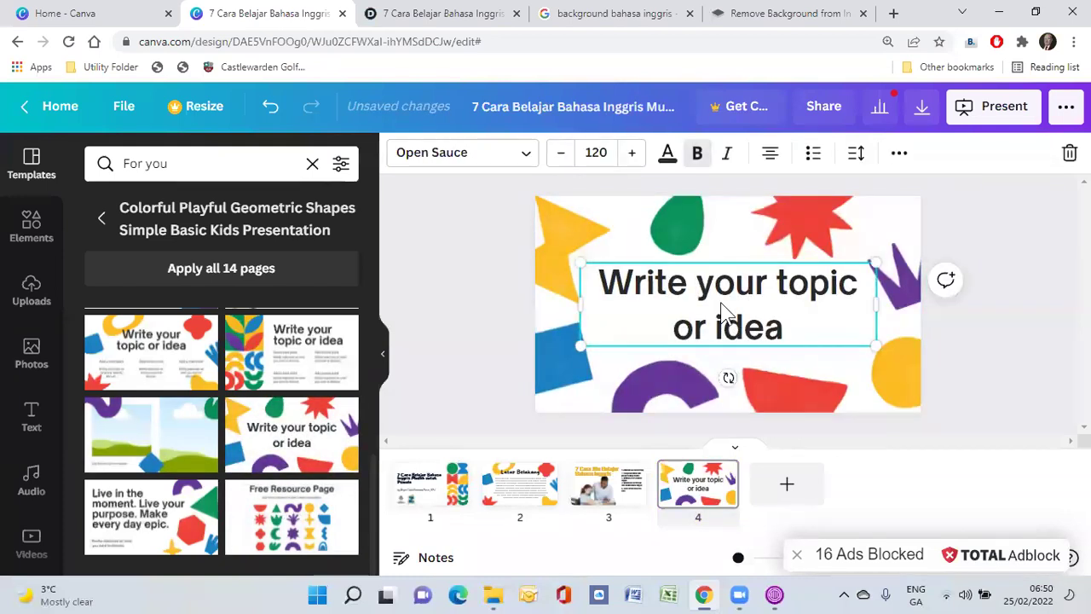
pyautogui.click(724, 314)
pyautogui.write('Thank u')
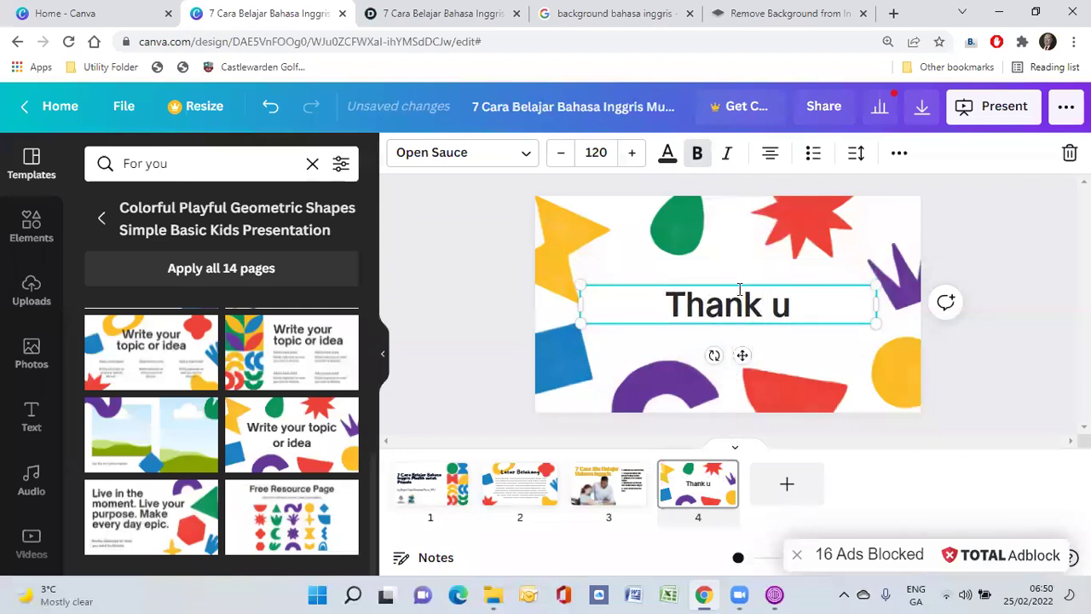
pyautogui.press('BackSpace')
pyautogui.write('you')
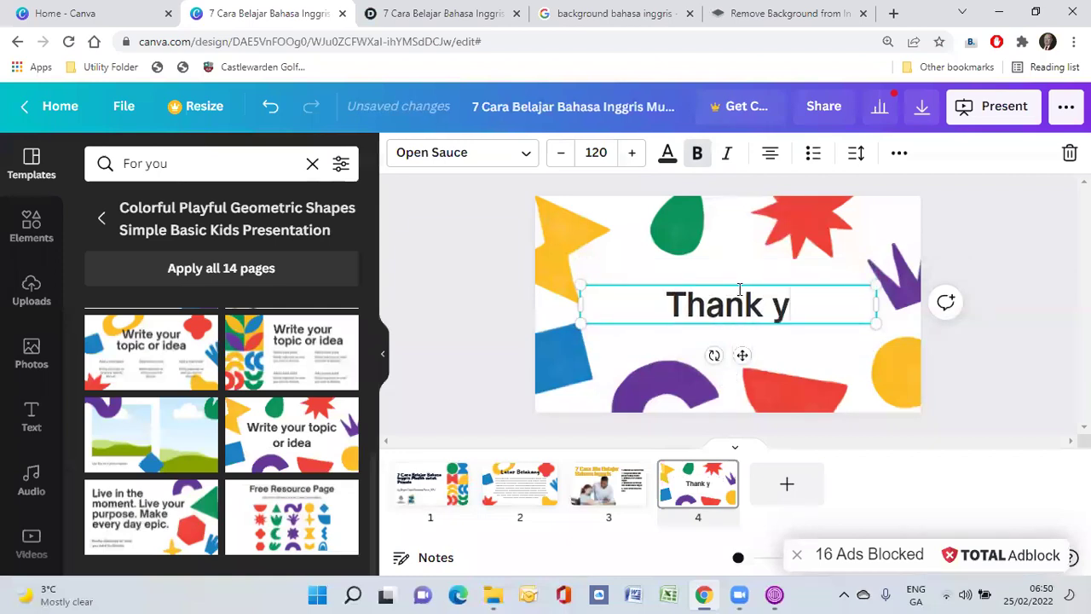
pyautogui.click(1004, 300)
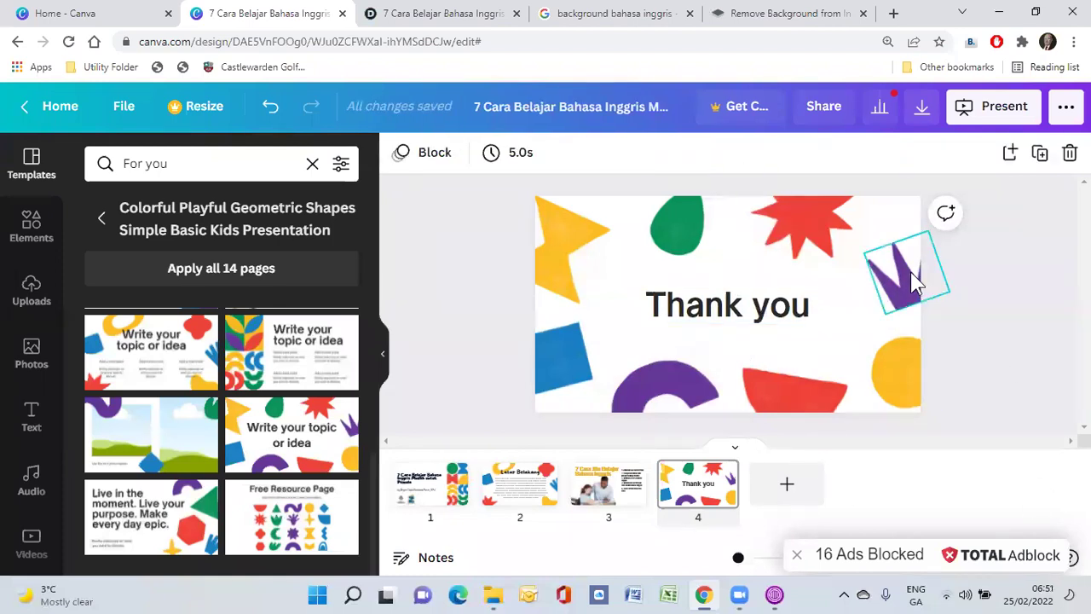
# Download all 4 pages of the presentation as PNG images
pyautogui.click(924, 115)
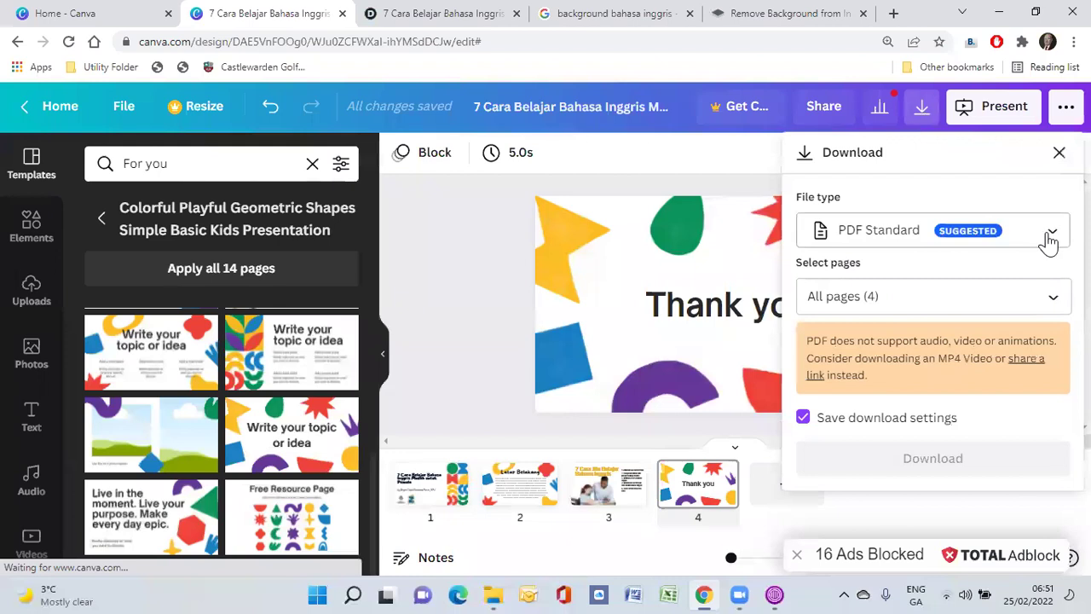
pyautogui.click(1054, 235)
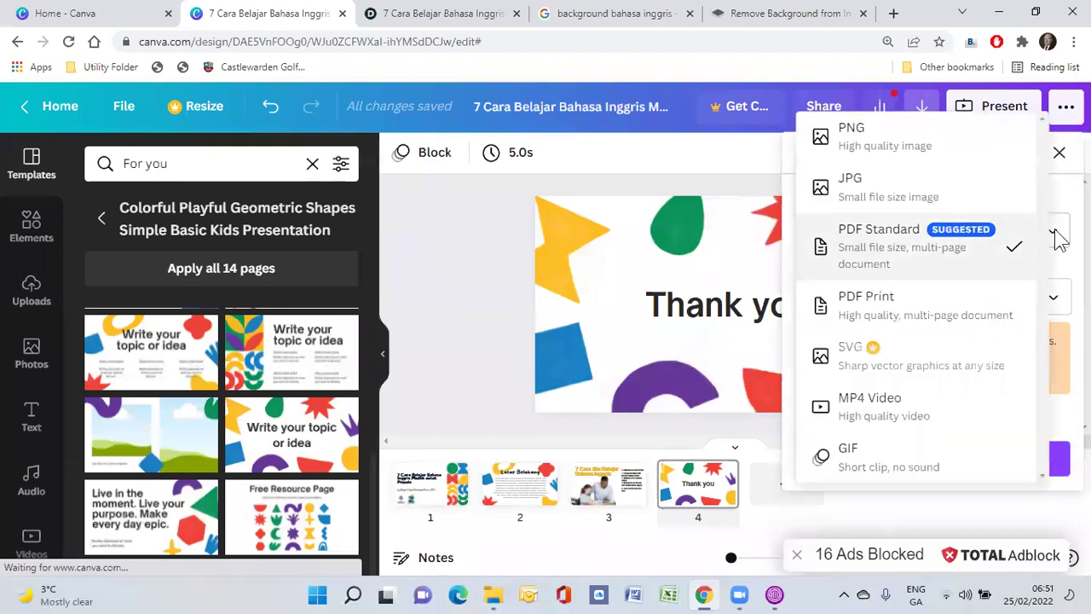
pyautogui.click(904, 145)
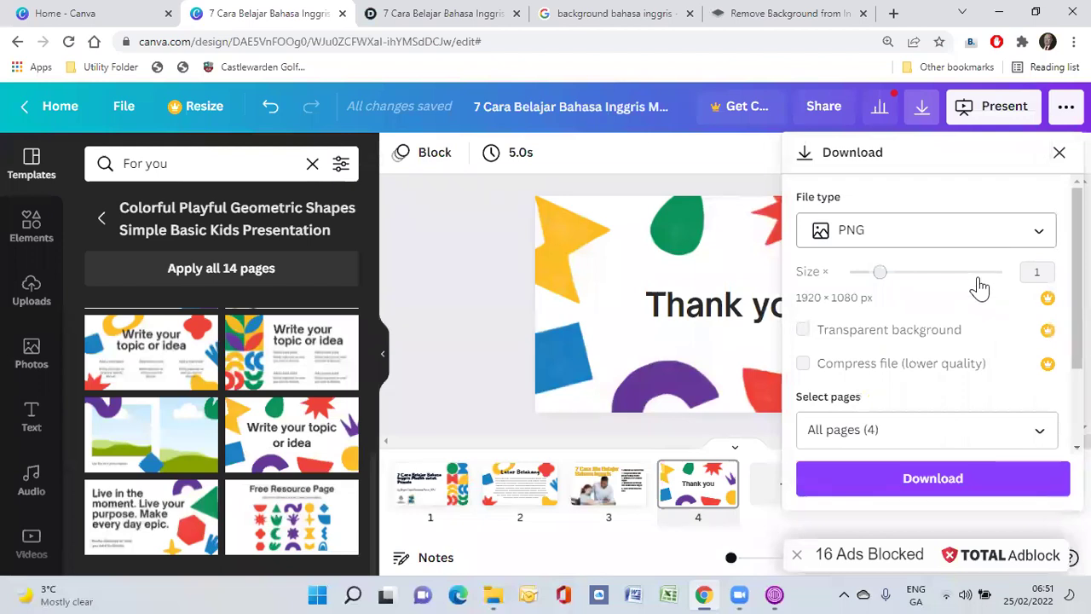
pyautogui.scroll(-2, 979, 427)
pyautogui.scroll(2, 964, 400)
pyautogui.scroll(-2, 945, 378)
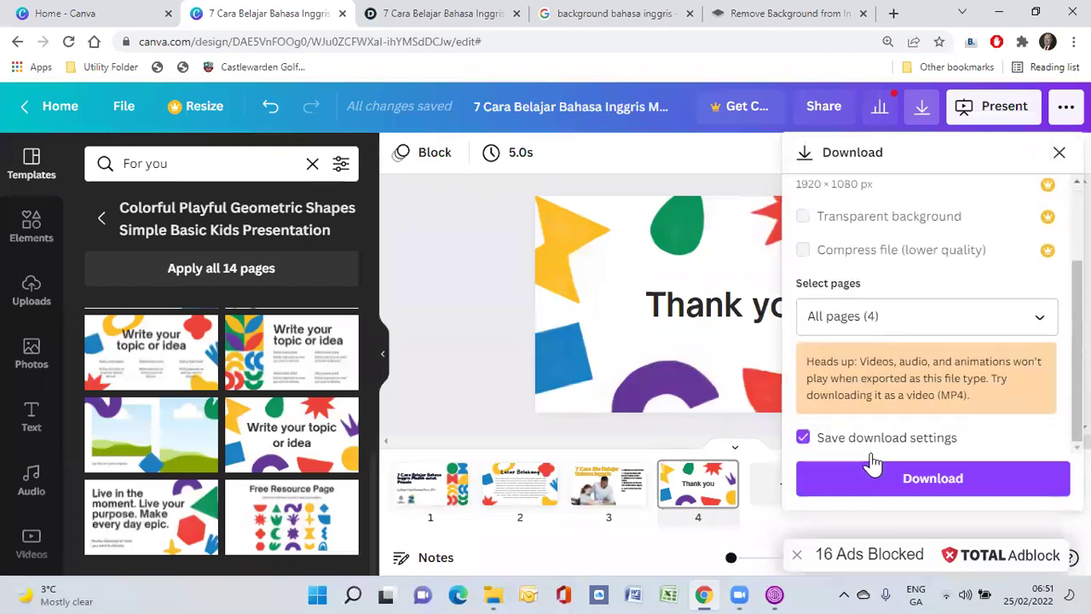
pyautogui.click(933, 479)
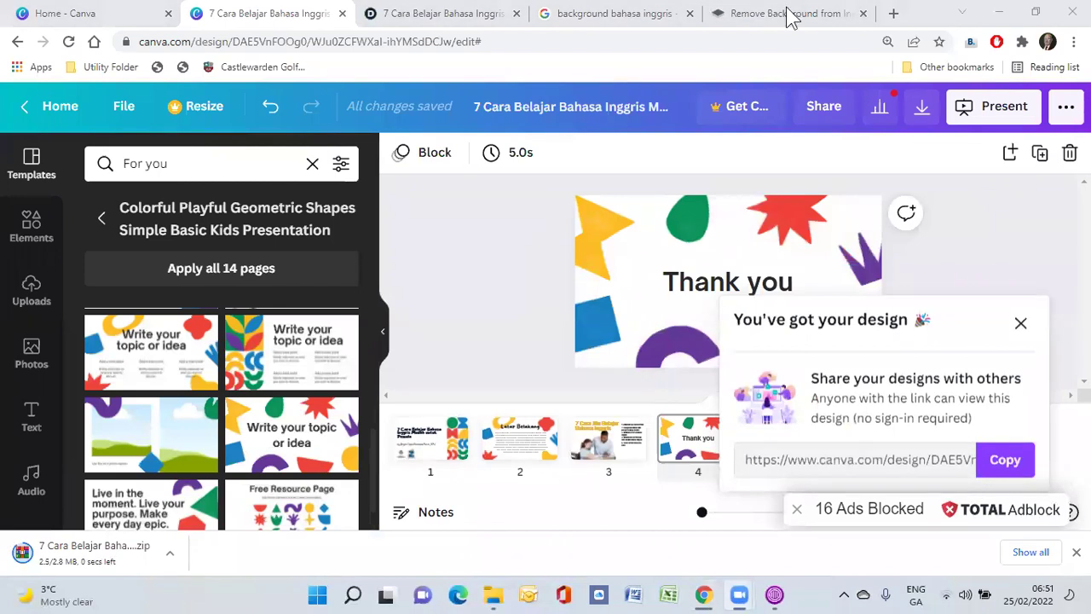
# Show the downloaded "7 Cara Belajar Bahasa Inggris" ZIP in its Downloads folder and cut it for moving
pyautogui.click(167, 555)
pyautogui.click(231, 498)
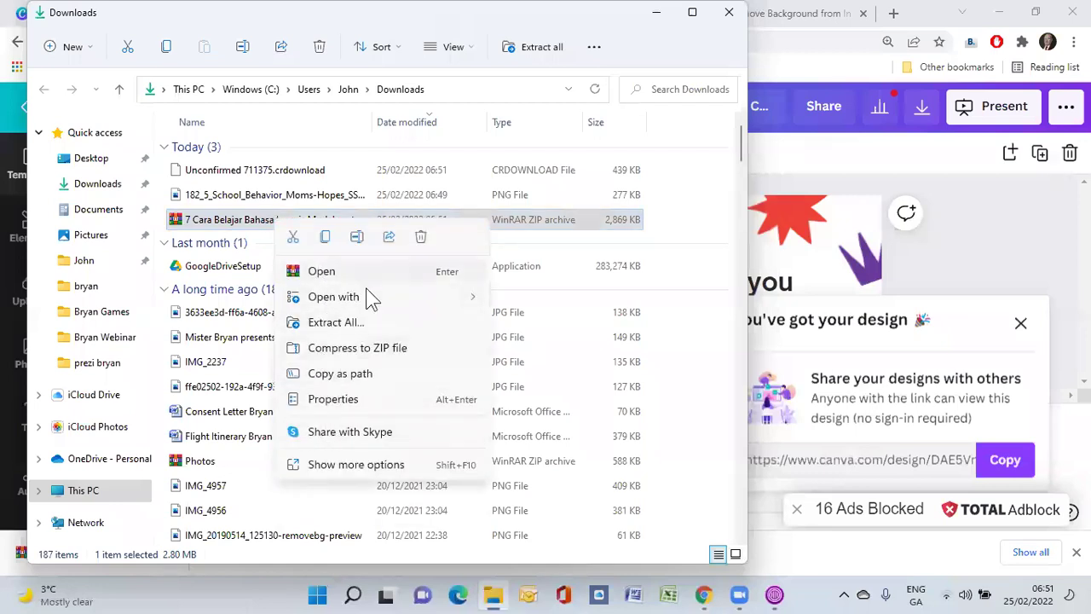
pyautogui.click(293, 239)
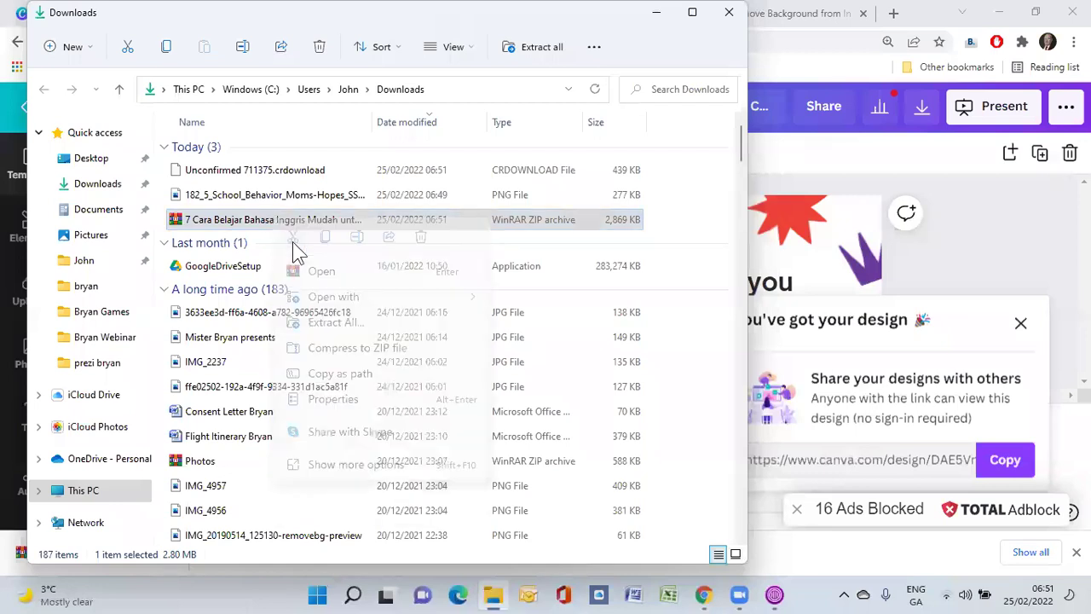
# Create a new folder named "test" in the prezi folder inside Pictures
pyautogui.click(107, 365)
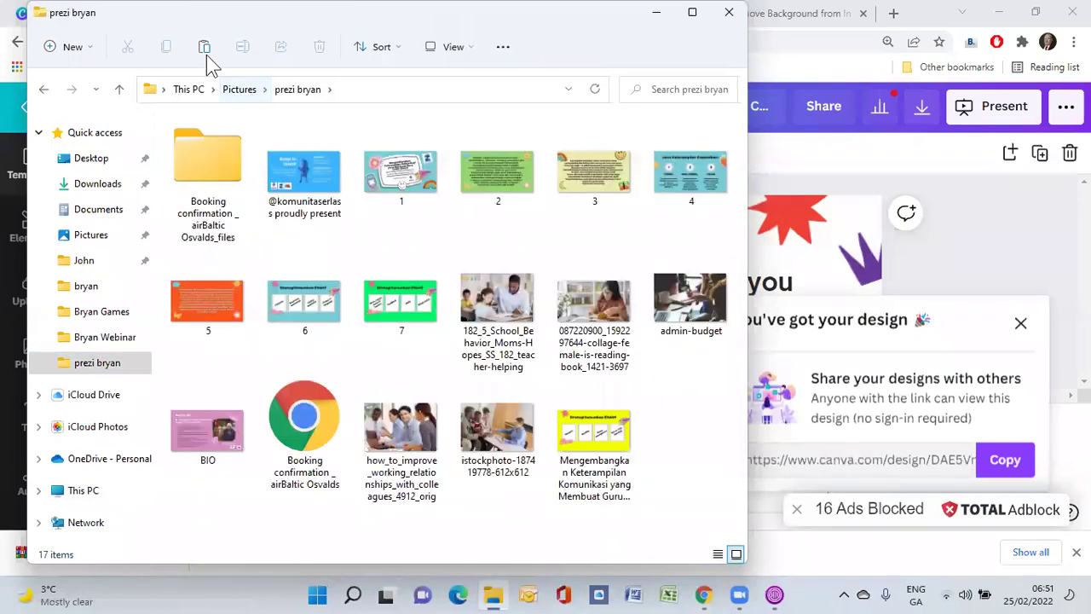
pyautogui.rightClick(672, 444)
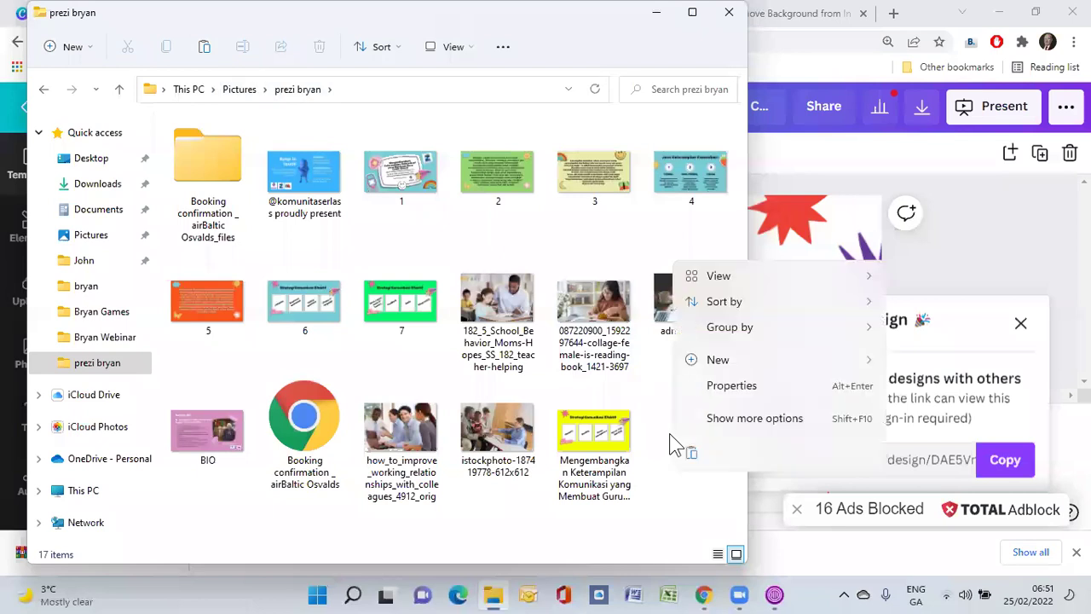
pyautogui.moveTo(729, 358)
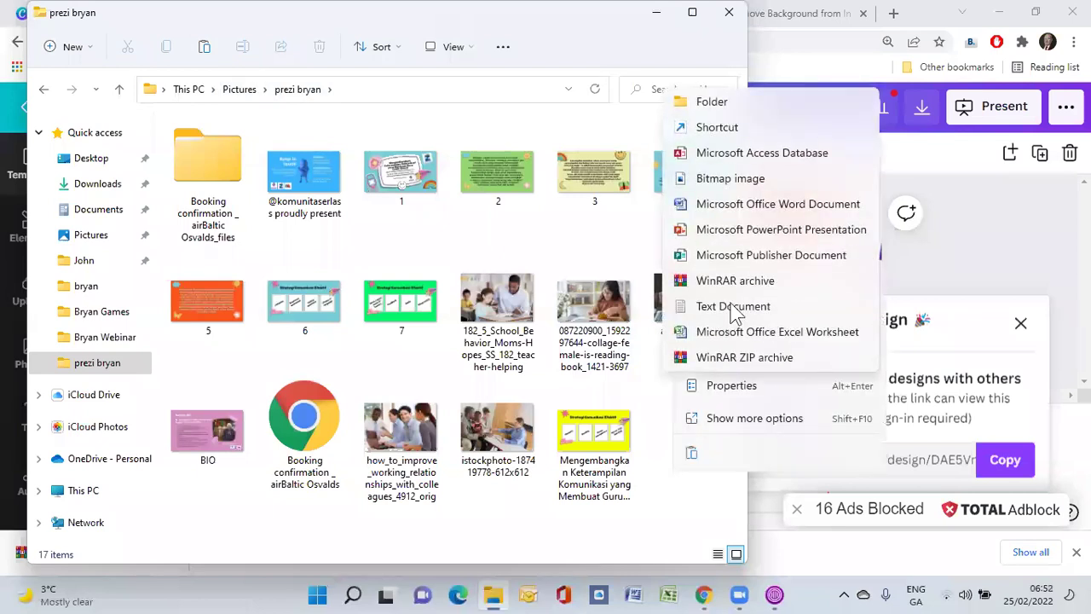
pyautogui.click(729, 102)
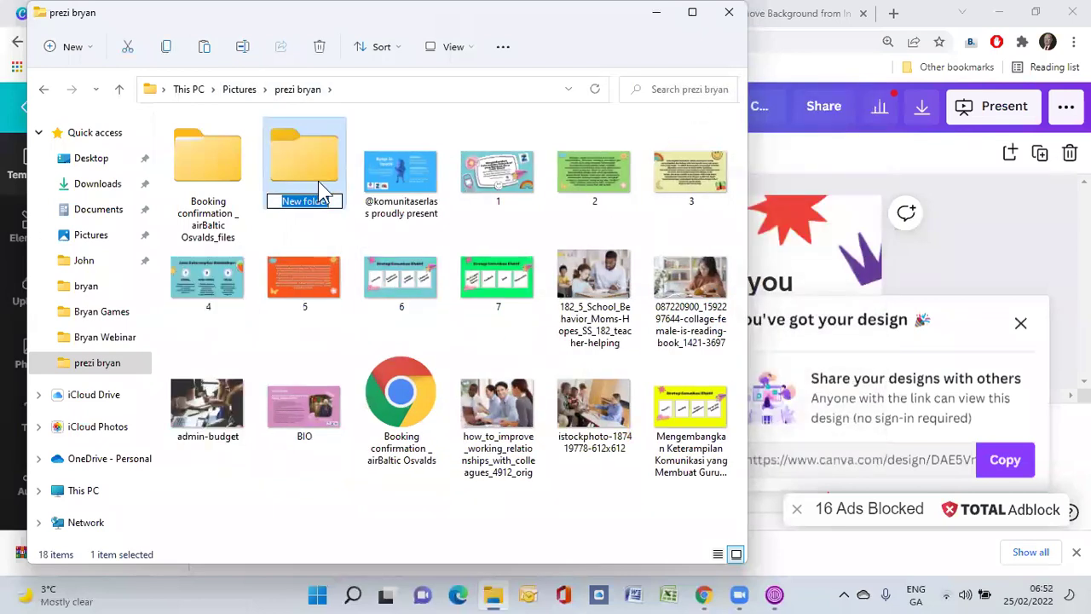
pyautogui.write('test')
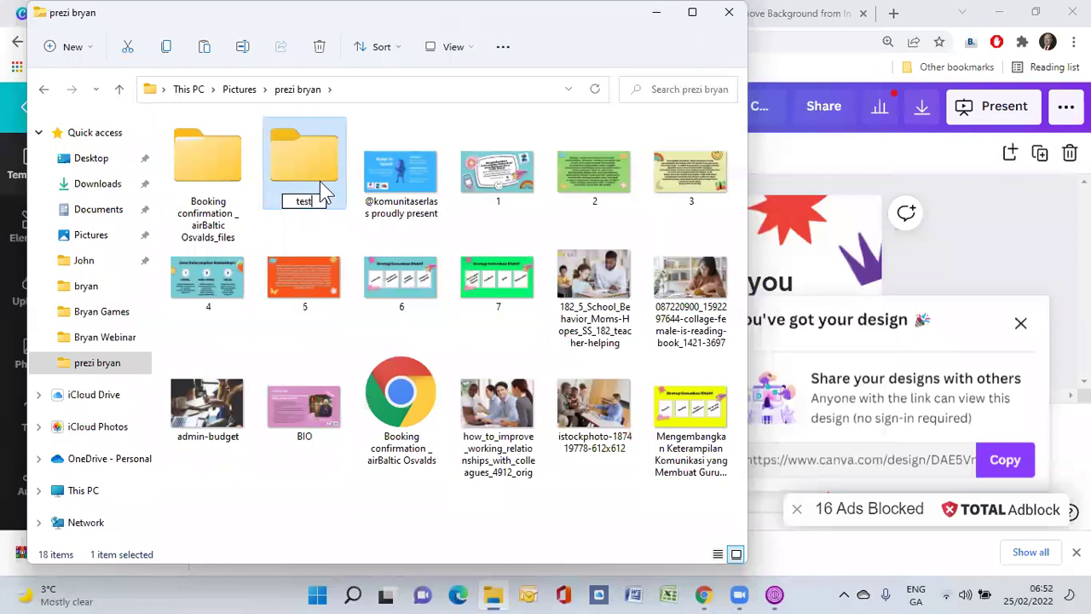
pyautogui.press('Return')
# Open the test folder and paste the cut "7 Cara Belajar Bahasa Inggris Mudah untuk Pemula" ZIP into it
pyautogui.doubleClick(323, 172)
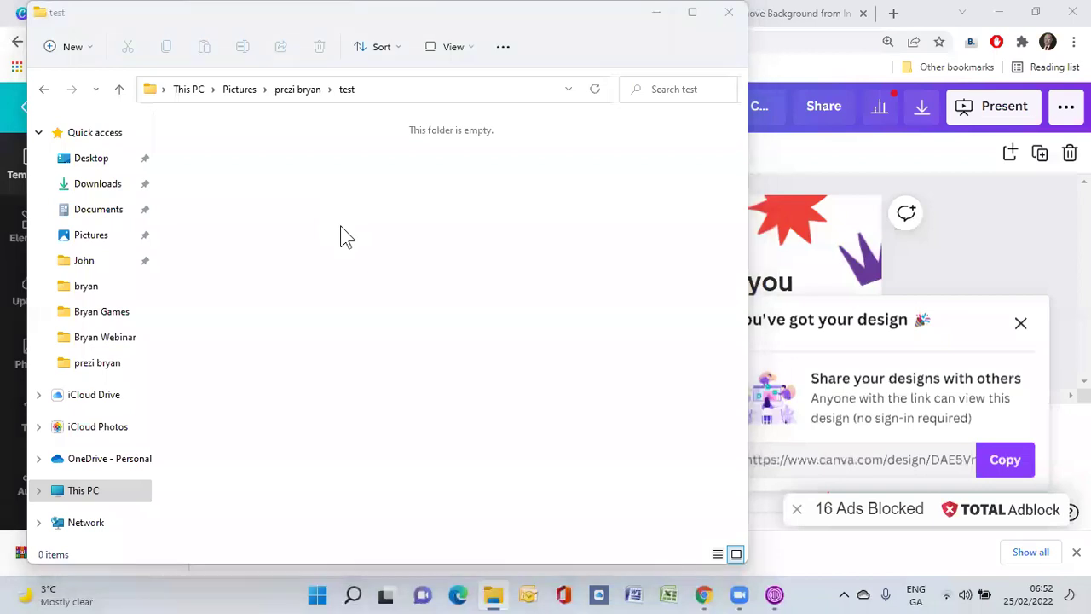
pyautogui.moveTo(345, 237); pyautogui.dragTo(341, 226)
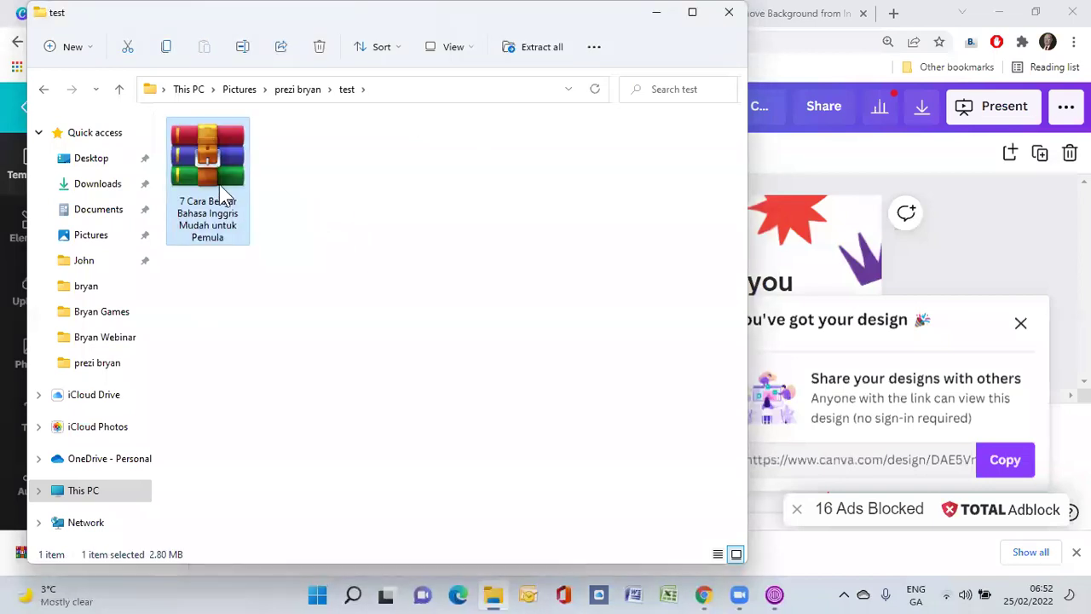
pyautogui.click(303, 189)
# Extract all files from the "7 Cara Belajar Bahasa Inggris Mudah untuk Pemula" ZIP inside the test folder
pyautogui.click(226, 162)
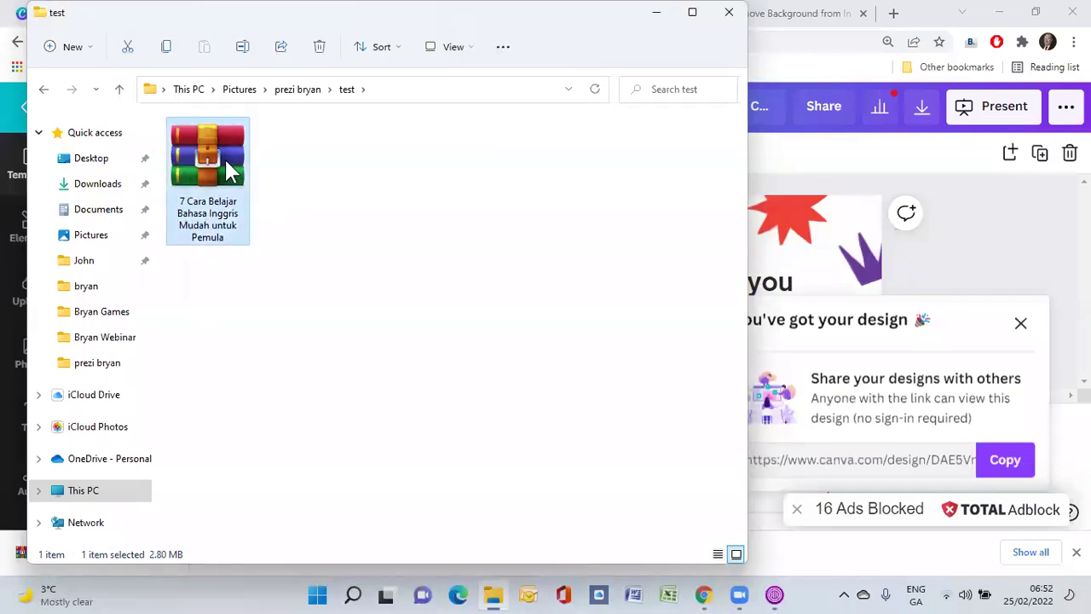
pyautogui.rightClick(226, 160)
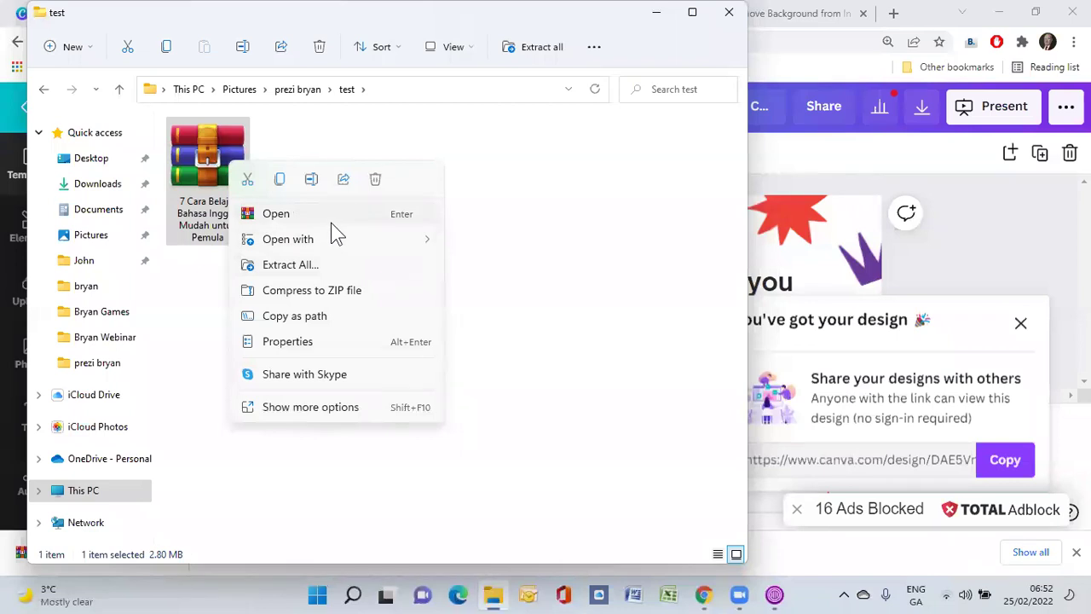
pyautogui.click(315, 269)
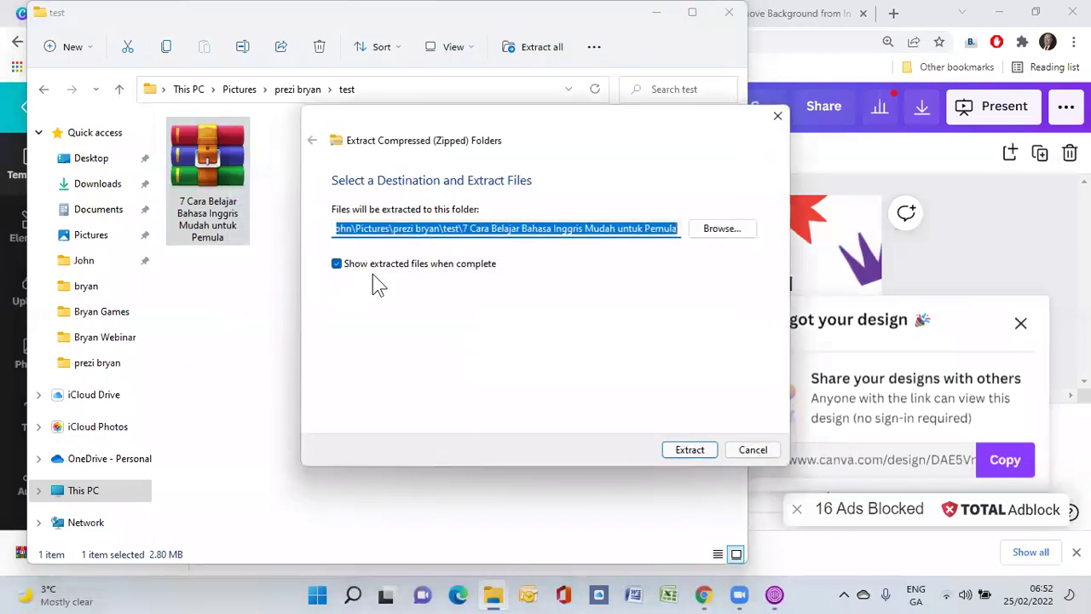
# Extract the "7 Cara Belajar Bahasa Inggris Mudah untuk Pemula" archive into its proposed folder, check the slide images and minimize both folder windows
pyautogui.click(691, 449)
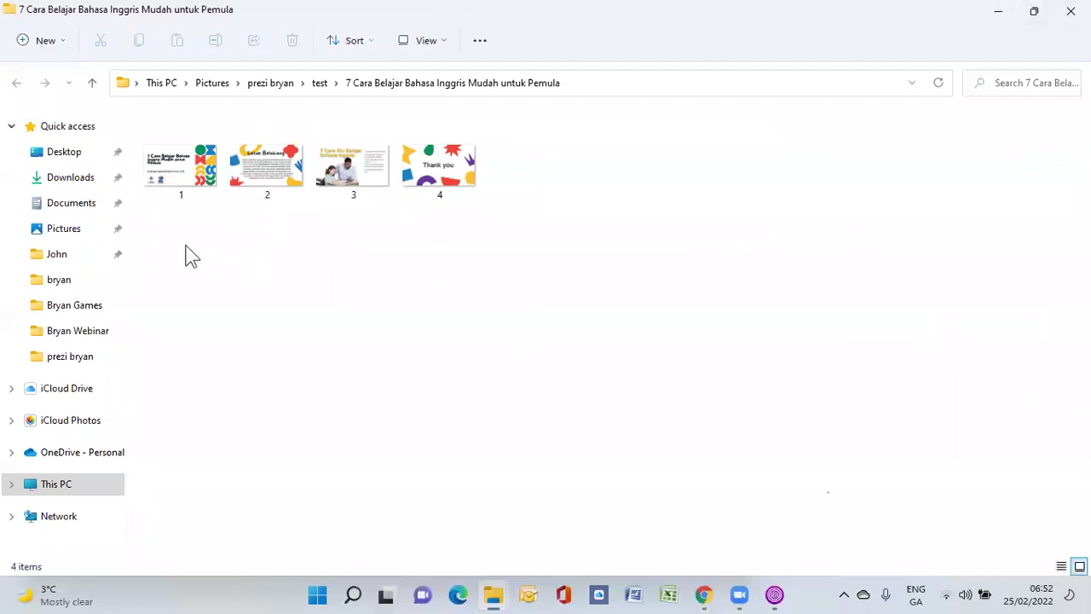
pyautogui.moveTo(194, 183); pyautogui.dragTo(409, 207)
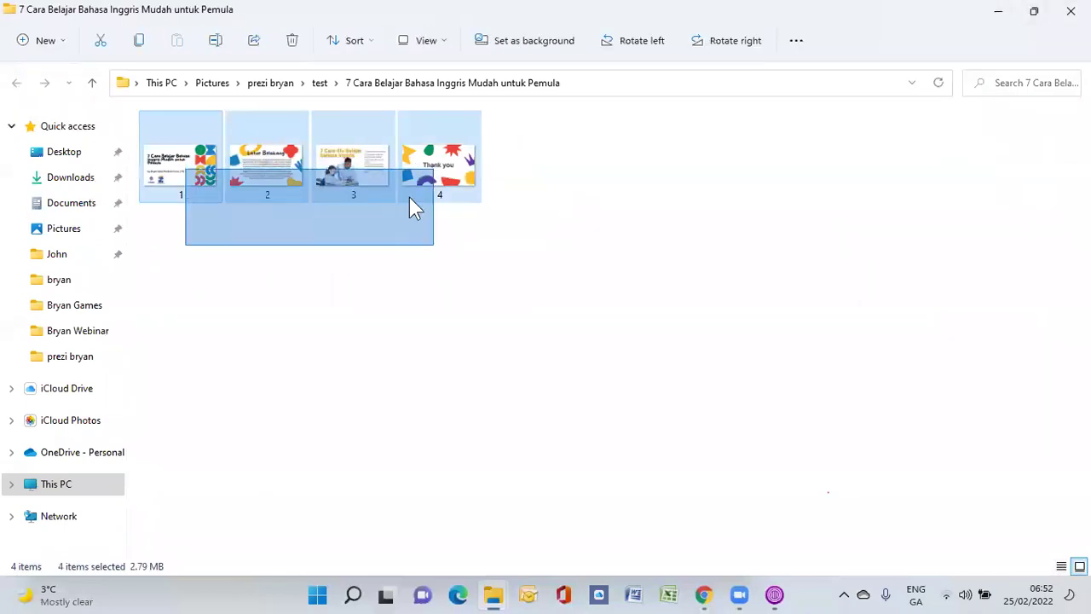
pyautogui.moveTo(186, 247); pyautogui.dragTo(238, 254)
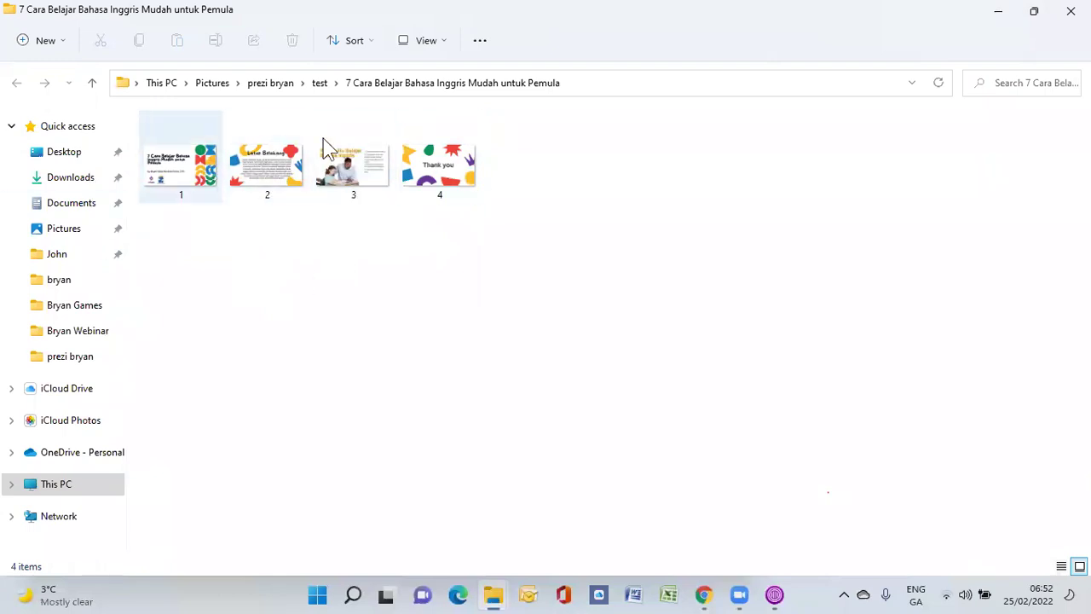
pyautogui.click(1002, 15)
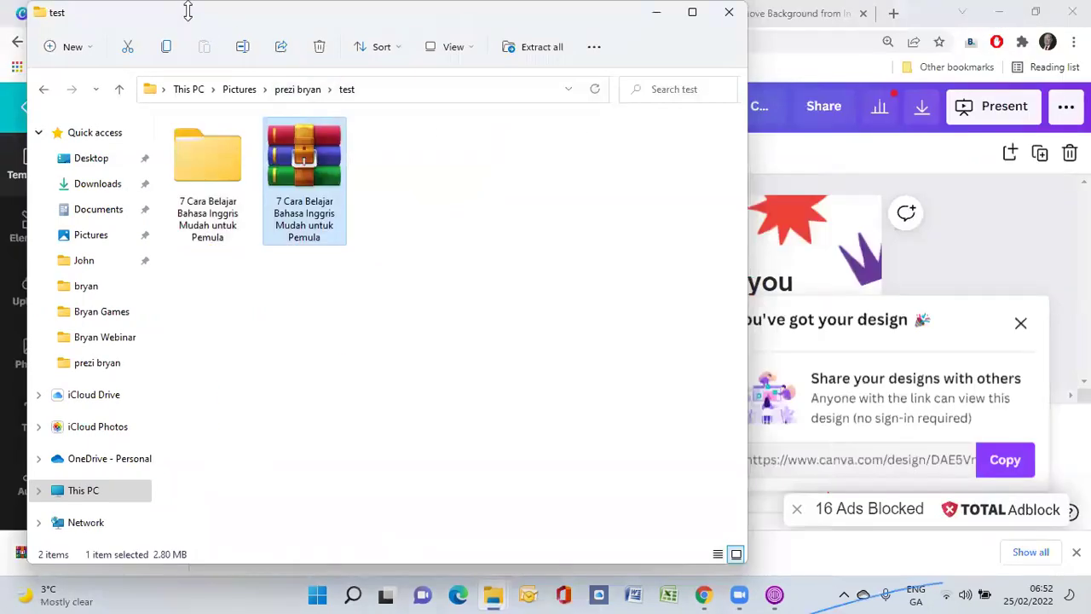
pyautogui.click(654, 13)
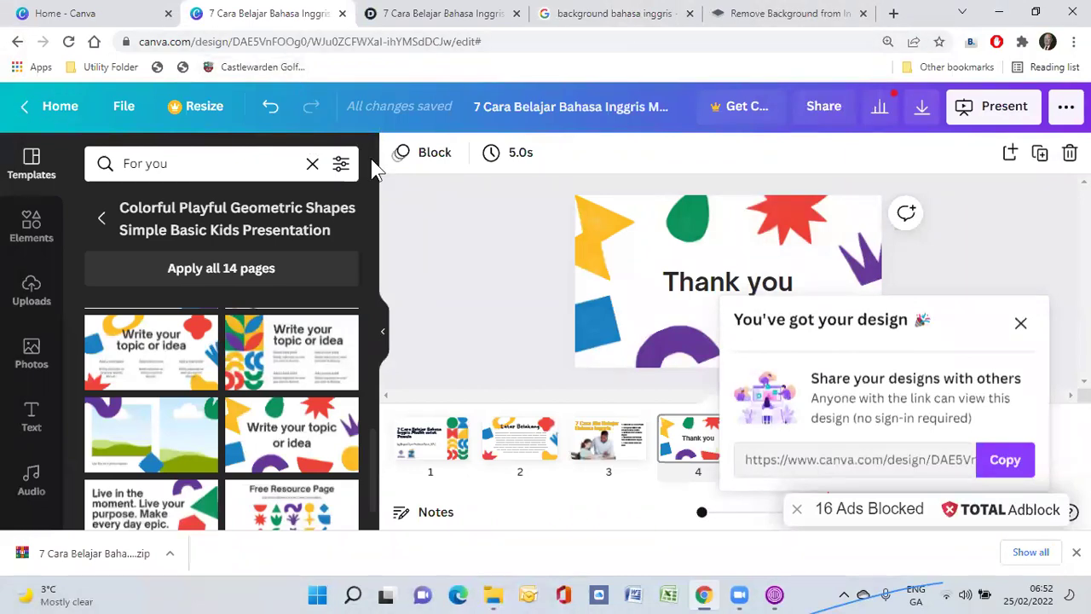
# Open prezi.com in the browser tab that holds the remove.bg page
pyautogui.click(427, 15)
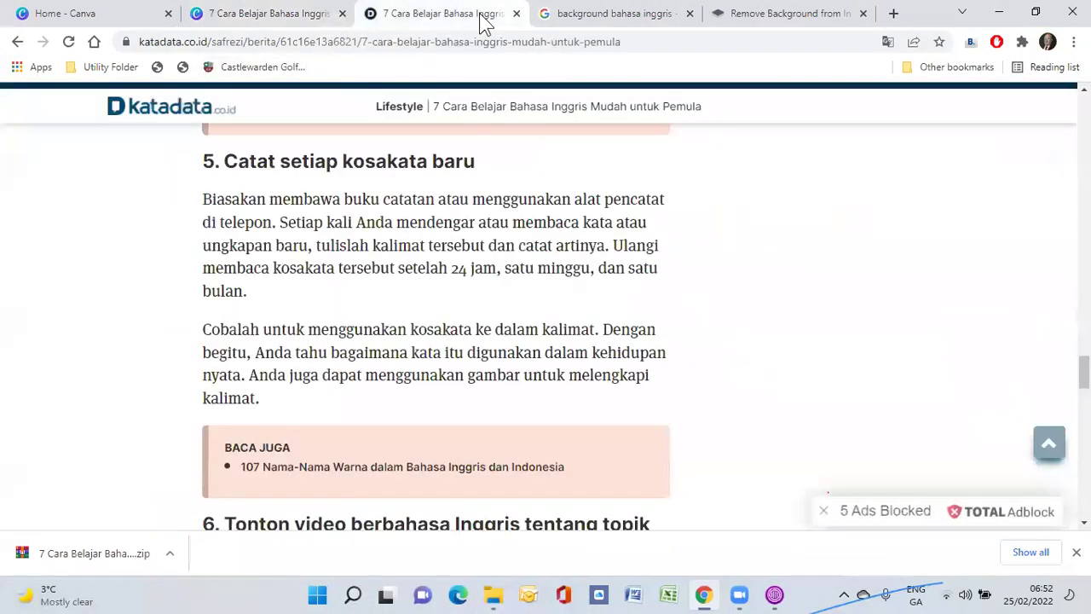
pyautogui.click(603, 15)
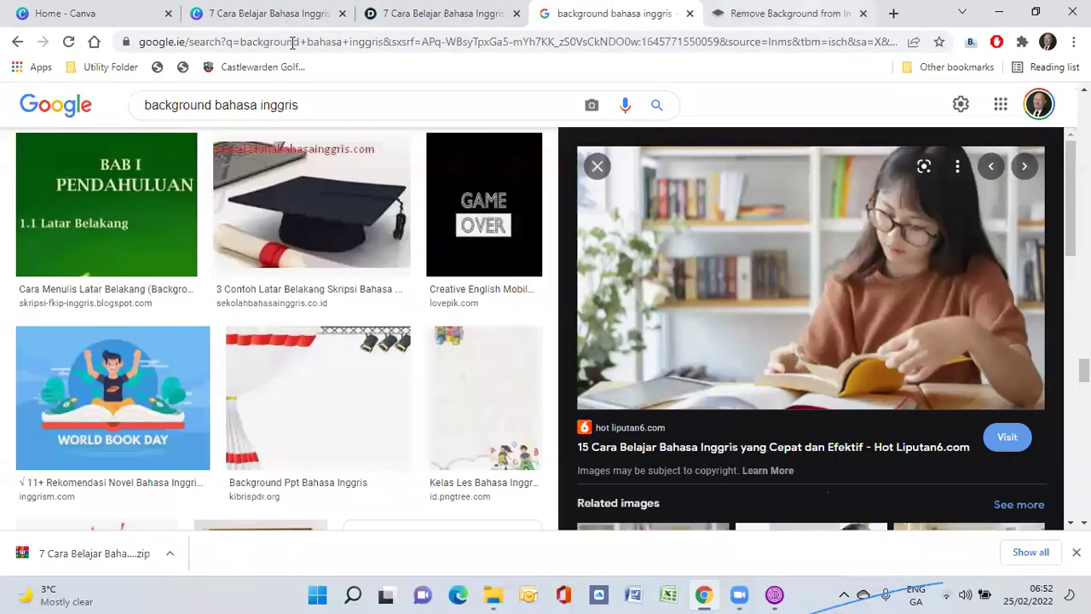
pyautogui.hotkey('ctrl', 'Tab')
pyautogui.click(239, 42)
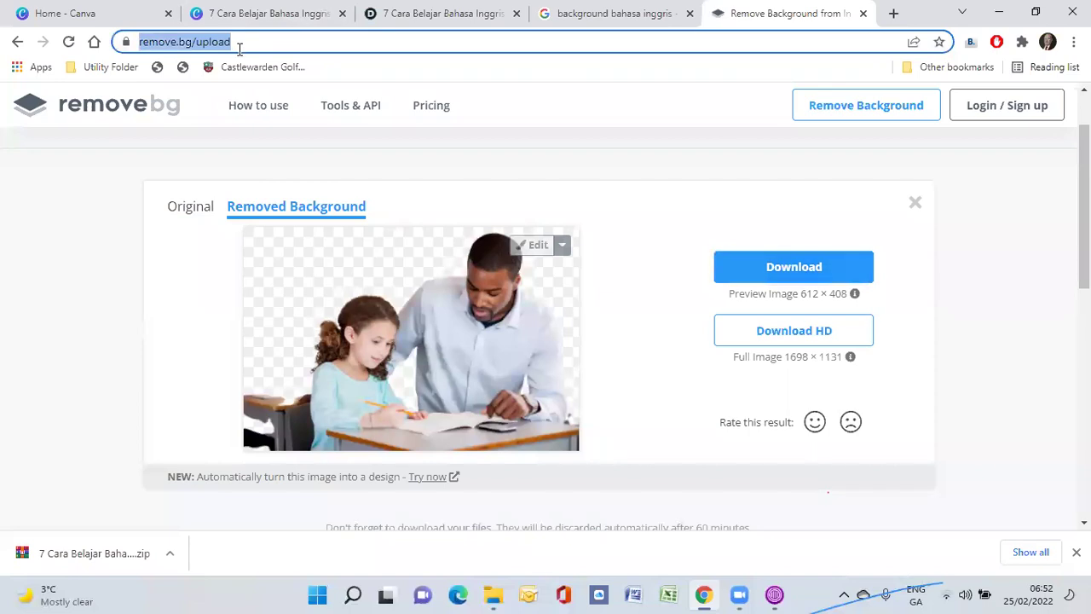
pyautogui.write('pre')
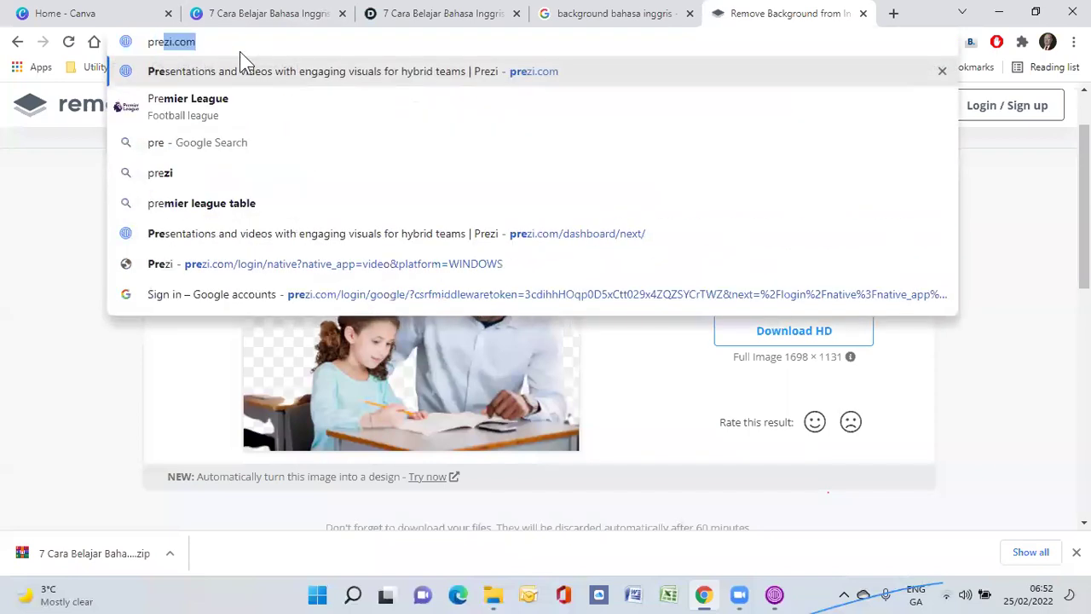
pyautogui.write('zi')
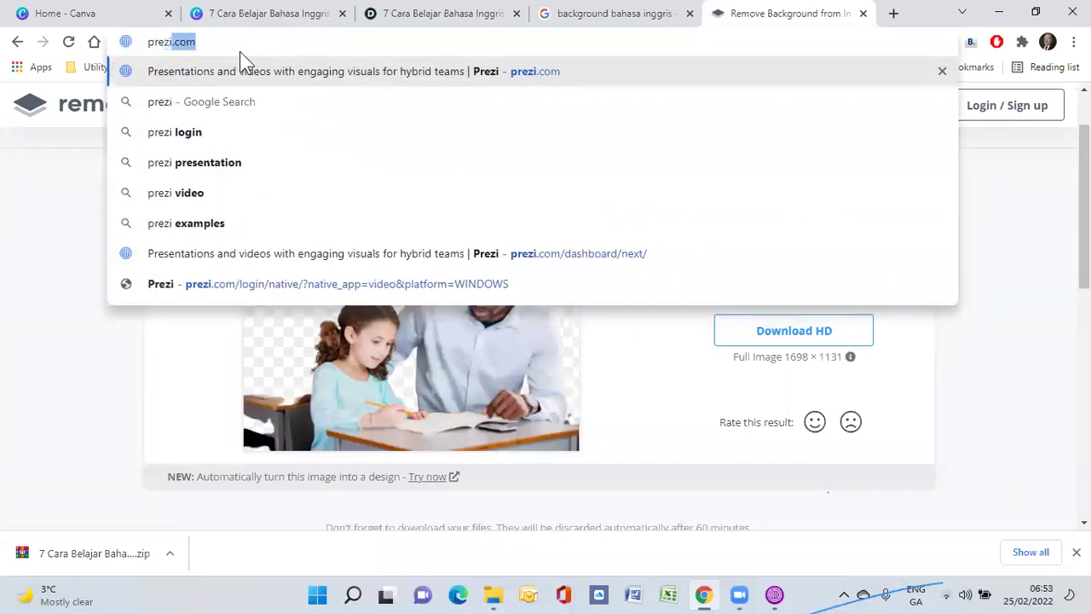
pyautogui.write('.com')
pyautogui.press('Return')
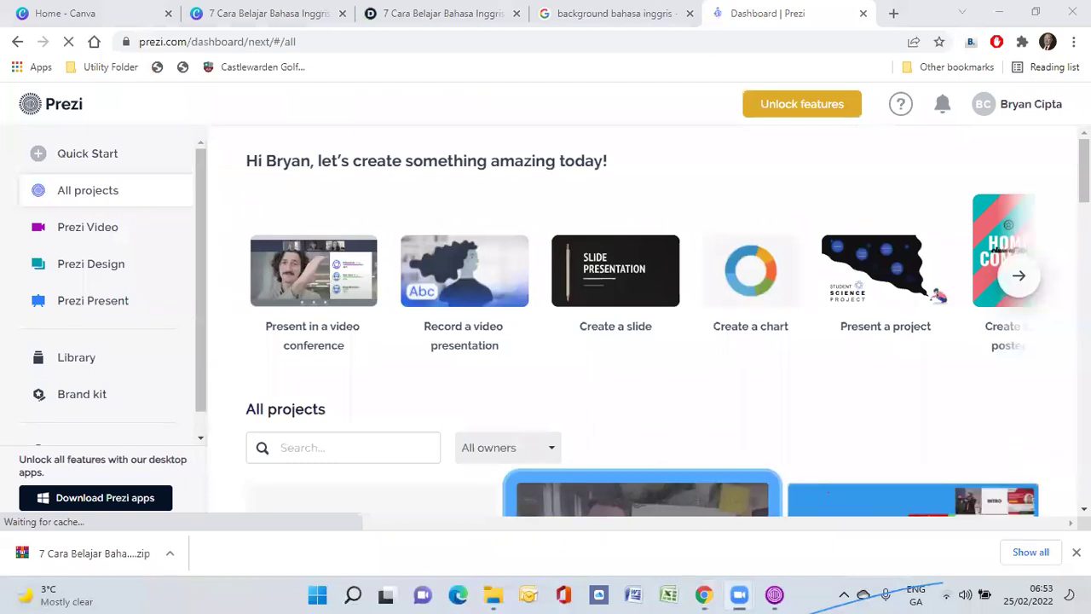
# Log out of the current Prezi account and open the login page
pyautogui.click(1005, 107)
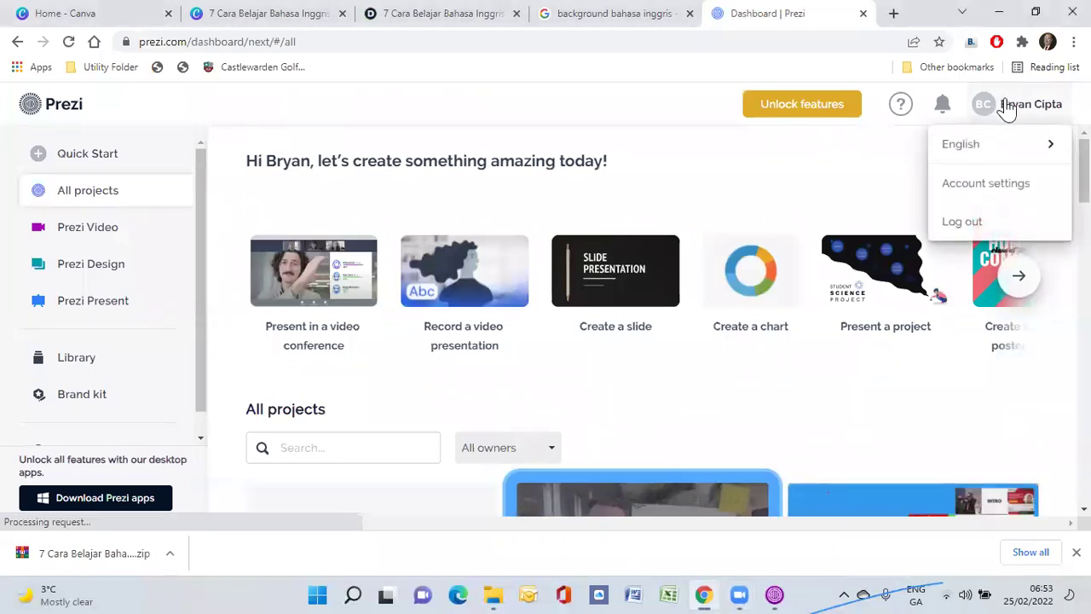
pyautogui.click(972, 222)
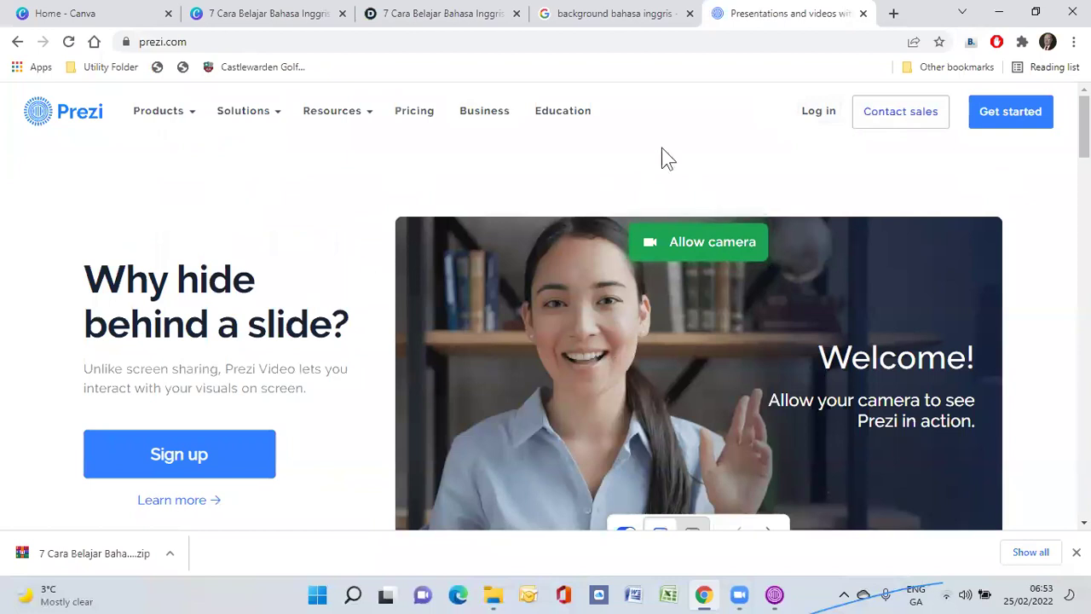
pyautogui.click(818, 113)
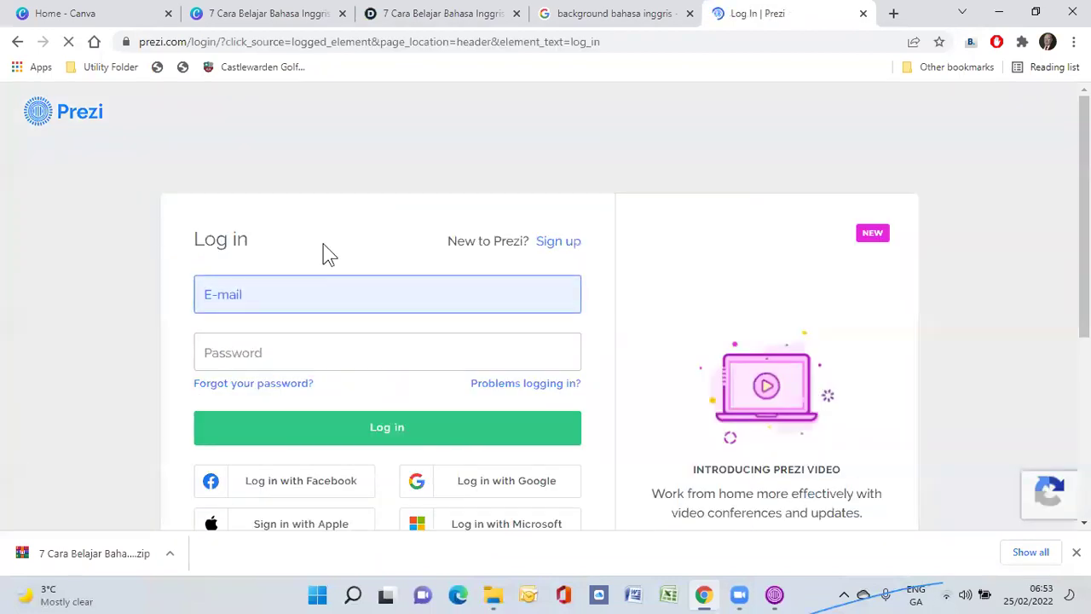
# Log in to Prezi with Google, using the Edu Plus holder's account
pyautogui.scroll(-2, 276, 300)
pyautogui.scroll(1, 275, 300)
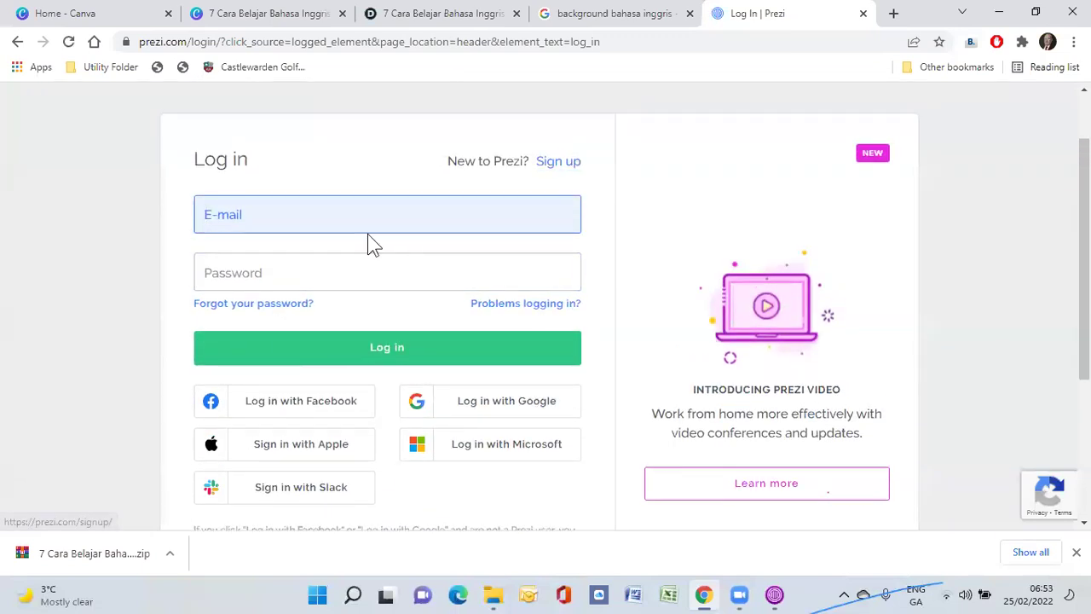
pyautogui.scroll(-1, 367, 239)
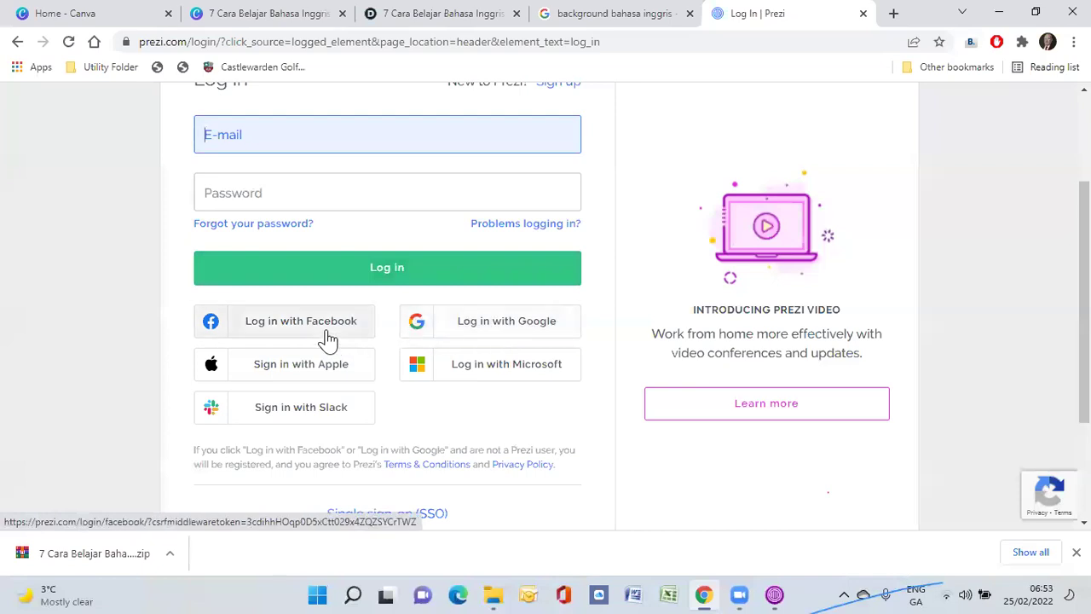
pyautogui.click(468, 328)
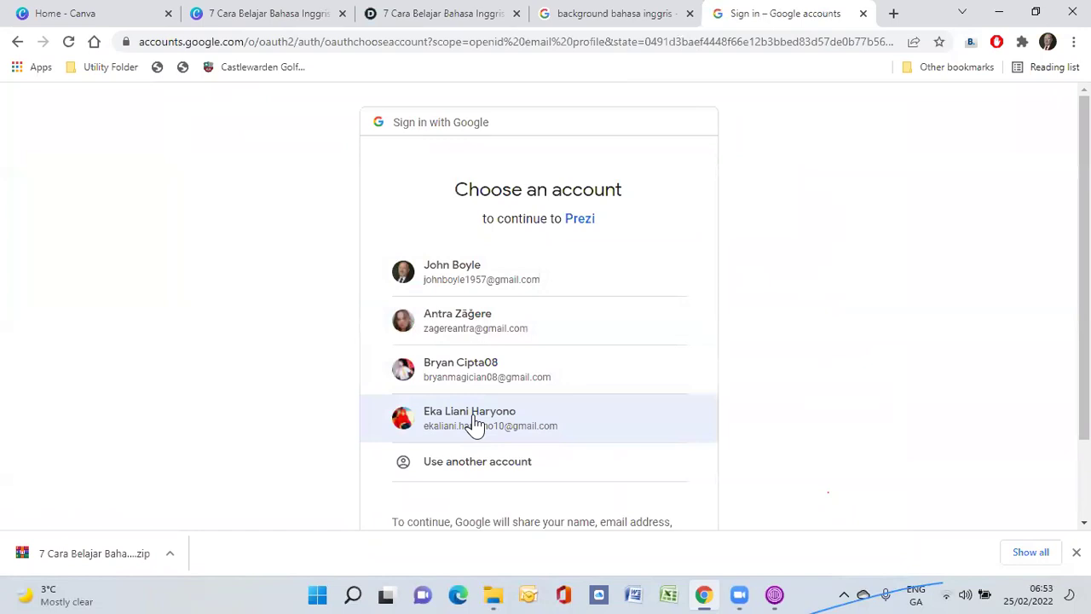
pyautogui.click(475, 424)
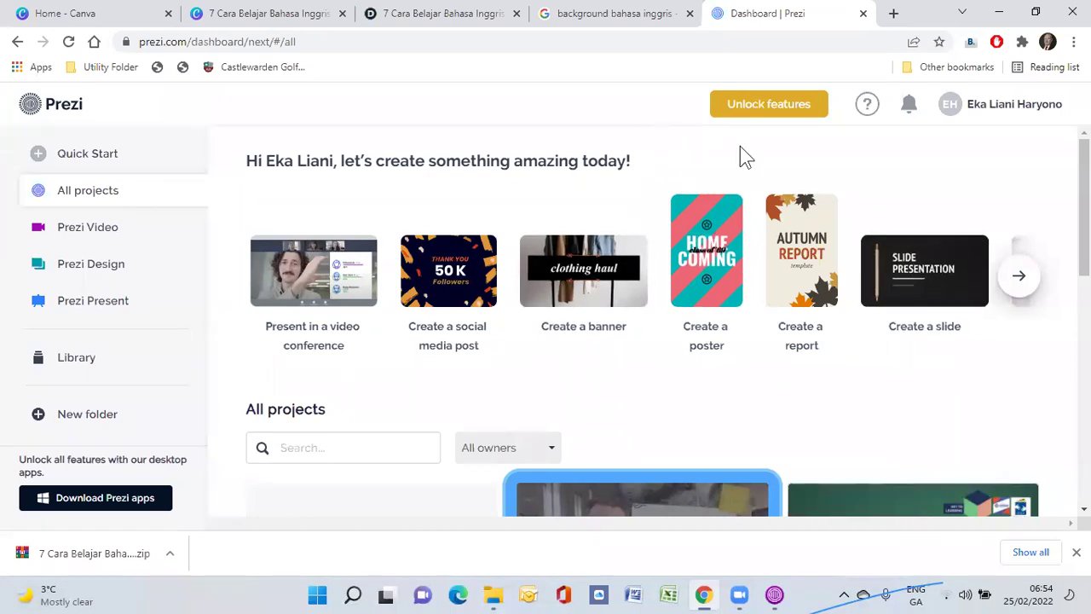
# Look at the feature upgrade page and its Basic plans
pyautogui.click(788, 105)
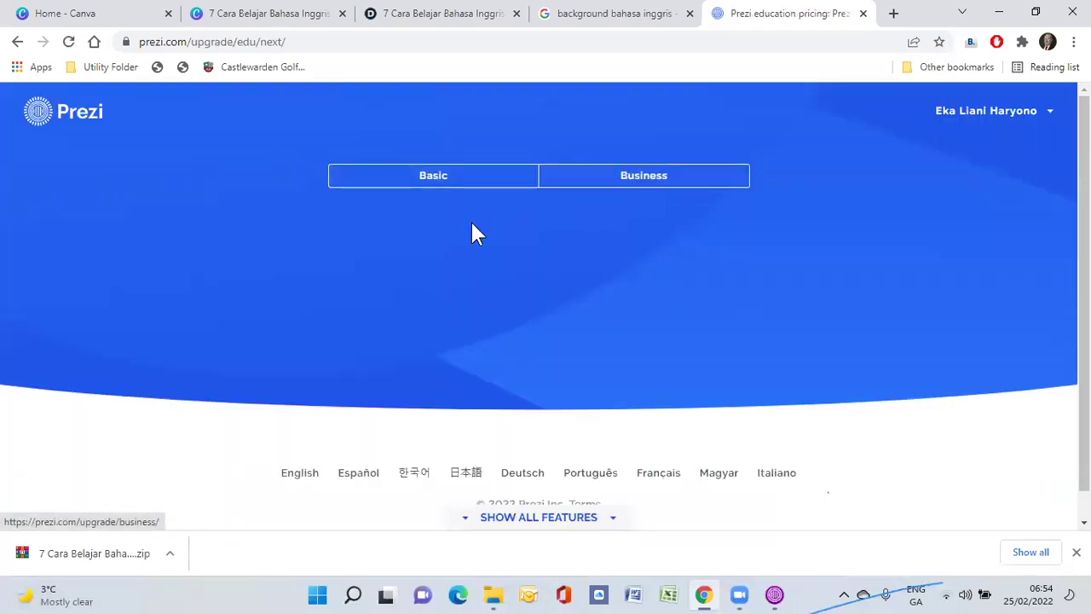
pyautogui.scroll(-1, 473, 230)
pyautogui.scroll(1, 472, 225)
pyautogui.scroll(-1, 471, 226)
pyautogui.scroll(1, 475, 220)
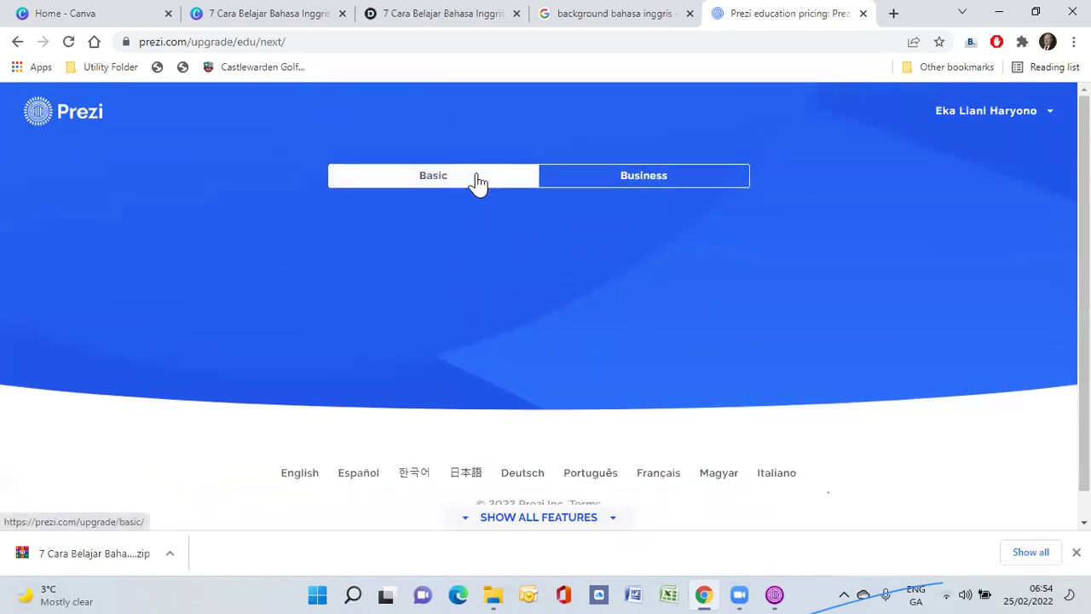
pyautogui.click(478, 182)
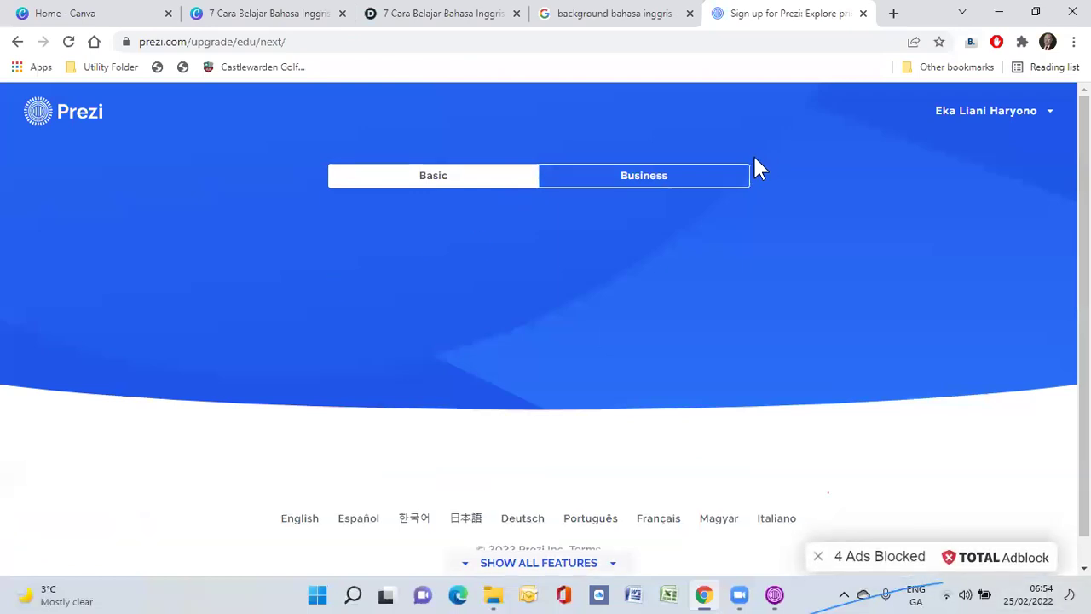
# Check the license type and validity in the account settings and return to the dashboard
pyautogui.click(1011, 117)
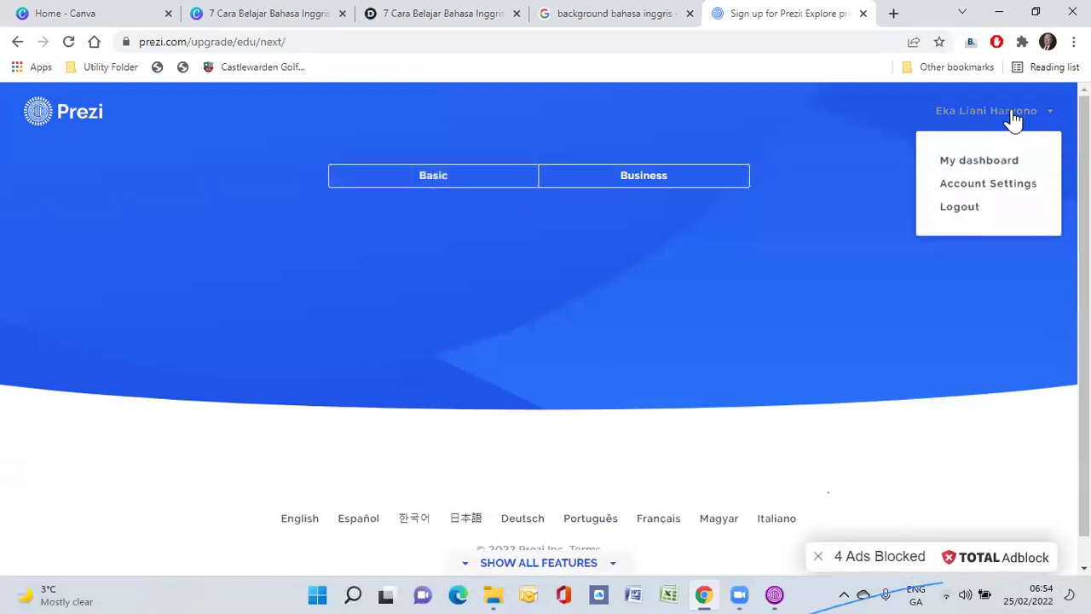
pyautogui.click(967, 185)
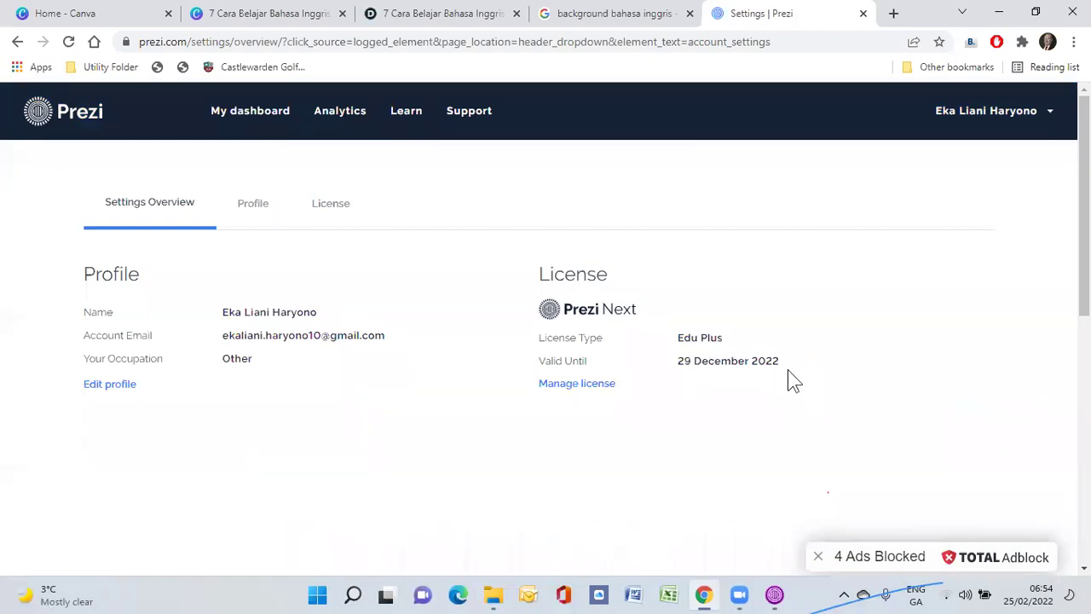
pyautogui.click(242, 120)
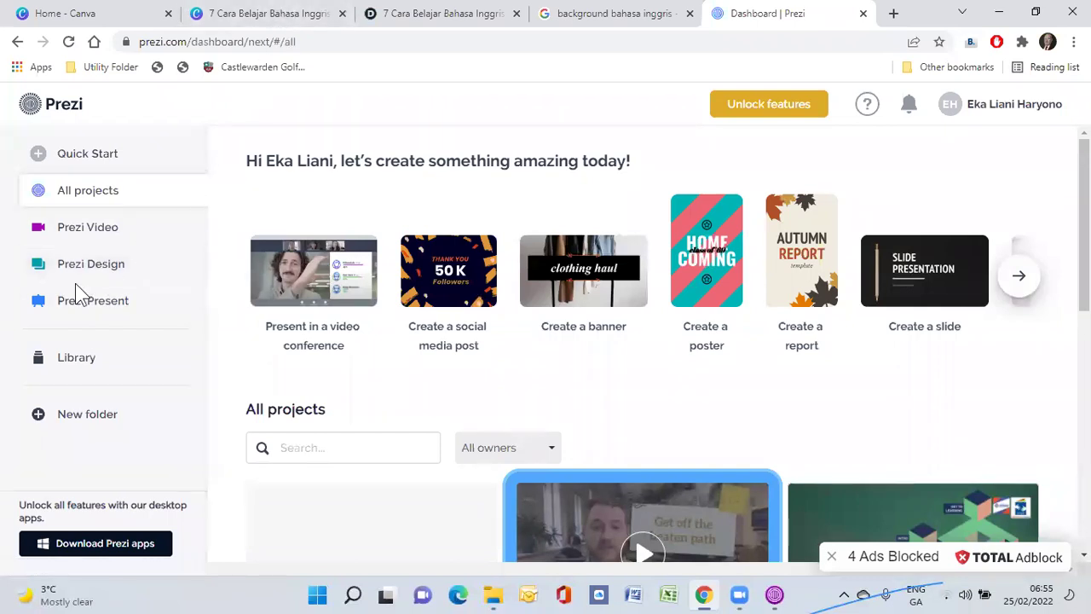
# Look through the Prezi Design and Prezi Video sections of the dashboard, including the video tutorials
pyautogui.click(101, 265)
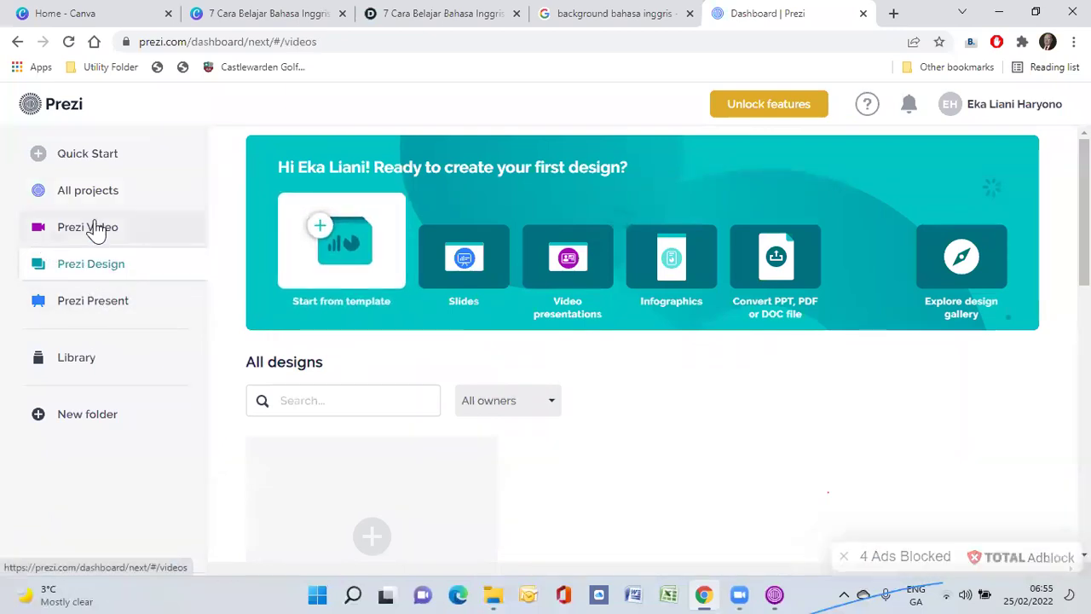
pyautogui.click(94, 231)
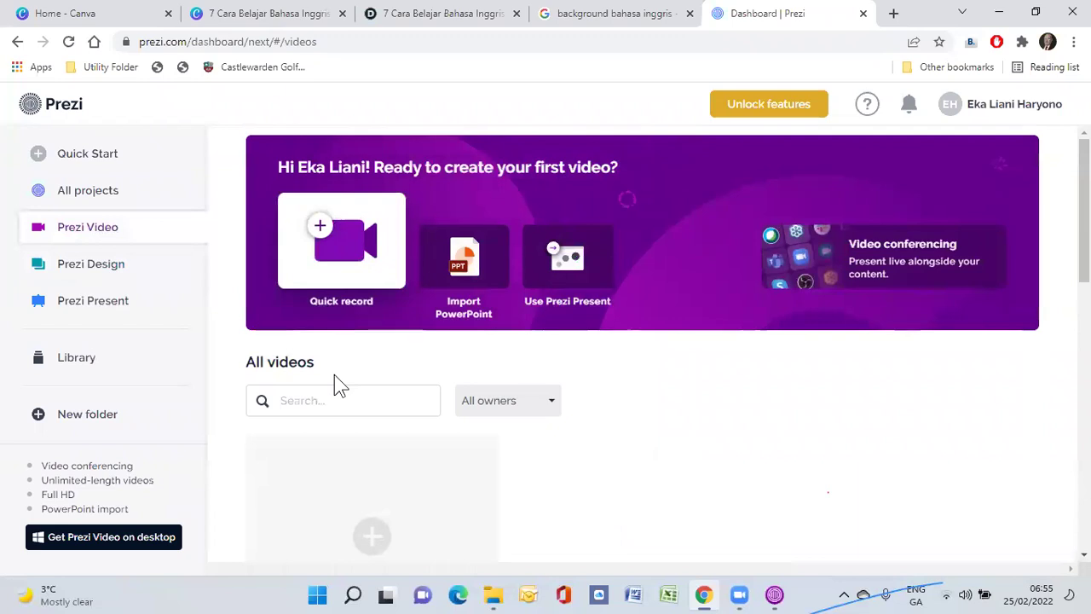
pyautogui.scroll(-1, 335, 382)
pyautogui.scroll(-3, 335, 384)
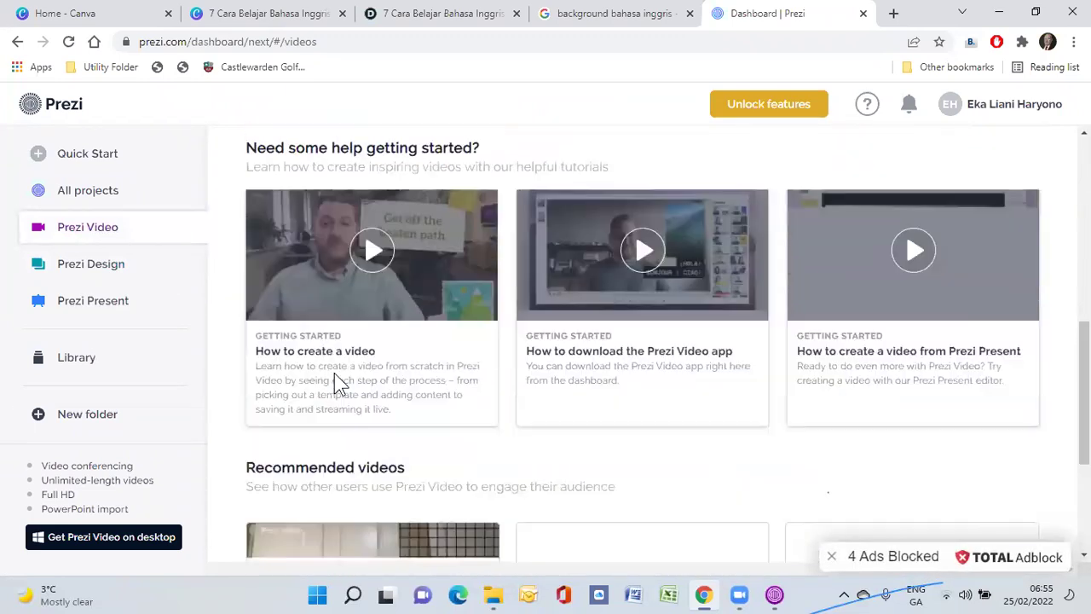
pyautogui.scroll(-2, 358, 379)
pyautogui.scroll(6, 358, 385)
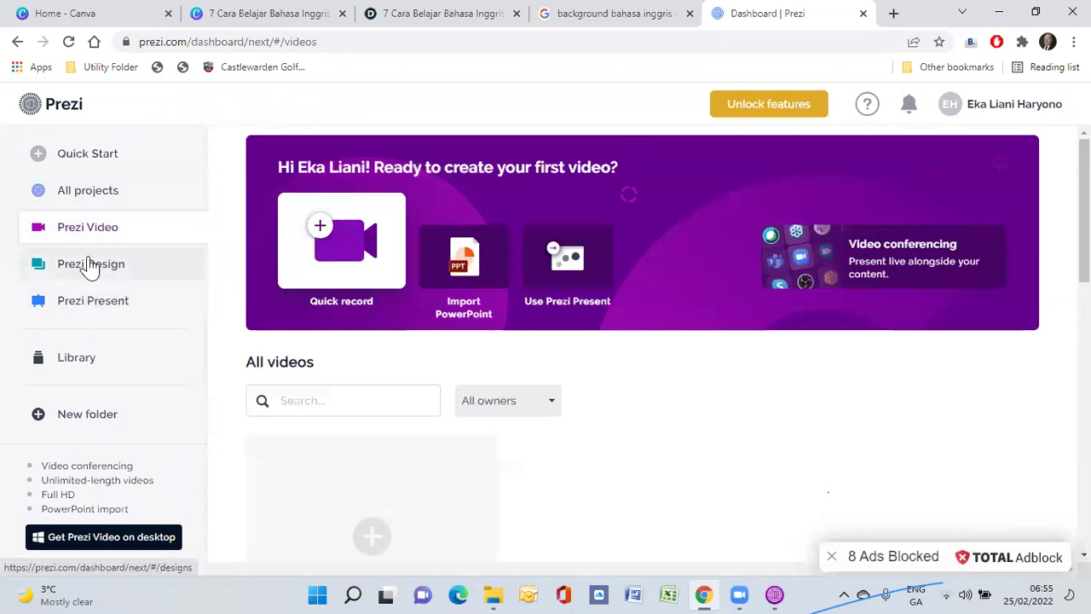
# Start a new Prezi Present presentation from a template and look over the General templates
pyautogui.click(89, 302)
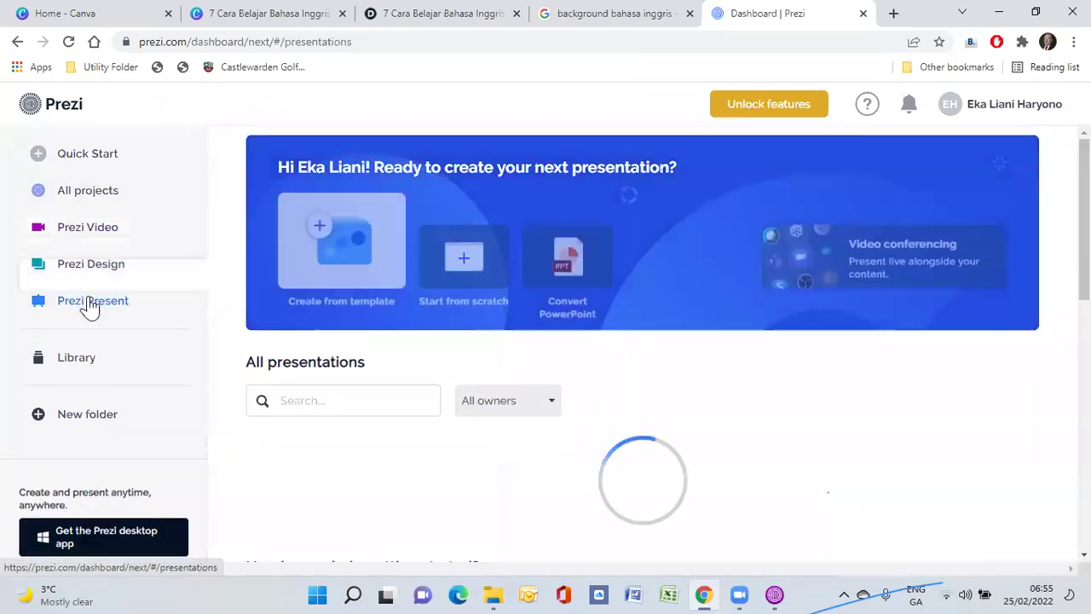
pyautogui.click(369, 255)
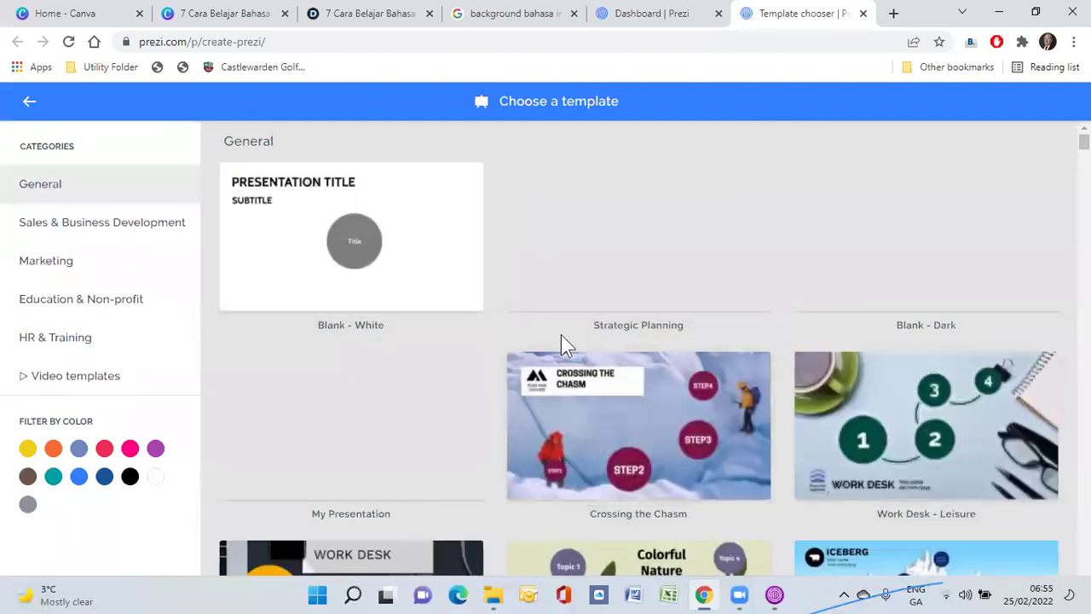
pyautogui.scroll(-3, 645, 375)
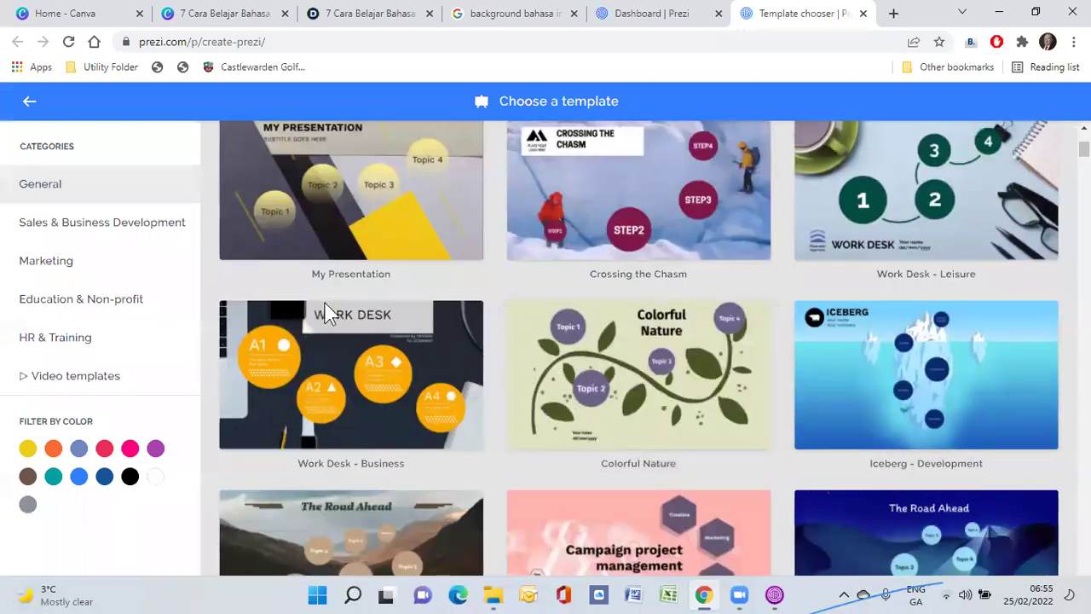
pyautogui.scroll(3, 419, 366)
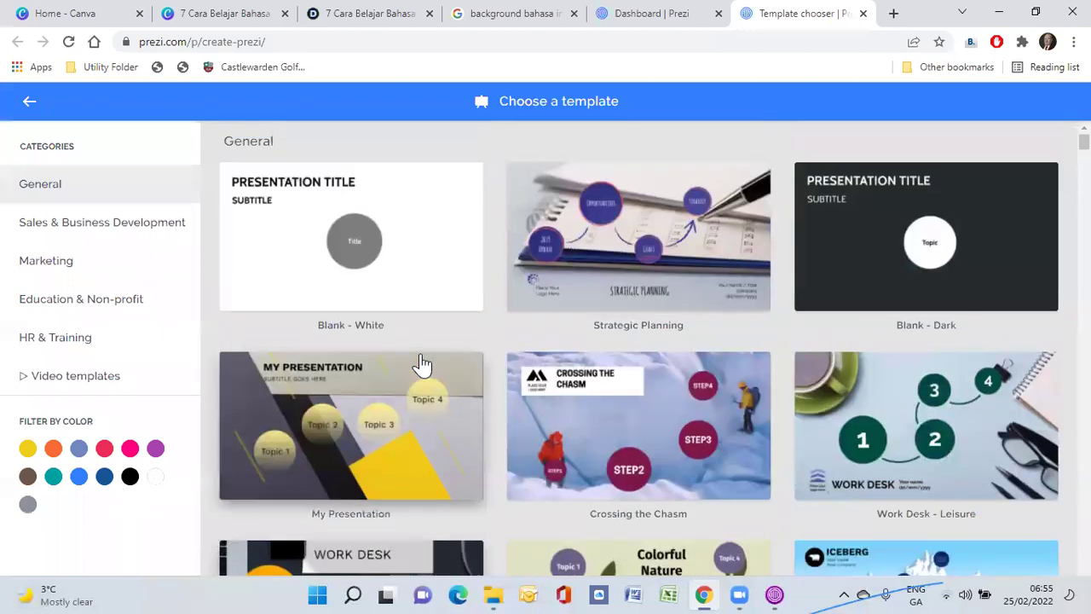
# Look over the Sales & Business Development templates and browse the Video templates through to the end of the list
pyautogui.click(68, 228)
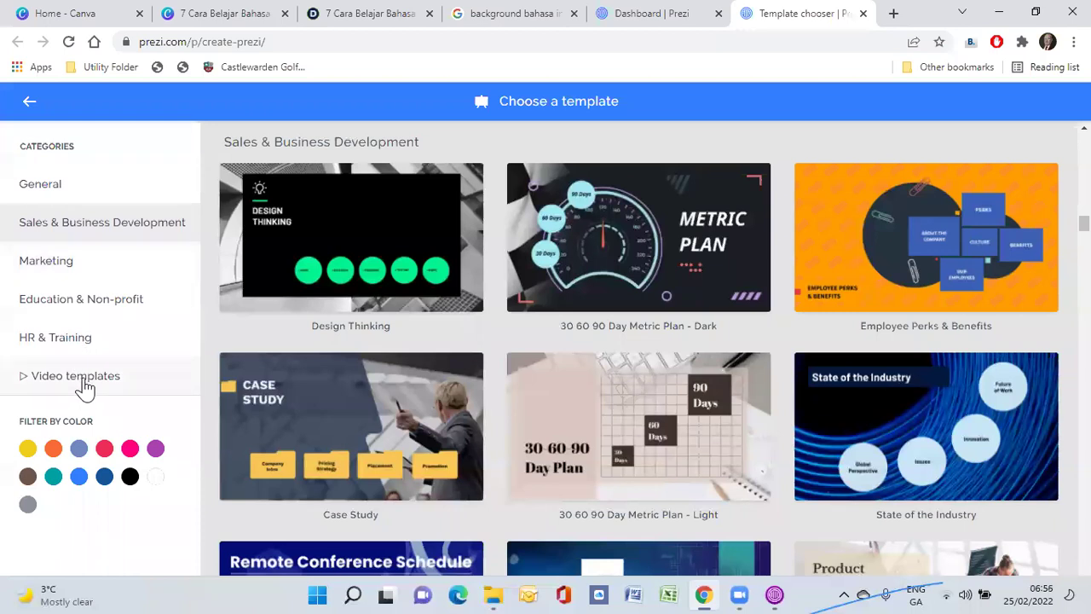
pyautogui.click(86, 386)
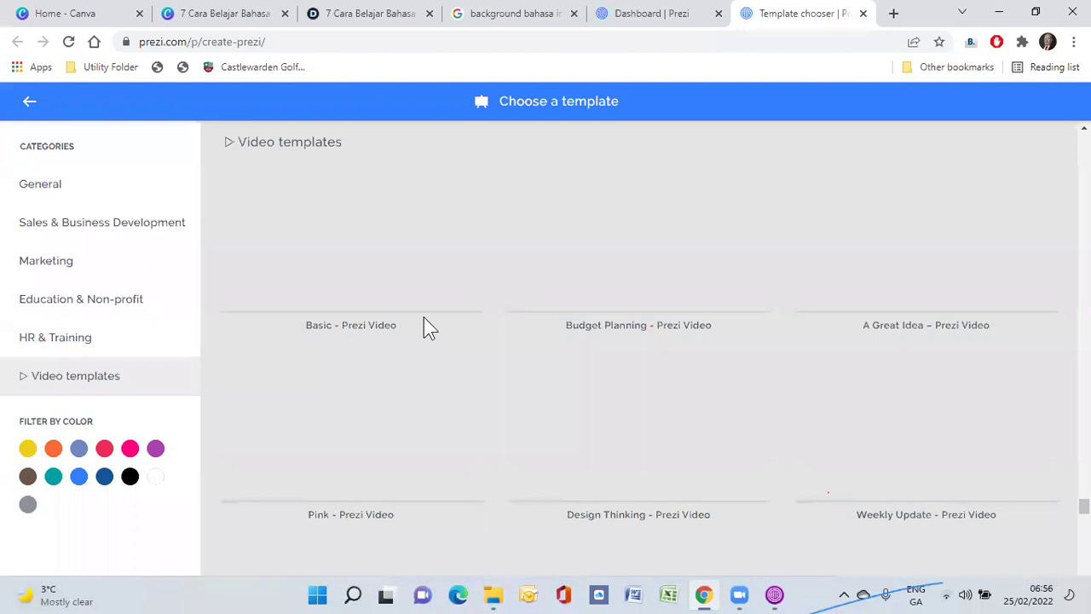
pyautogui.scroll(-8, 425, 328)
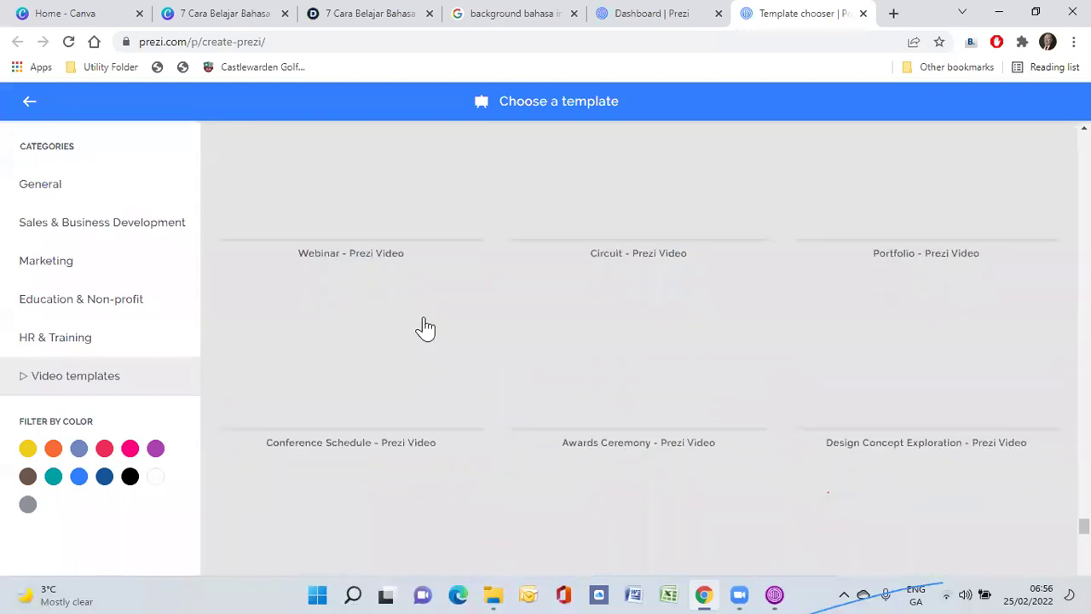
pyautogui.scroll(3, 456, 329)
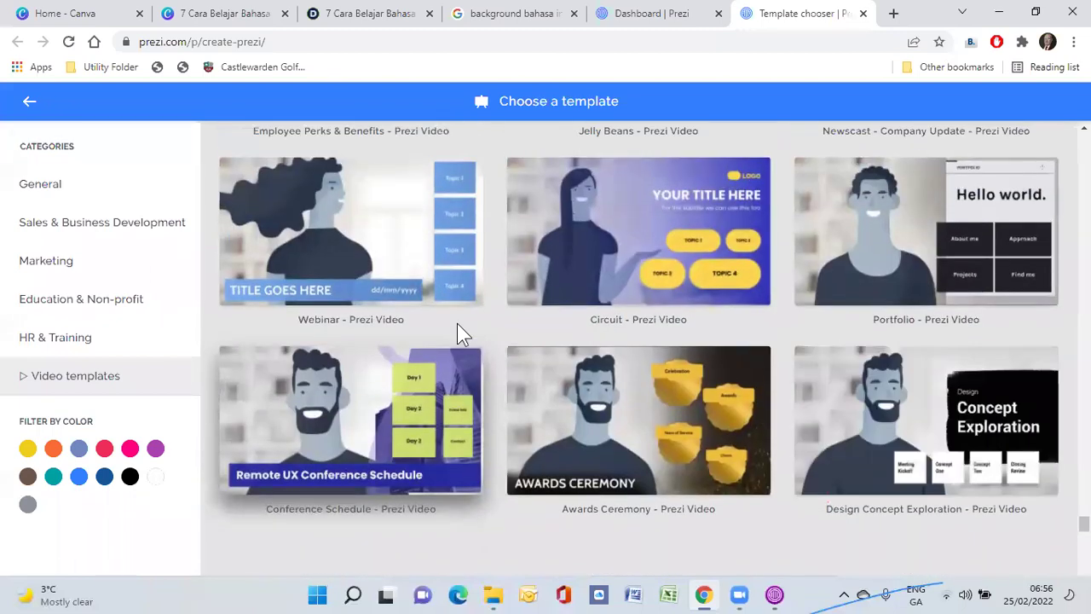
pyautogui.scroll(7, 457, 332)
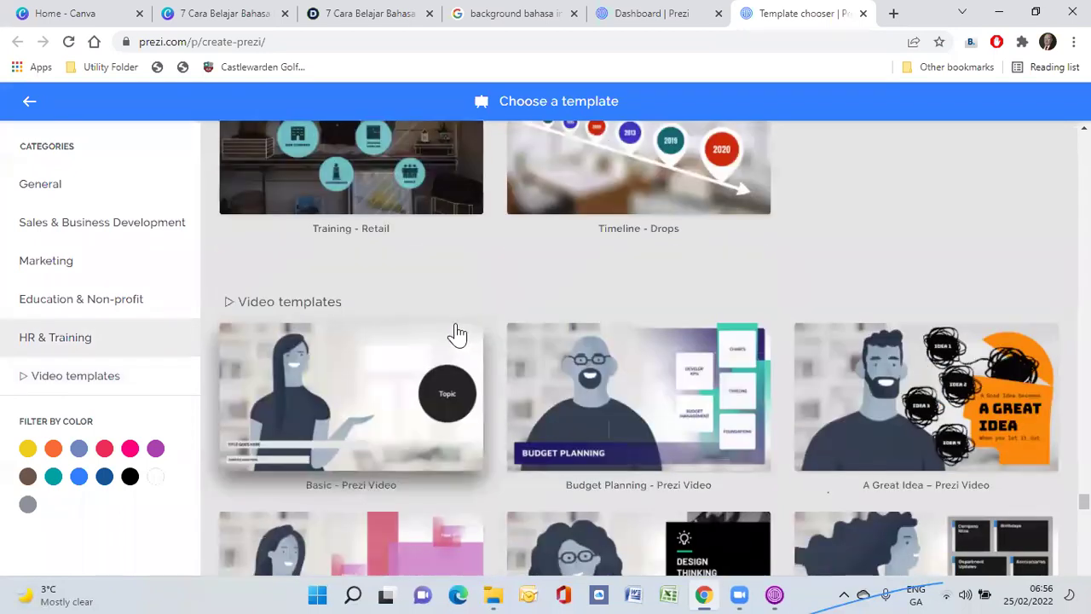
pyautogui.scroll(-3, 455, 334)
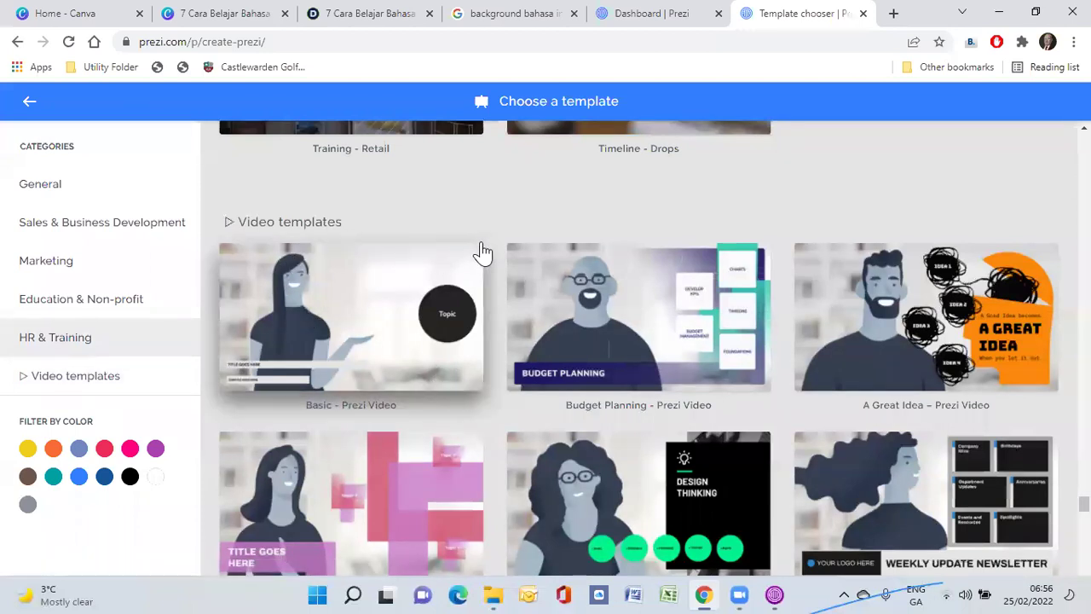
pyautogui.scroll(-1, 621, 318)
pyautogui.scroll(-3, 621, 318)
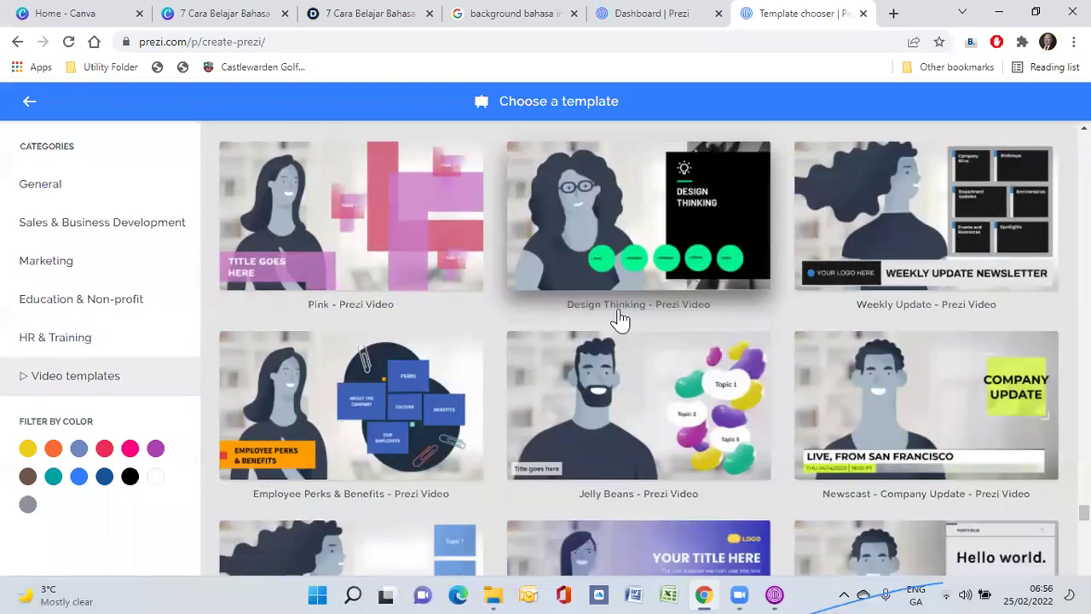
pyautogui.scroll(-5, 620, 318)
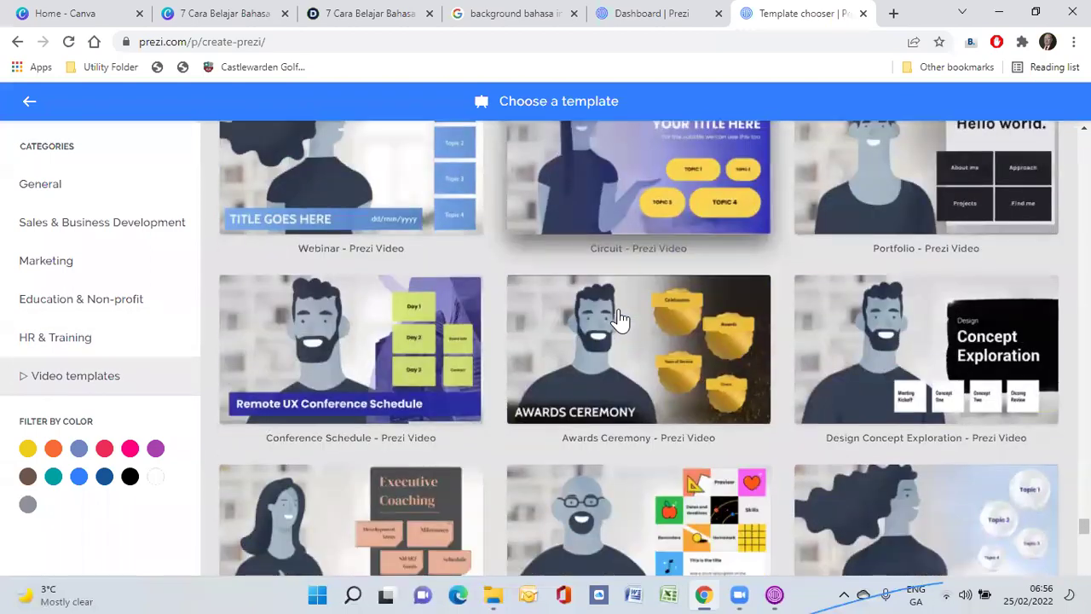
pyautogui.scroll(-8, 620, 318)
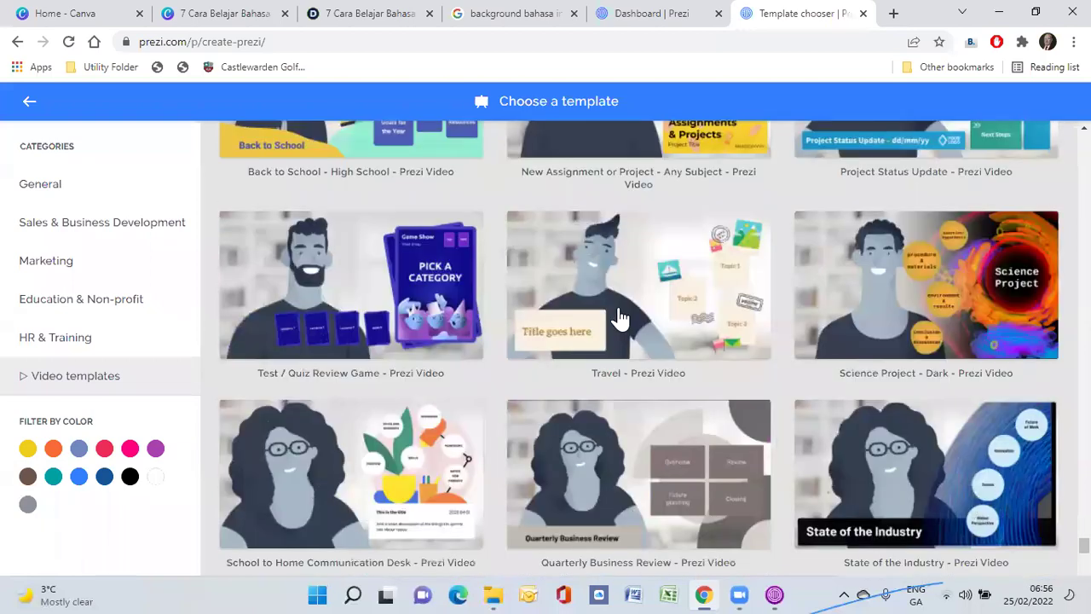
pyautogui.scroll(-12, 621, 318)
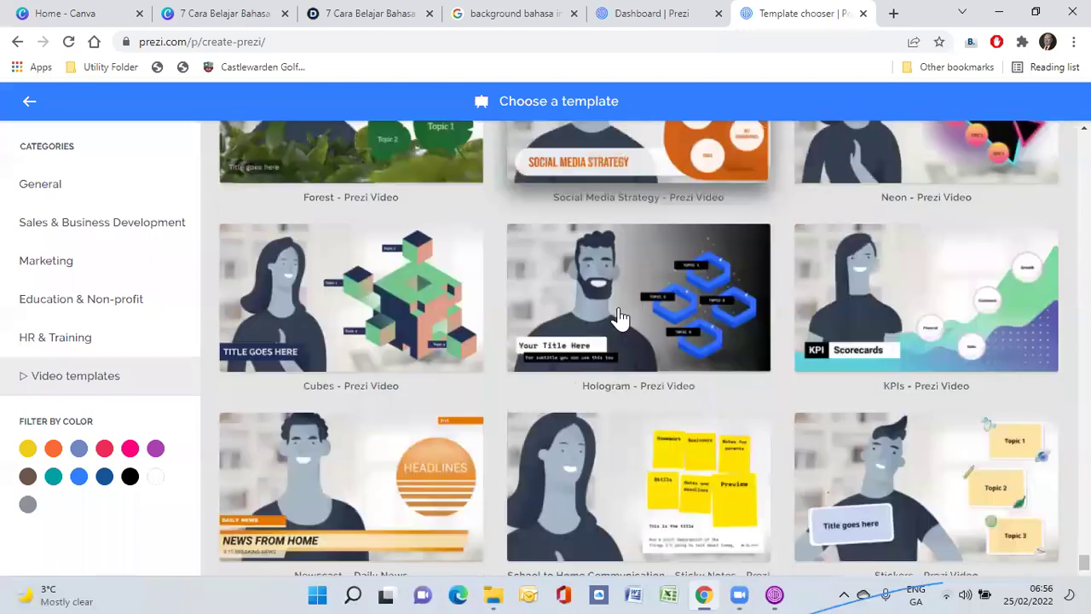
pyautogui.scroll(-5, 621, 318)
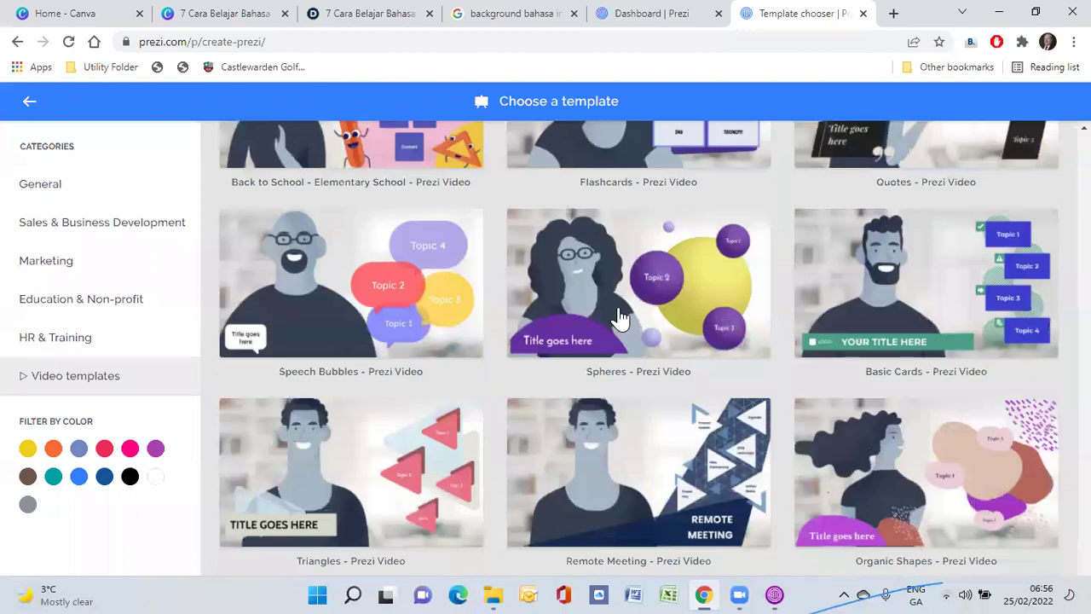
# Compare the school, project and topic-style designs among the Prezi Video templates
pyautogui.scroll(3, 621, 318)
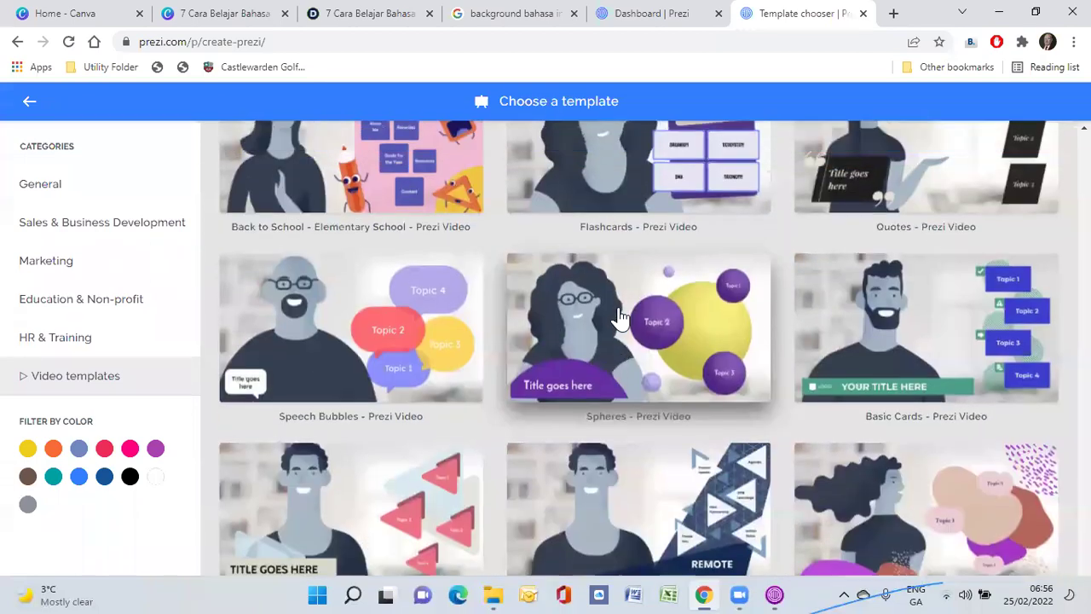
pyautogui.scroll(5, 621, 318)
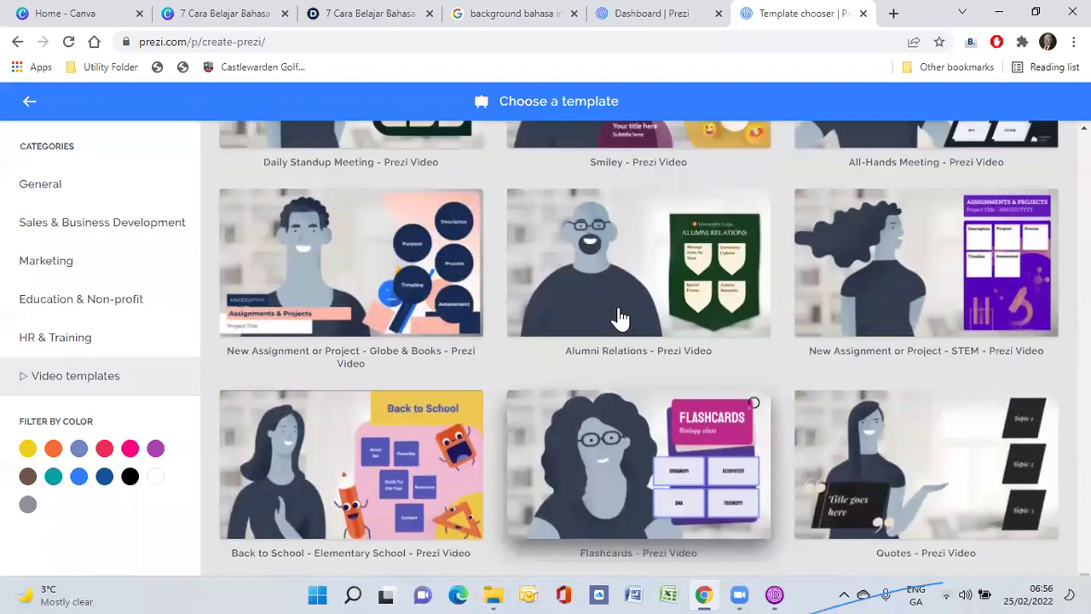
pyautogui.scroll(10, 621, 318)
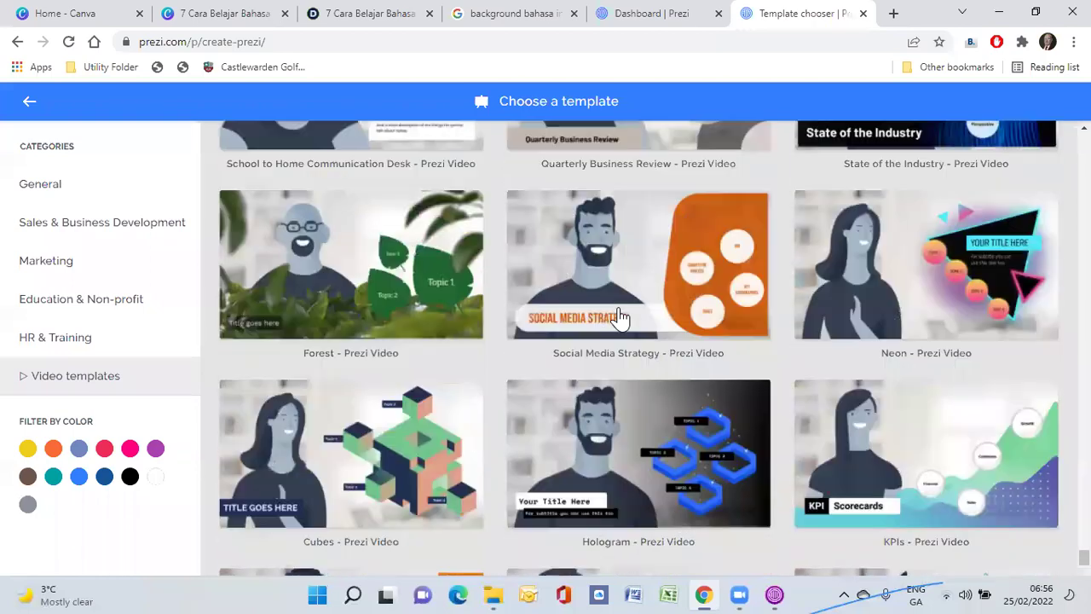
pyautogui.scroll(4, 620, 318)
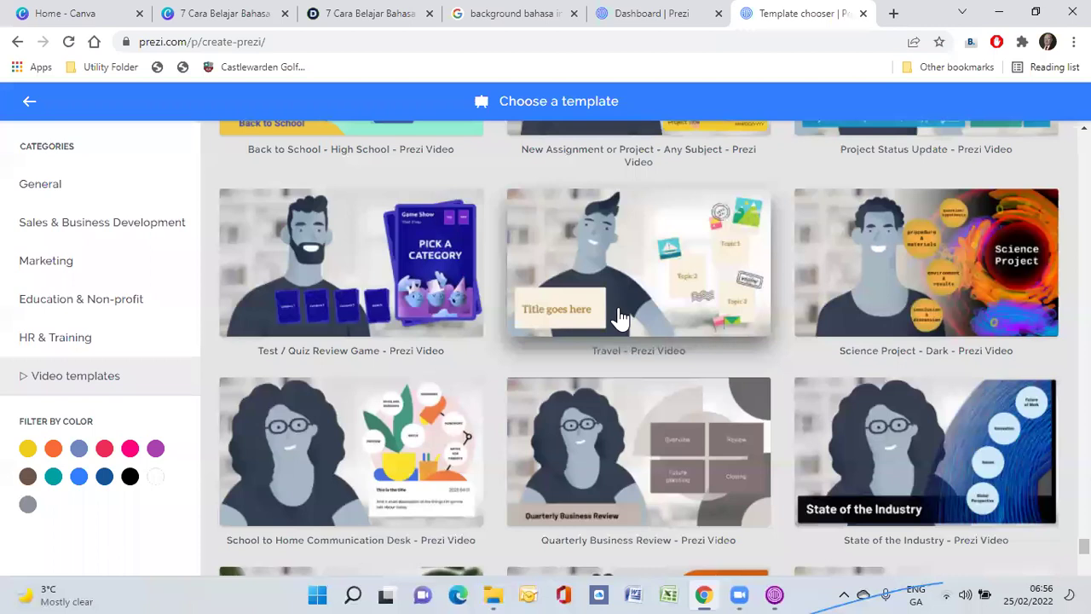
pyautogui.scroll(-1, 621, 318)
pyautogui.scroll(2, 621, 318)
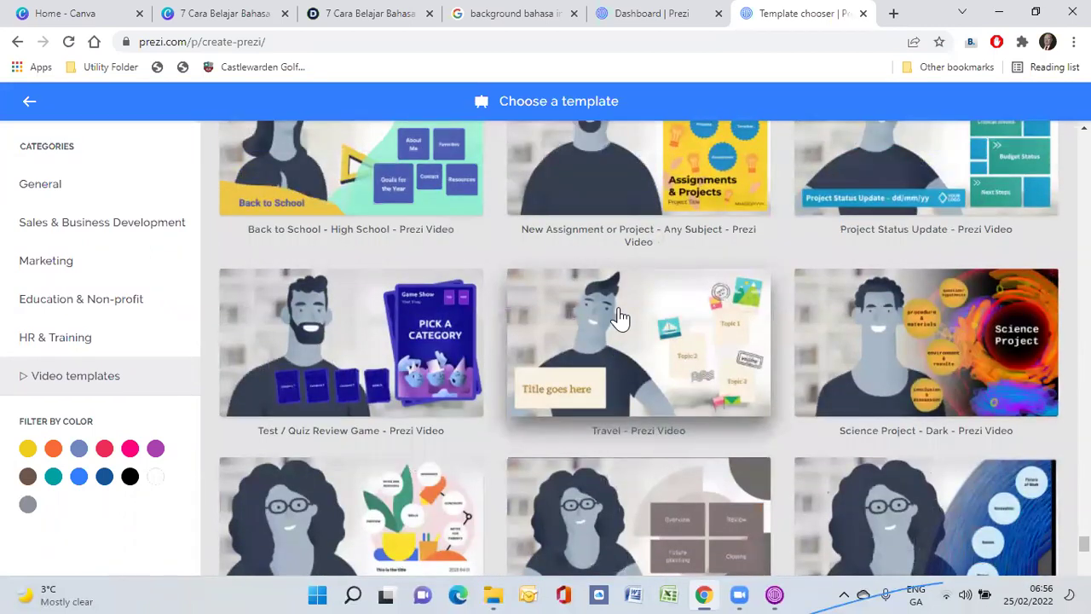
pyautogui.scroll(2, 620, 318)
pyautogui.scroll(-1, 621, 318)
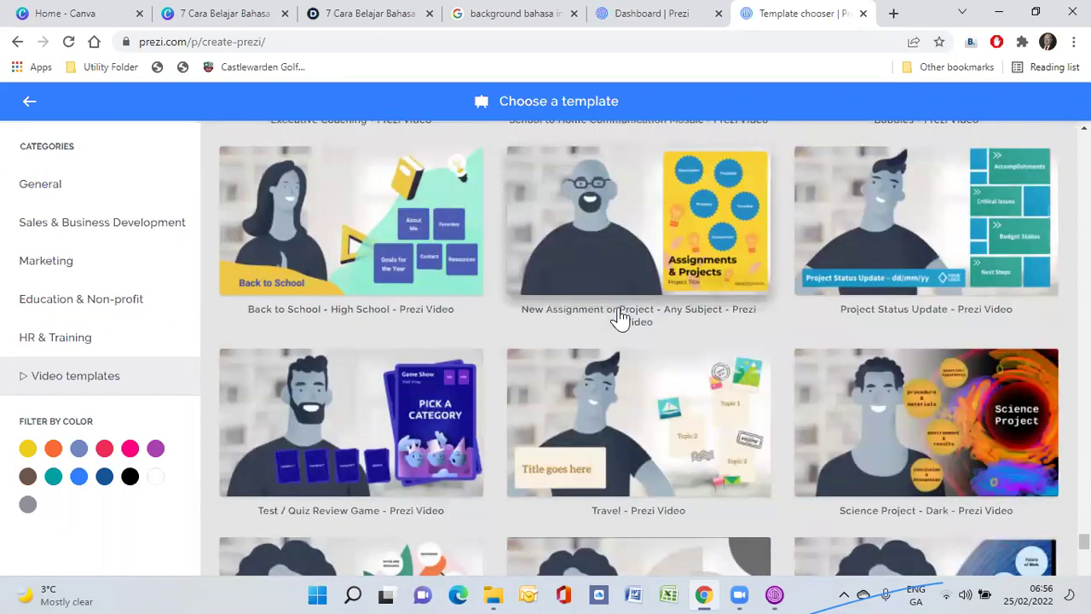
pyautogui.scroll(3, 614, 319)
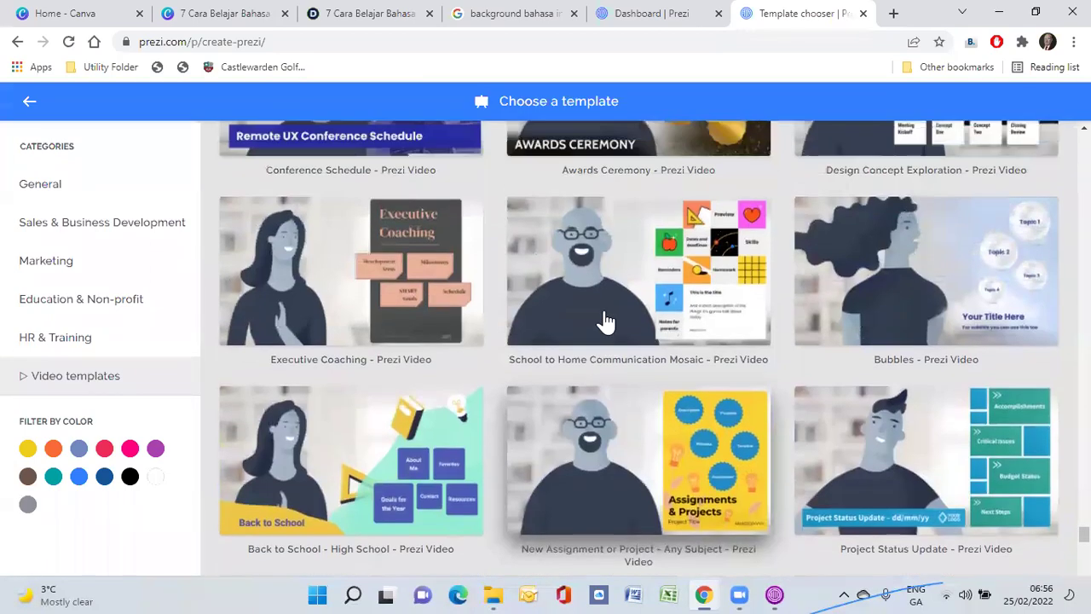
pyautogui.scroll(3, 605, 320)
pyautogui.scroll(-7, 605, 319)
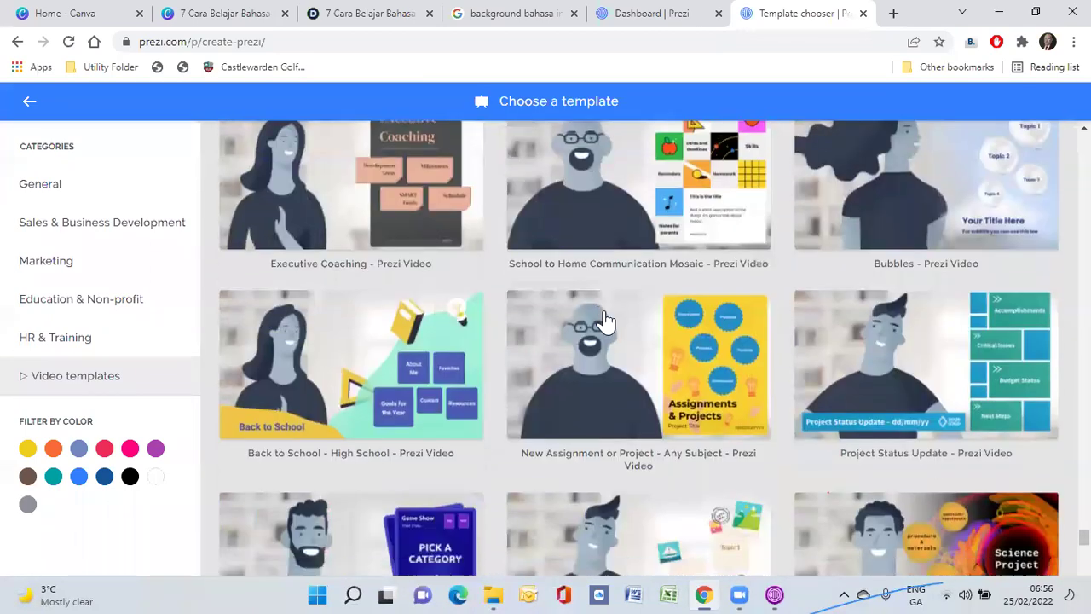
pyautogui.scroll(-8, 605, 320)
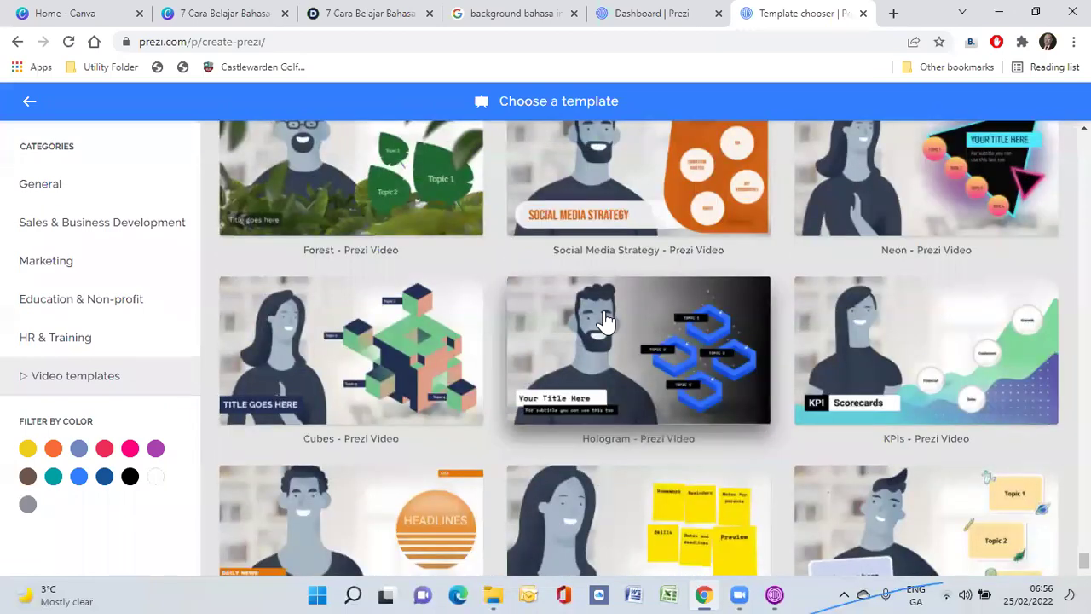
pyautogui.scroll(7, 606, 319)
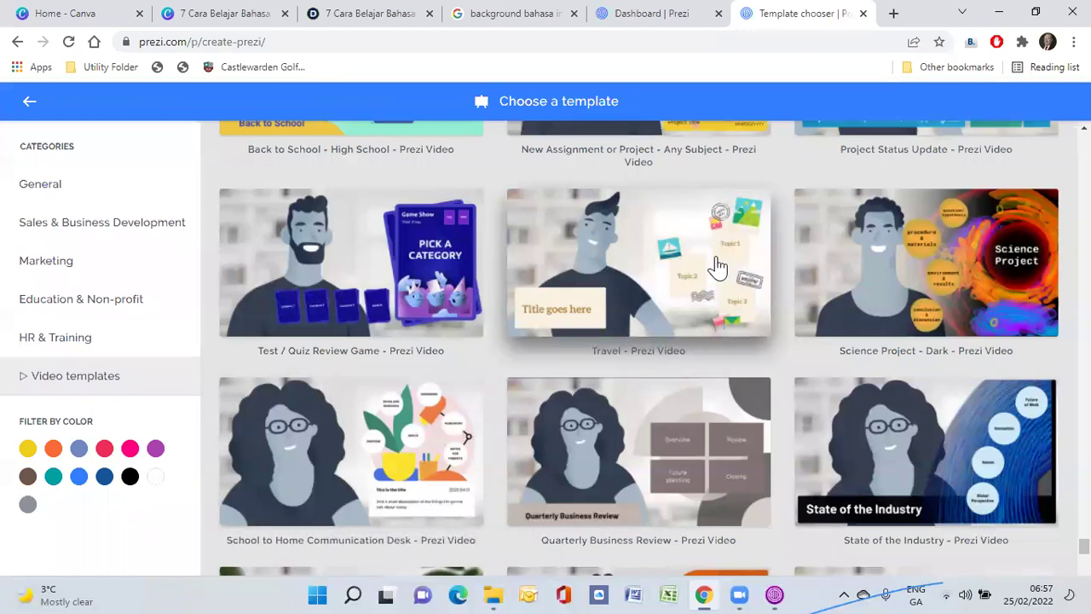
pyautogui.scroll(-2, 416, 336)
pyautogui.scroll(-10, 418, 341)
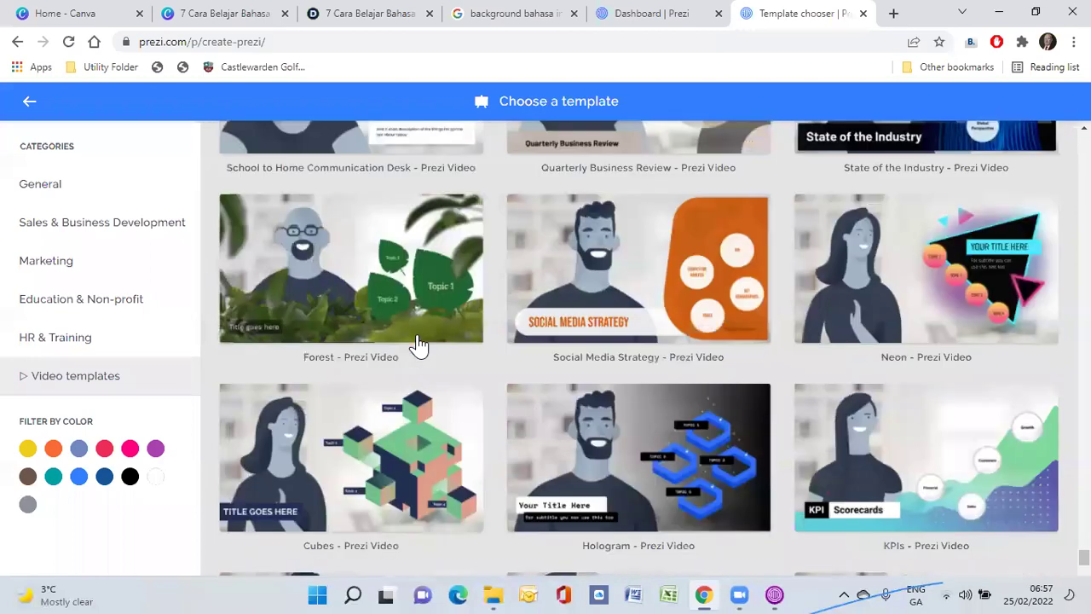
pyautogui.scroll(-5, 418, 345)
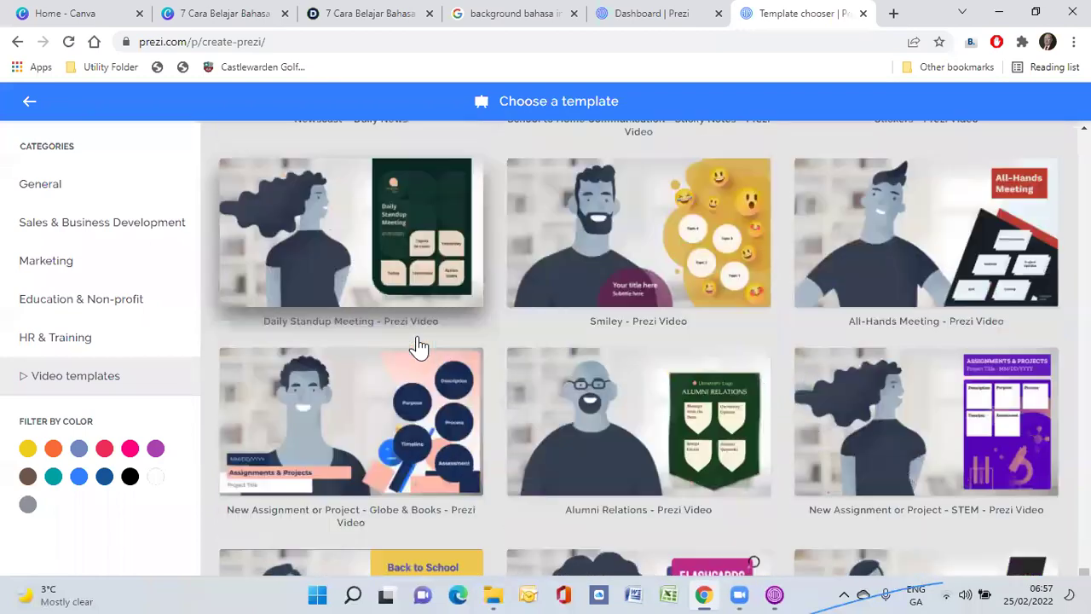
pyautogui.scroll(-3, 418, 346)
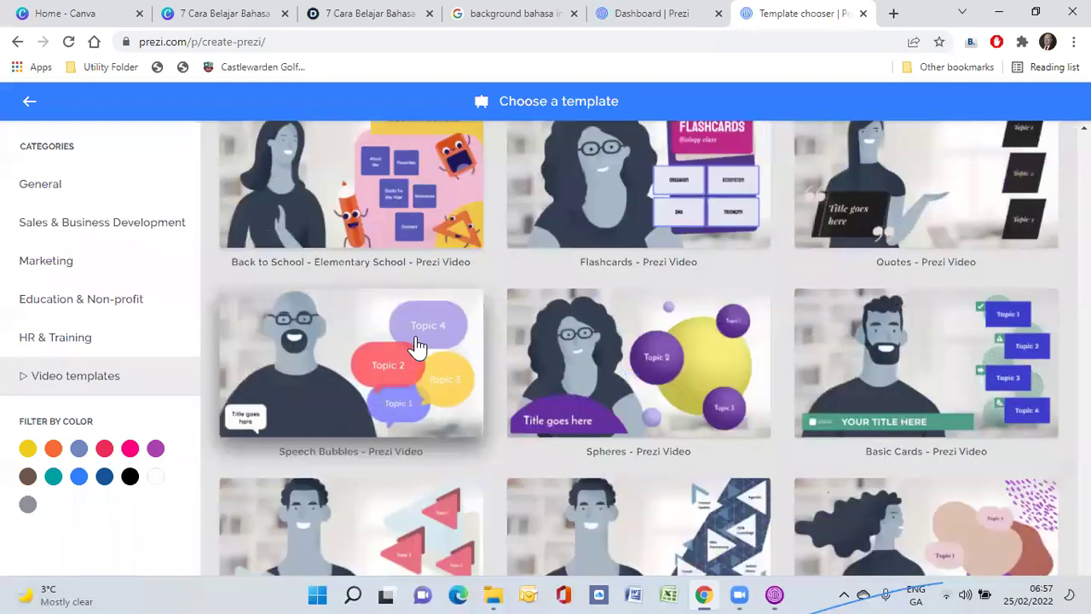
# Preview the School to Home Communication Desk video template and create the presentation from it
pyautogui.scroll(12, 418, 345)
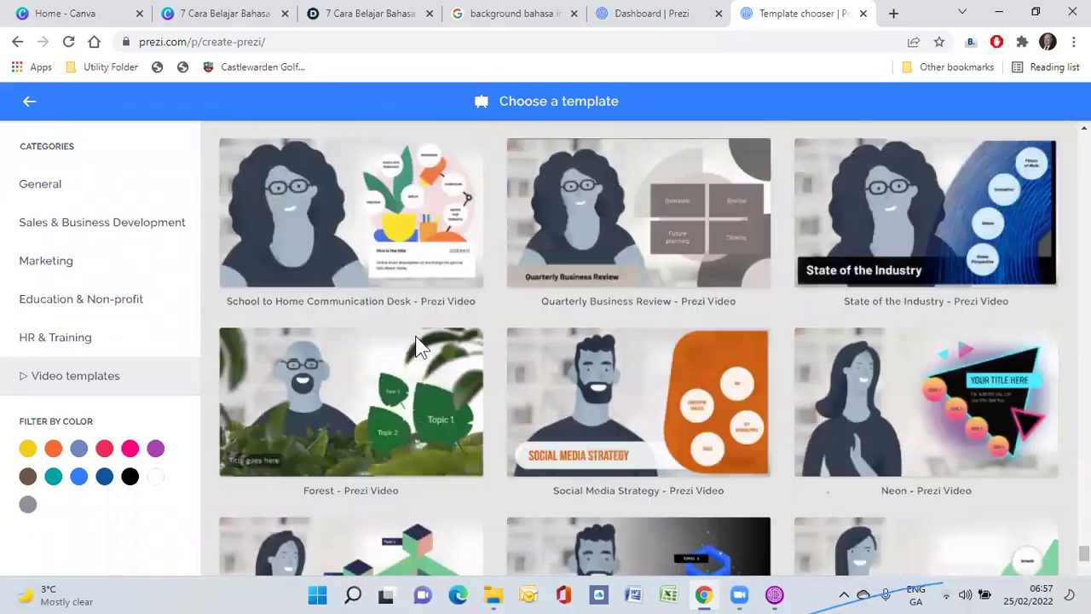
pyautogui.scroll(3, 416, 336)
pyautogui.click(414, 347)
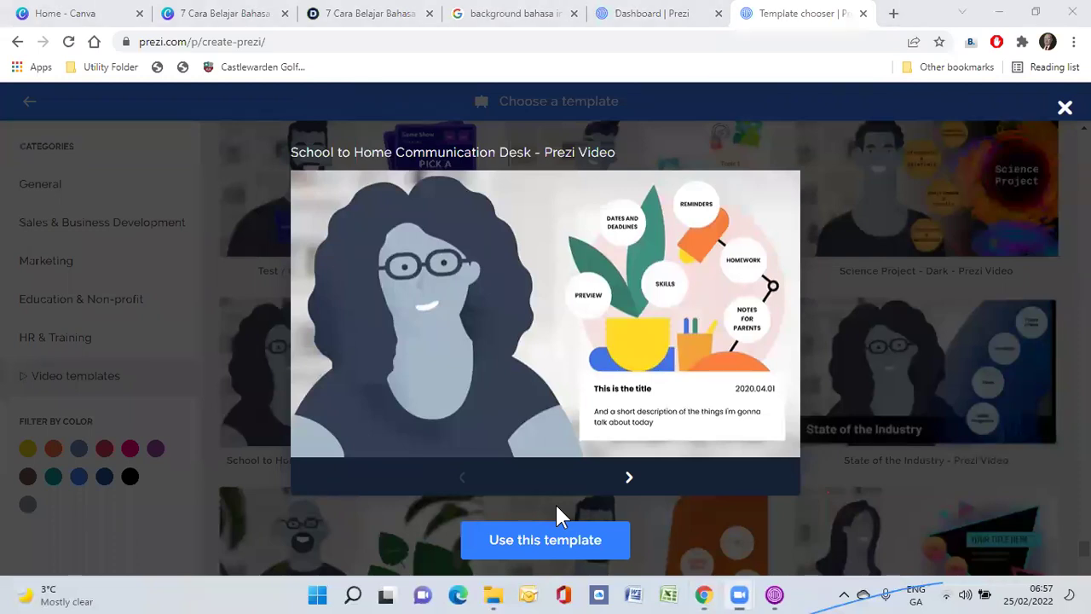
pyautogui.click(544, 542)
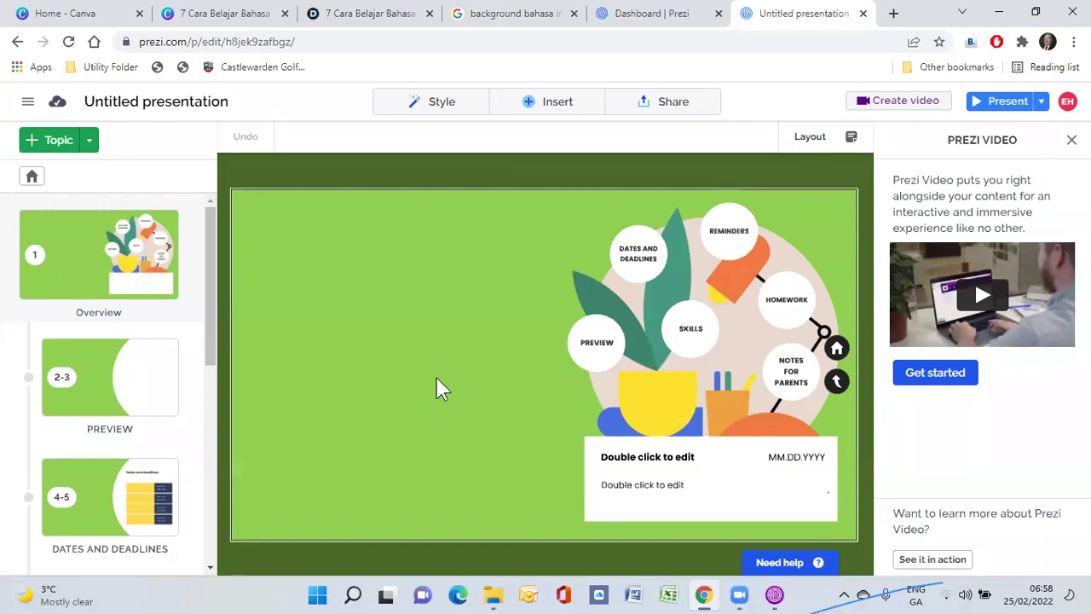
# Replace the title placeholder on the Overview slide's white card with "7 Cara Cepat Belajar Bahasa Inggris"
pyautogui.click(132, 269)
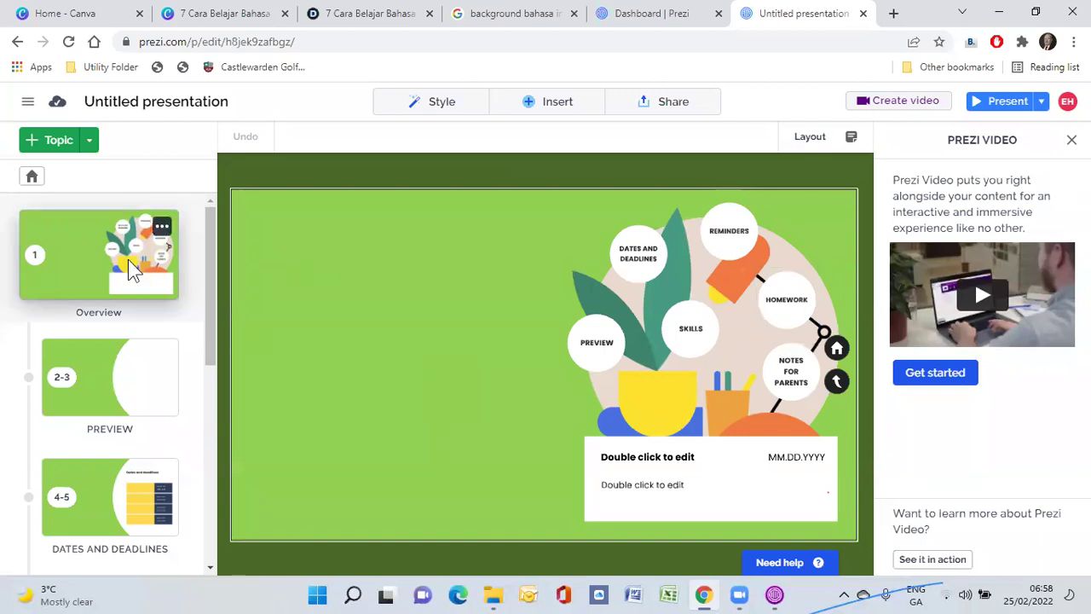
pyautogui.click(670, 467)
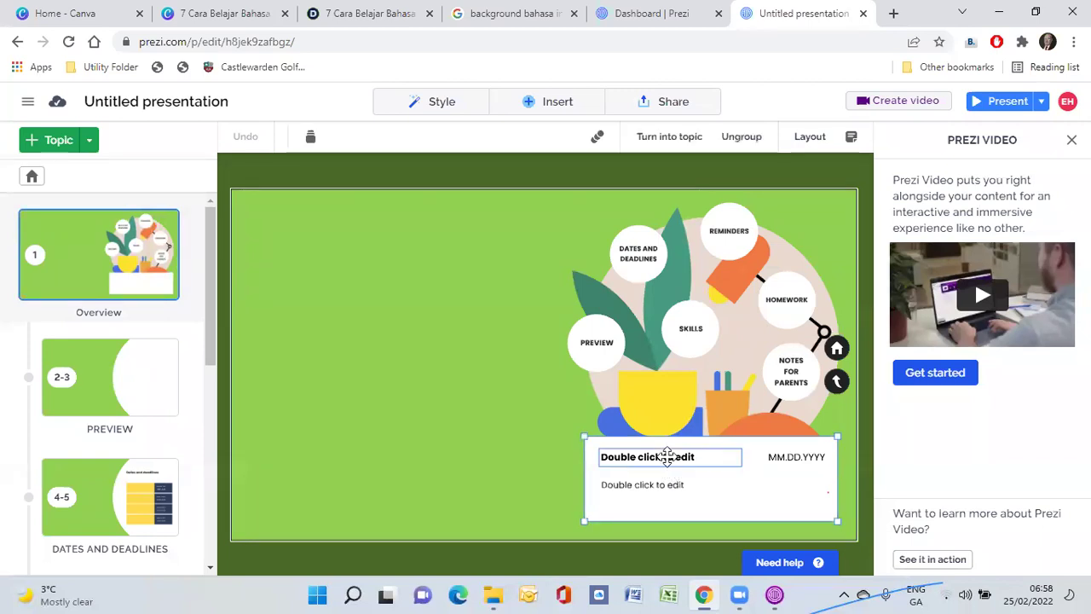
pyautogui.click(672, 460)
pyautogui.press('BackSpace')
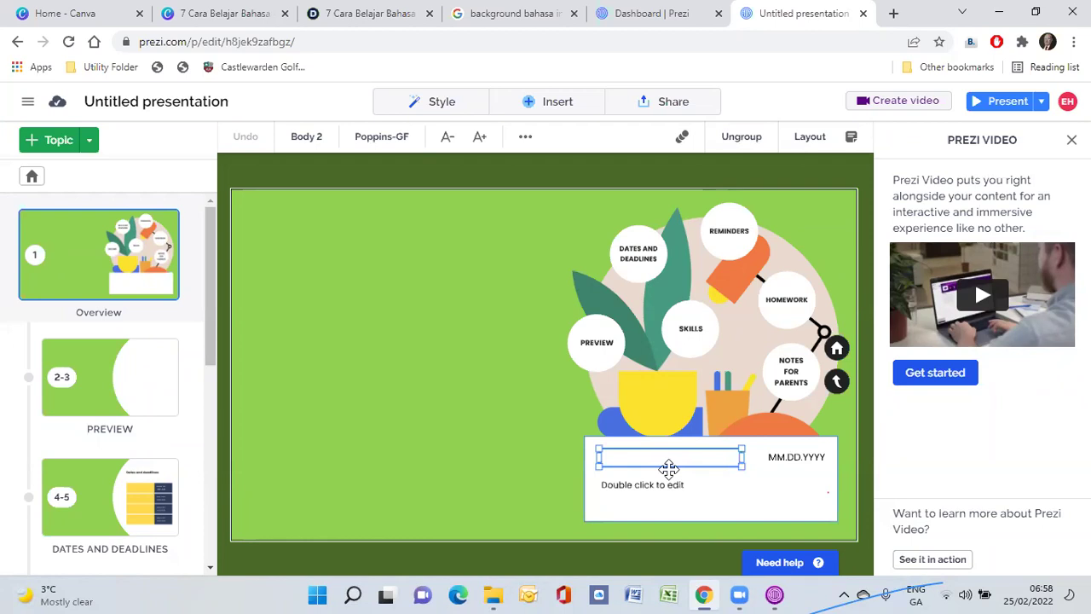
pyautogui.write('7 Cara Belajar')
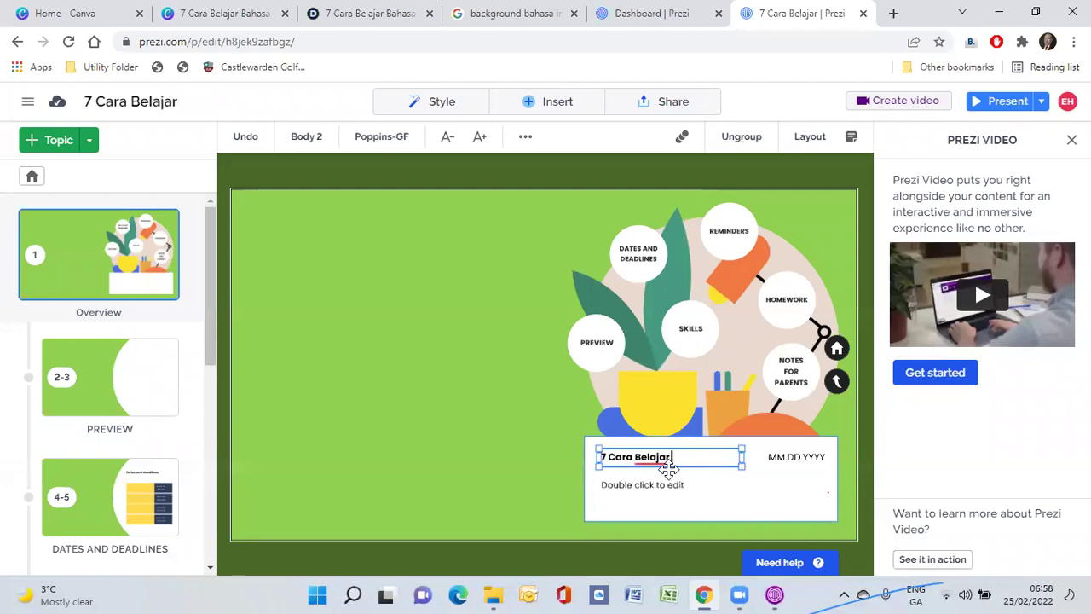
pyautogui.press('BackSpace')
pyautogui.press('BackSpace')
pyautogui.press('BackSpace')
pyautogui.press('BackSpace')
pyautogui.press('BackSpace')
pyautogui.press('BackSpace')
pyautogui.press('BackSpace')
pyautogui.write('Cepat Belaajar')
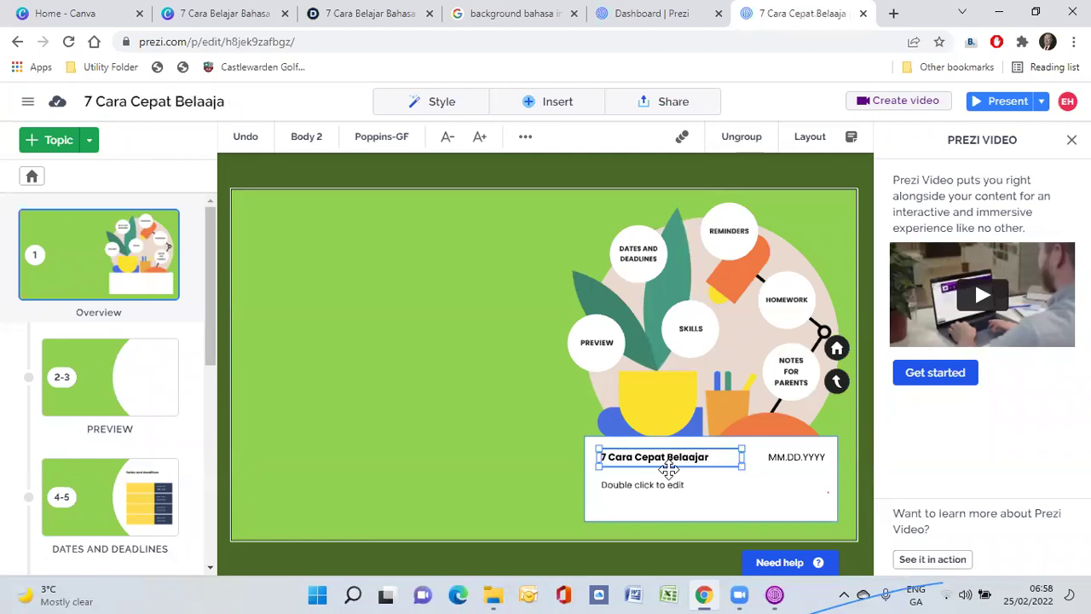
pyautogui.write('jar Bahsa')
pyautogui.press('BackSpace')
pyautogui.press('BackSpace')
pyautogui.write('asa In')
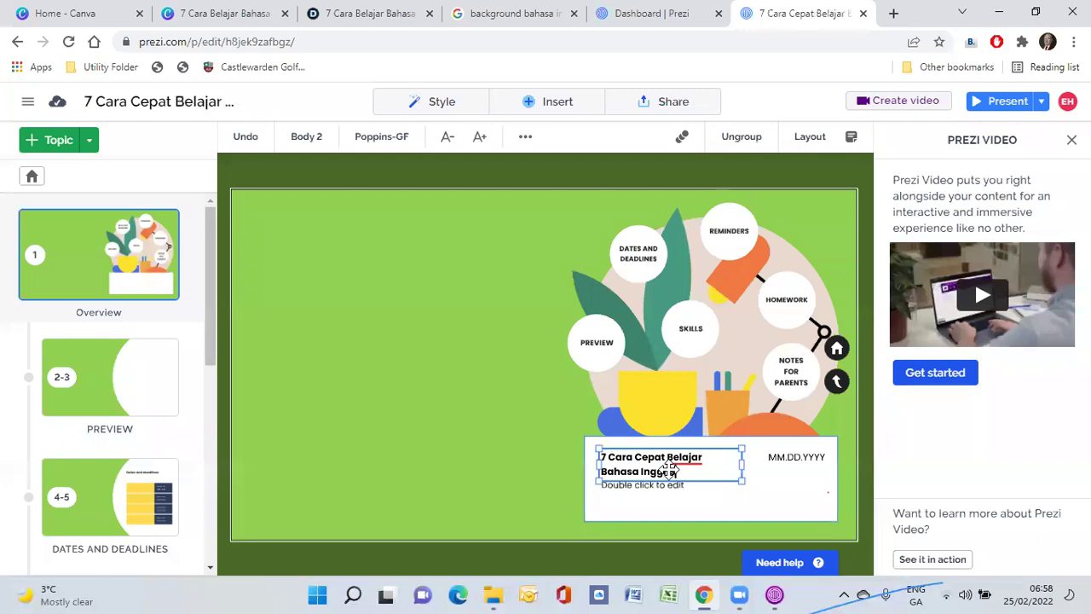
pyautogui.write('ggris')
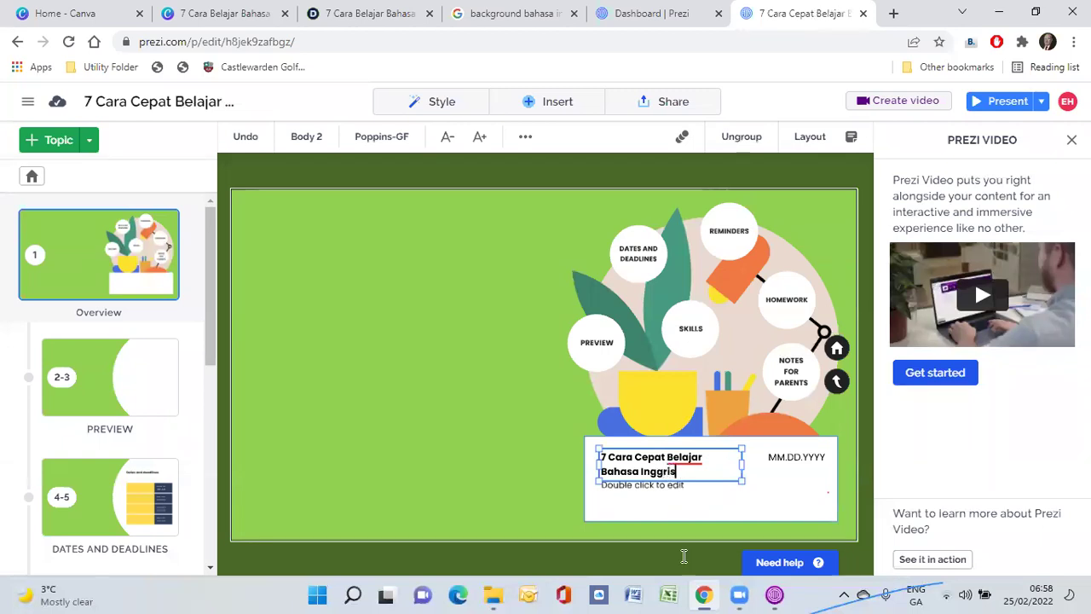
# Fit the Overview title on one line across the white card, with the subtitle and date placeholders spaced below it
pyautogui.moveTo(742, 462); pyautogui.dragTo(808, 535)
pyautogui.click(808, 486)
pyautogui.click(809, 486)
pyautogui.click(765, 479)
pyautogui.moveTo(793, 496); pyautogui.dragTo(822, 507)
# Replace the subtitle placeholder on the Overview card with "by" followed by the author's full name
pyautogui.click(648, 504)
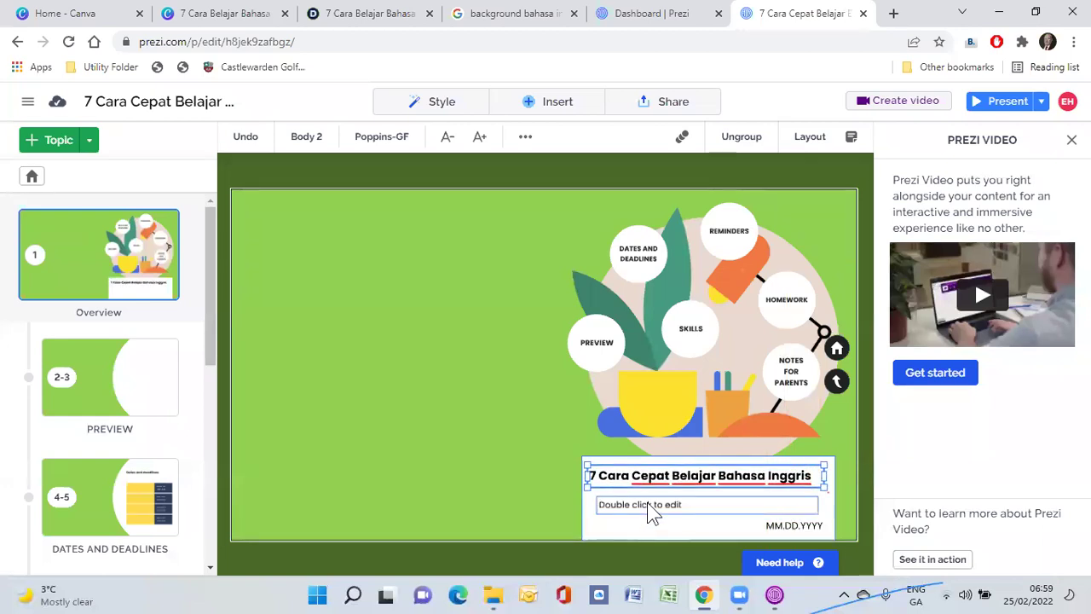
pyautogui.click(648, 503)
pyautogui.write('by Bryan Cipta \\pe')
pyautogui.press('BackSpace')
pyautogui.press('BackSpace')
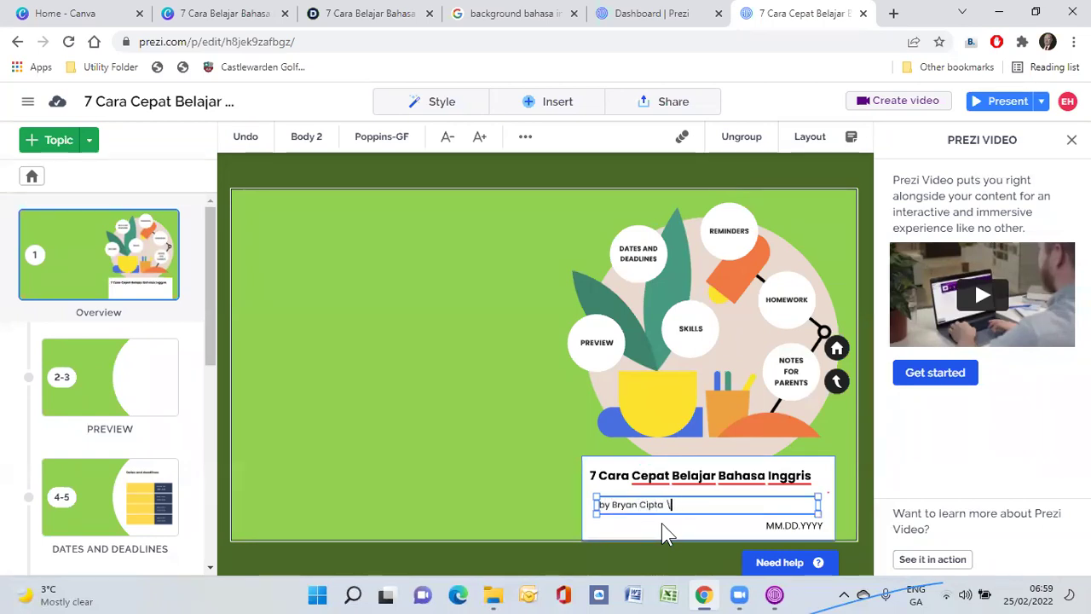
pyautogui.write('Perdana Putra')
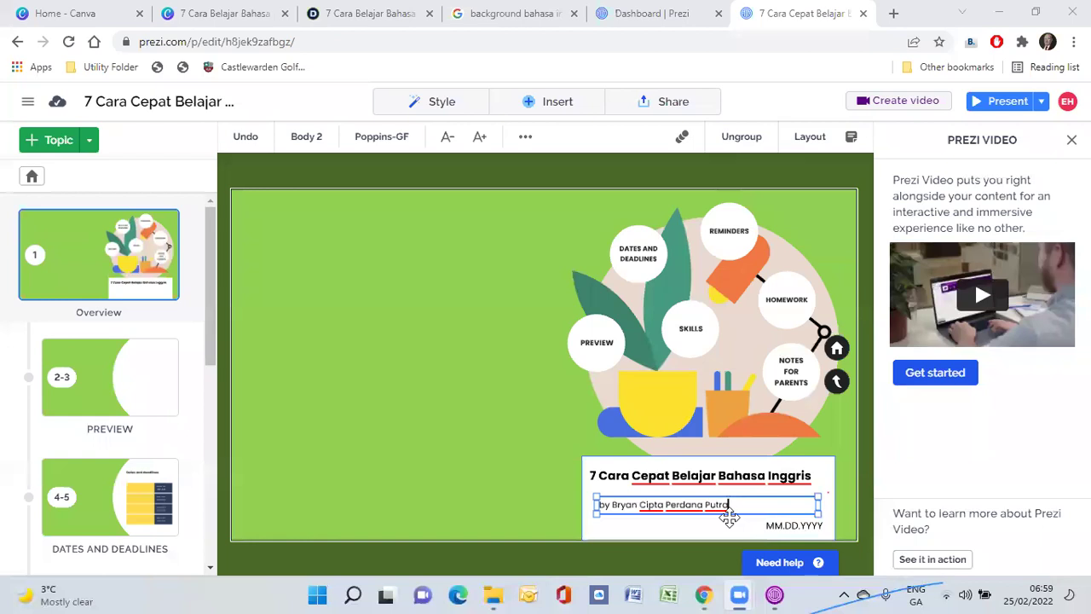
# Replace the MM.DD.YYYY placeholder on the Overview card with the date 25.02.2022
pyautogui.click(798, 532)
pyautogui.click(777, 529)
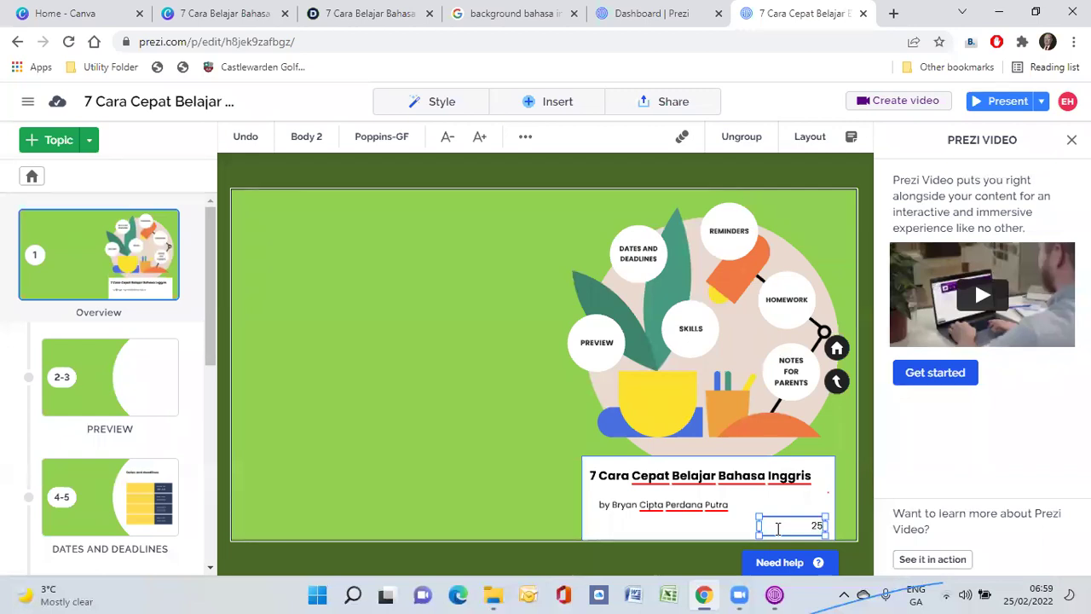
pyautogui.write('2.2022')
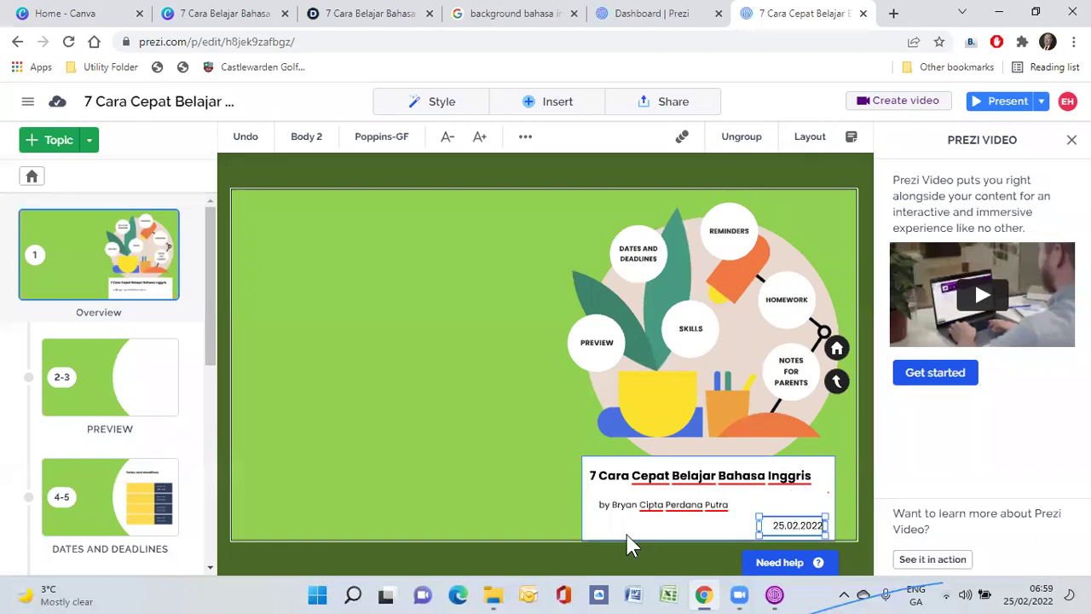
pyautogui.click(628, 528)
pyautogui.click(517, 415)
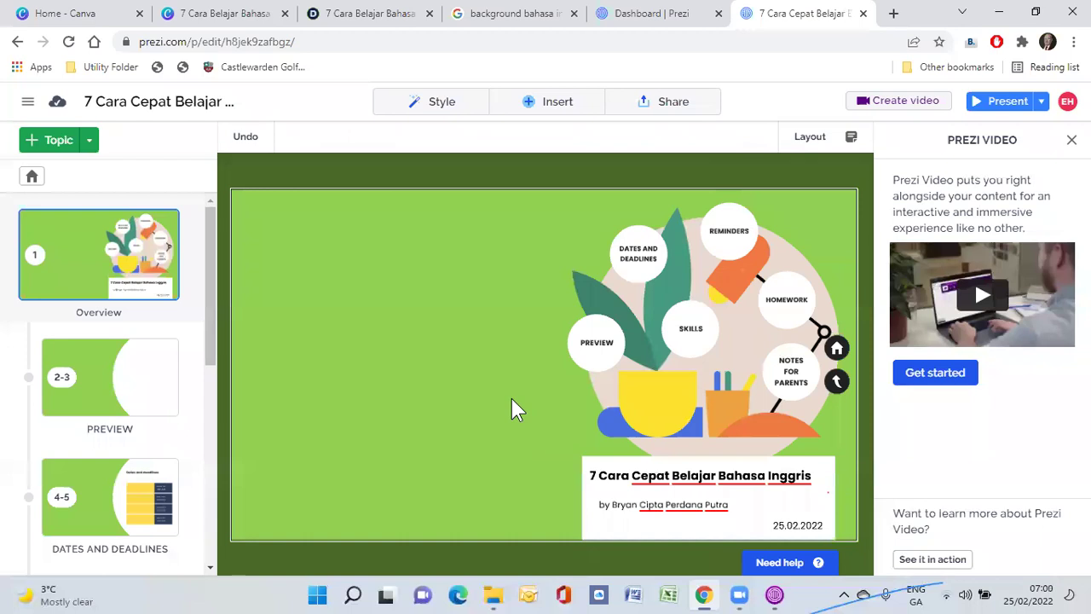
pyautogui.click(119, 397)
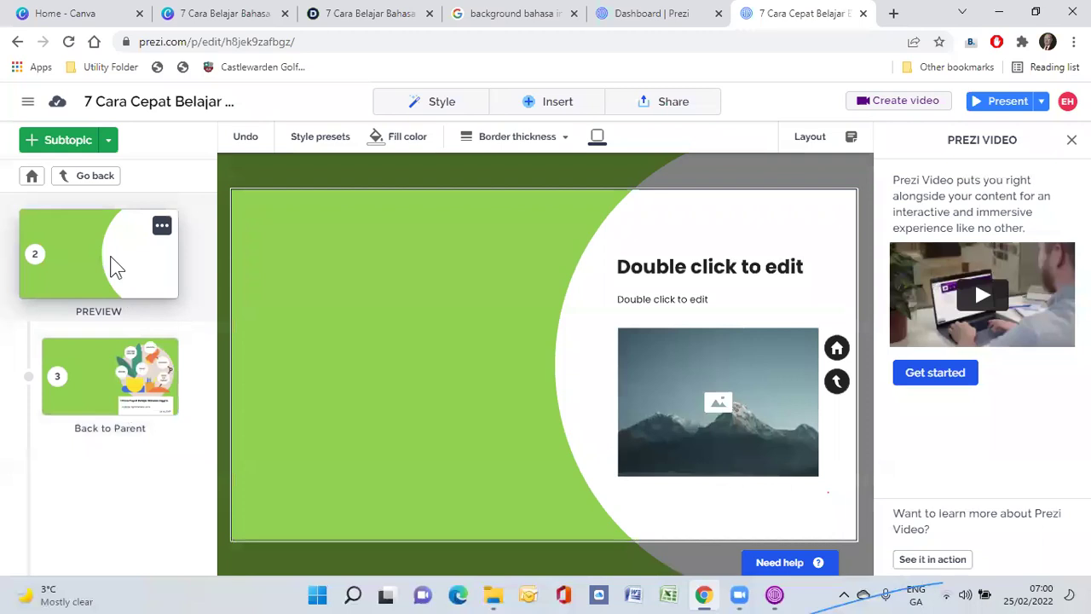
pyautogui.click(31, 178)
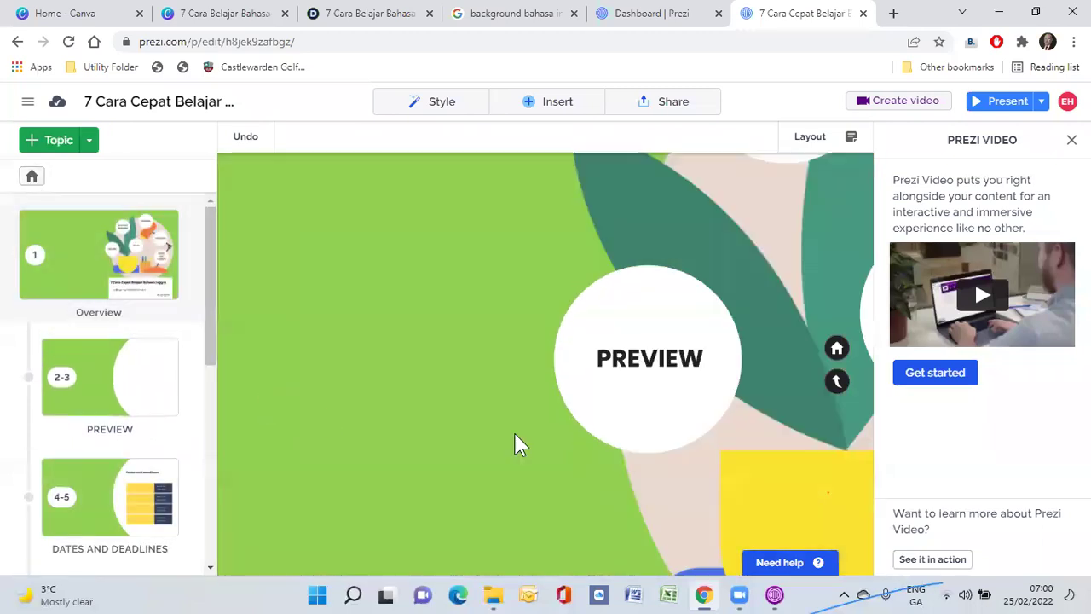
pyautogui.click(597, 345)
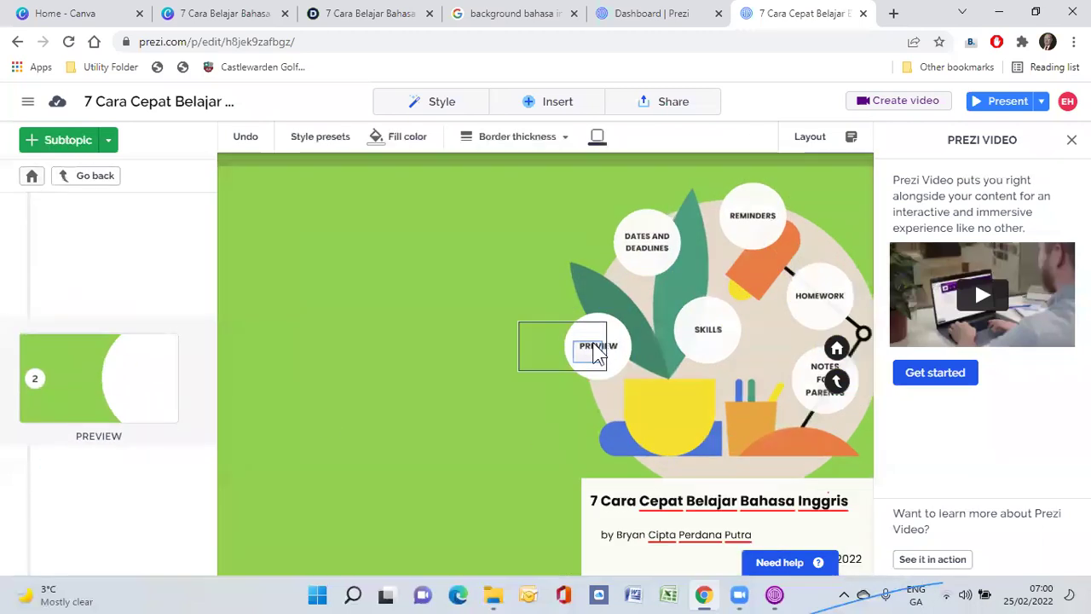
pyautogui.click(32, 176)
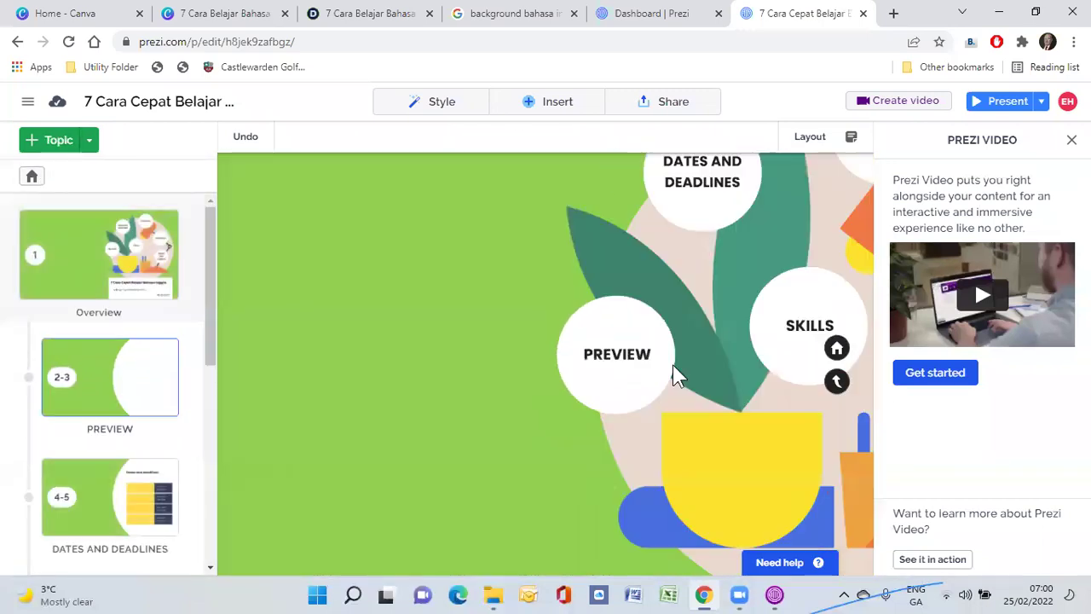
# Rename the PREVIEW topic circle on the Overview slide as "TEMA" in capitals
pyautogui.click(599, 349)
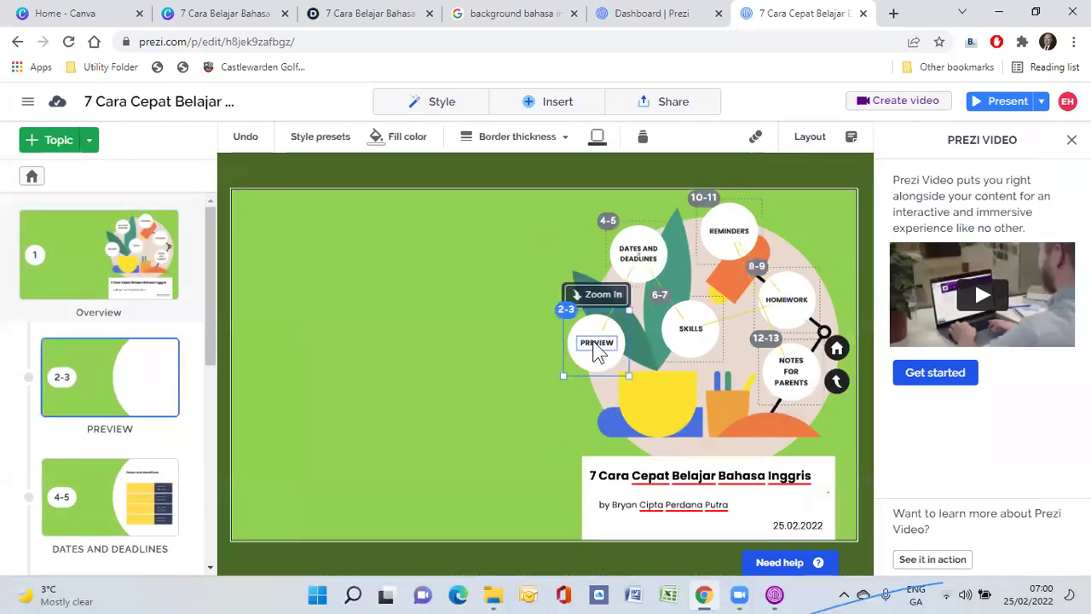
pyautogui.click(596, 346)
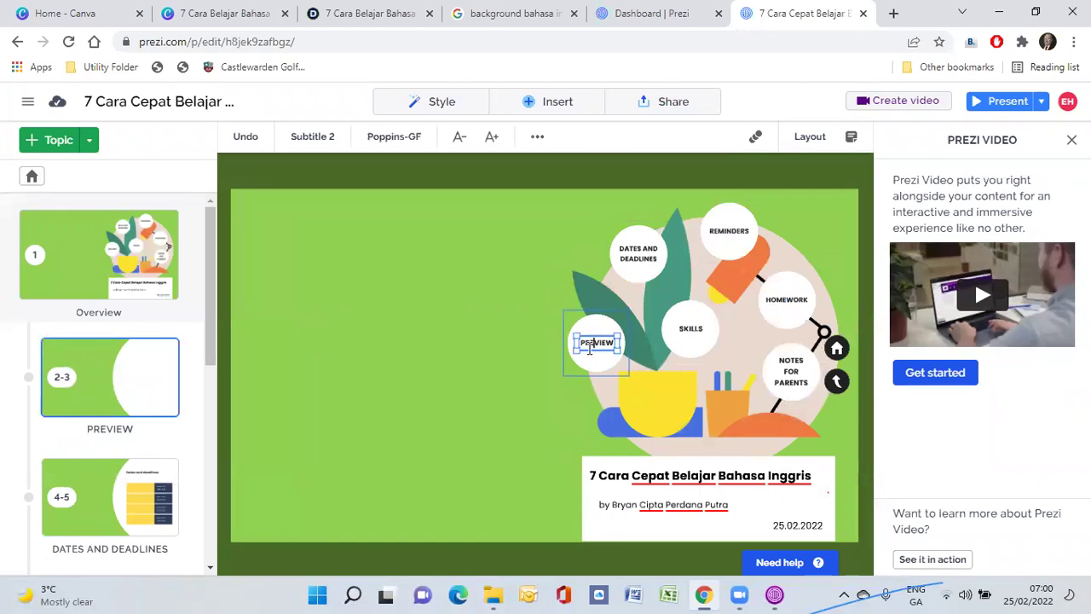
pyautogui.doubleClick(589, 351)
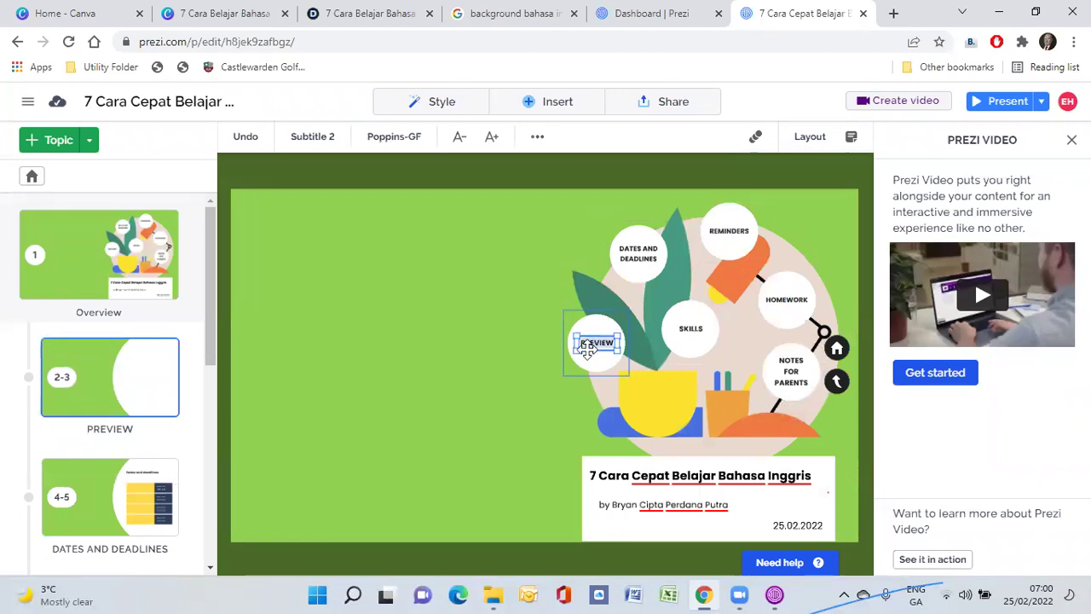
pyautogui.write('tema')
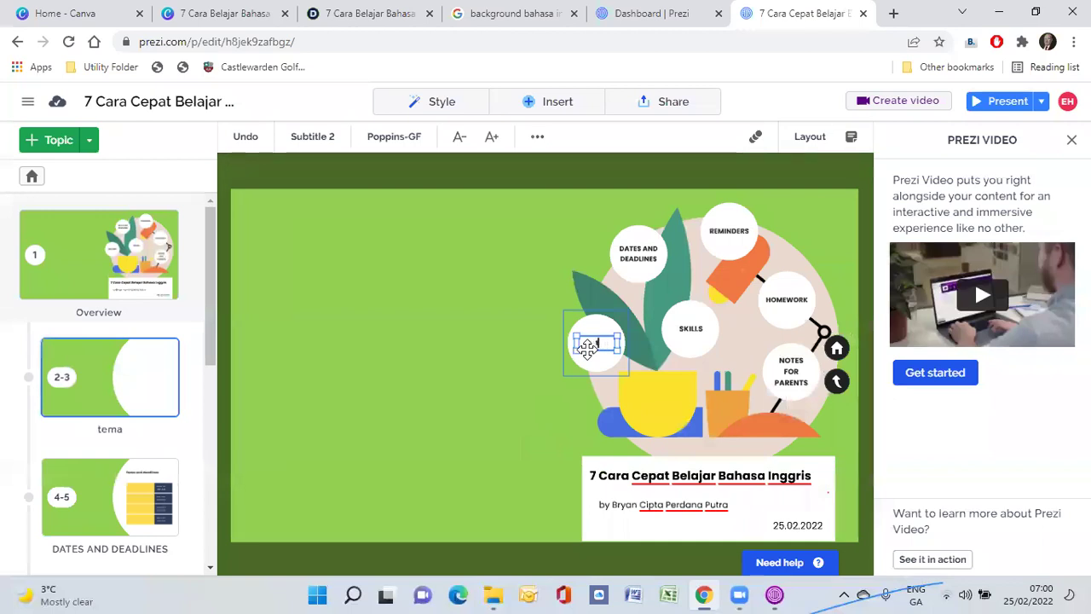
pyautogui.press('BackSpace')
pyautogui.press('BackSpace')
pyautogui.press('BackSpace')
pyautogui.press('BackSpace')
pyautogui.write('TEMA')
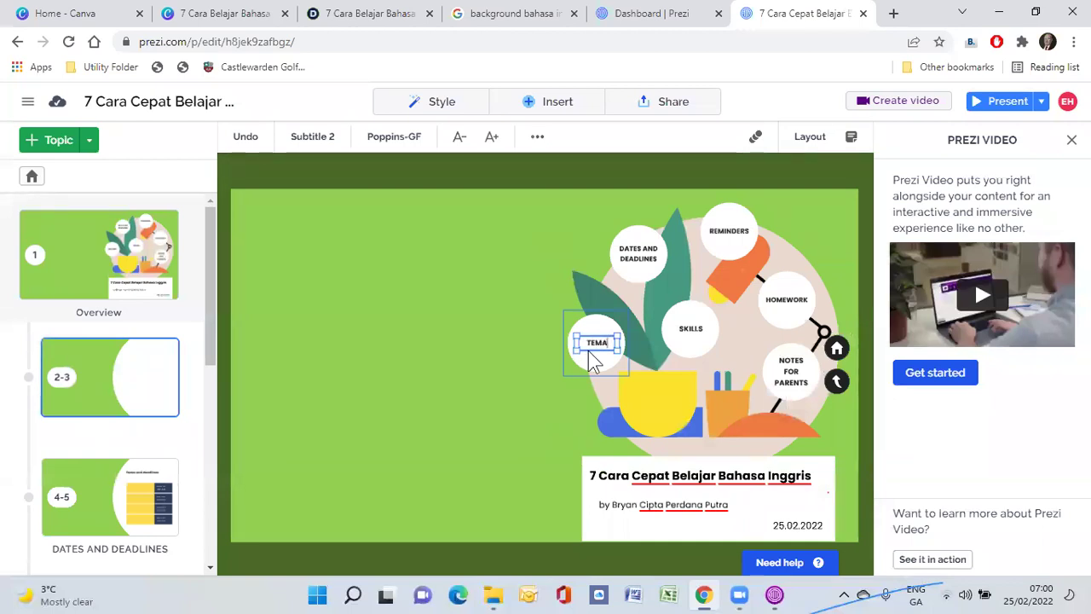
pyautogui.click(532, 347)
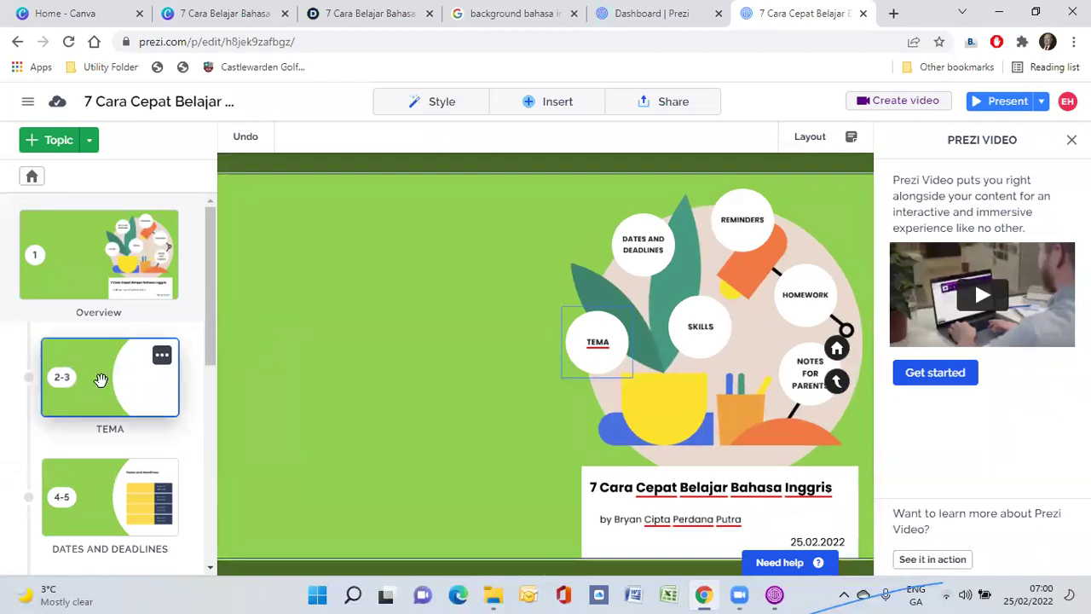
# Open the TEMA topic's slide and replace its heading placeholder with "TEMA"
pyautogui.doubleClick(608, 372)
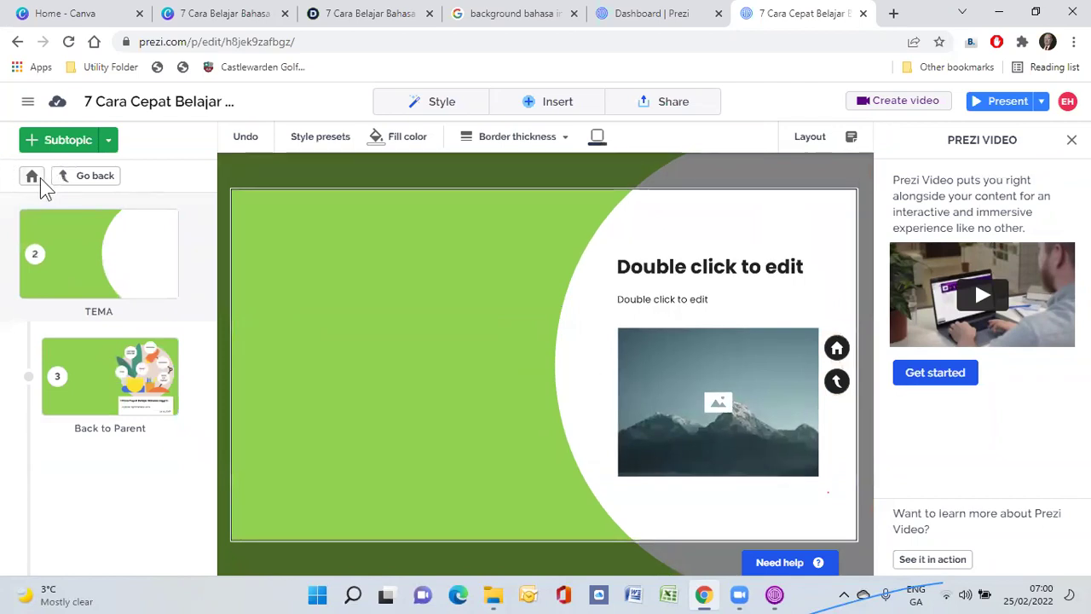
pyautogui.click(34, 176)
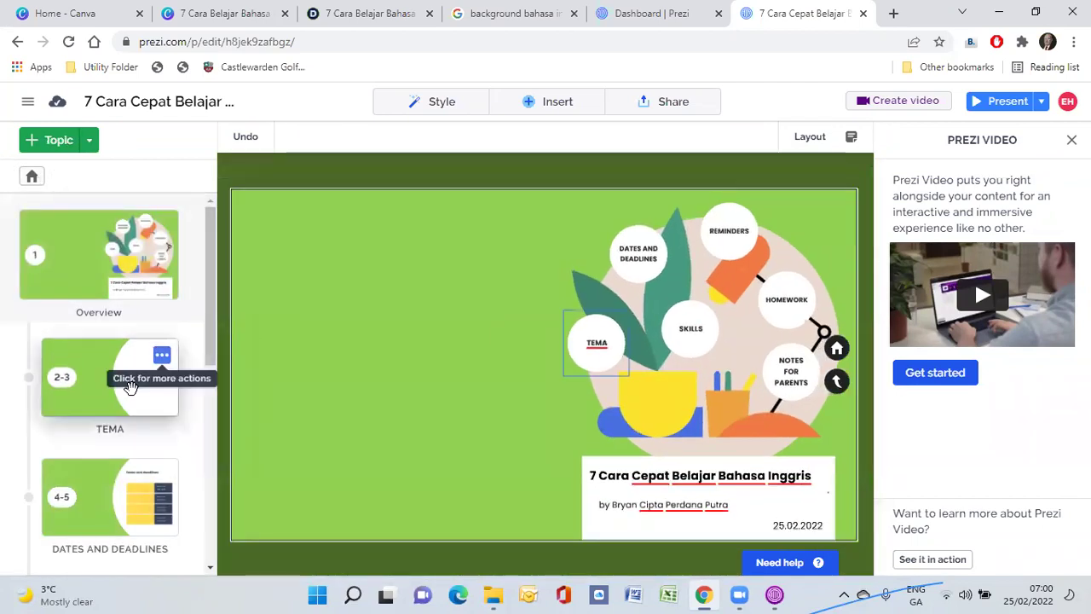
pyautogui.click(126, 398)
pyautogui.click(478, 404)
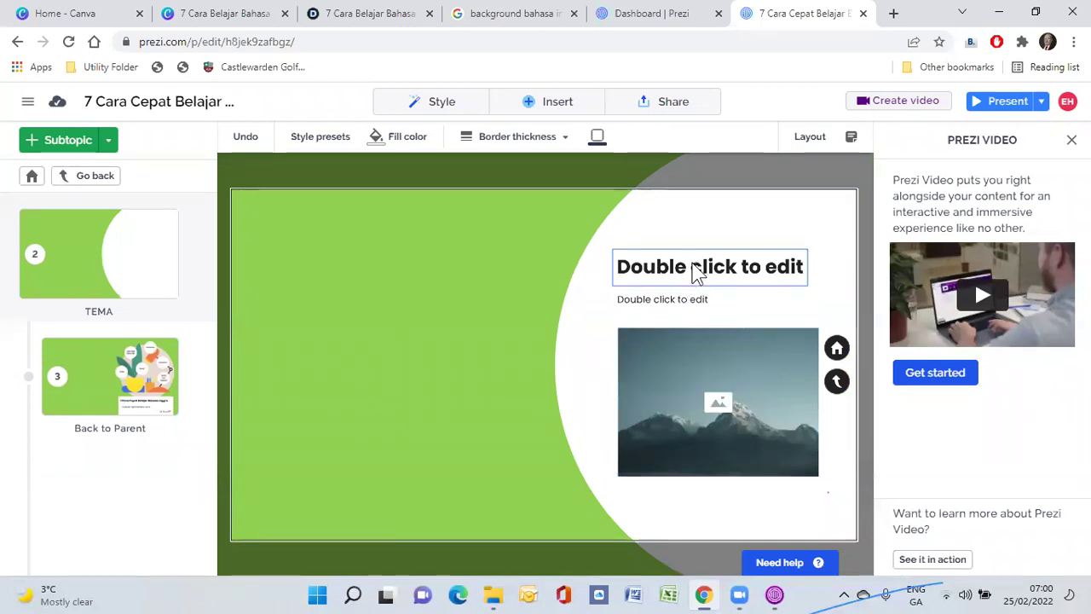
pyautogui.click(694, 270)
pyautogui.click(692, 273)
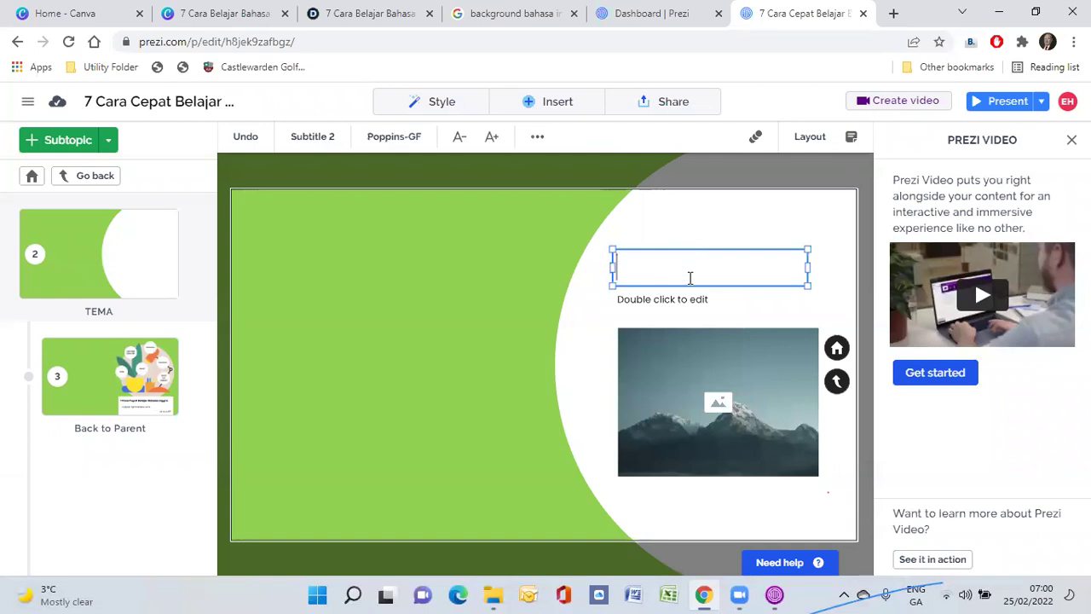
pyautogui.write('TEma')
pyautogui.press('BackSpace')
pyautogui.press('BackSpace')
pyautogui.write('MA')
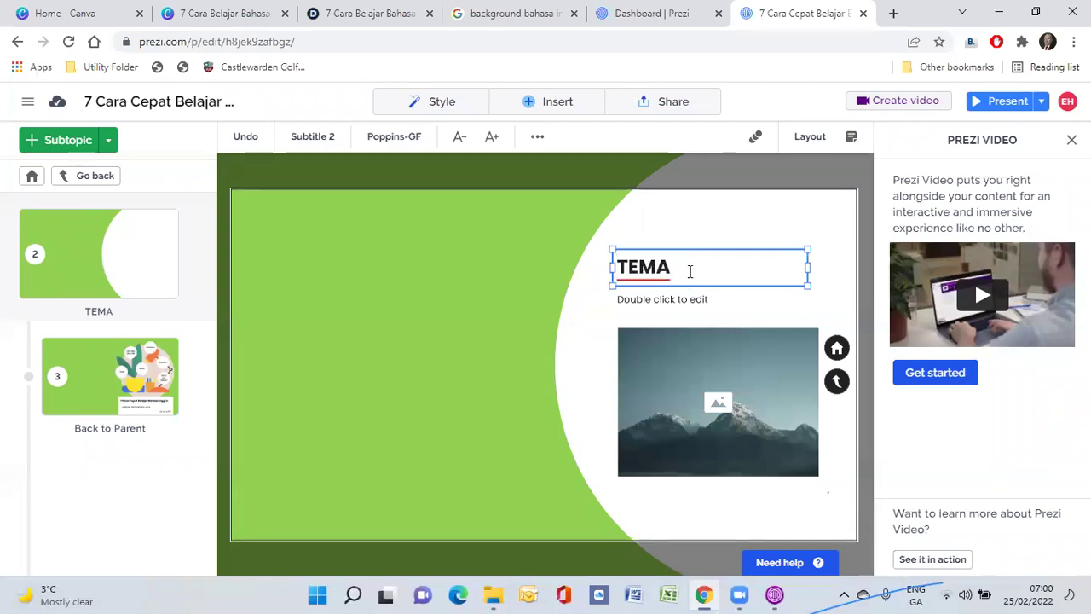
# Replace the body text placeholder under the TEMA heading with "by" followed by the author's full name
pyautogui.click(688, 300)
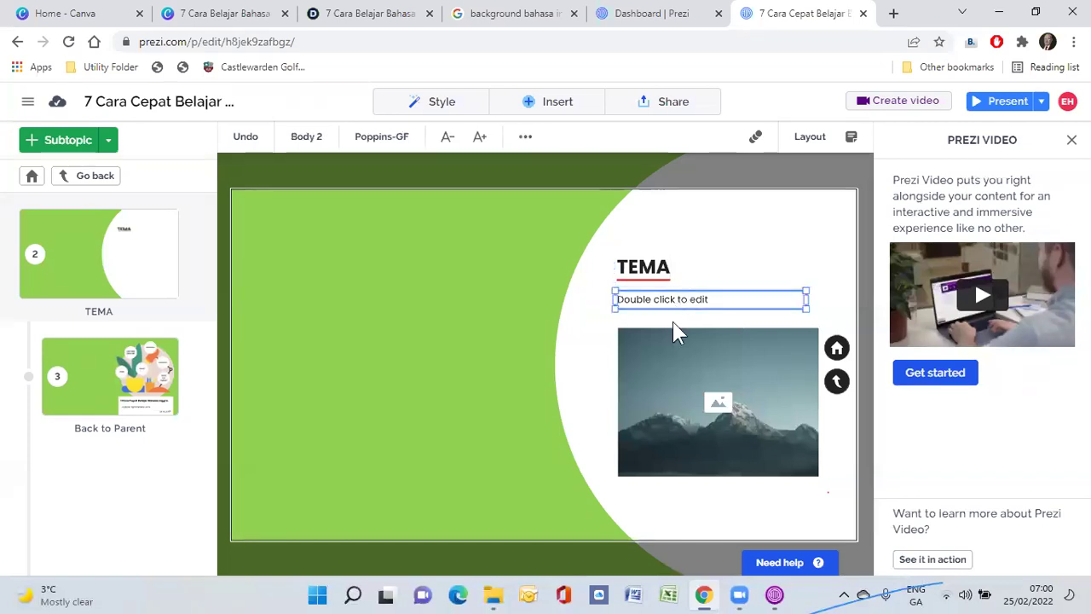
pyautogui.doubleClick(689, 300)
pyautogui.write('BY')
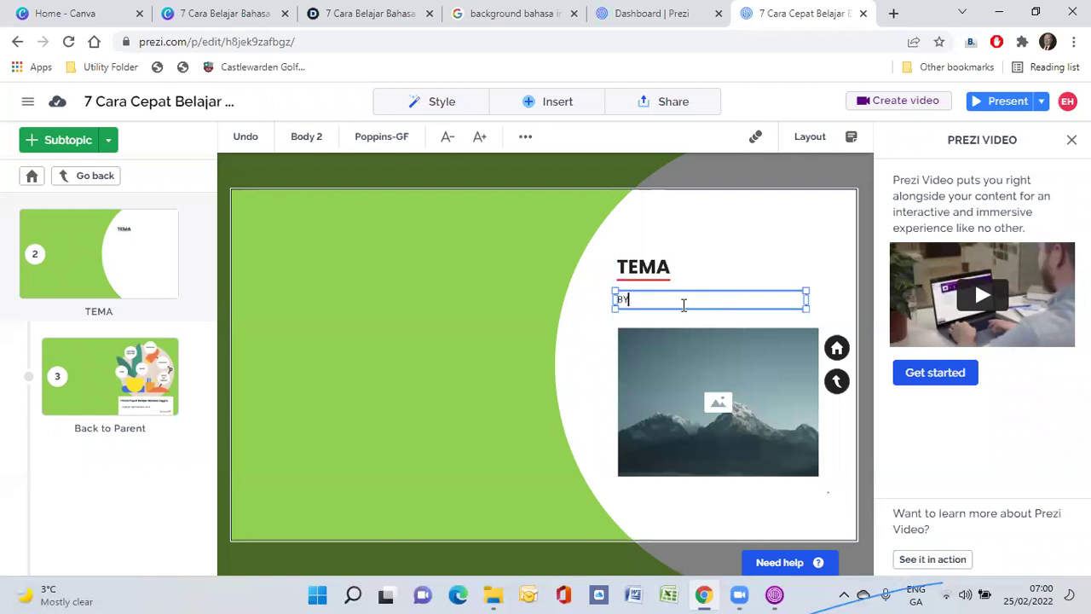
pyautogui.write('by Bryc')
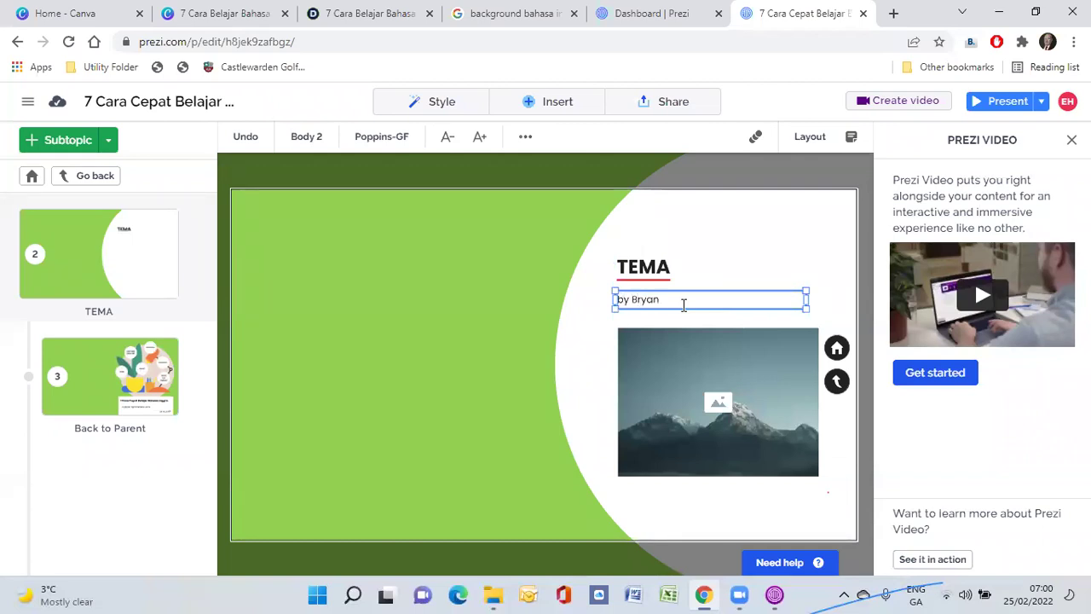
pyautogui.write('ipta Perdana')
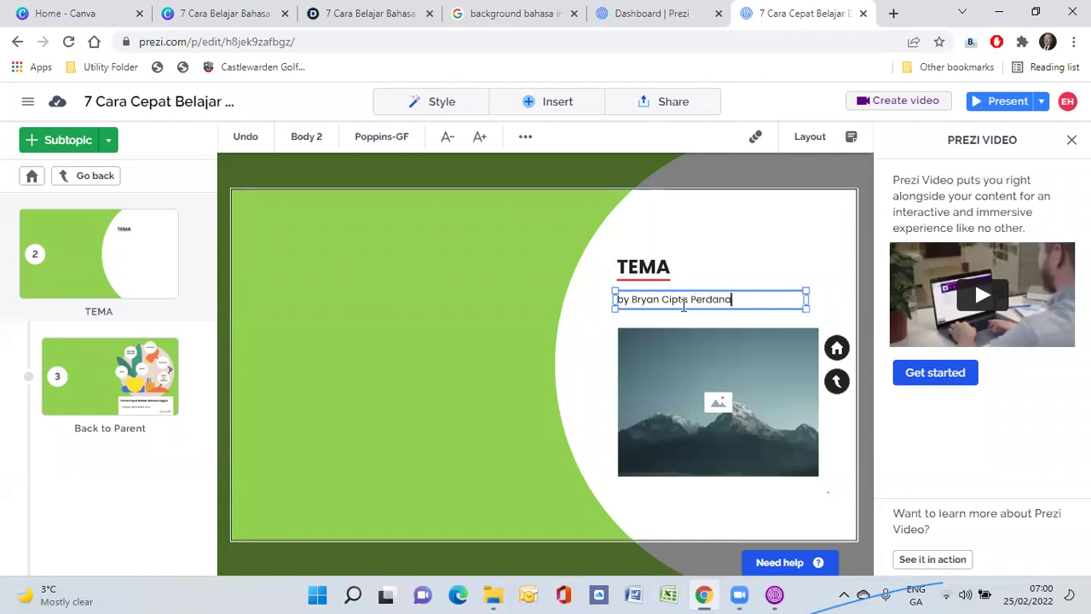
pyautogui.write(' Putra')
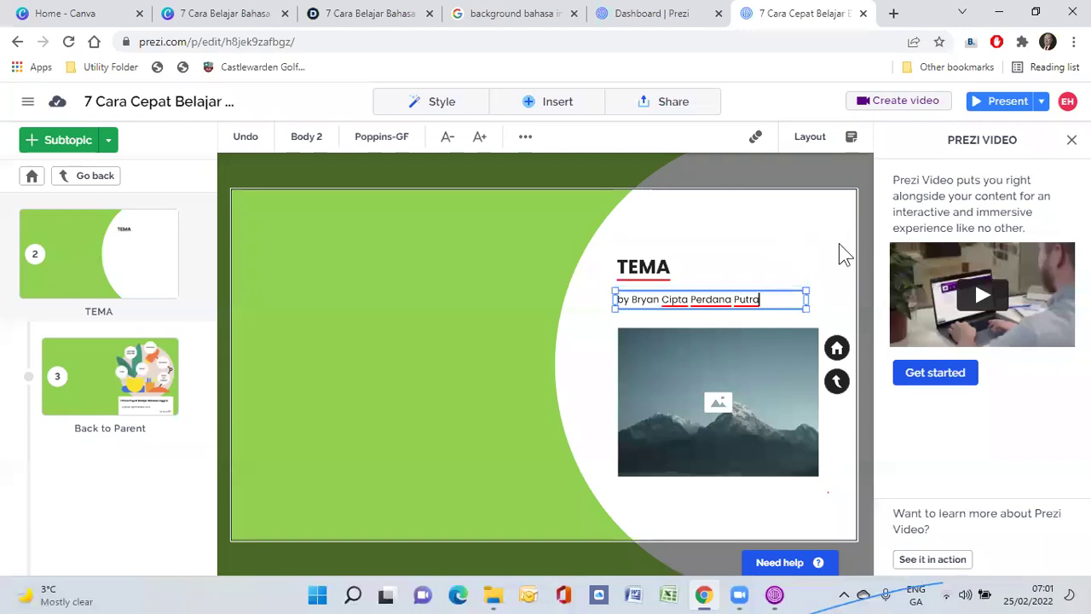
# Delete the mountain placeholder image from the TEMA slide
pyautogui.click(703, 424)
pyautogui.click(699, 416)
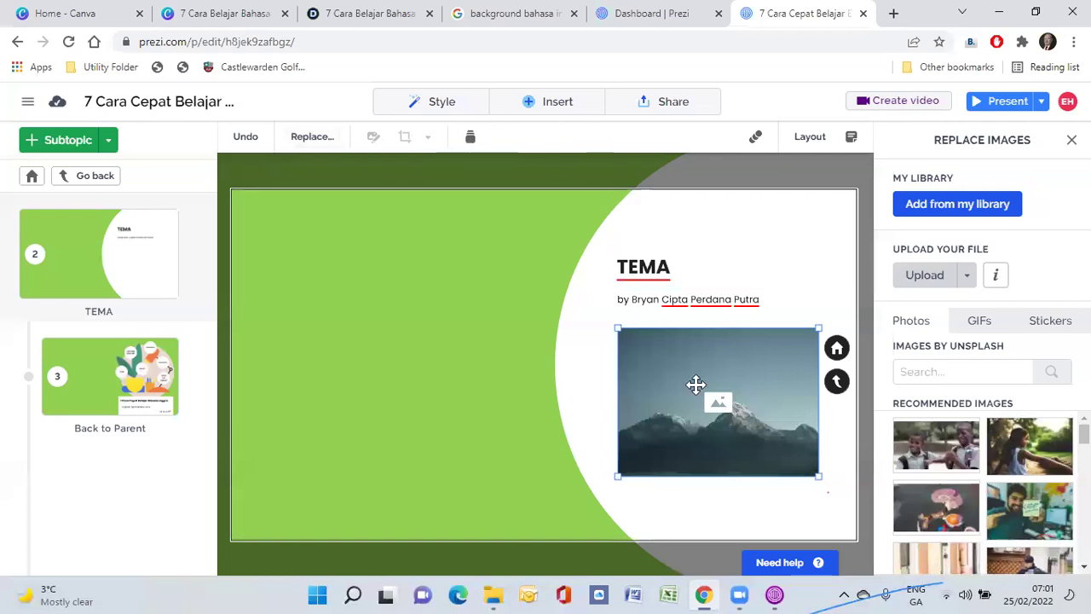
pyautogui.press('Delete')
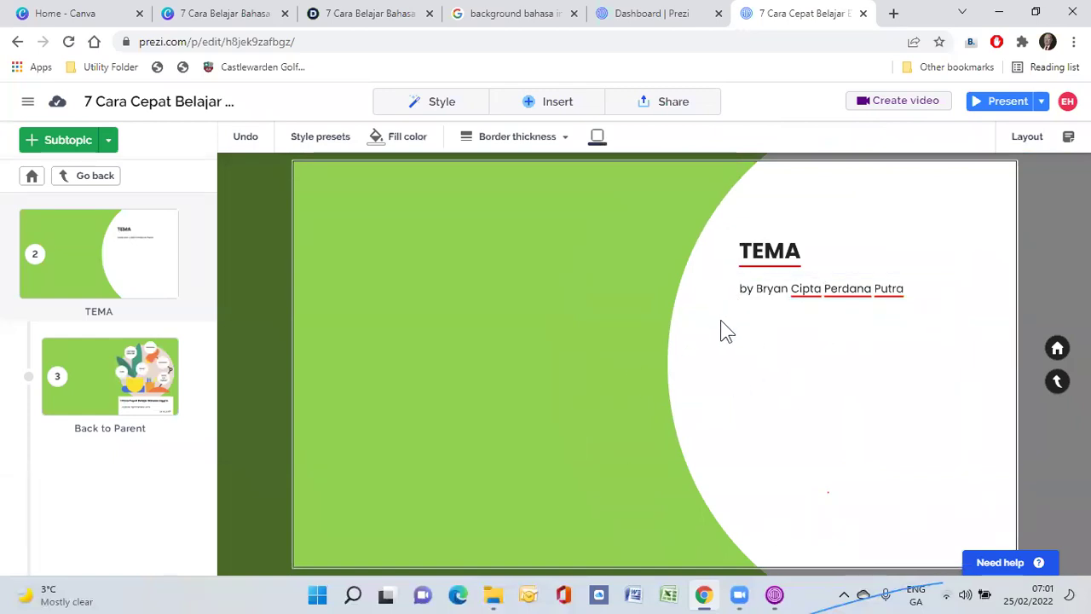
# Upload image 1 from the folder "7 Cara Belajar Bahasa Inggris Mudah untuk Pemula" inside prezi bryan > test onto the TEMA slide
pyautogui.click(546, 102)
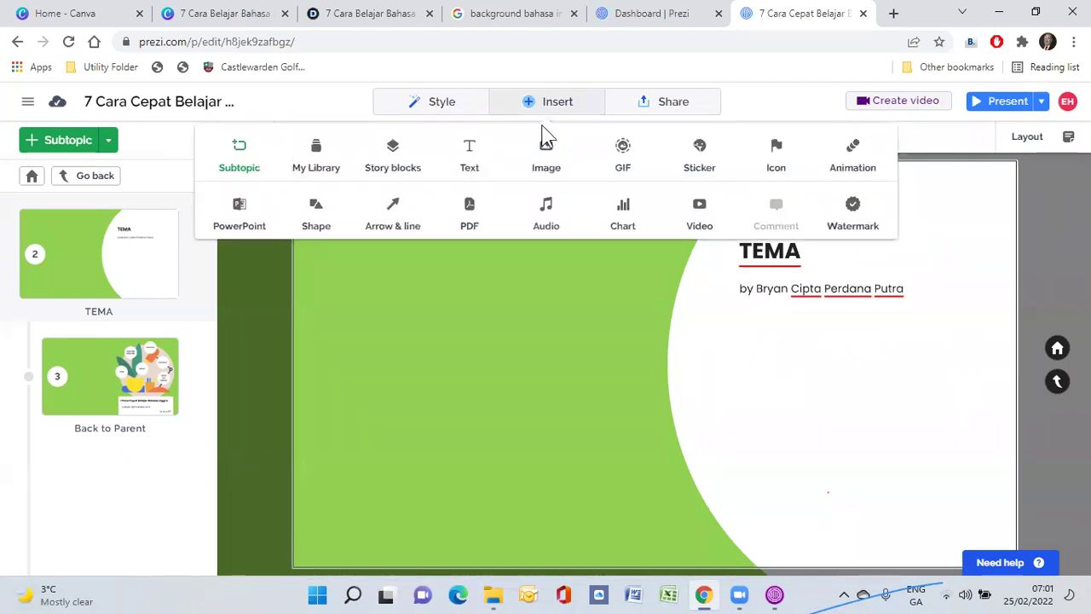
pyautogui.click(547, 158)
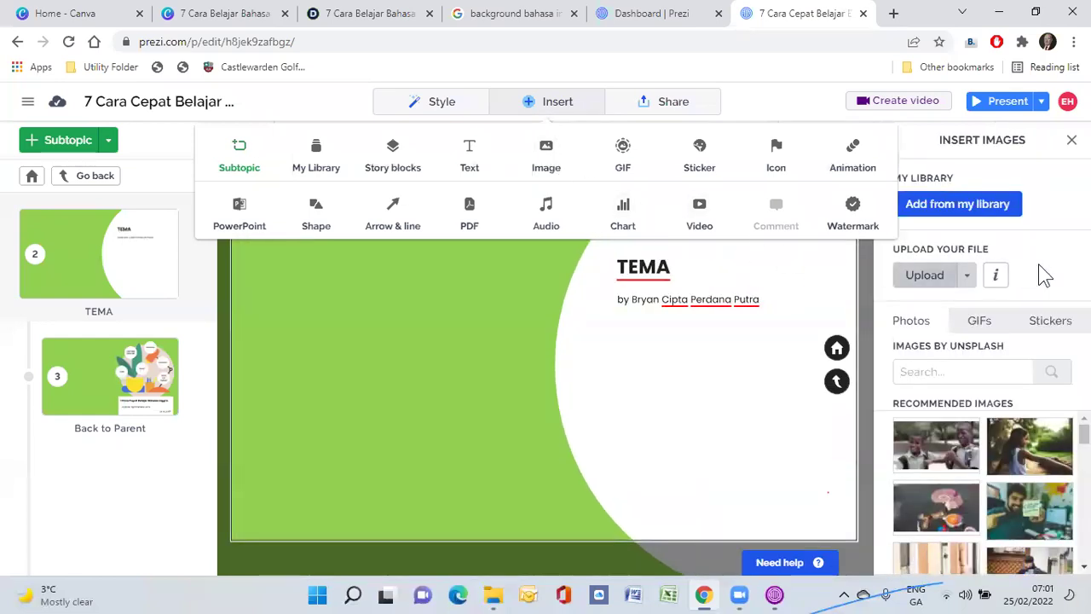
pyautogui.click(1066, 271)
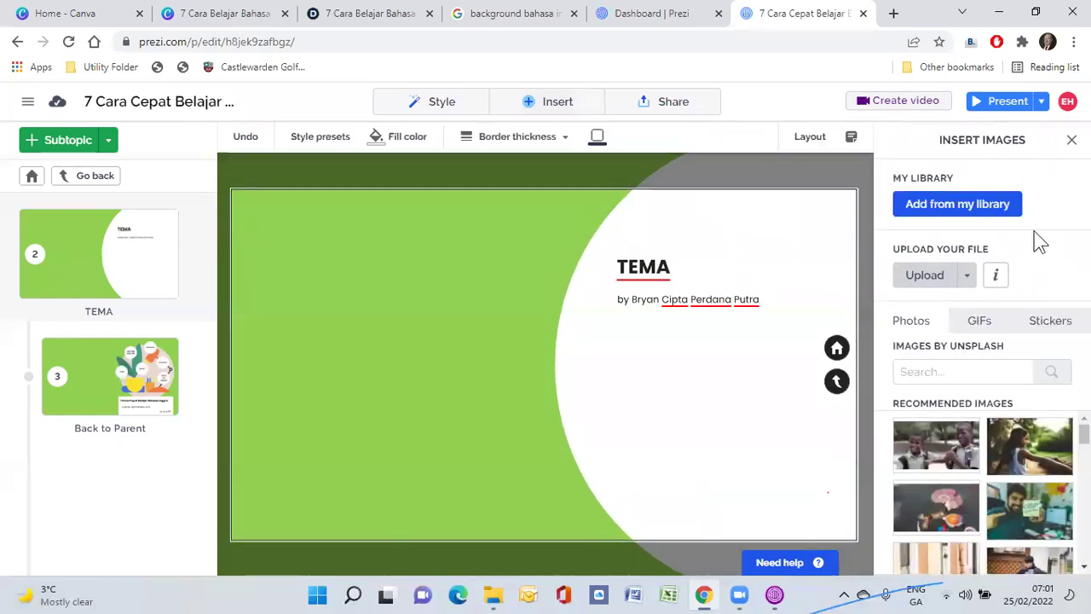
pyautogui.click(929, 275)
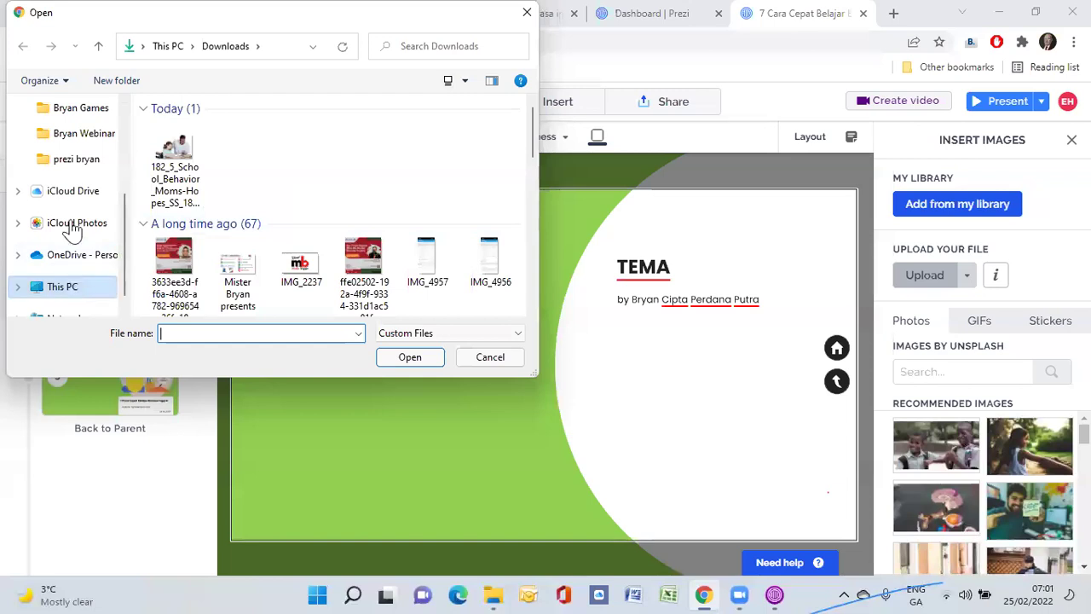
pyautogui.click(78, 158)
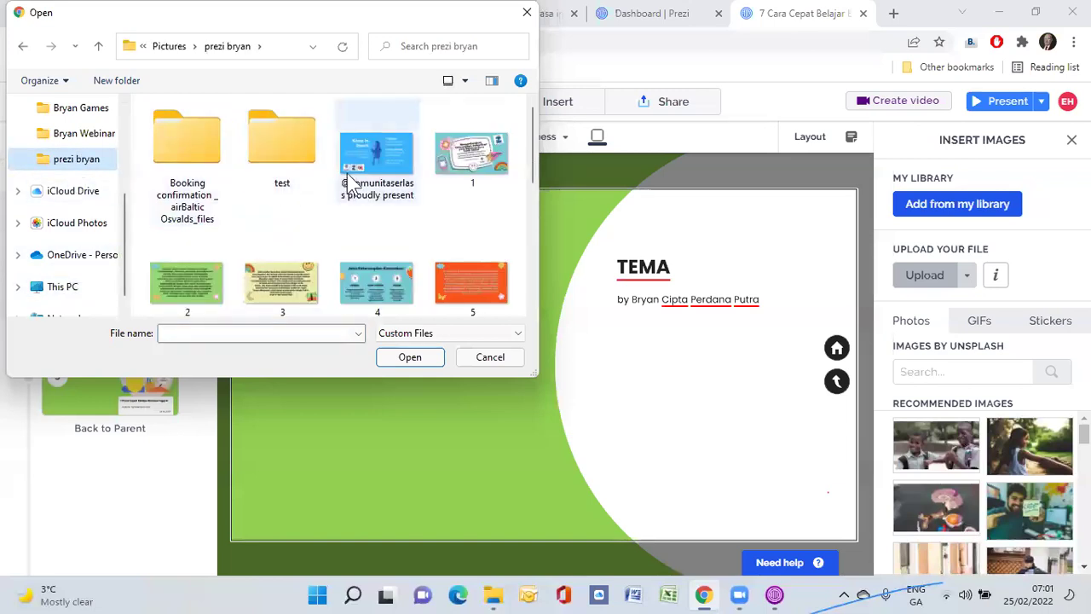
pyautogui.doubleClick(268, 166)
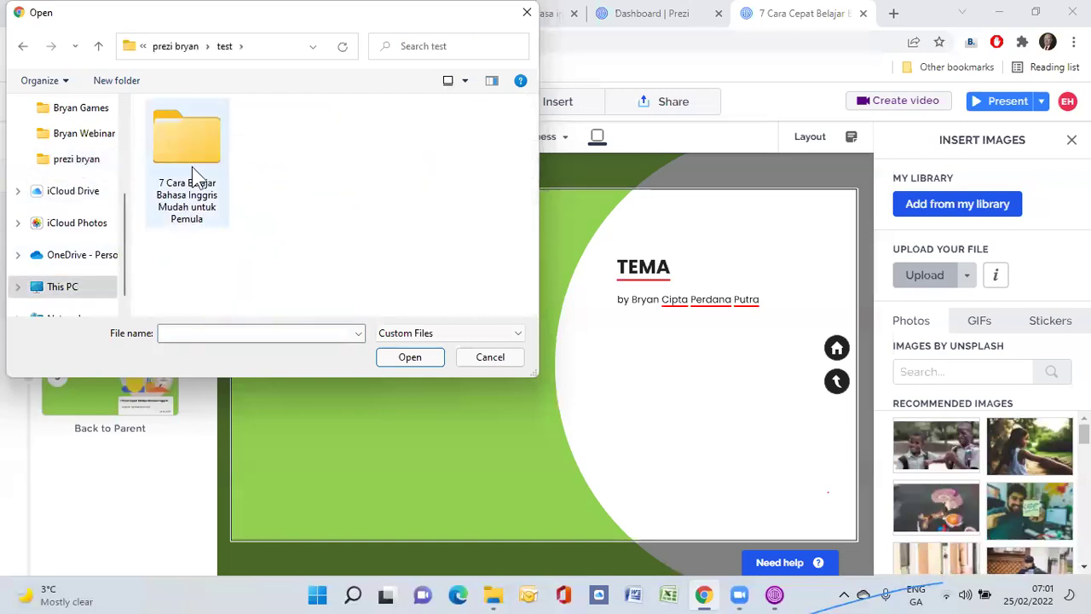
pyautogui.doubleClick(192, 166)
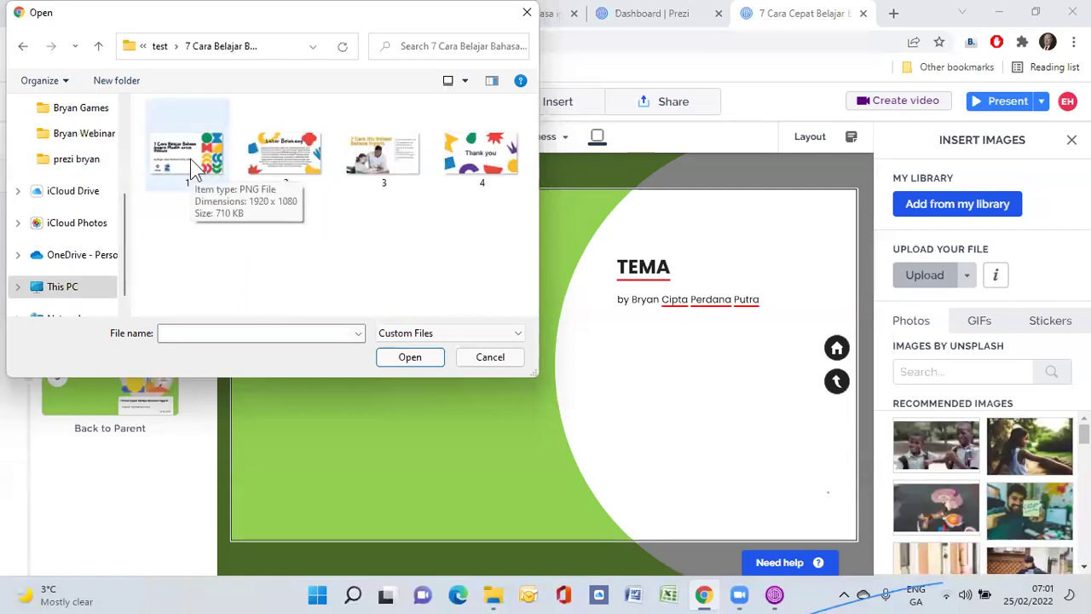
pyautogui.click(192, 162)
pyautogui.click(406, 357)
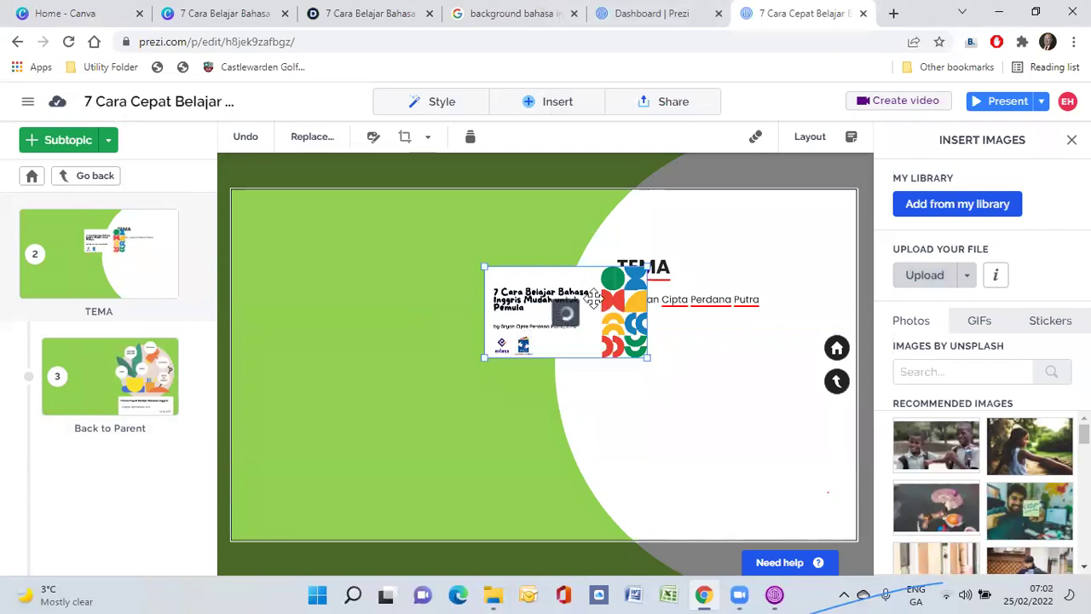
# Move the uploaded image below the author line on the TEMA slide and enlarge it to fill the white area's width
pyautogui.moveTo(582, 312); pyautogui.dragTo(702, 367)
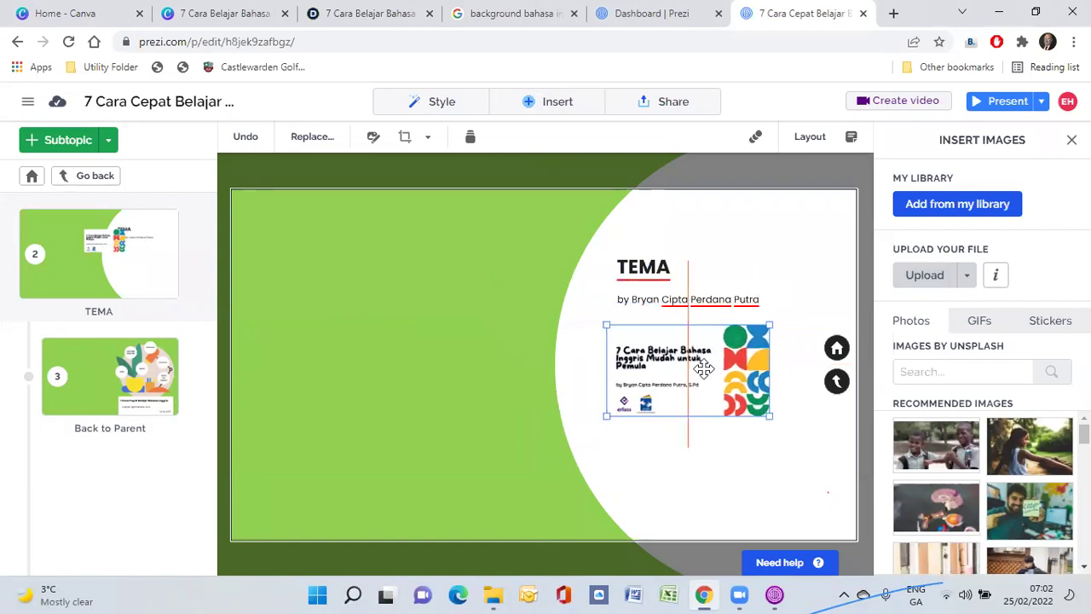
pyautogui.moveTo(607, 415); pyautogui.dragTo(556, 444)
pyautogui.moveTo(667, 386); pyautogui.dragTo(728, 381)
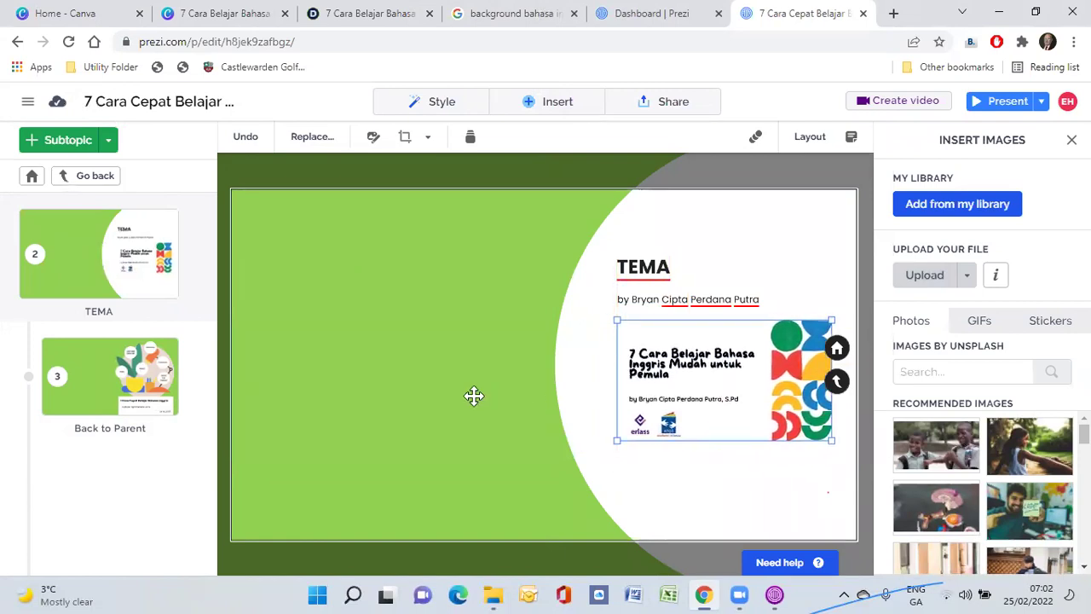
pyautogui.click(438, 367)
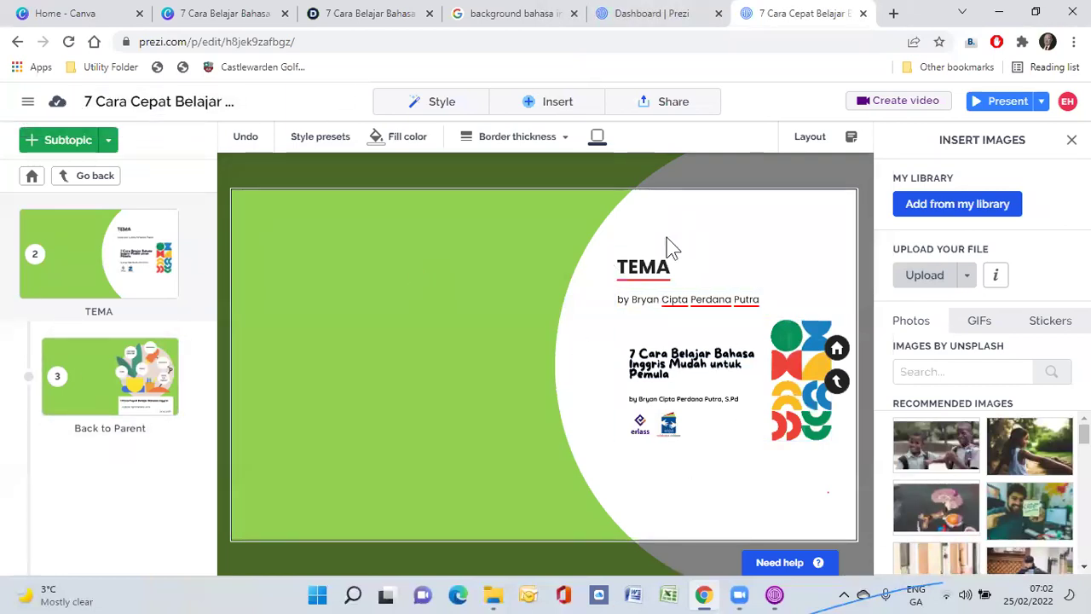
# Add a "Zoom to" animation to the uploaded image on the TEMA slide
pyautogui.click(752, 360)
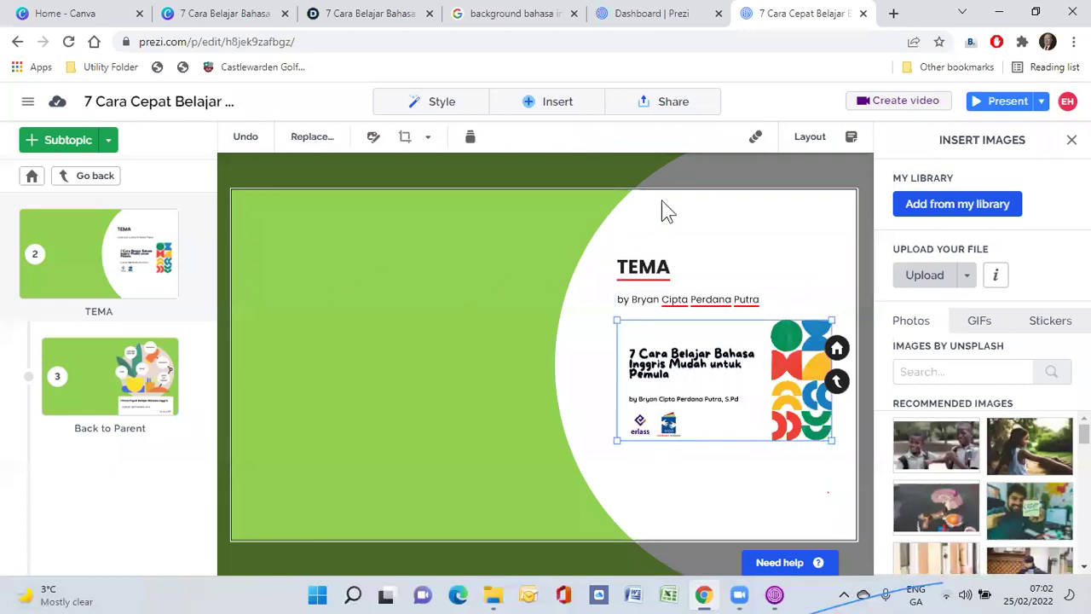
pyautogui.click(755, 139)
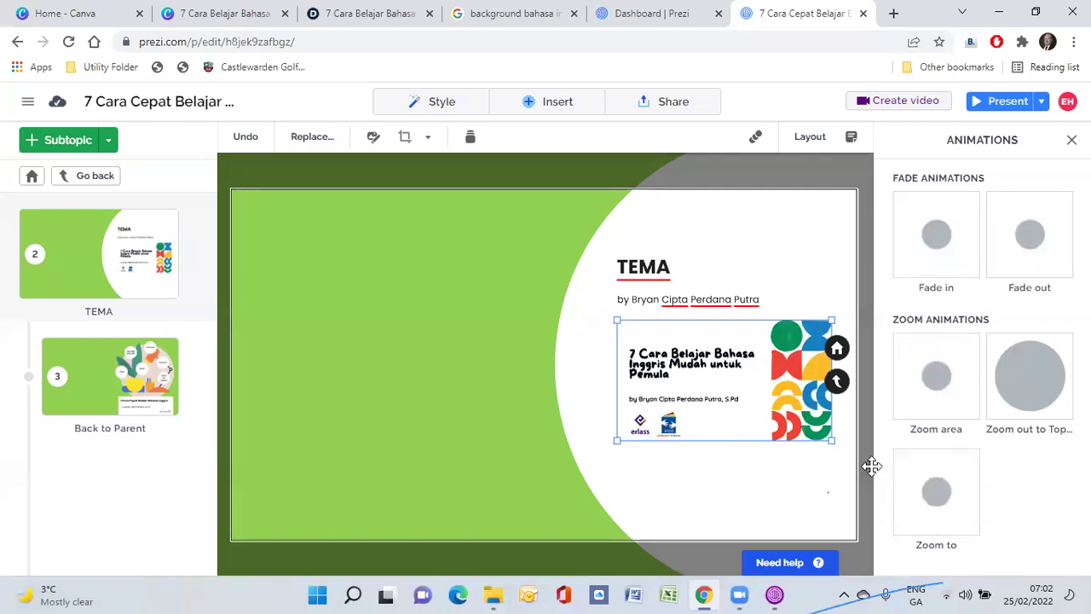
pyautogui.click(945, 493)
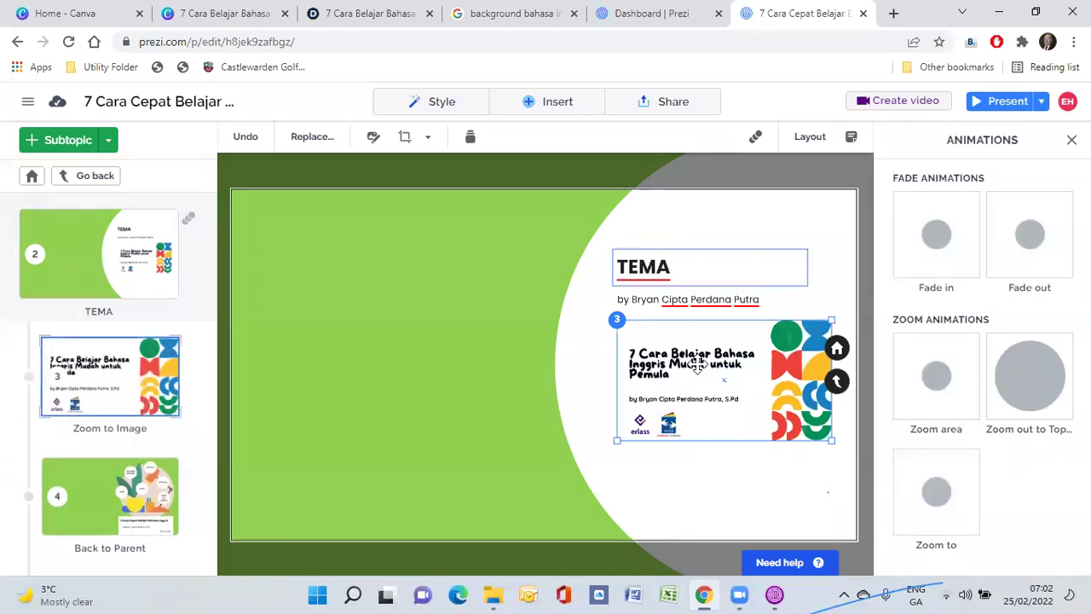
# Preview the presentation from the Overview through the TEMA slide and its image zoom, and exit the preview
pyautogui.click(36, 181)
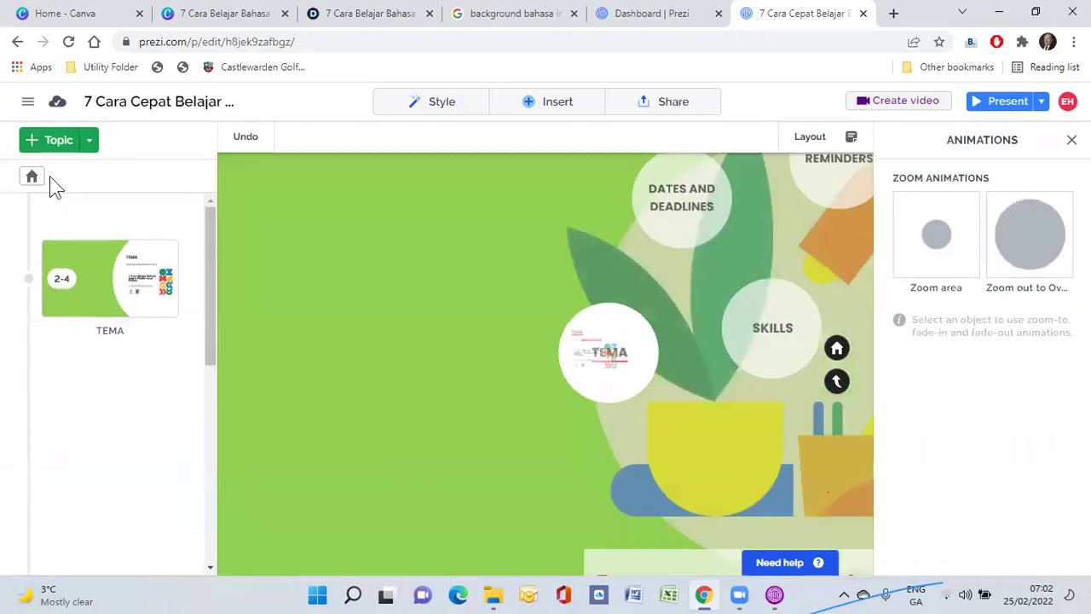
pyautogui.click(1005, 102)
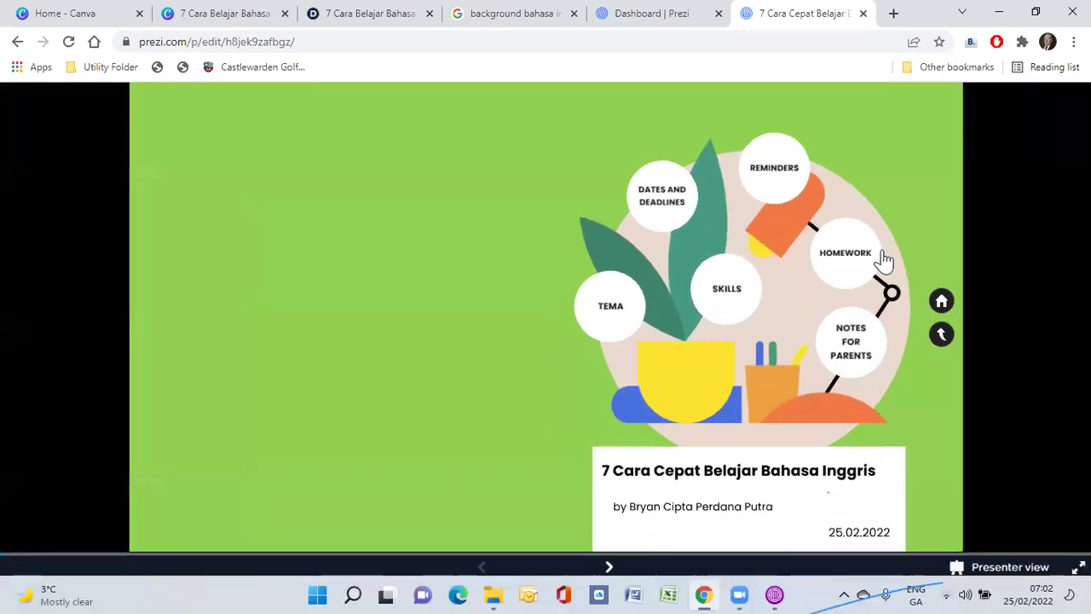
pyautogui.click(611, 564)
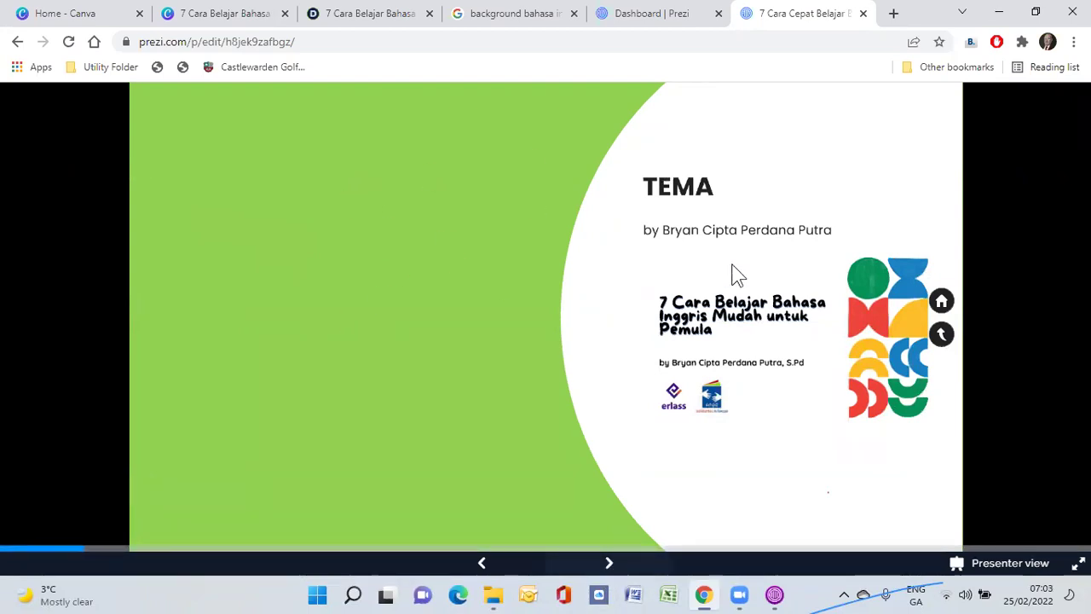
pyautogui.click(611, 563)
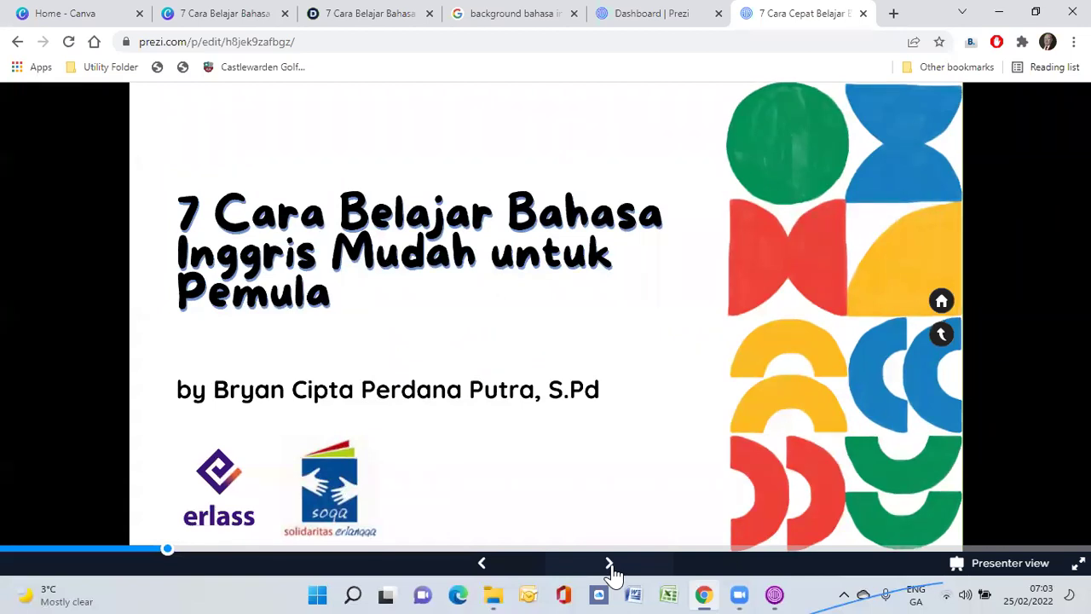
pyautogui.click(610, 564)
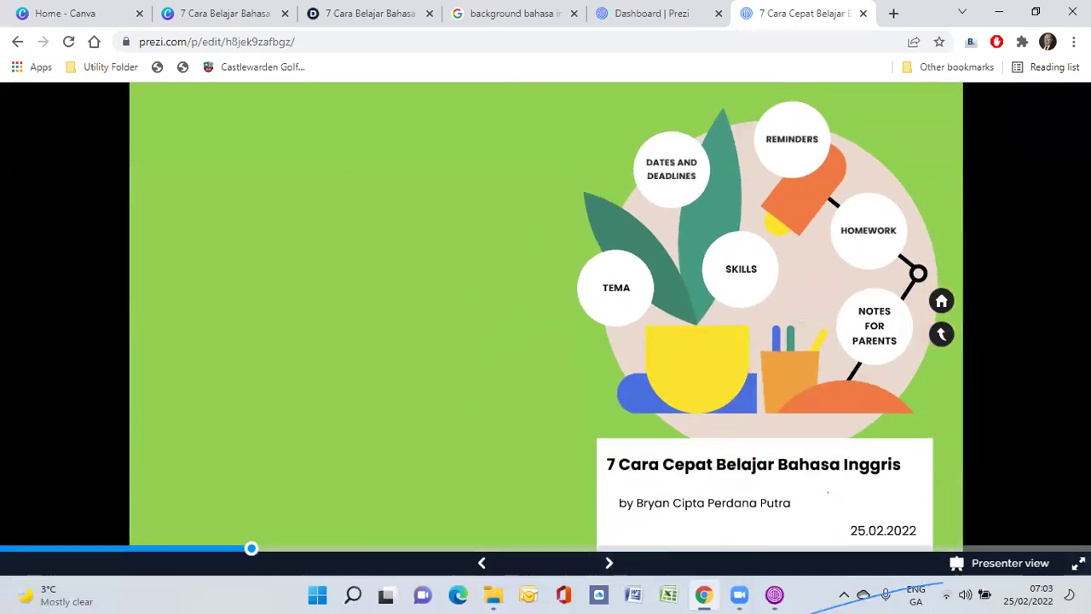
pyautogui.press('Escape')
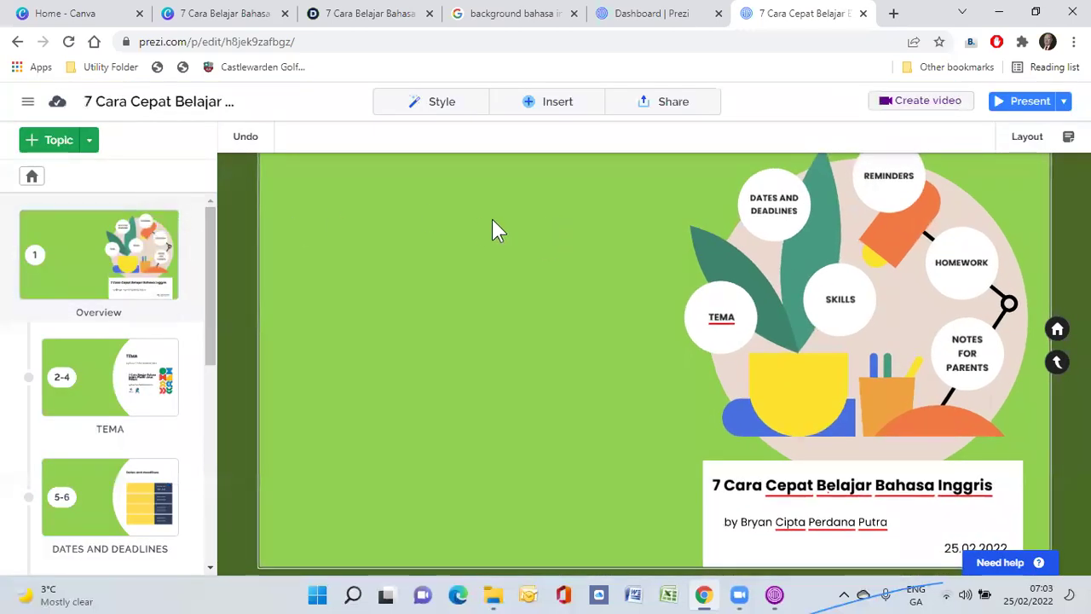
pyautogui.click(104, 375)
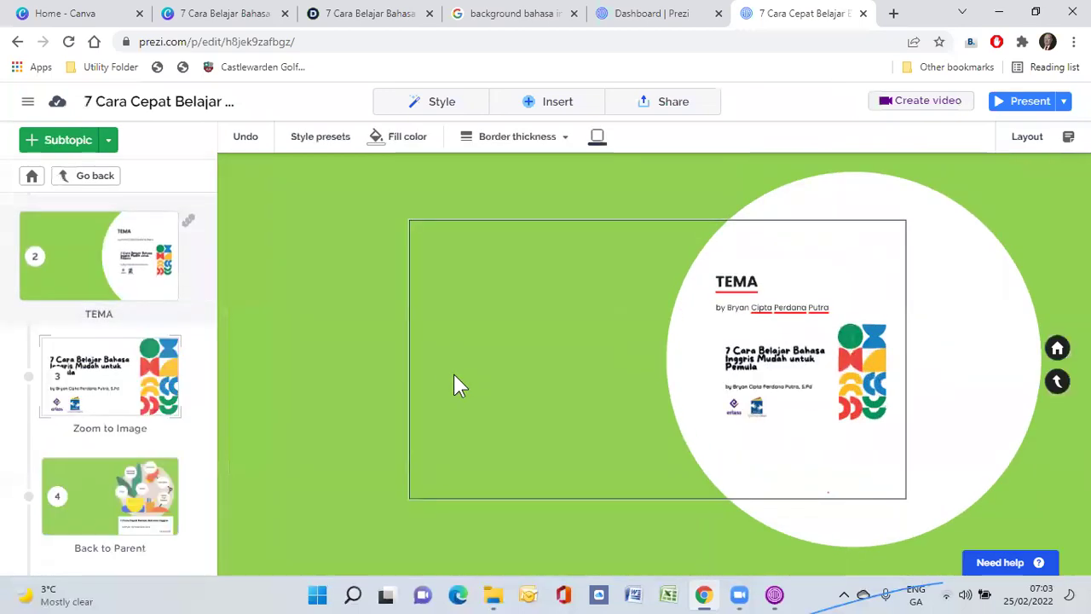
pyautogui.click(453, 386)
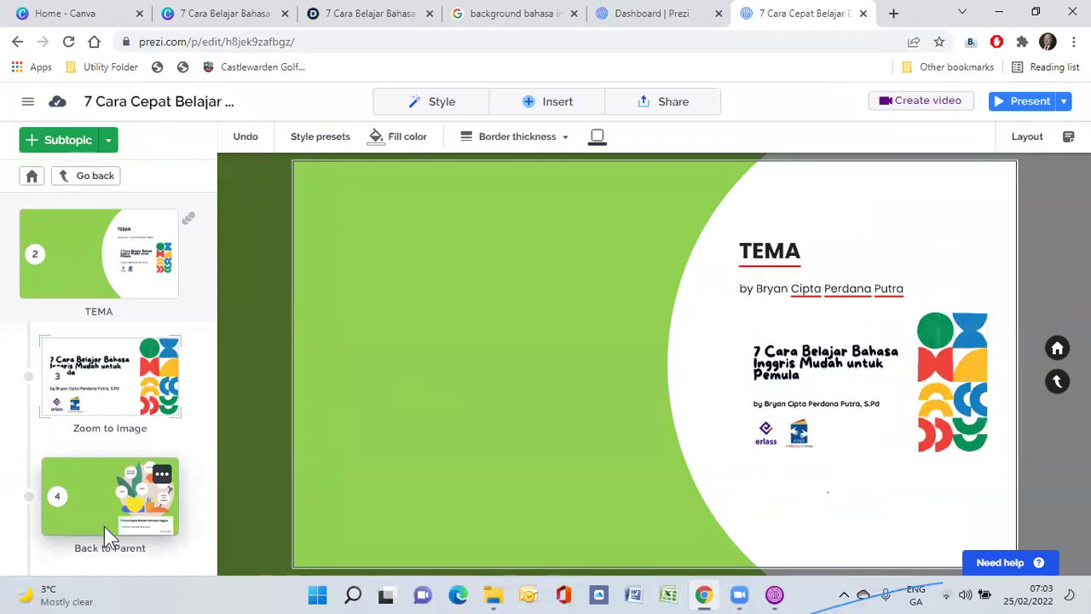
pyautogui.click(128, 515)
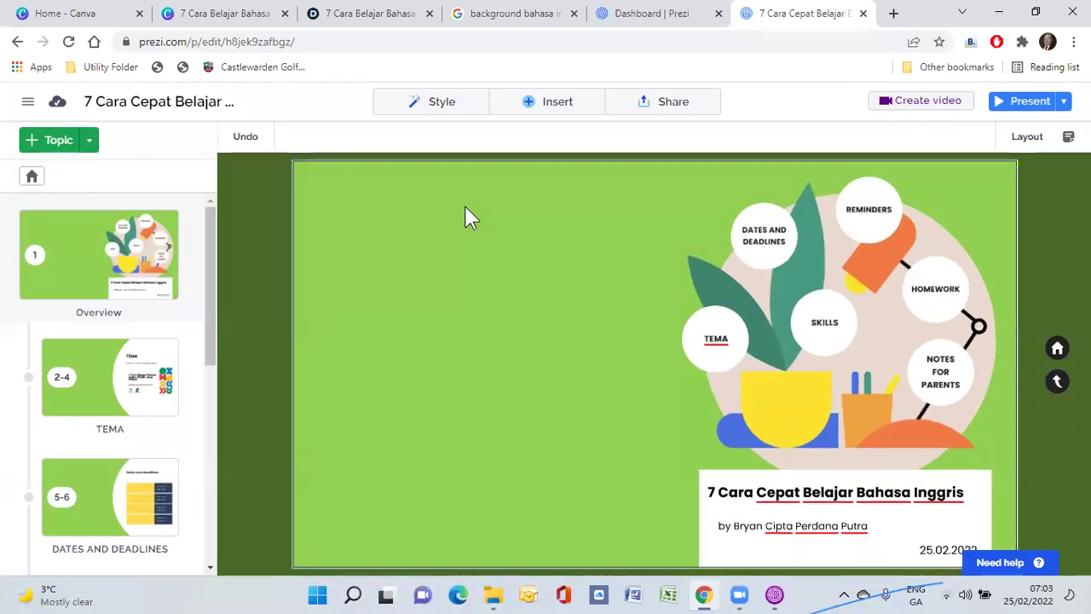
# Rename the DATES AND DEADLINES topic circle on the Overview slide as "MATERI"
pyautogui.scroll(-2, 94, 350)
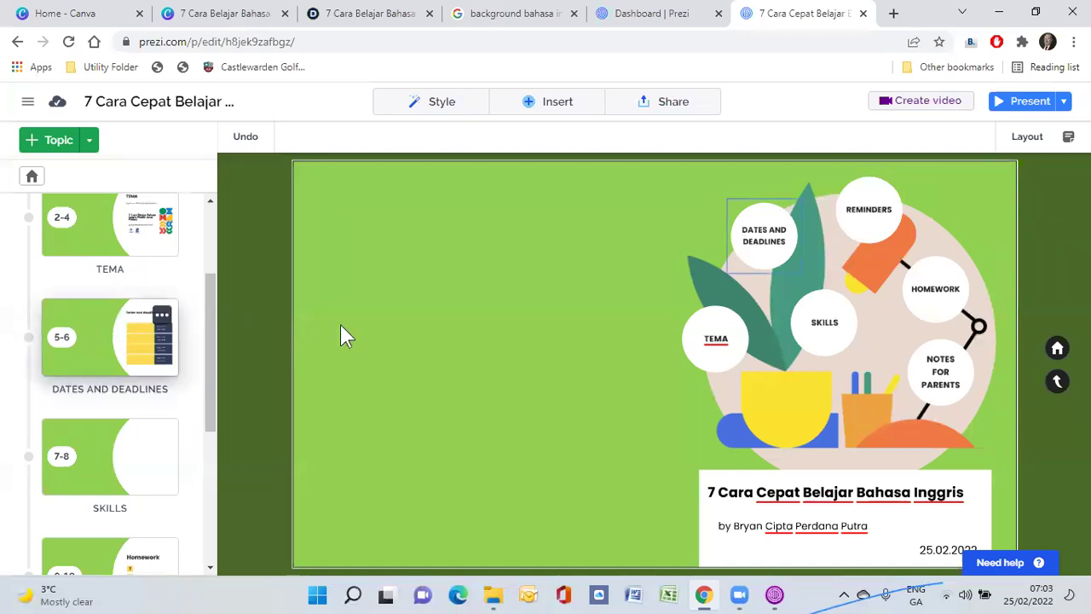
pyautogui.click(774, 239)
pyautogui.click(771, 237)
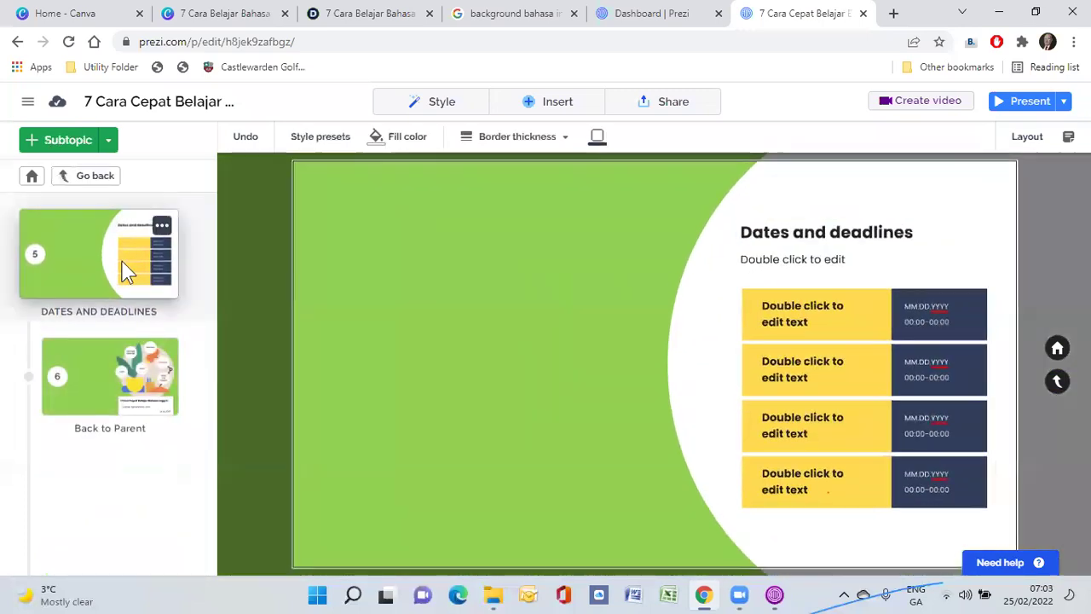
pyautogui.click(39, 177)
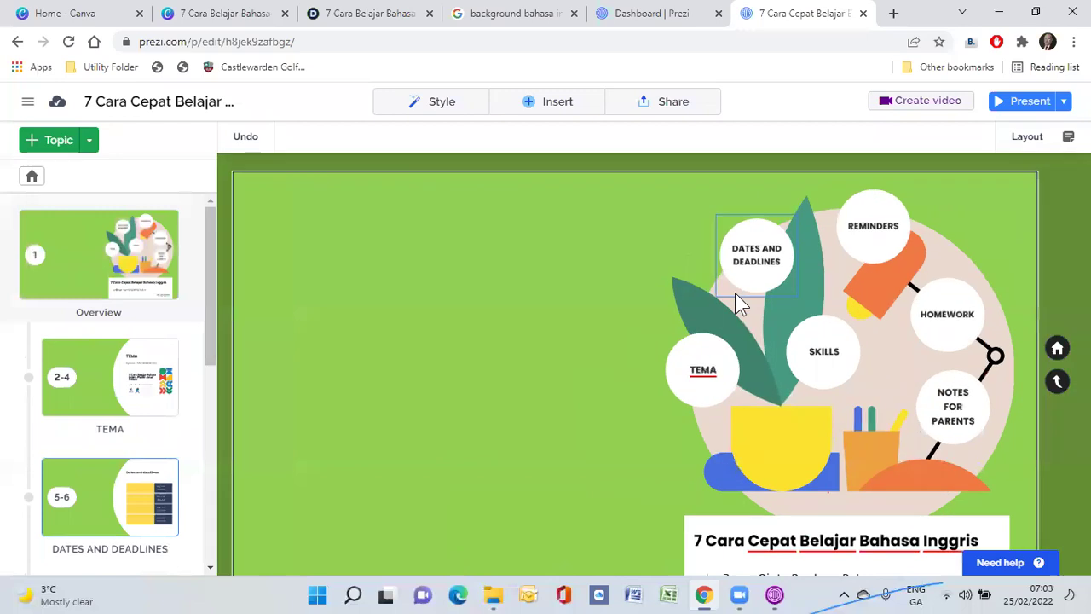
pyautogui.click(776, 238)
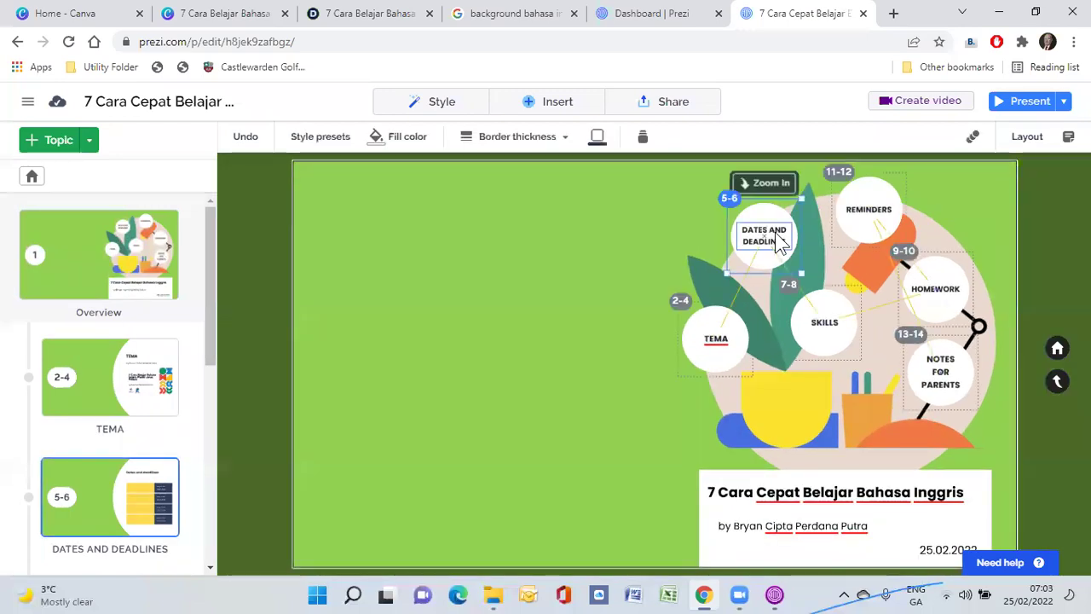
pyautogui.click(780, 241)
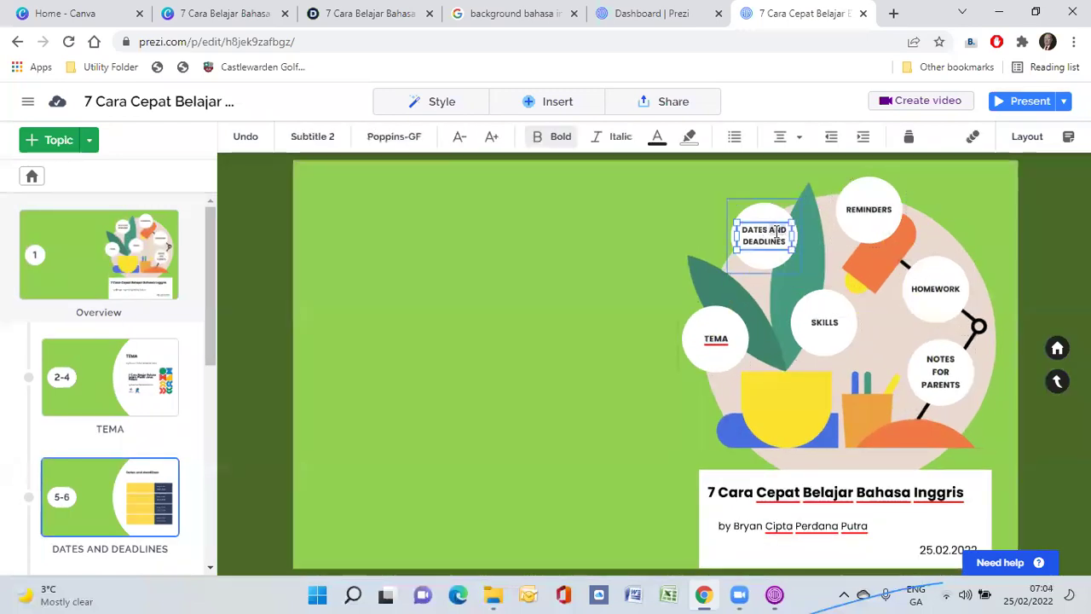
pyautogui.tripleClick(764, 243)
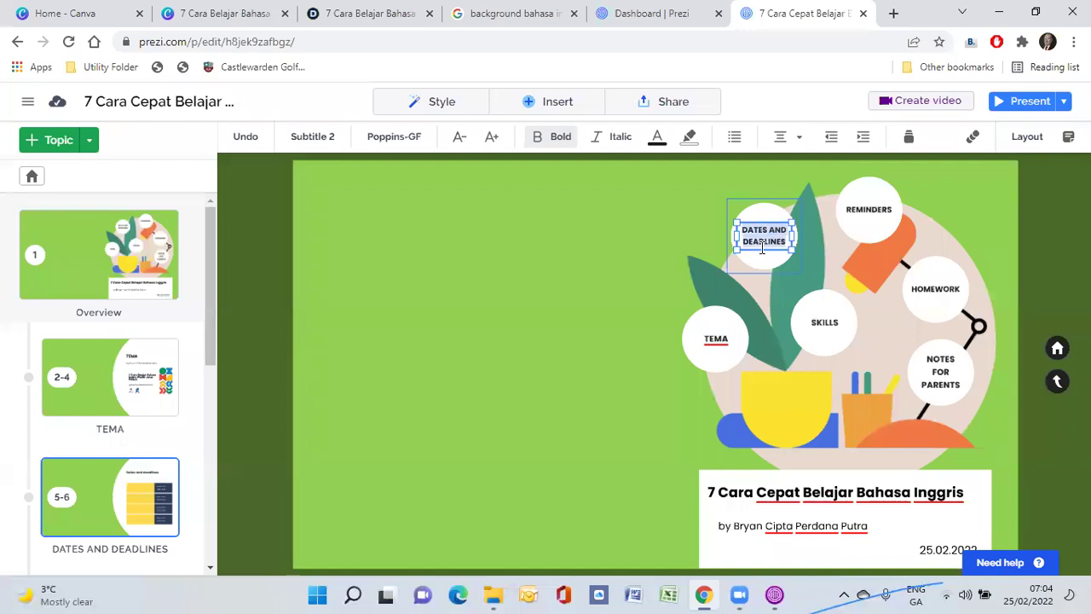
pyautogui.write('mana')
pyautogui.press('BackSpace')
pyautogui.press('BackSpace')
pyautogui.press('BackSpace')
pyautogui.press('BackSpace')
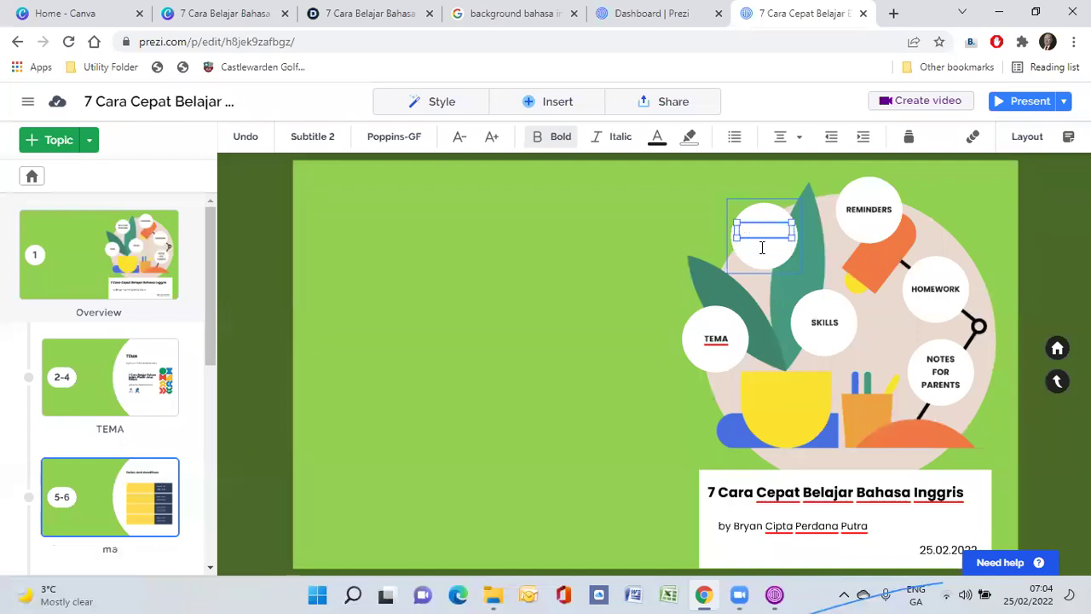
pyautogui.write('MATERI')
pyautogui.click(609, 372)
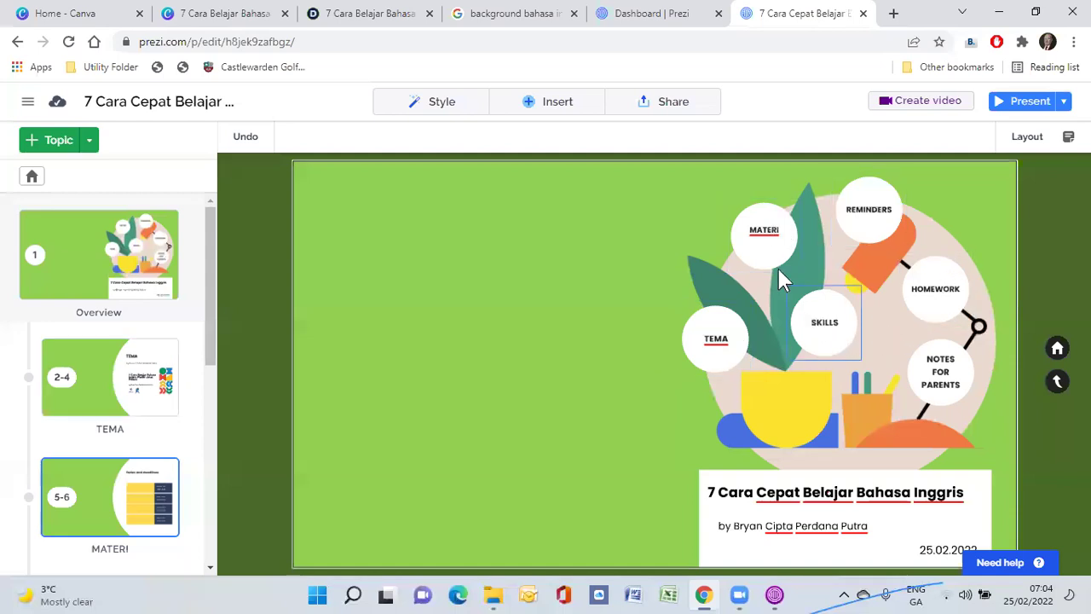
# Rename the MATERI topic circle on the Overview slide as "BACKGROUND" and resize its label so the word fits on one line
pyautogui.click(761, 238)
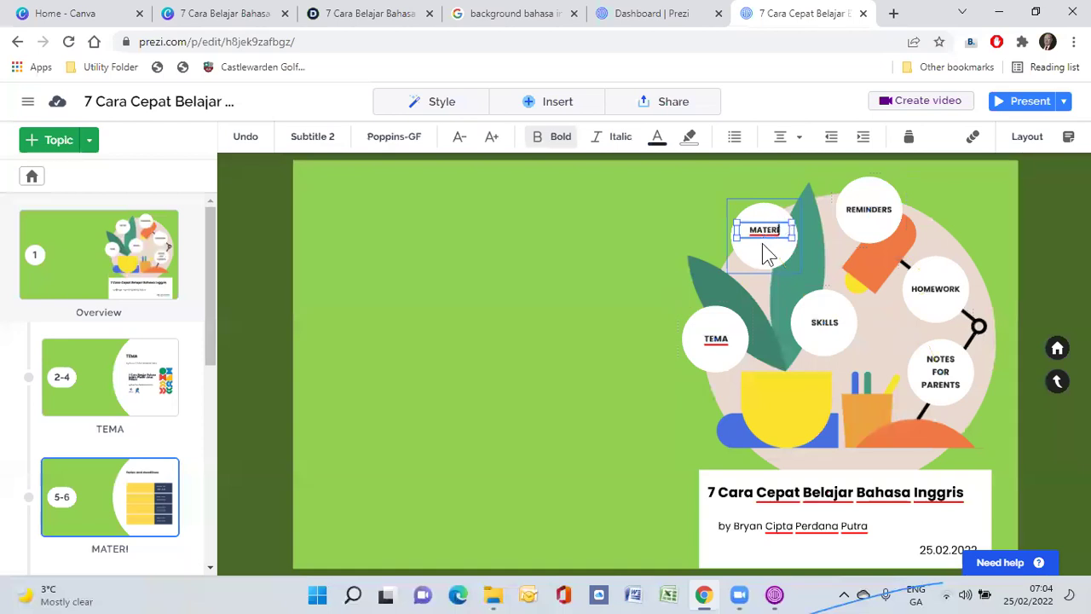
pyautogui.hotkey('ctrl', 'a')
pyautogui.write('BA')
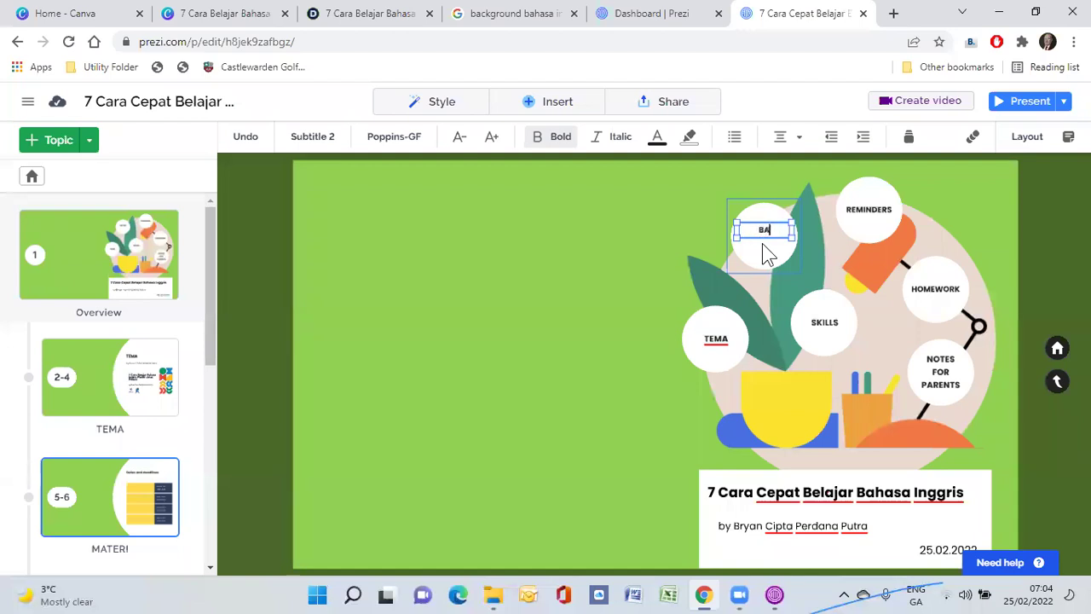
pyautogui.write('CKGROUND')
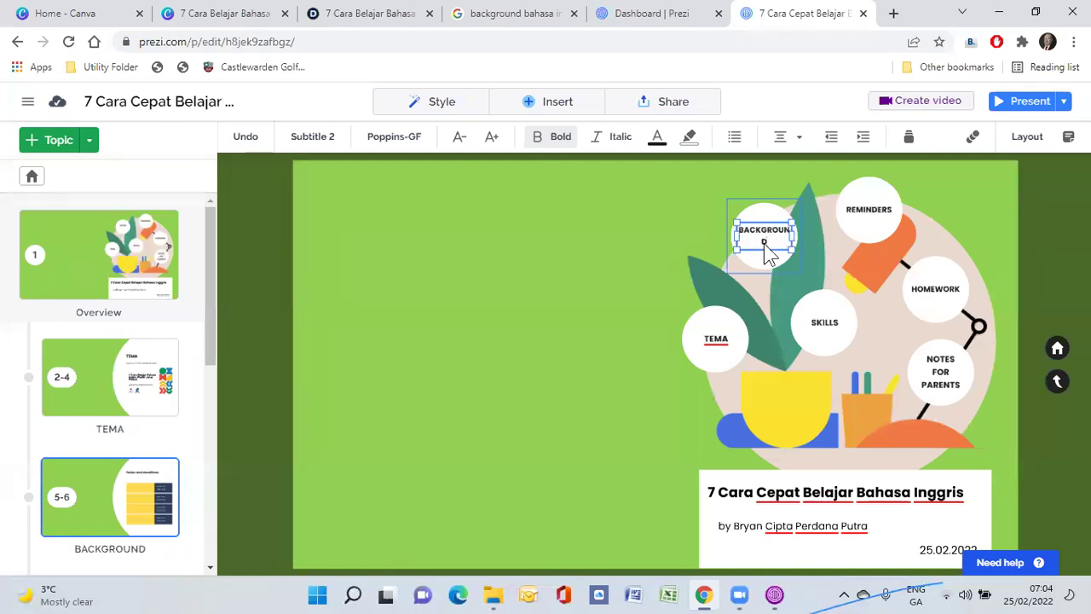
pyautogui.moveTo(794, 237); pyautogui.dragTo(756, 228)
pyautogui.click(569, 260)
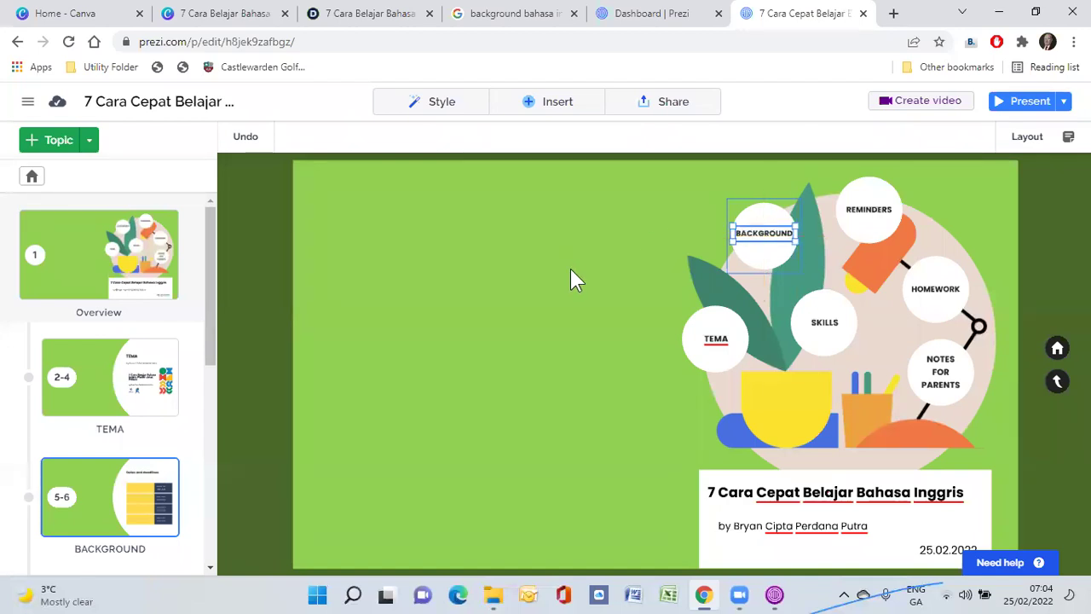
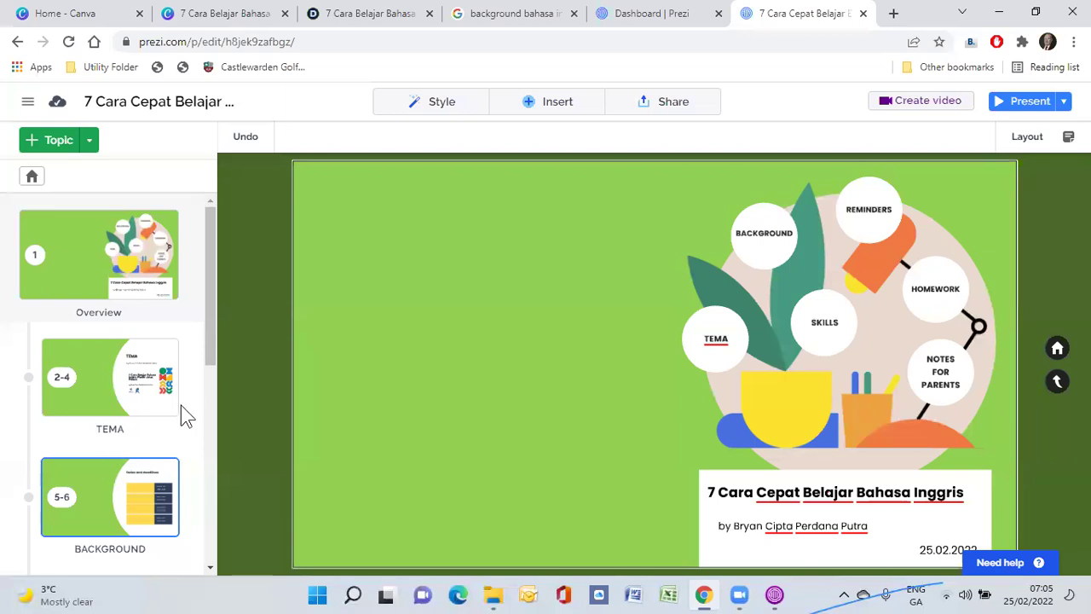
# Open the BACKGROUND topic and delete the yellow and navy date rows from its slide
pyautogui.click(110, 507)
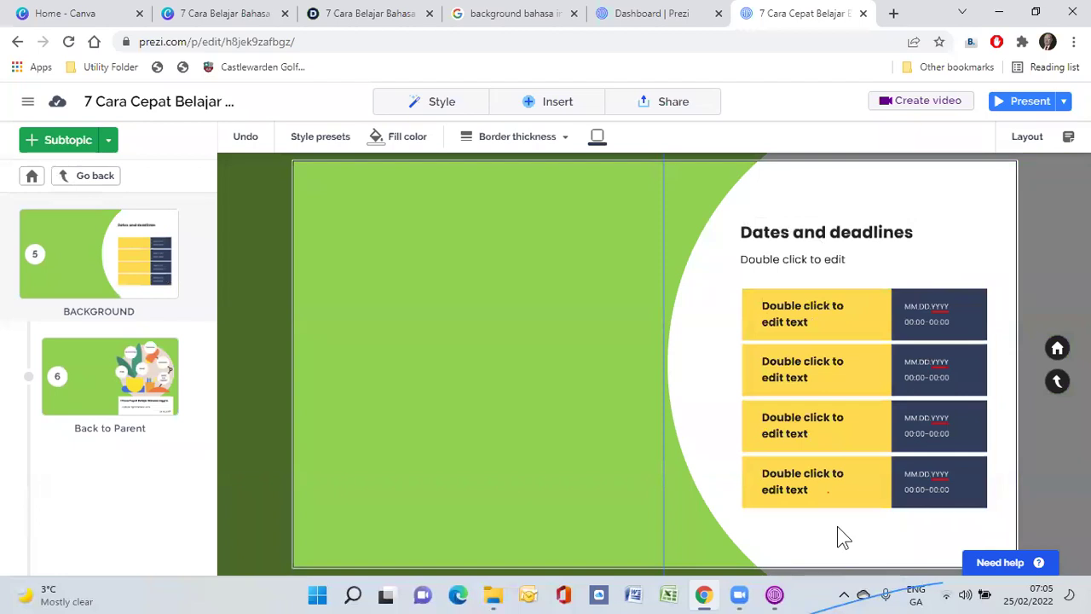
pyautogui.moveTo(838, 526); pyautogui.dragTo(816, 497)
pyautogui.click(877, 339)
pyautogui.click(824, 387)
pyautogui.press('Delete')
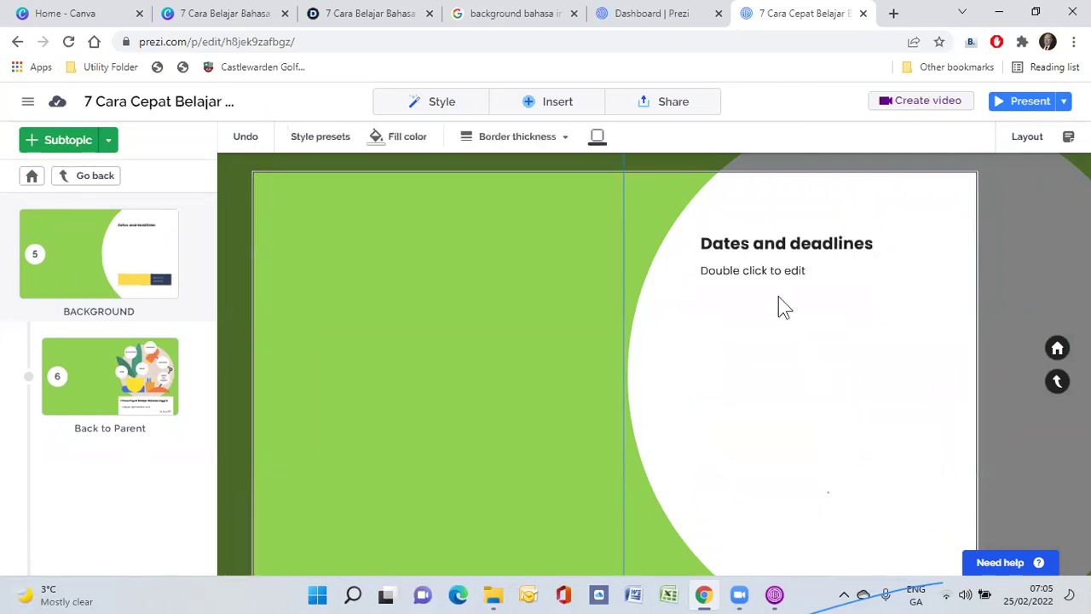
# Replace the "Dates and deadlines" heading with "LATAR BELAKANG" and delete the placeholder text beneath it
pyautogui.click(770, 247)
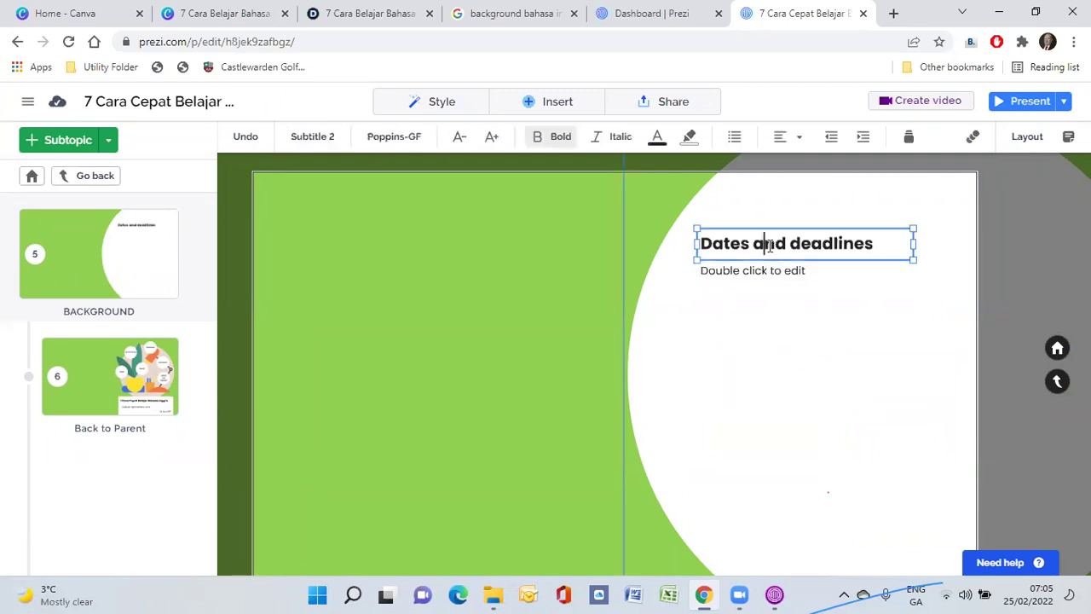
pyautogui.hotkey('ctrl', 'a')
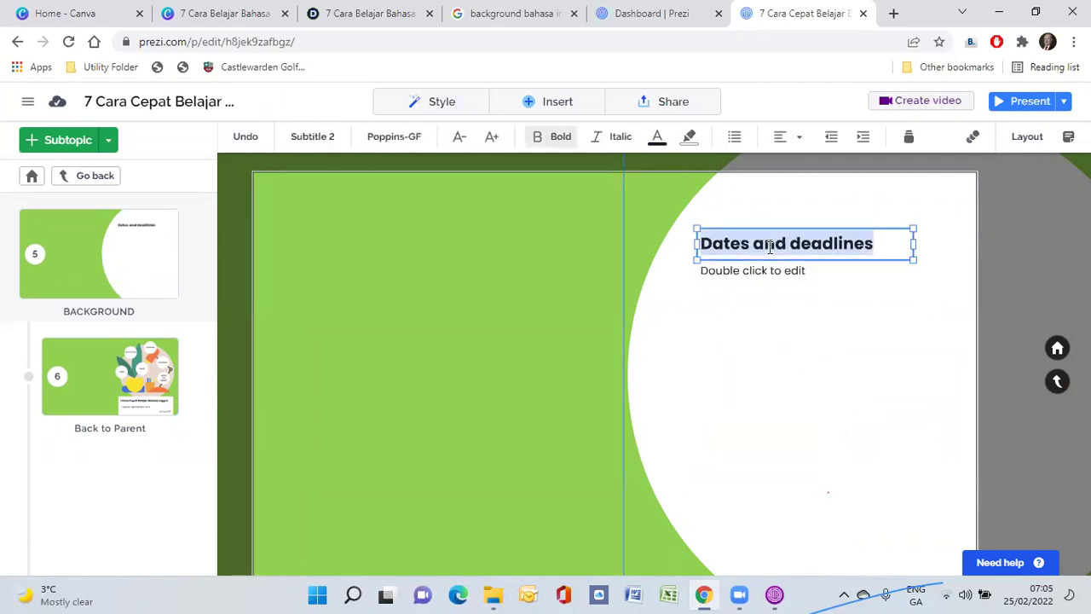
pyautogui.write('BAC')
pyautogui.press('BackSpace')
pyautogui.press('BackSpace')
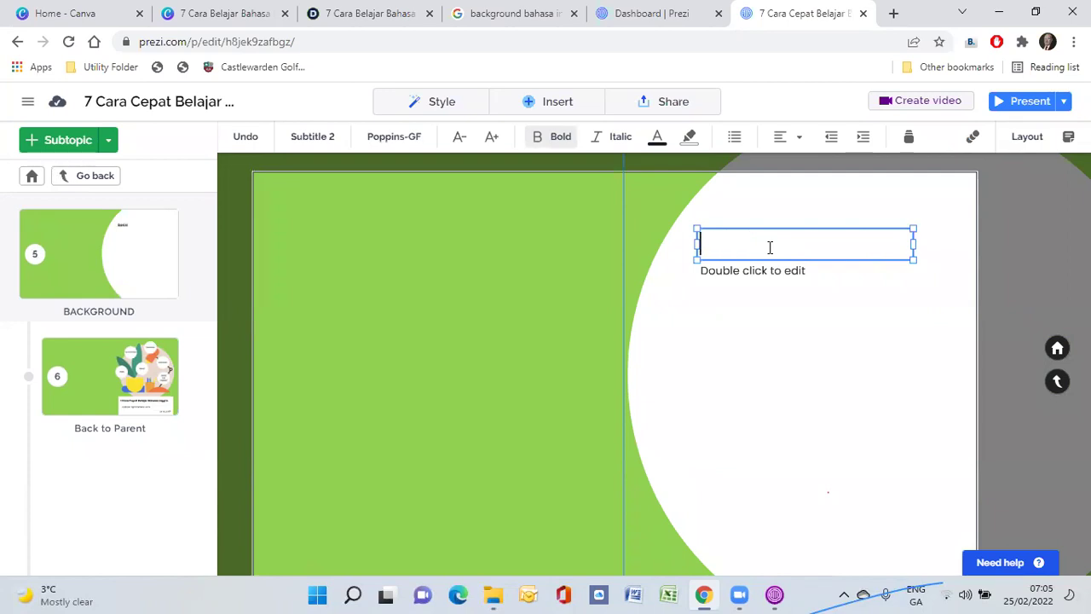
pyautogui.write('LATAR BELAKANG')
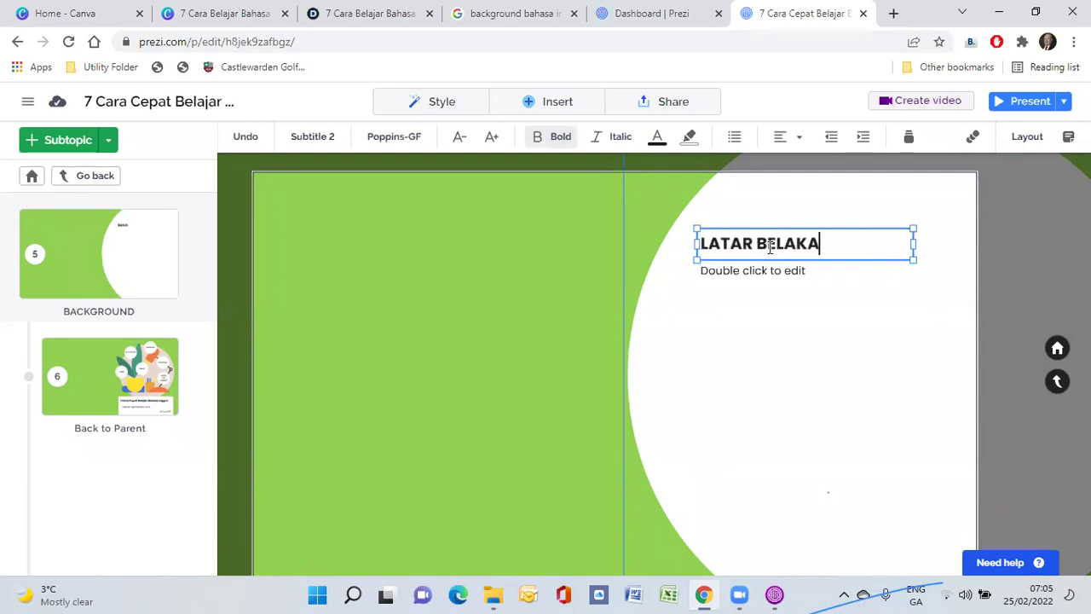
pyautogui.click(784, 273)
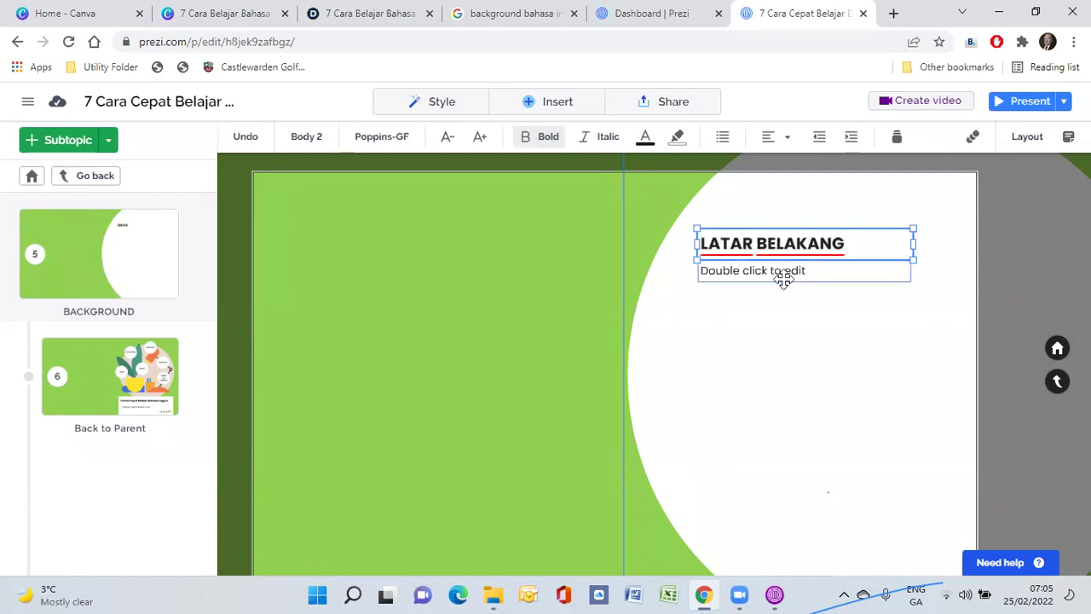
pyautogui.press('Delete')
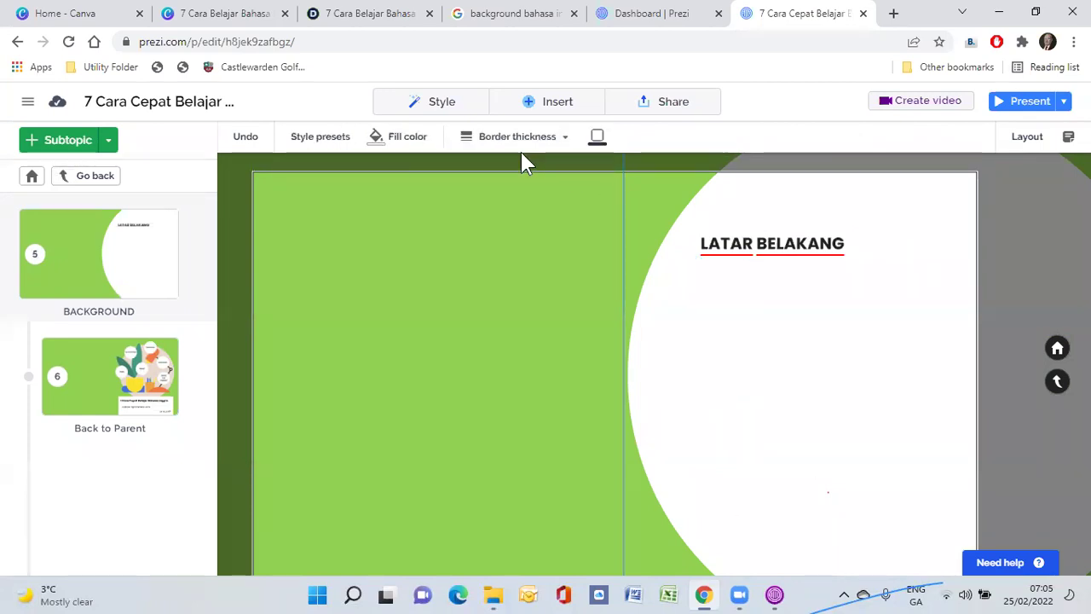
# Upload image 2 to the BACKGROUND slide, placing it enlarged beneath the LATAR BELAKANG heading
pyautogui.click(558, 106)
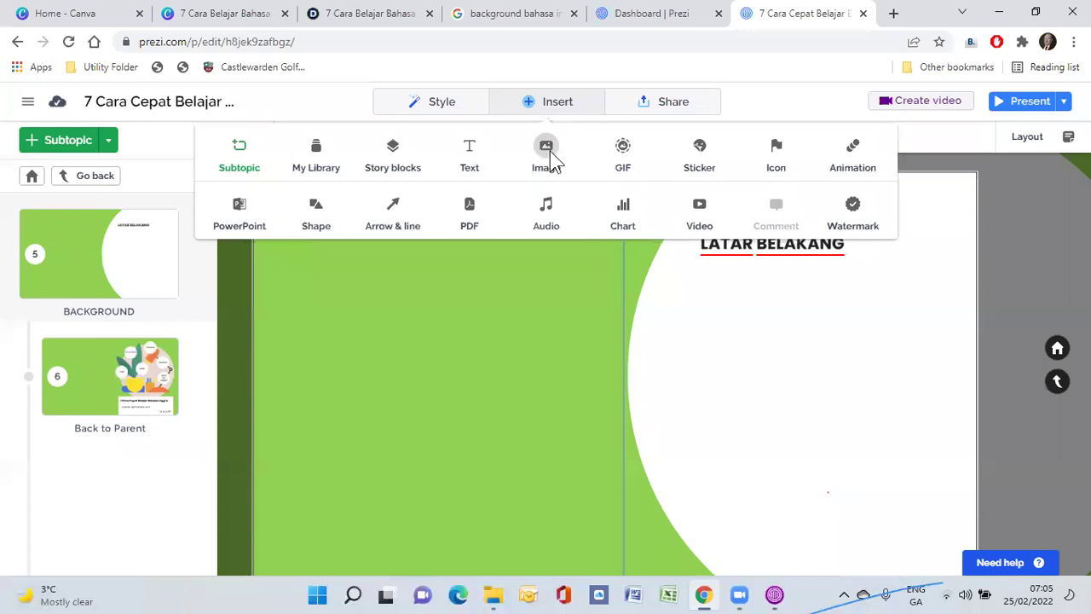
pyautogui.click(550, 160)
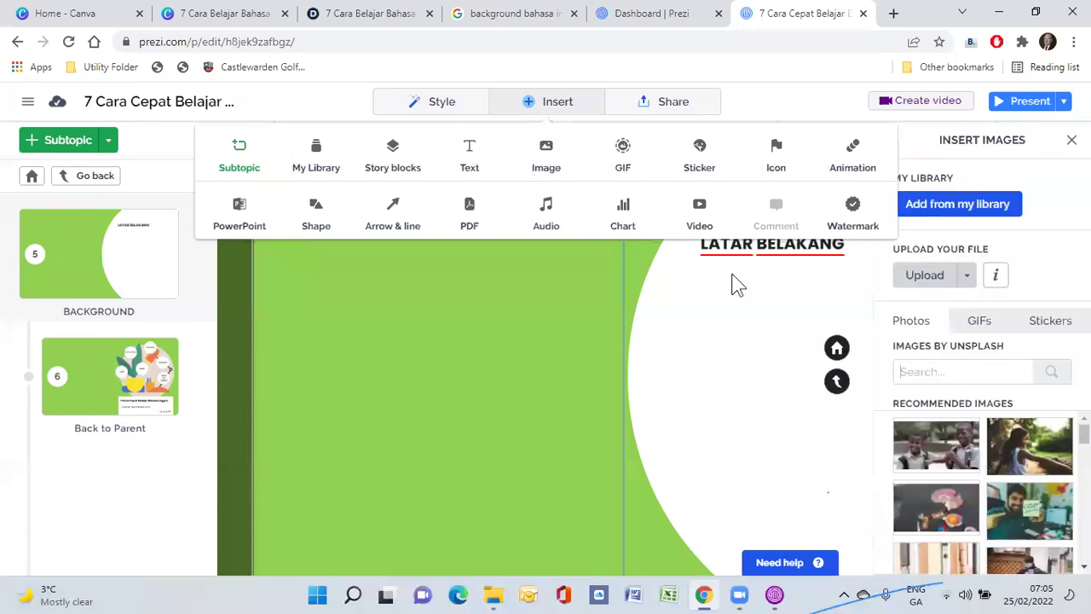
pyautogui.click(928, 279)
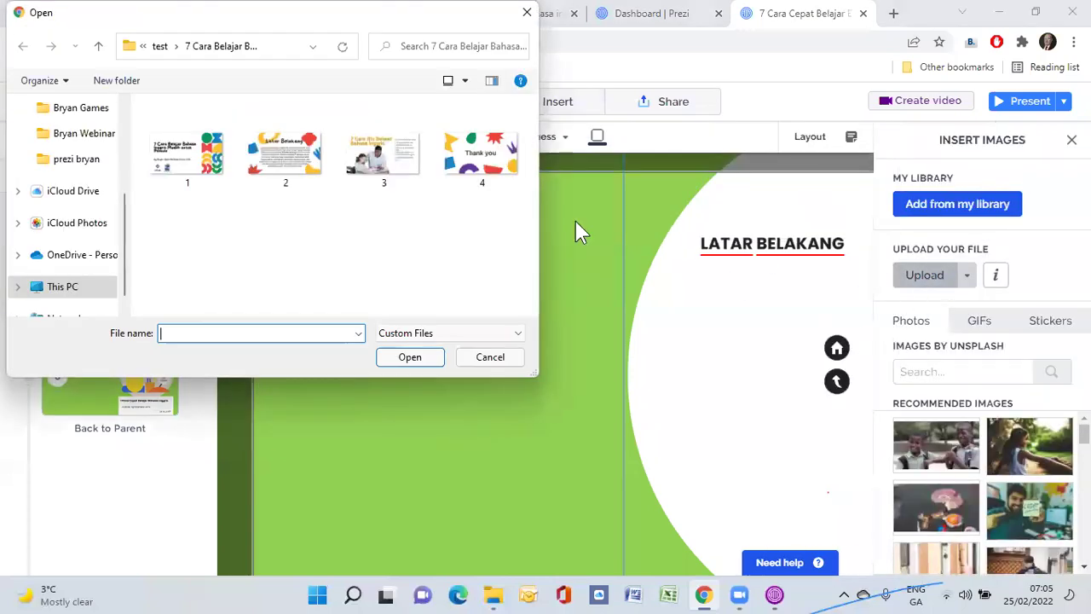
pyautogui.click(288, 166)
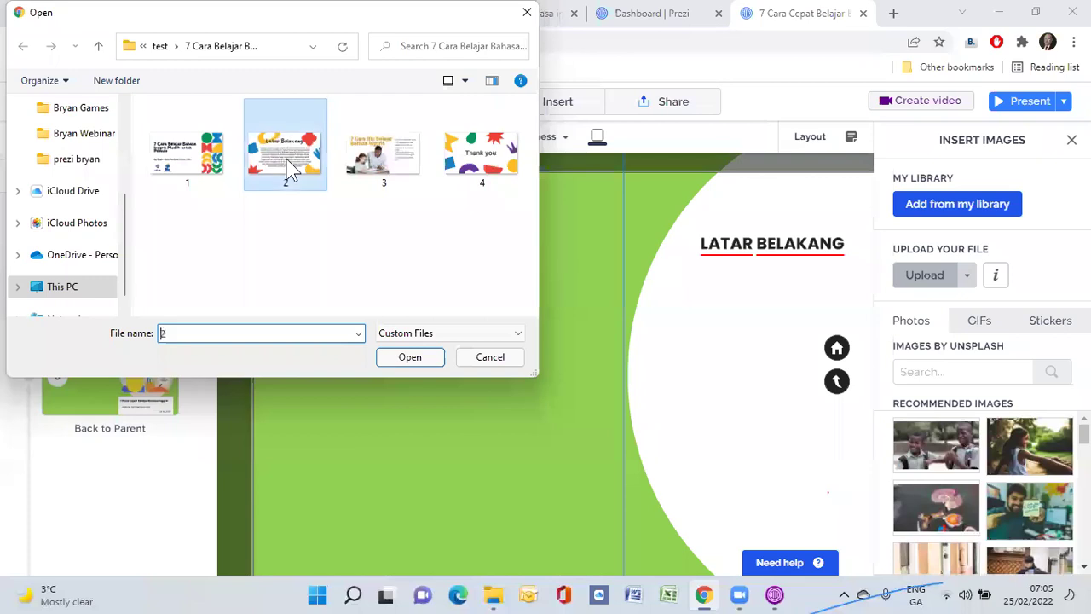
pyautogui.click(410, 357)
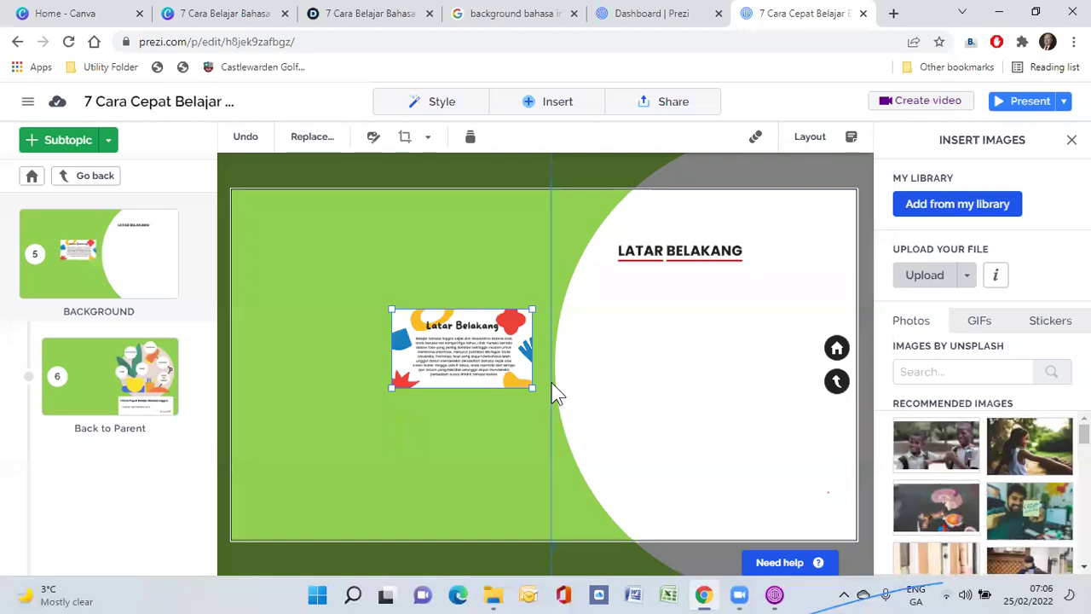
pyautogui.moveTo(492, 341); pyautogui.dragTo(715, 324)
pyautogui.moveTo(752, 369); pyautogui.dragTo(826, 453)
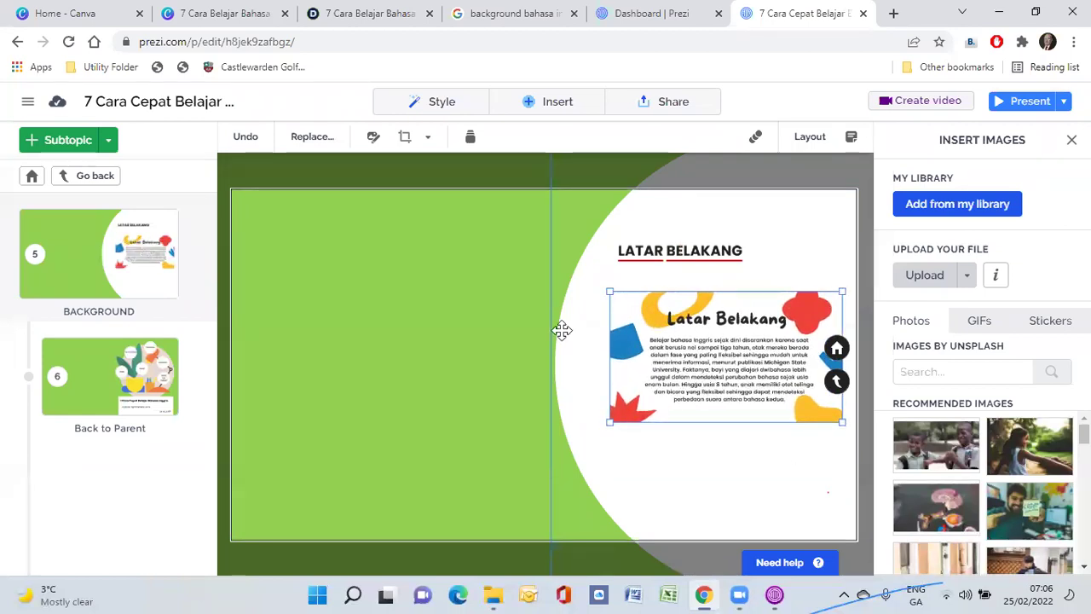
pyautogui.click(522, 330)
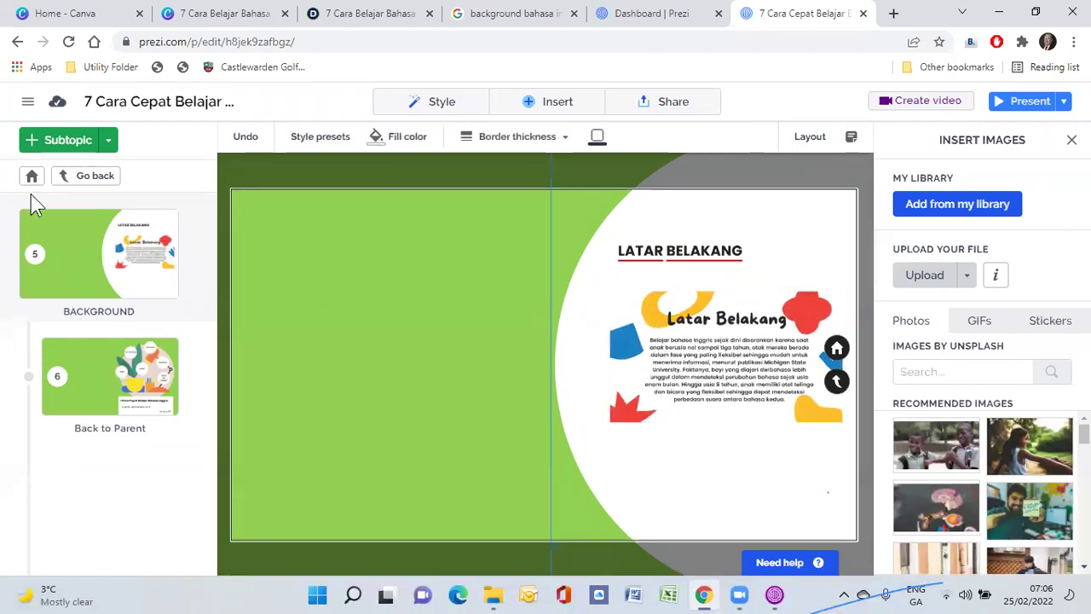
# Add a "Zoom to" animation to the Latar Belakang image on the BACKGROUND slide
pyautogui.click(671, 364)
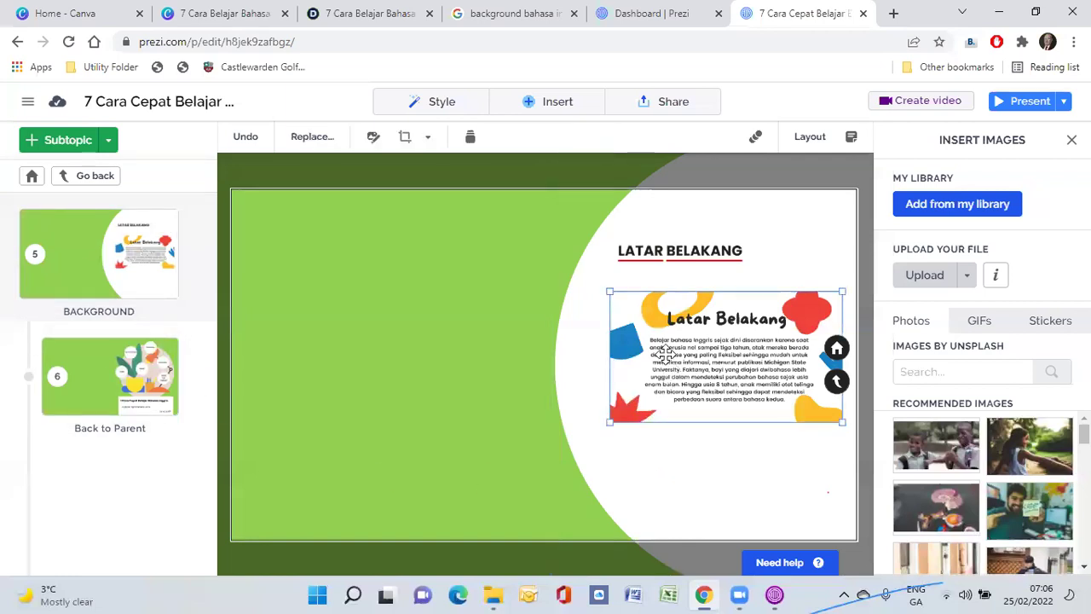
pyautogui.click(755, 139)
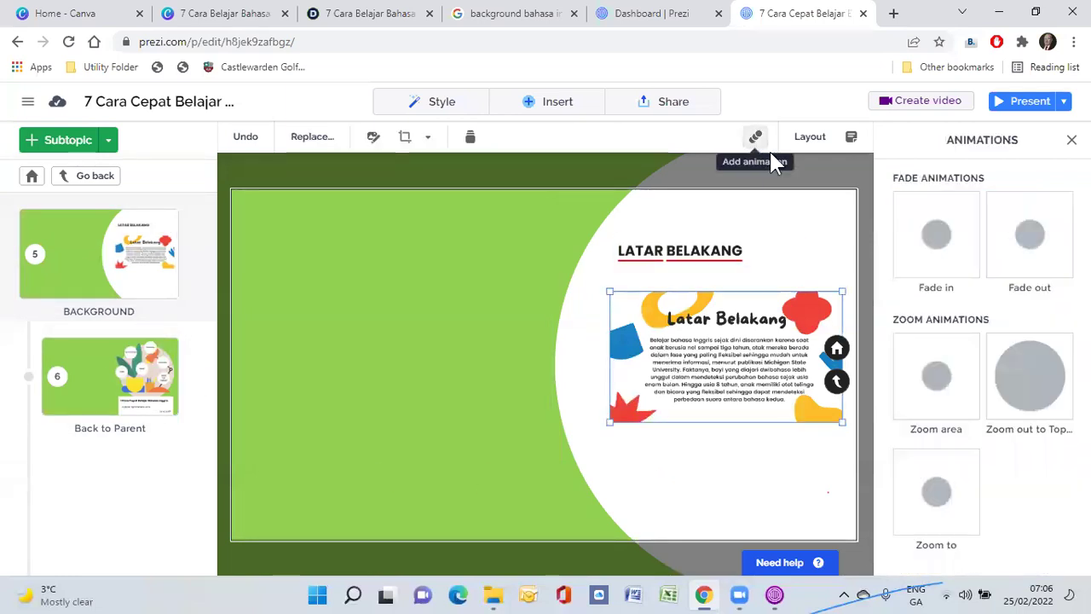
pyautogui.click(956, 491)
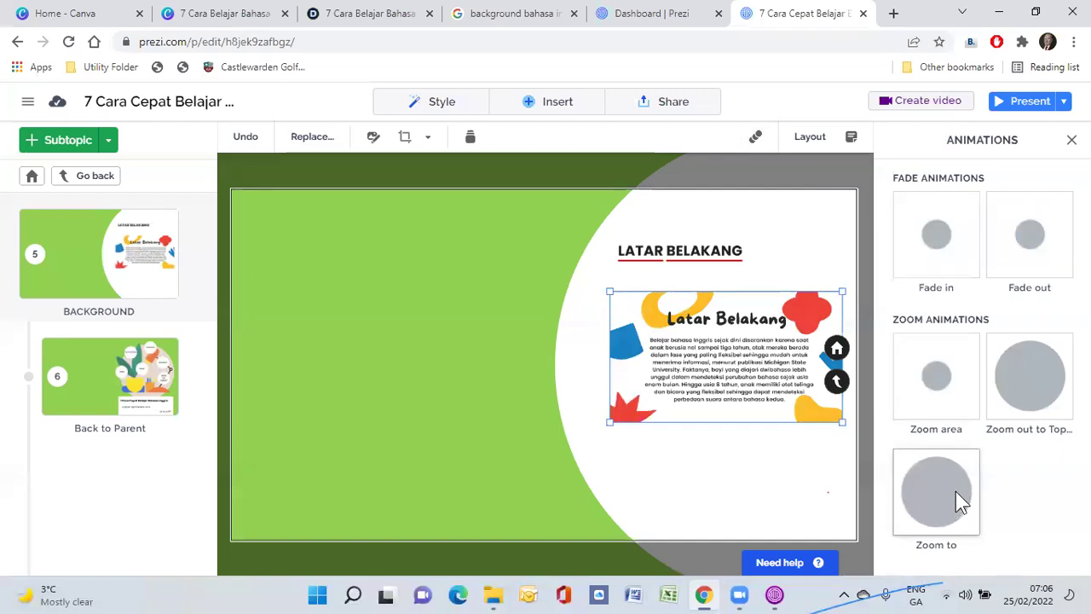
pyautogui.moveTo(158, 359)
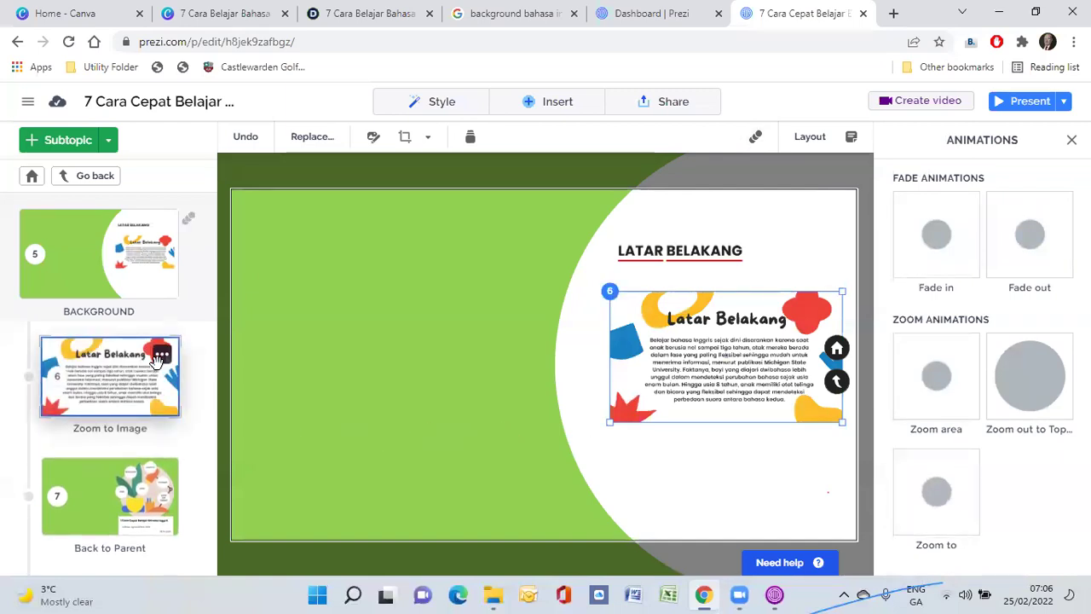
# Return to the Overview, preview the presentation through the BACKGROUND slide and its image zoom, and exit the preview
pyautogui.click(32, 178)
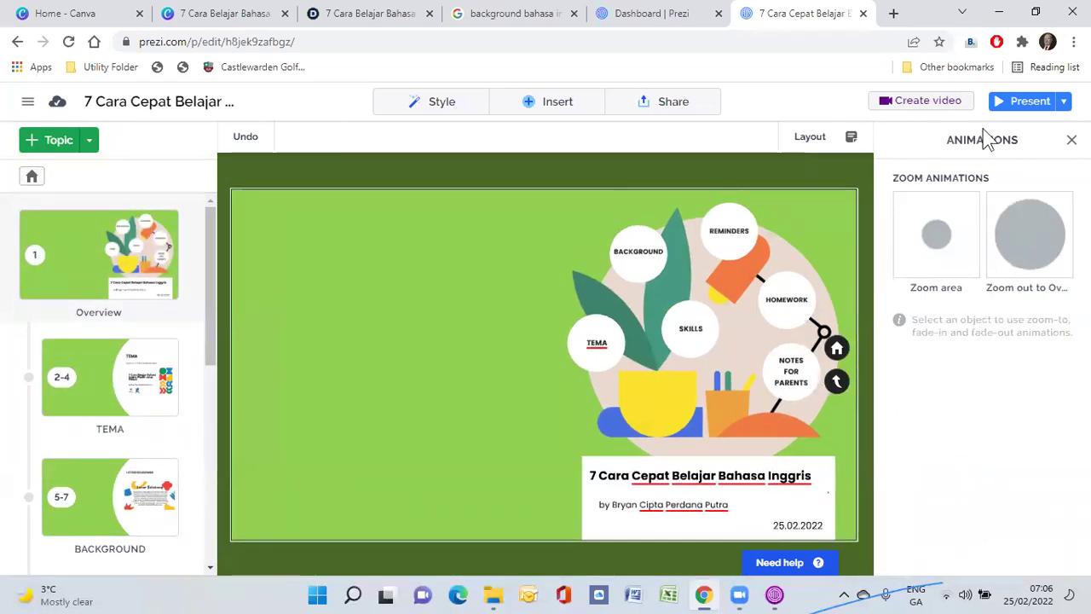
pyautogui.click(1023, 102)
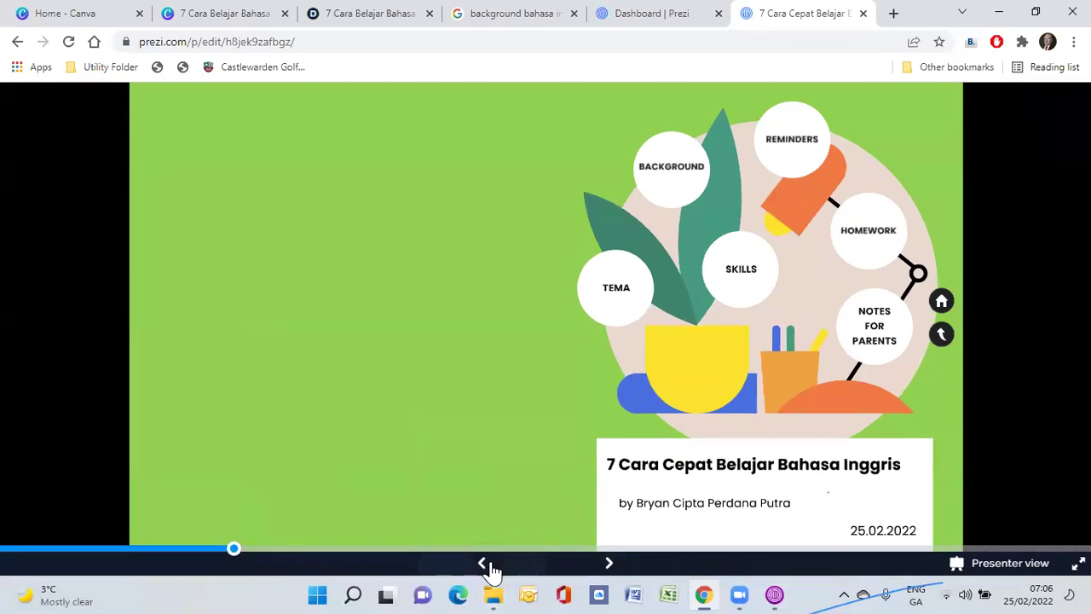
pyautogui.click(492, 570)
pyautogui.click(596, 565)
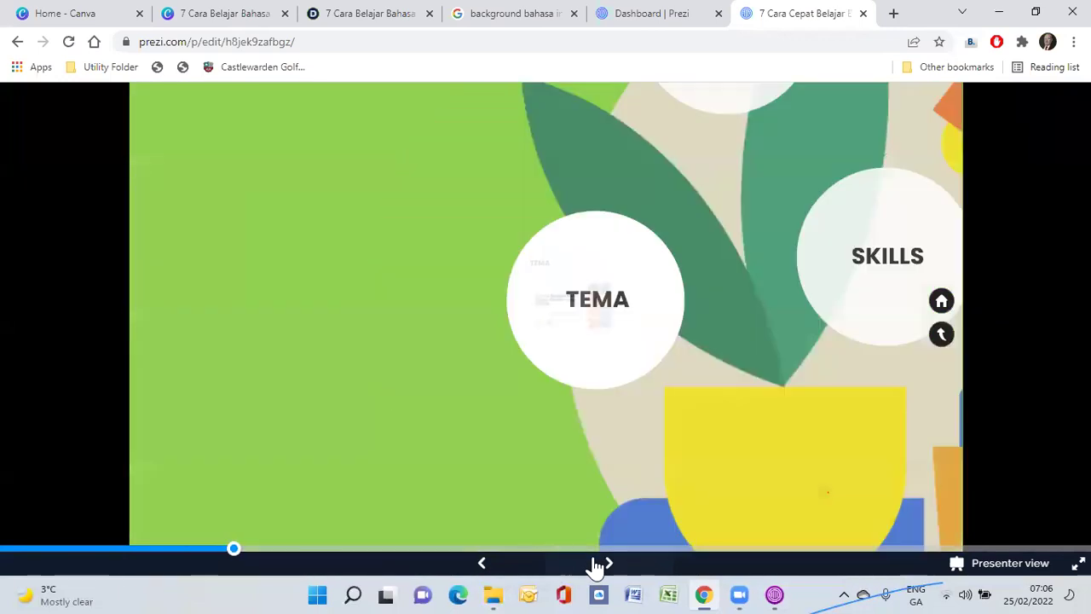
pyautogui.click(602, 565)
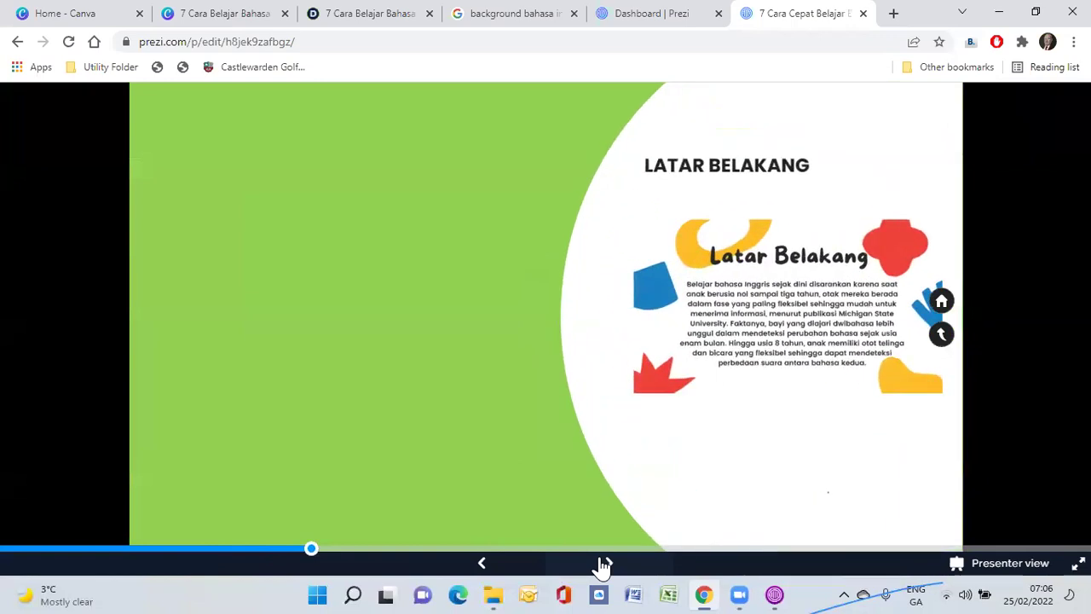
pyautogui.click(602, 565)
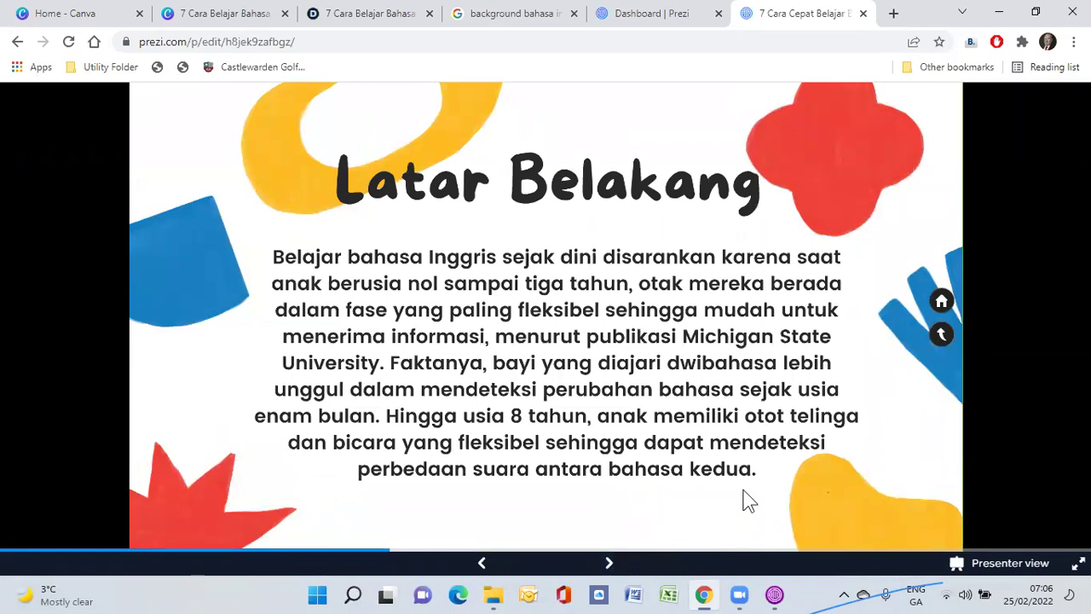
pyautogui.click(625, 568)
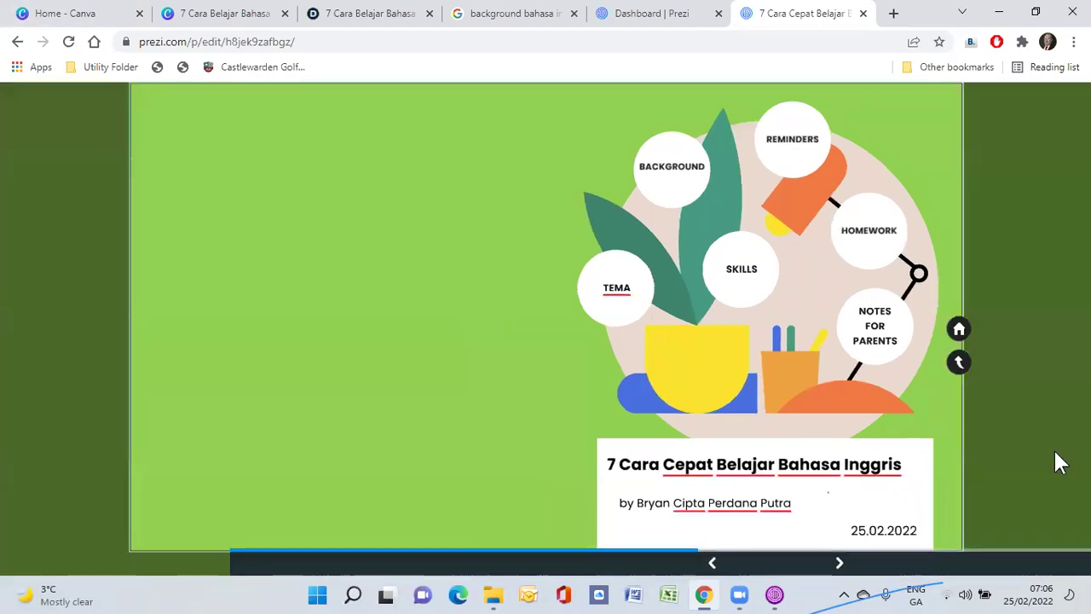
pyautogui.press('Escape')
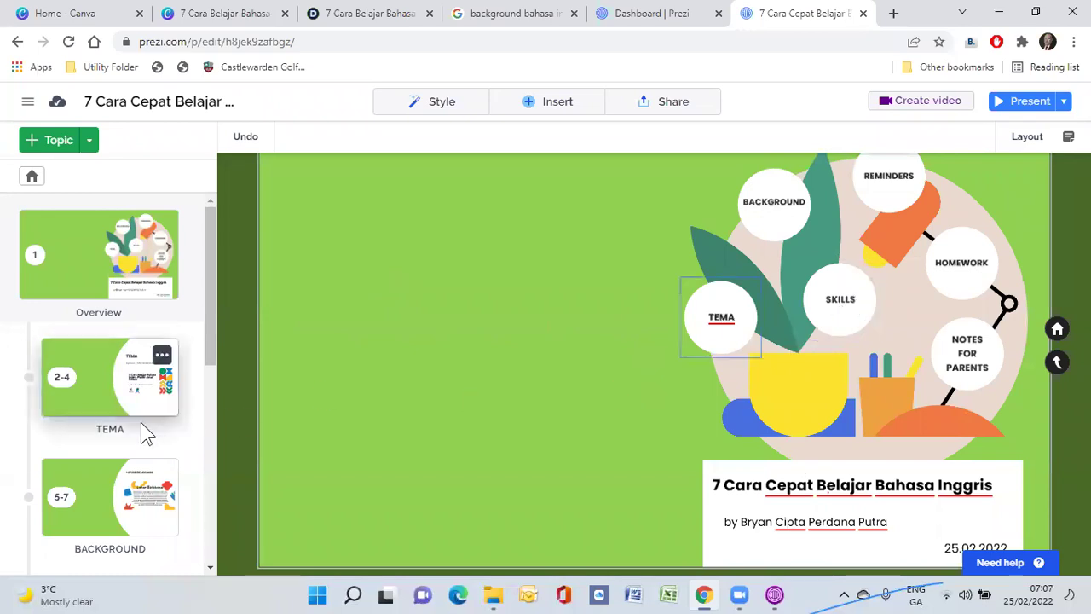
pyautogui.scroll(-3, 127, 430)
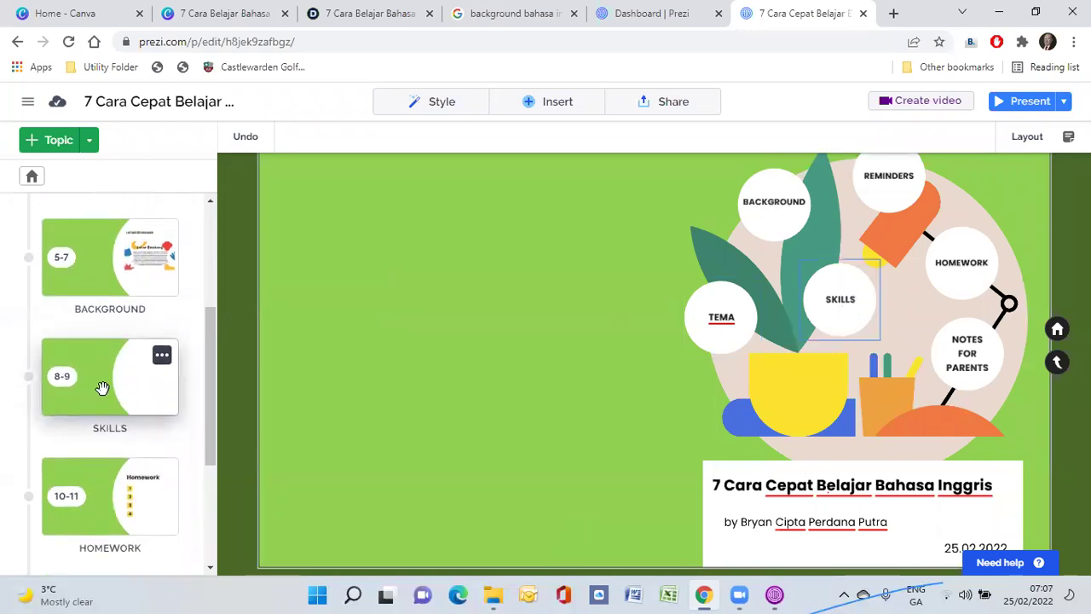
pyautogui.click(102, 388)
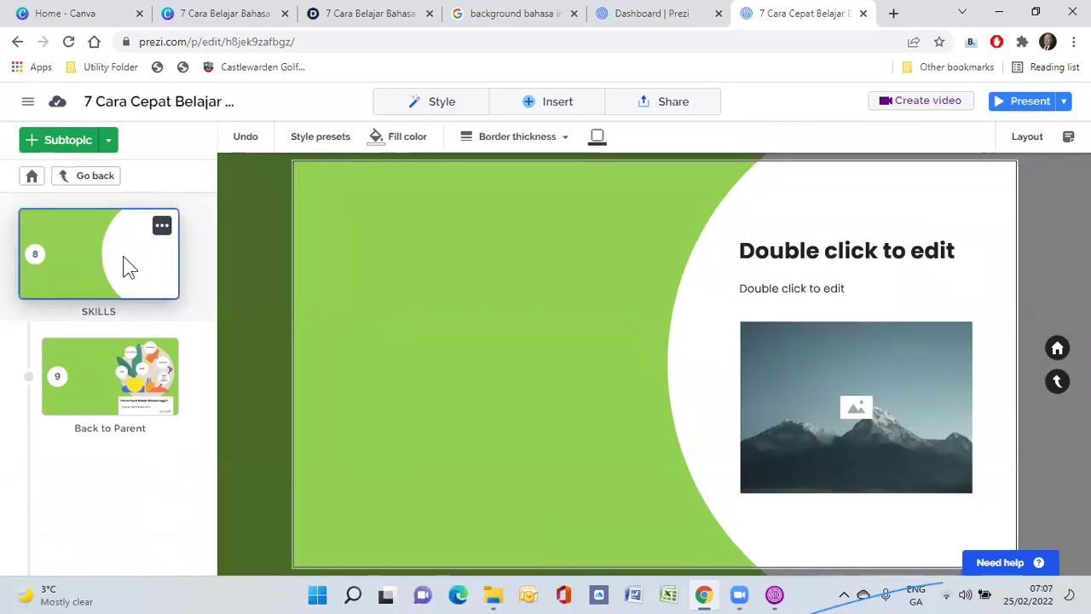
pyautogui.click(32, 175)
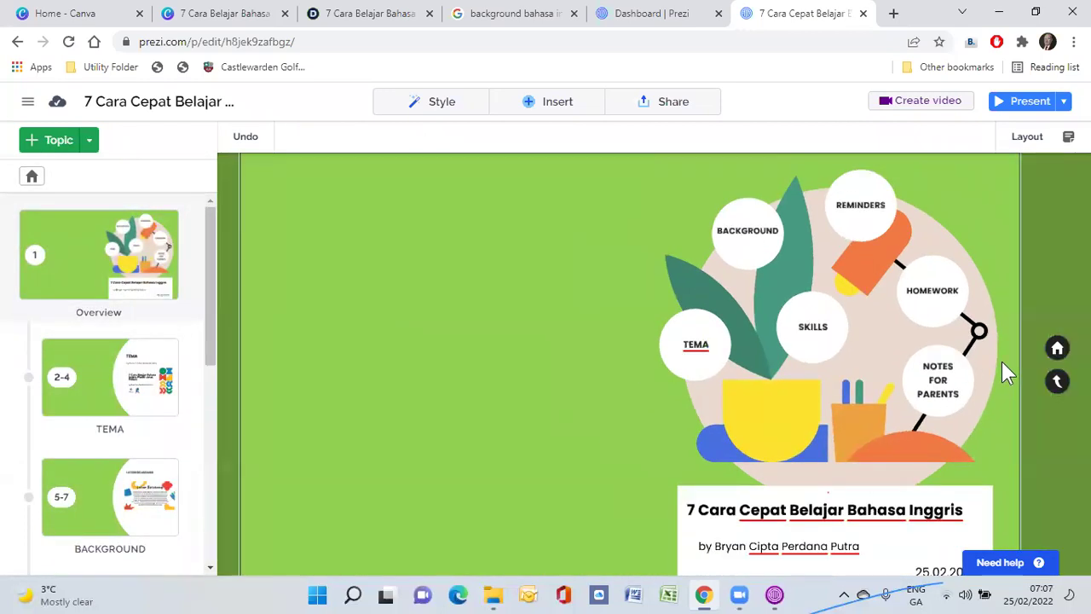
# Rename the SKILLS topic circle on the Overview slide as "VIDEO"
pyautogui.click(836, 330)
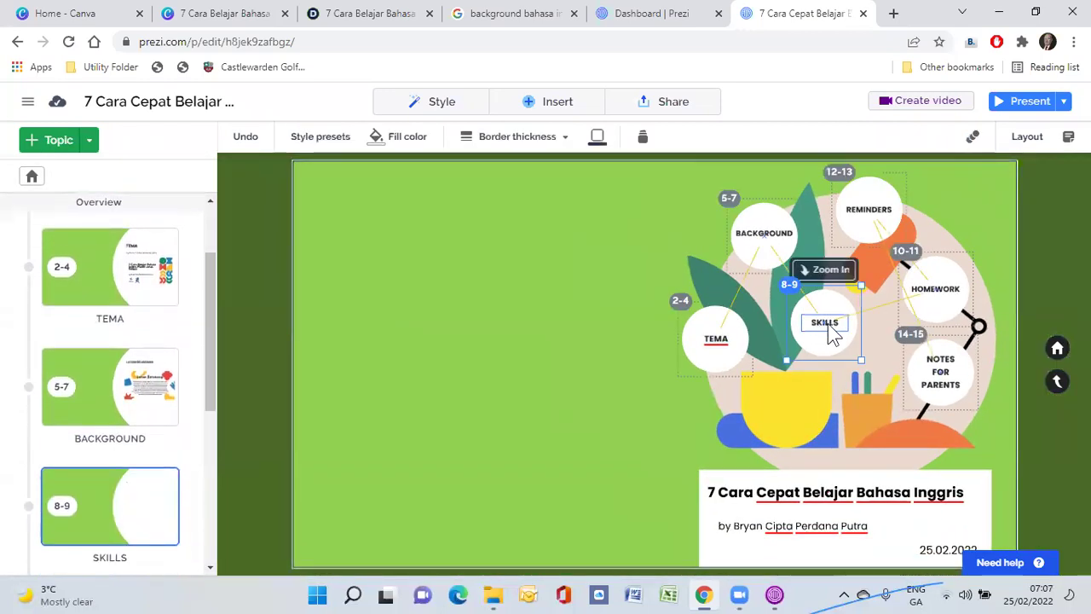
pyautogui.click(821, 322)
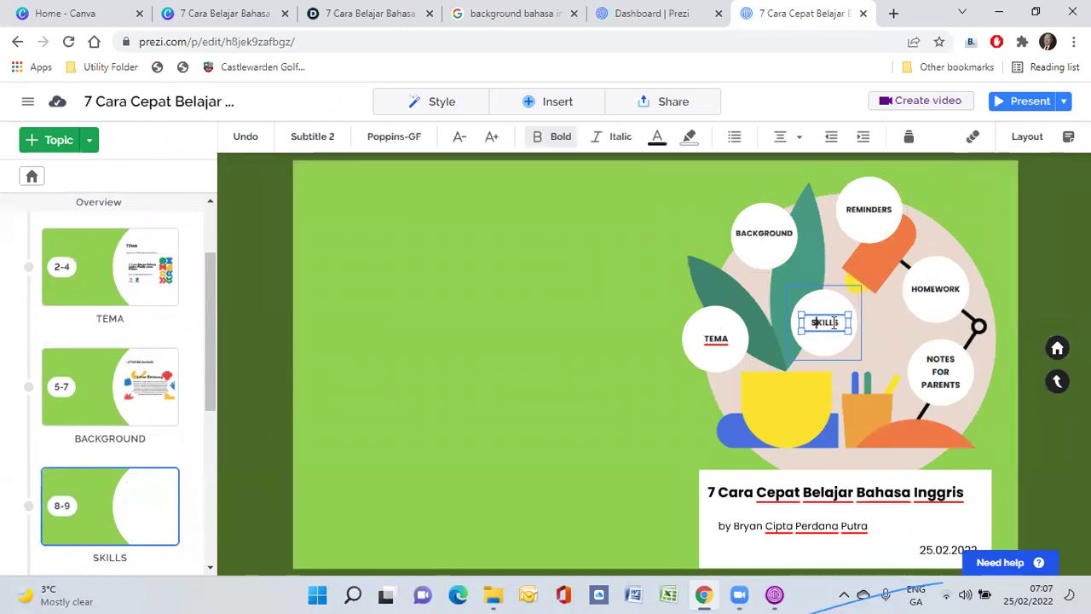
pyautogui.doubleClick(834, 322)
pyautogui.write('VIDEO')
pyautogui.click(618, 254)
# Open the VIDEO topic and delete the placeholder image from its slide
pyautogui.click(842, 339)
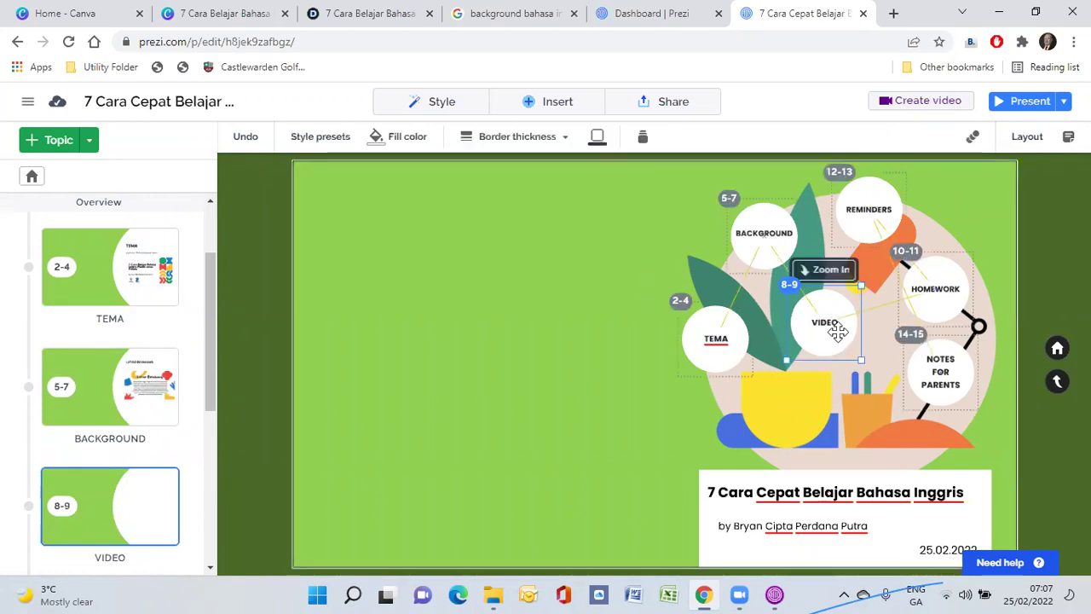
pyautogui.click(110, 498)
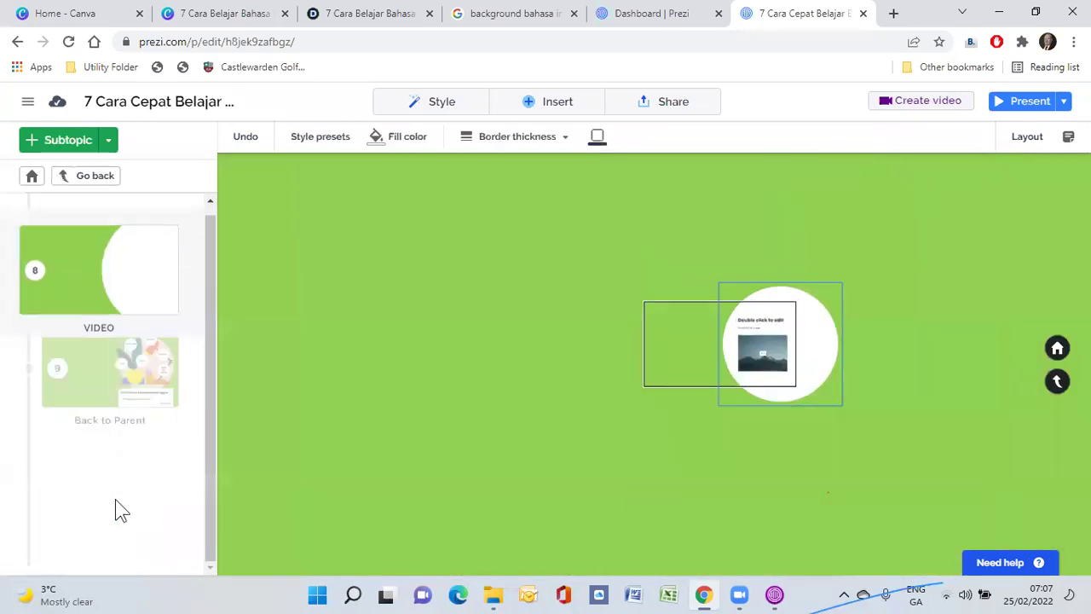
pyautogui.click(782, 419)
pyautogui.click(782, 419)
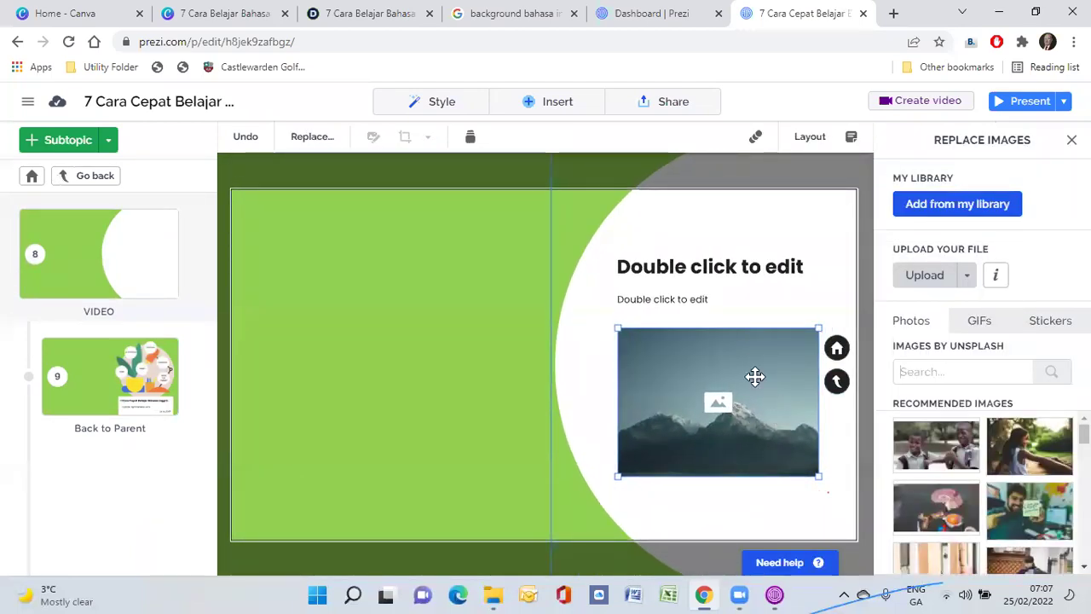
pyautogui.press('Delete')
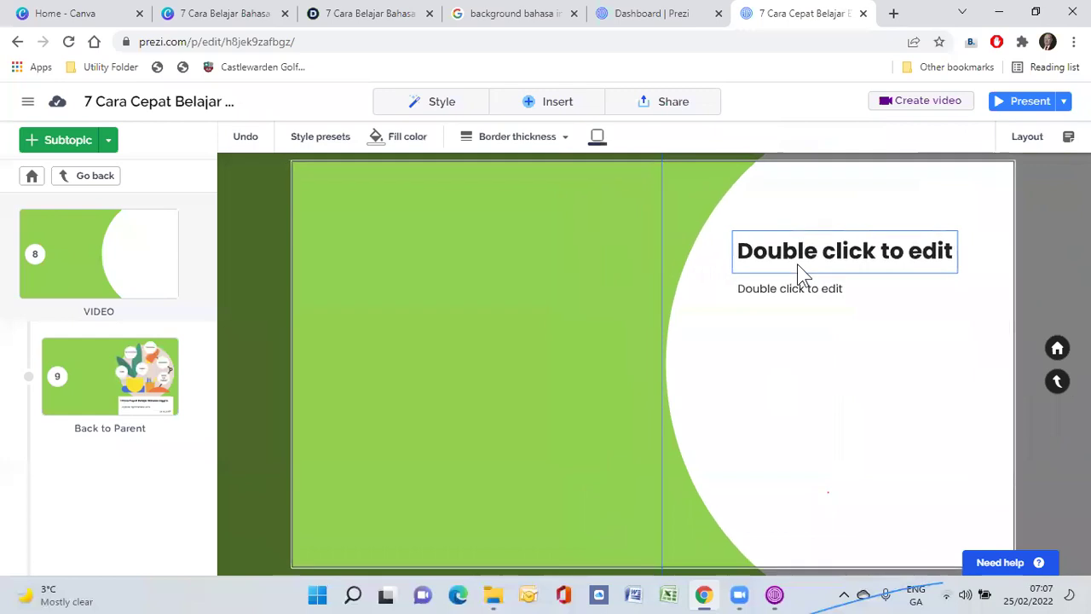
# Replace the VIDEO slide's placeholder title with "VIDEOS" and delete the placeholder body text beneath it
pyautogui.doubleClick(803, 255)
pyautogui.write('VIDEOS')
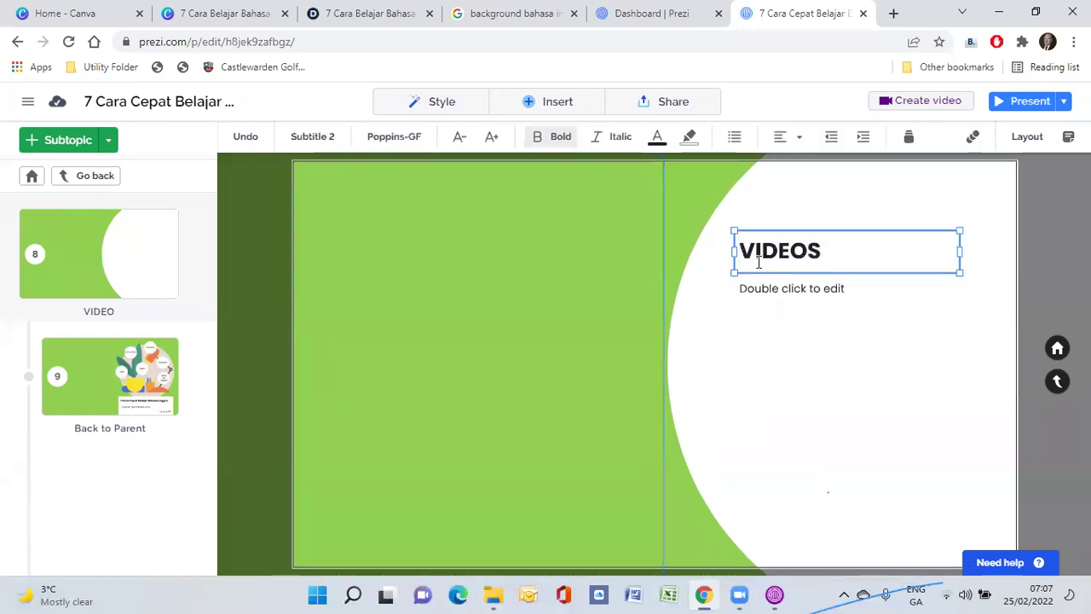
pyautogui.click(798, 291)
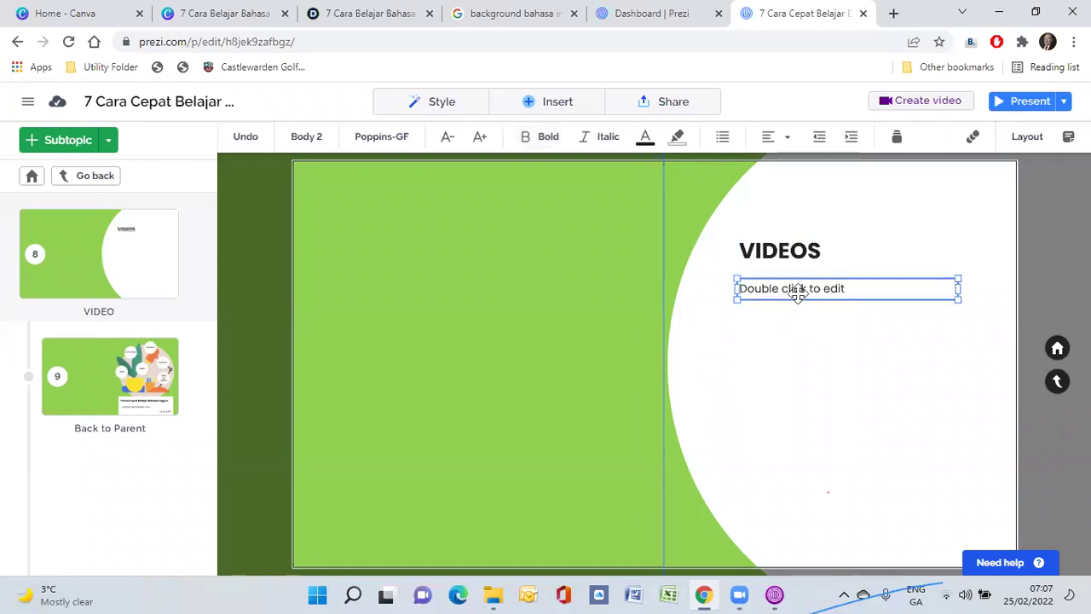
pyautogui.press('Delete')
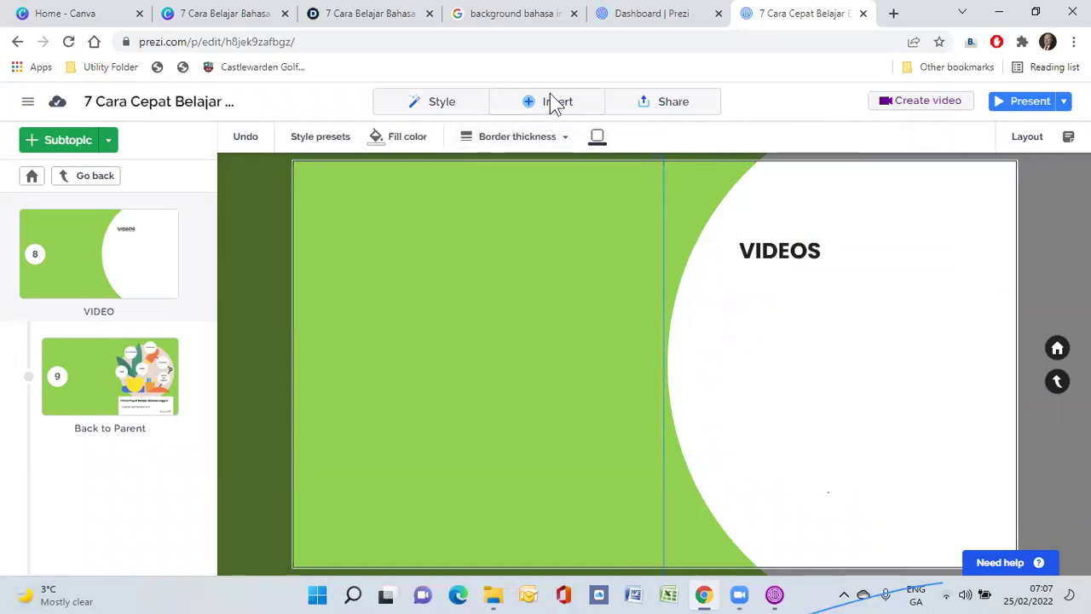
# Start a video upload for the VIDEO slide and browse to the Downloads folder for the file
pyautogui.click(554, 102)
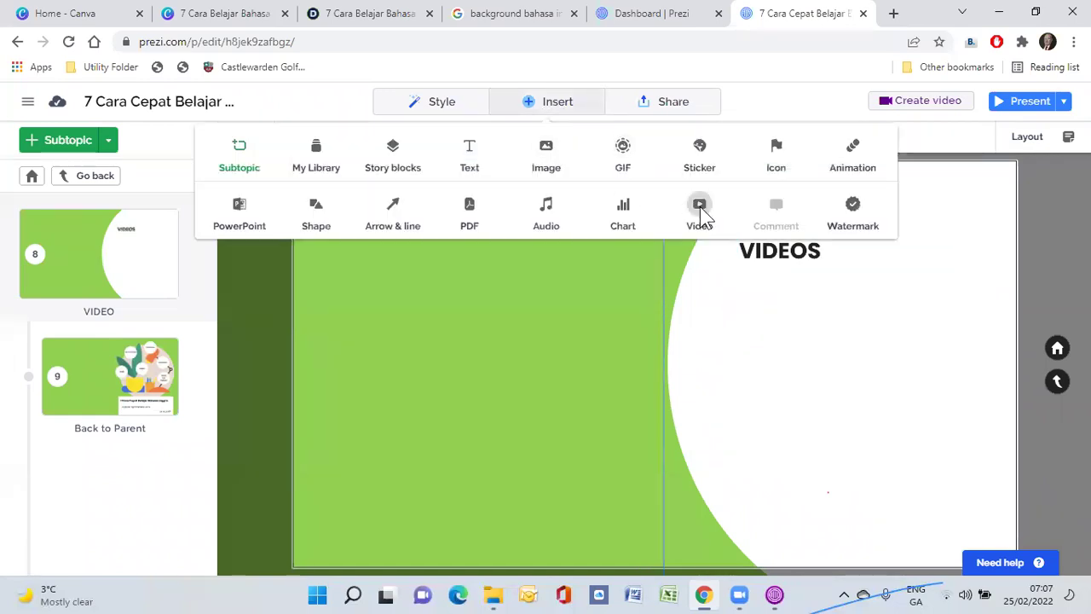
pyautogui.click(699, 209)
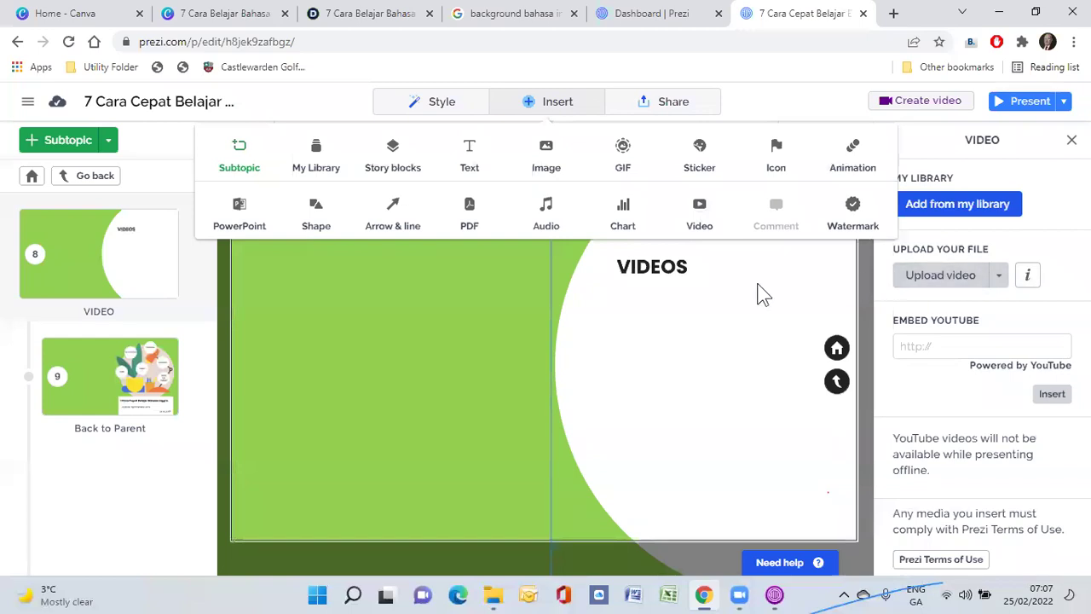
pyautogui.click(955, 278)
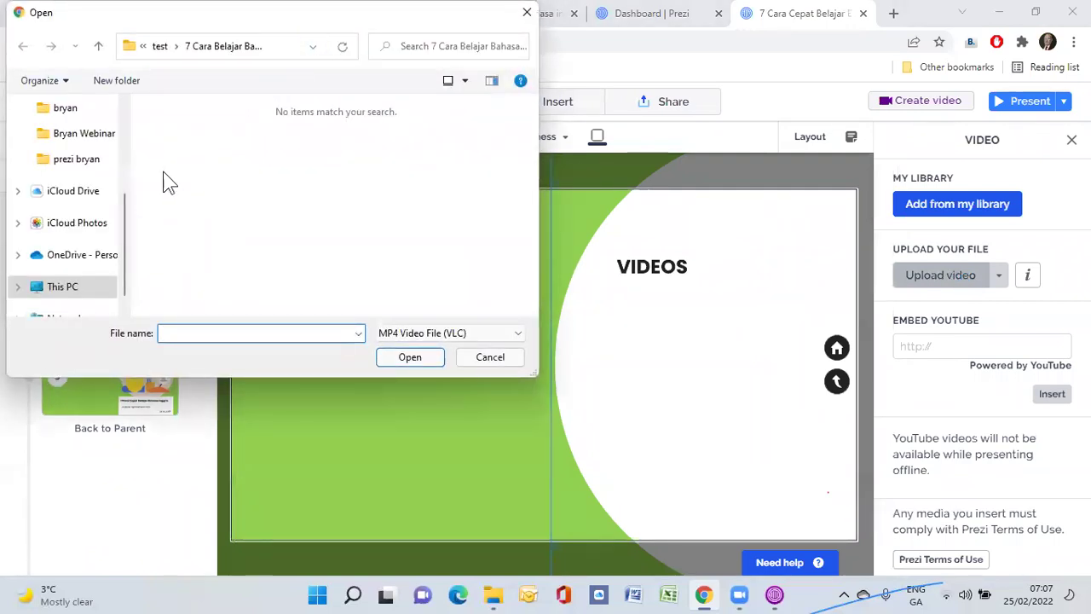
pyautogui.click(71, 162)
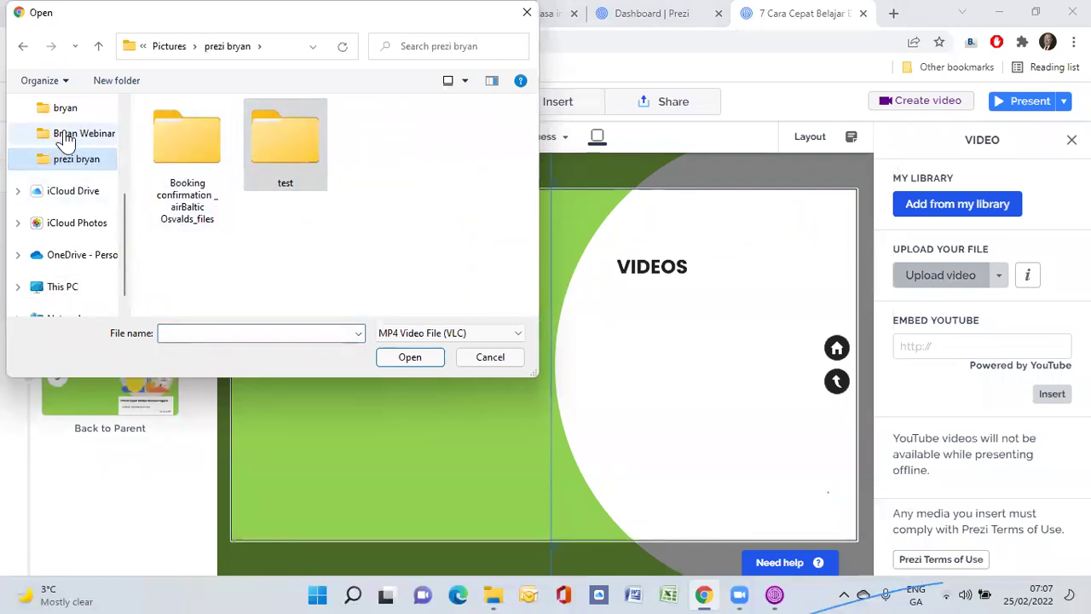
pyautogui.scroll(1, 98, 138)
pyautogui.click(68, 163)
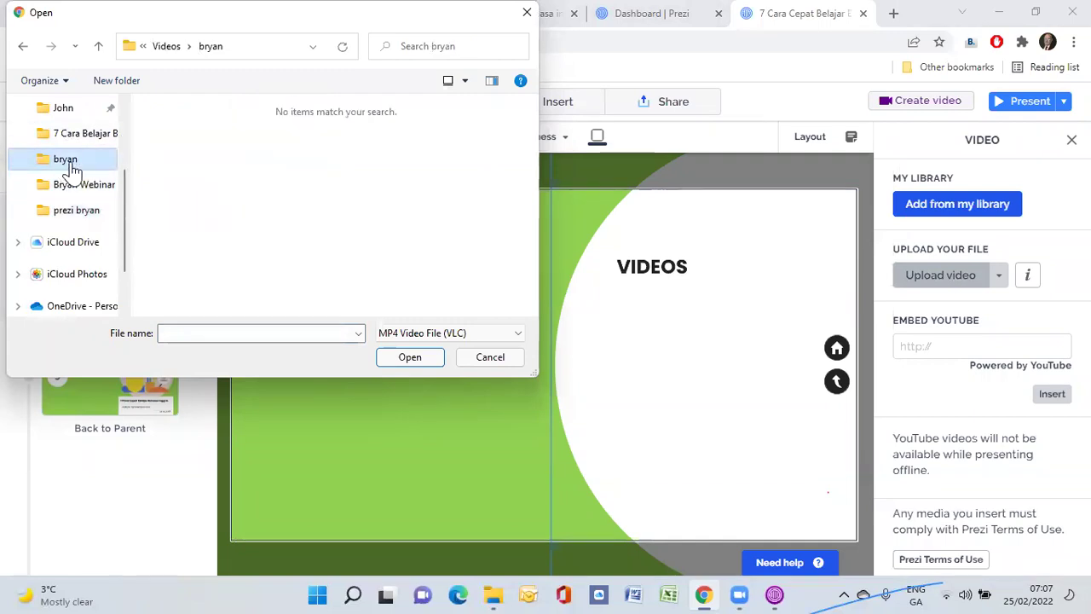
pyautogui.scroll(2, 100, 173)
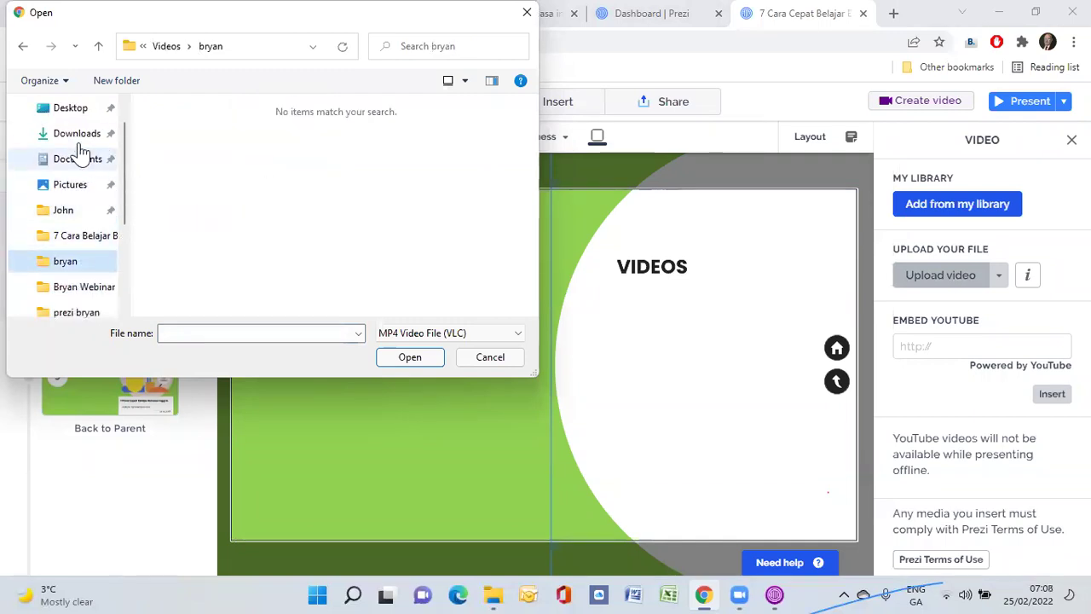
pyautogui.click(83, 136)
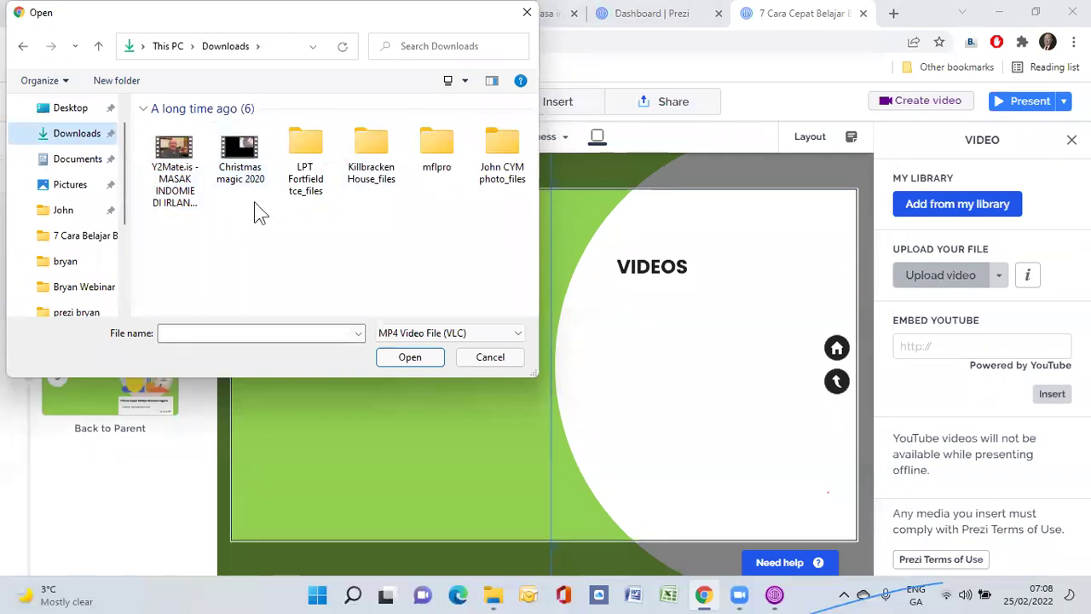
# Check the file properties of the "Christmas magic 2020" and "MASAK INDOMIE DI IRLANDIA" videos in Downloads
pyautogui.click(238, 167)
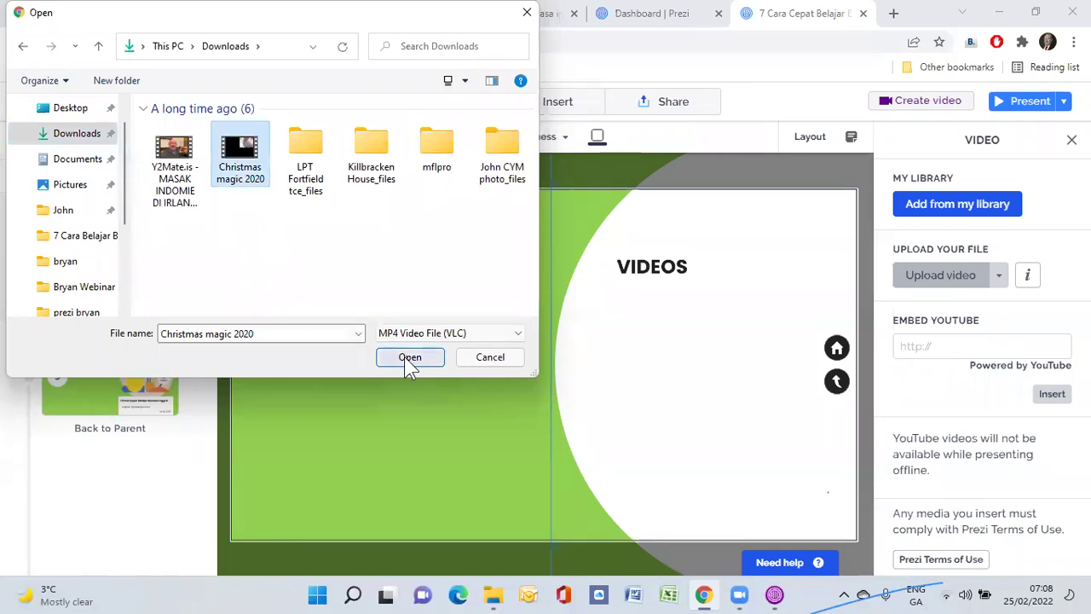
pyautogui.doubleClick(245, 167)
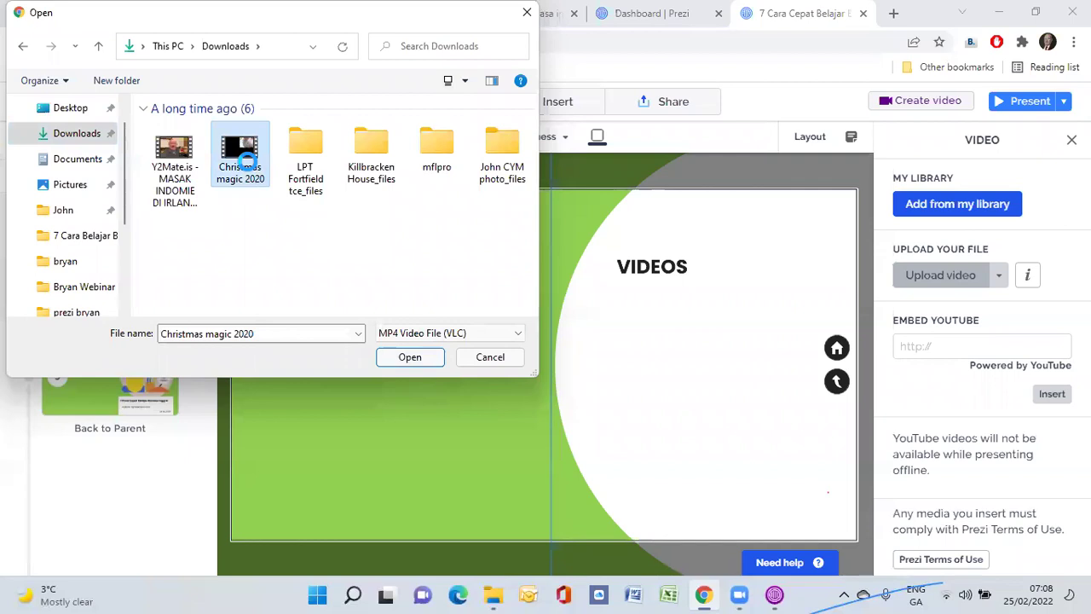
pyautogui.rightClick(246, 162)
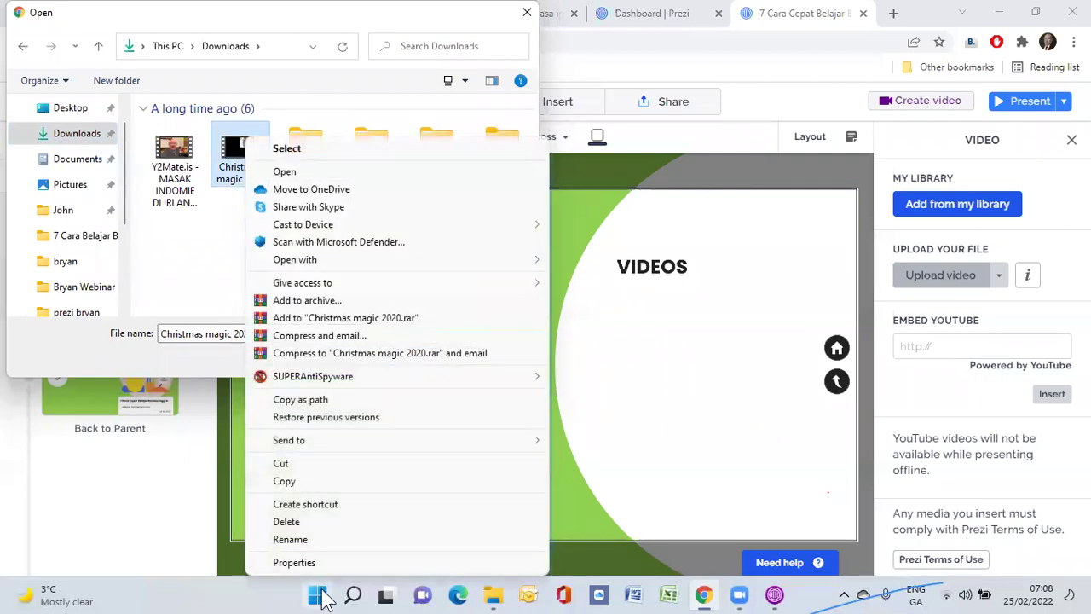
pyautogui.click(334, 565)
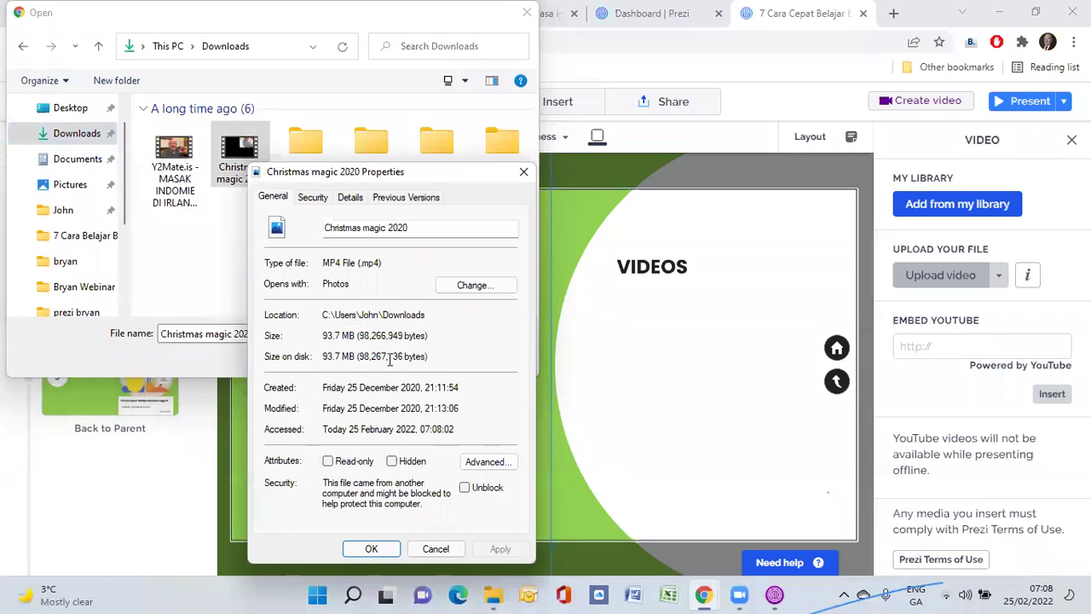
pyautogui.click(423, 546)
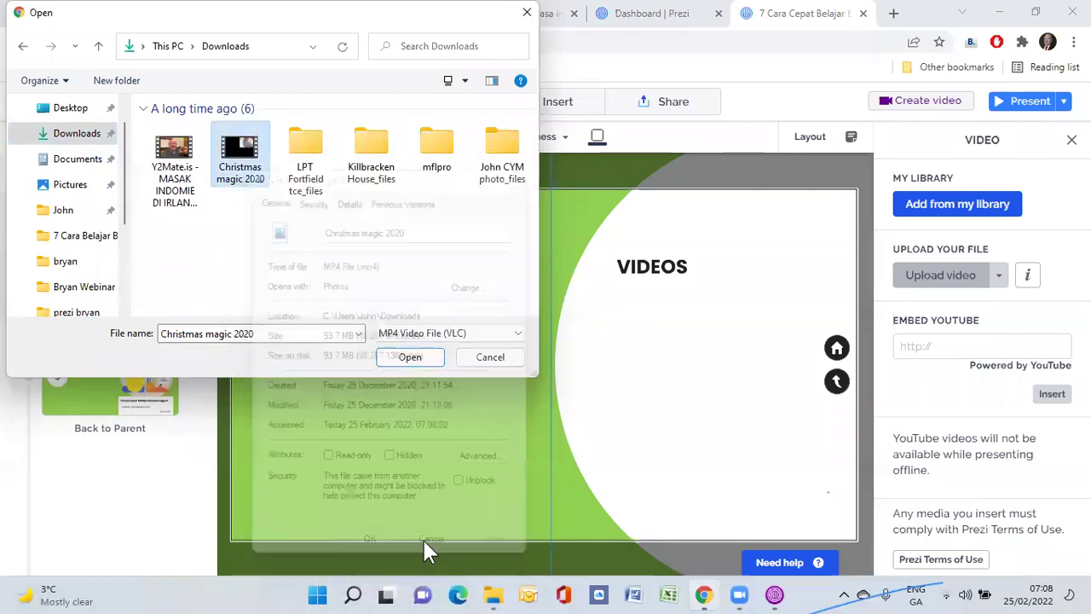
pyautogui.click(183, 179)
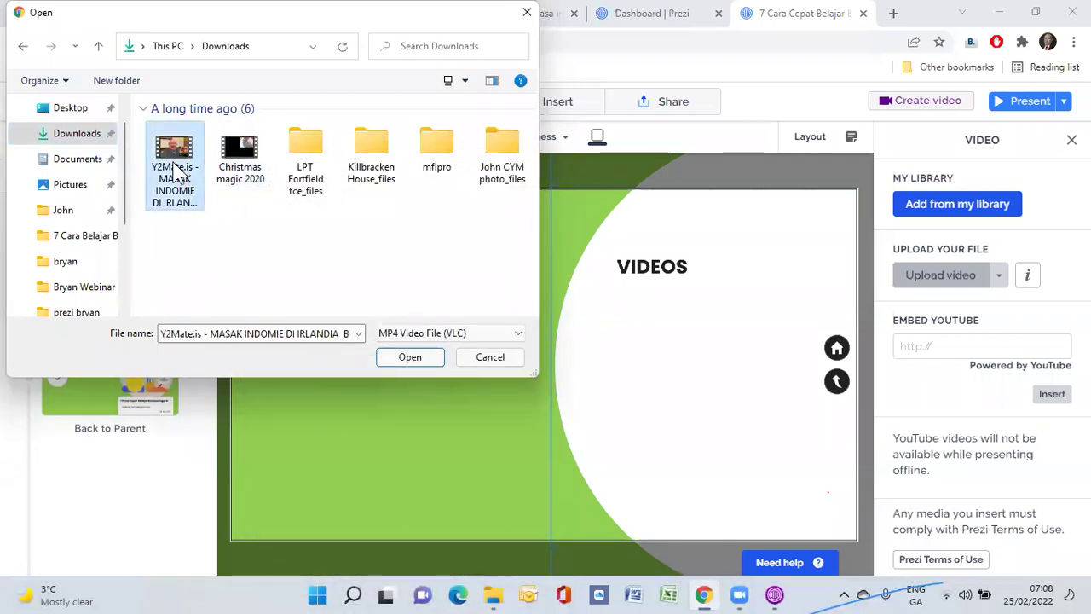
pyautogui.rightClick(204, 186)
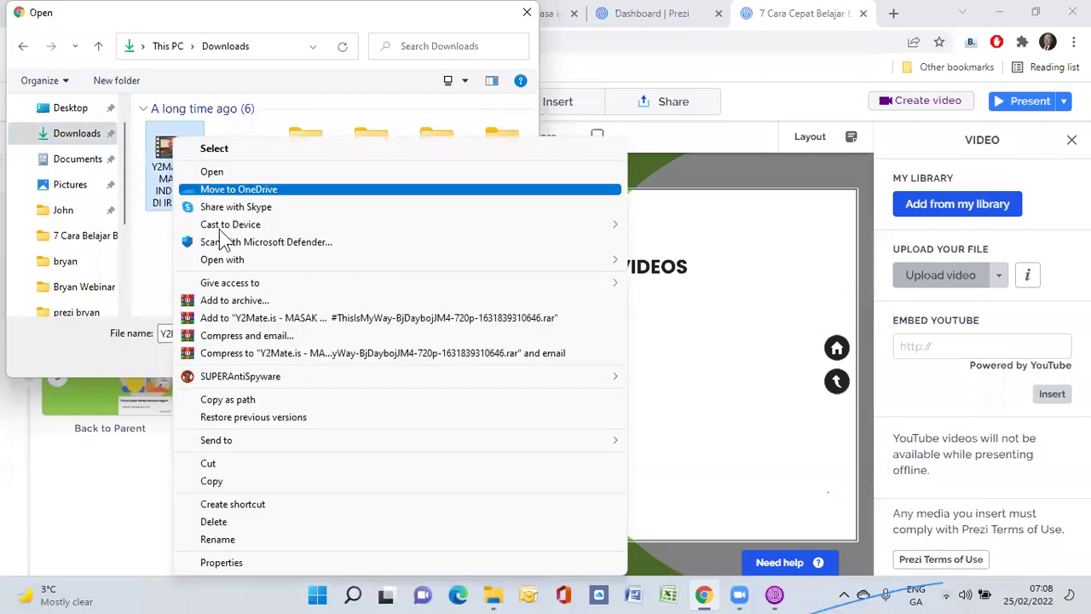
pyautogui.click(261, 563)
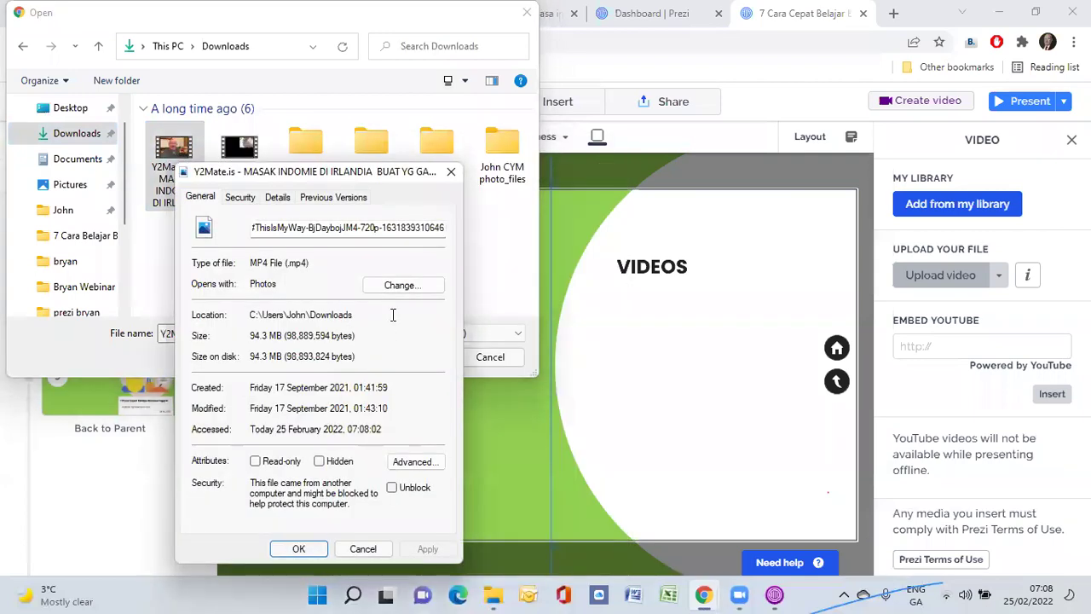
pyautogui.click(306, 551)
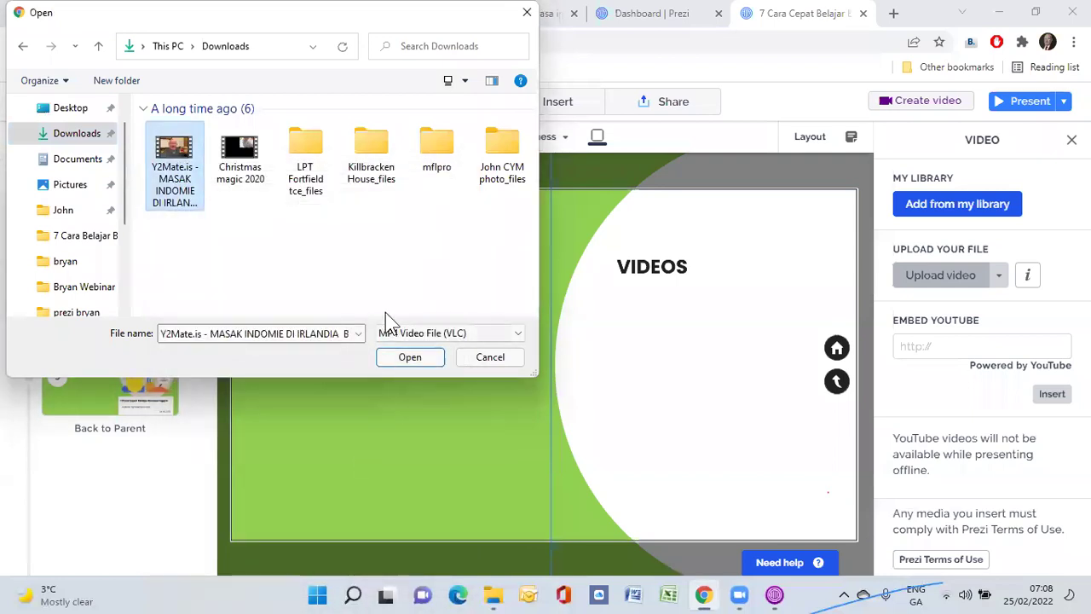
# Upload the "MASAK INDOMIE DI IRLANDIA" video, shrink it and place it beneath the VIDEOS heading in the white area
pyautogui.click(407, 358)
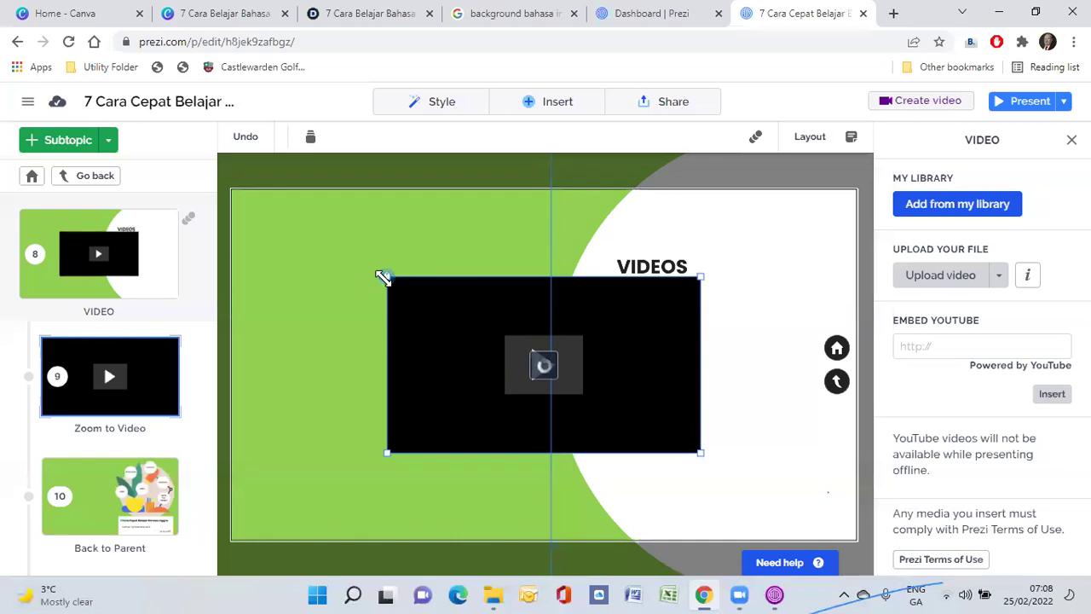
pyautogui.moveTo(382, 277); pyautogui.dragTo(489, 334)
pyautogui.moveTo(652, 364); pyautogui.dragTo(763, 333)
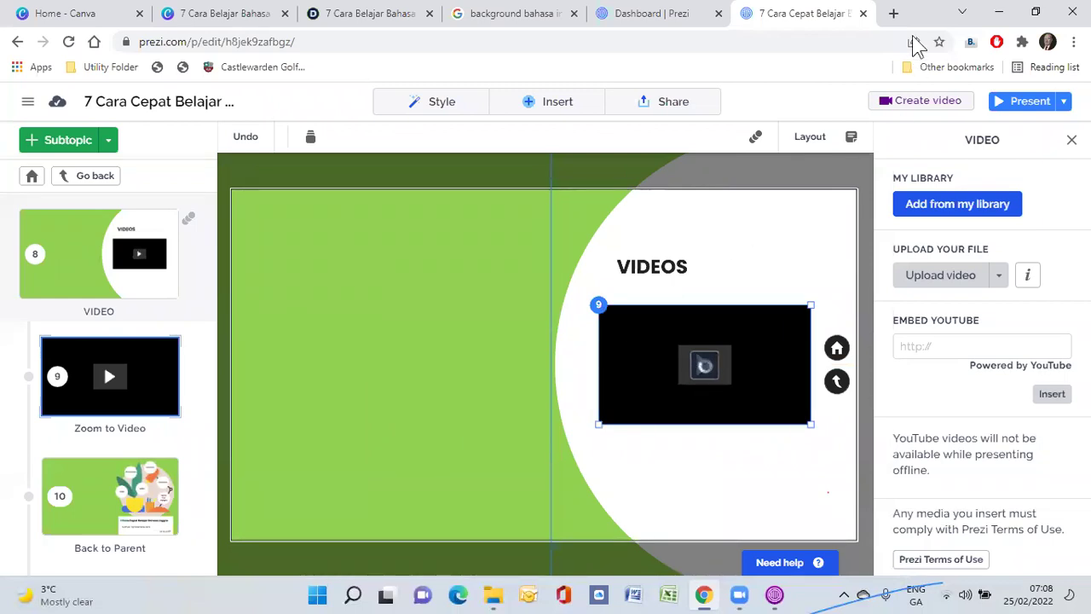
# Open YouTube in a new browser tab by way of a Google search for youtube
pyautogui.click(893, 13)
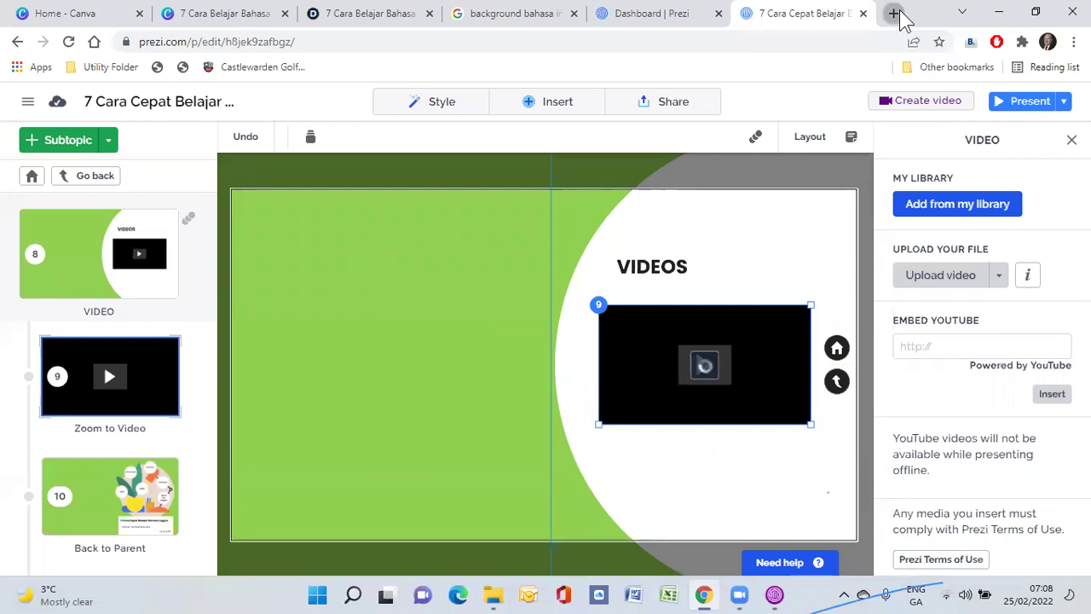
pyautogui.write('YO')
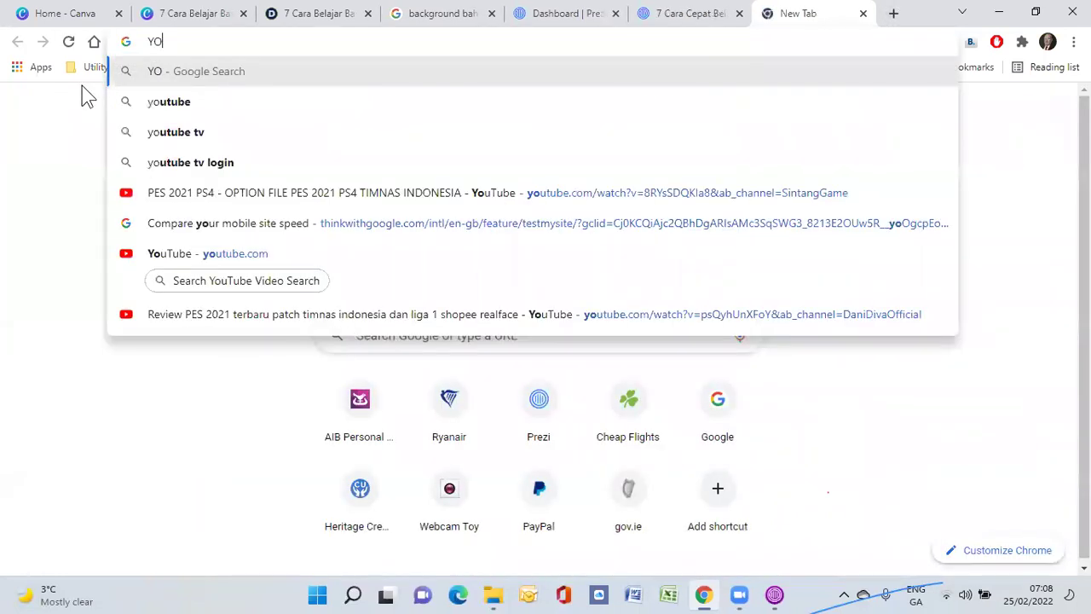
pyautogui.write('TU')
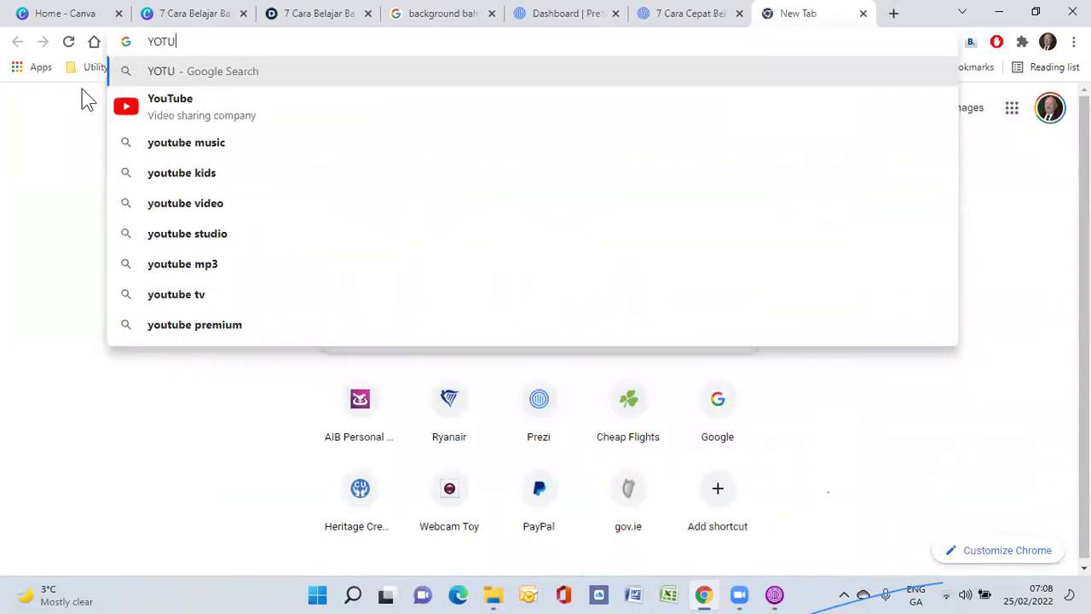
pyautogui.click(136, 113)
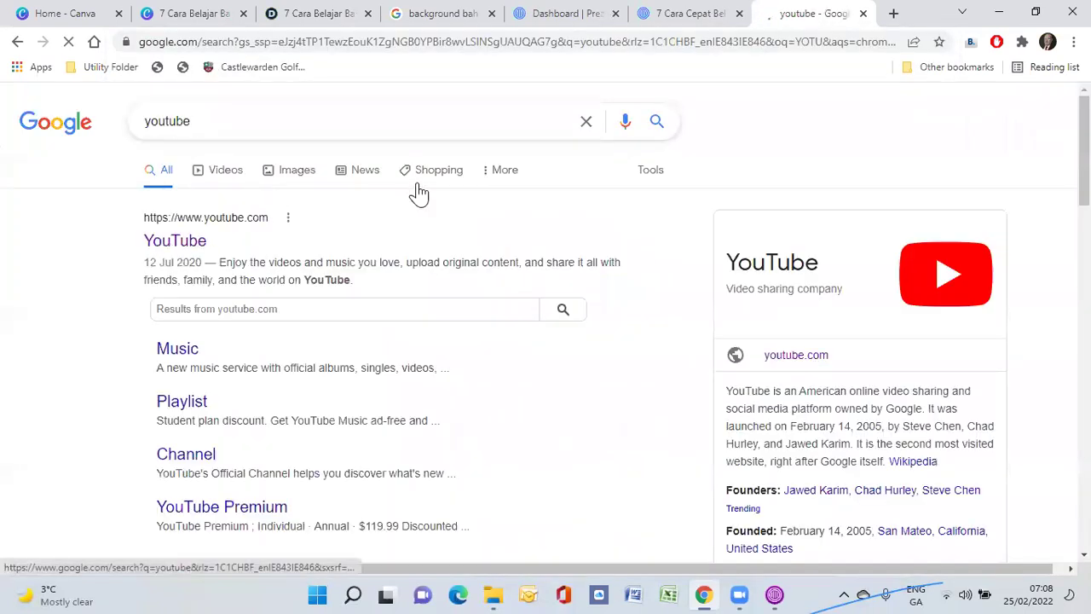
pyautogui.click(251, 241)
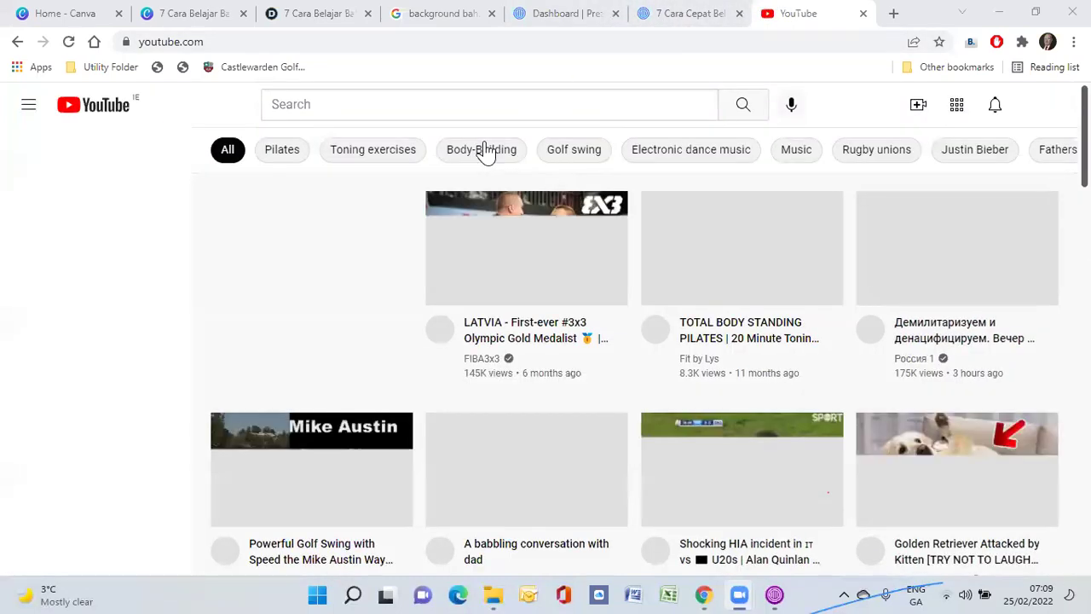
# Search YouTube for "mister bryan"
pyautogui.click(389, 104)
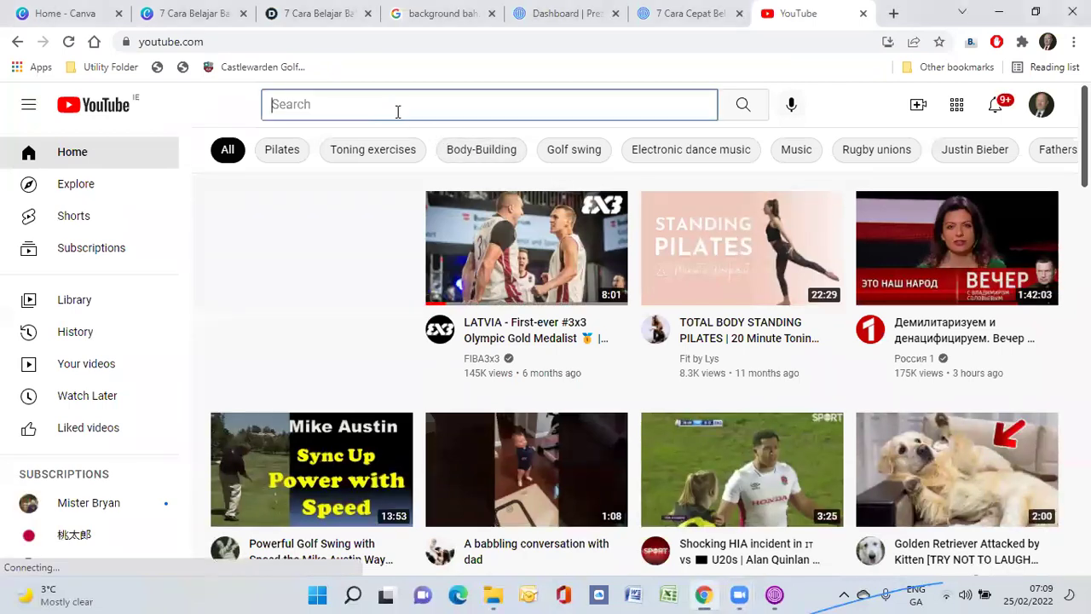
pyautogui.write('MISTER BRAN')
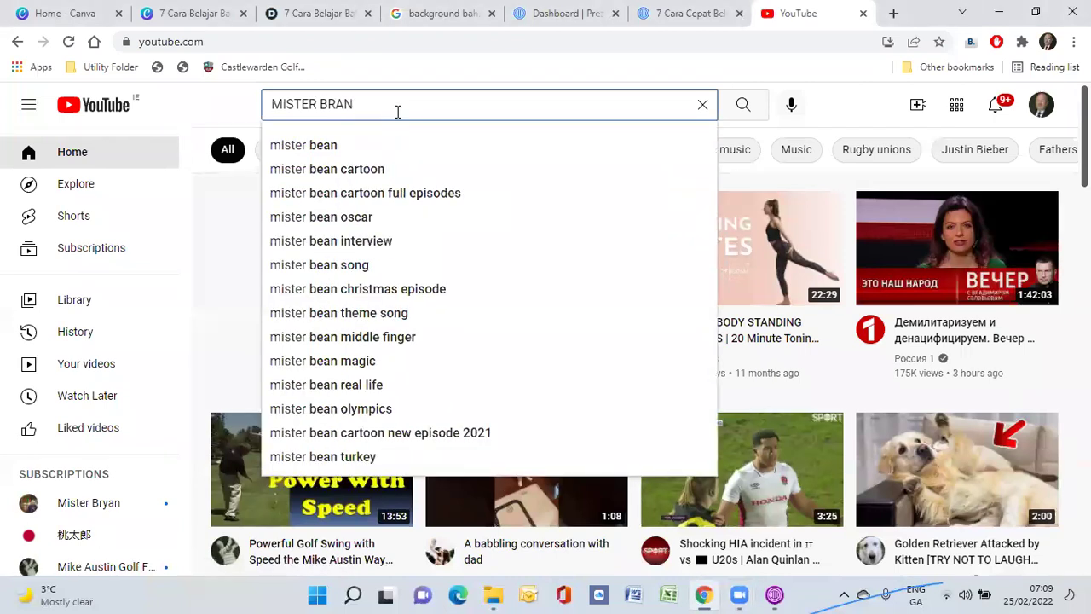
pyautogui.press('BackSpace')
pyautogui.press('BackSpace')
pyautogui.click(341, 146)
pyautogui.click(349, 150)
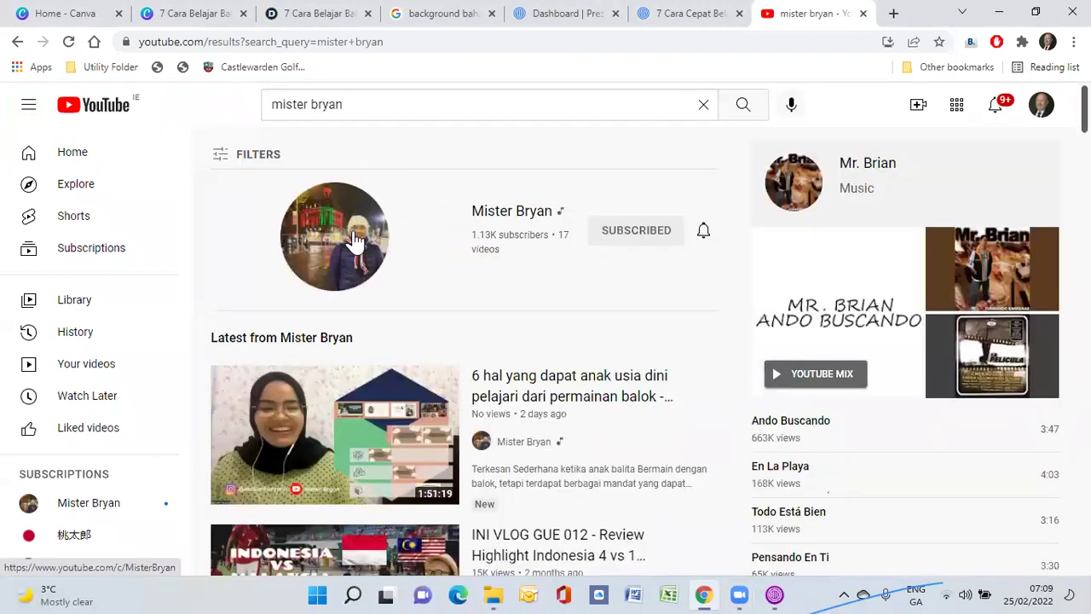
# Look over the latest videos in the search results and open the Mister Bryan channel
pyautogui.scroll(-2, 394, 282)
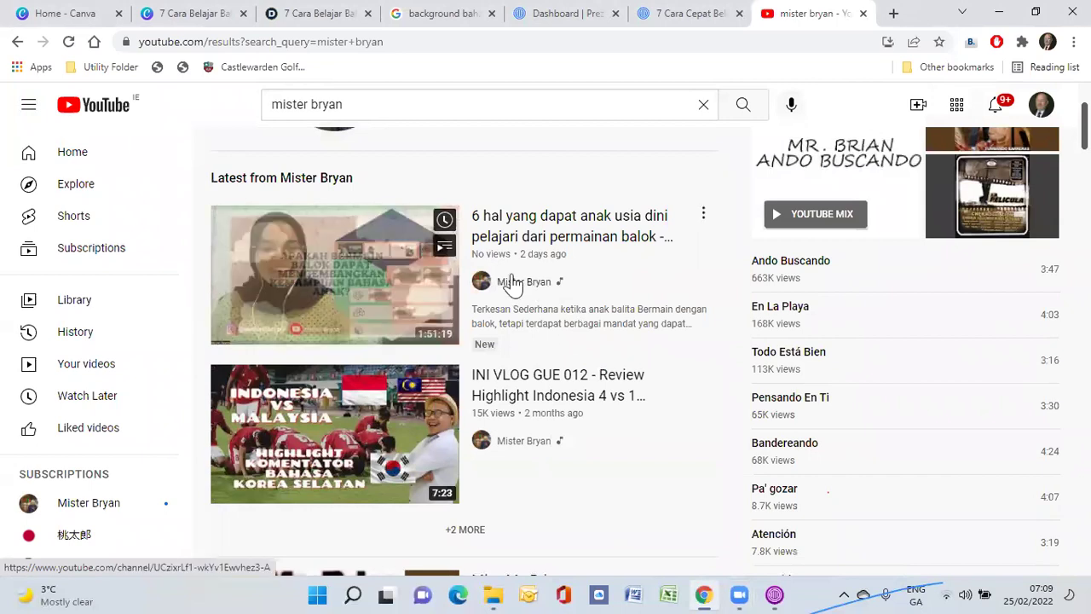
pyautogui.scroll(2, 324, 215)
pyautogui.click(362, 241)
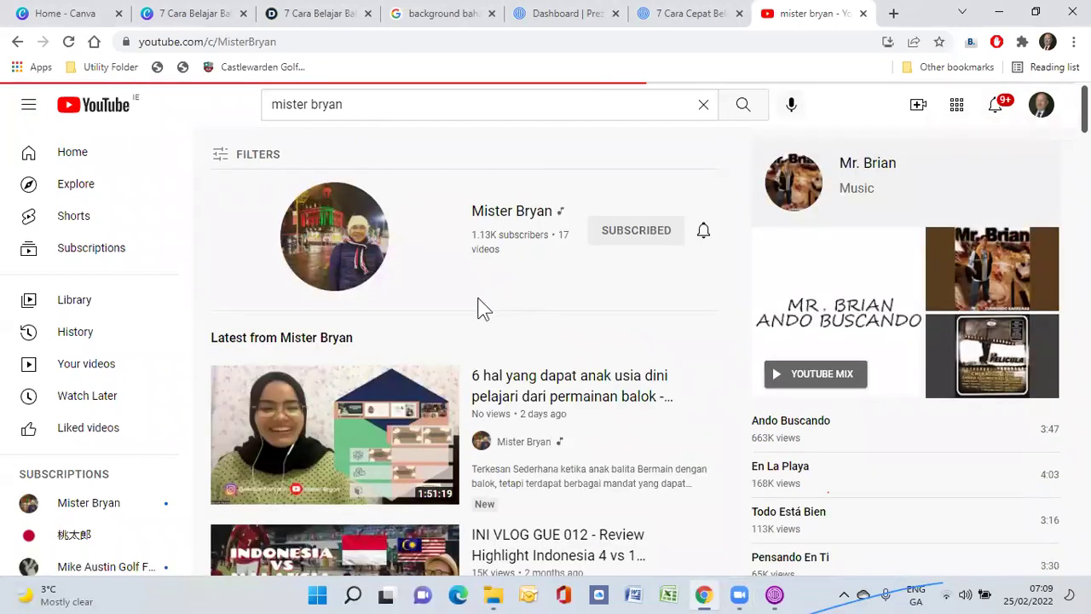
# Open the channel's featured video "INI LAGU GUE 002 - PLEASE FORGIVE ME SONS" and copy its share link
pyautogui.scroll(-2, 456, 309)
pyautogui.scroll(1, 554, 303)
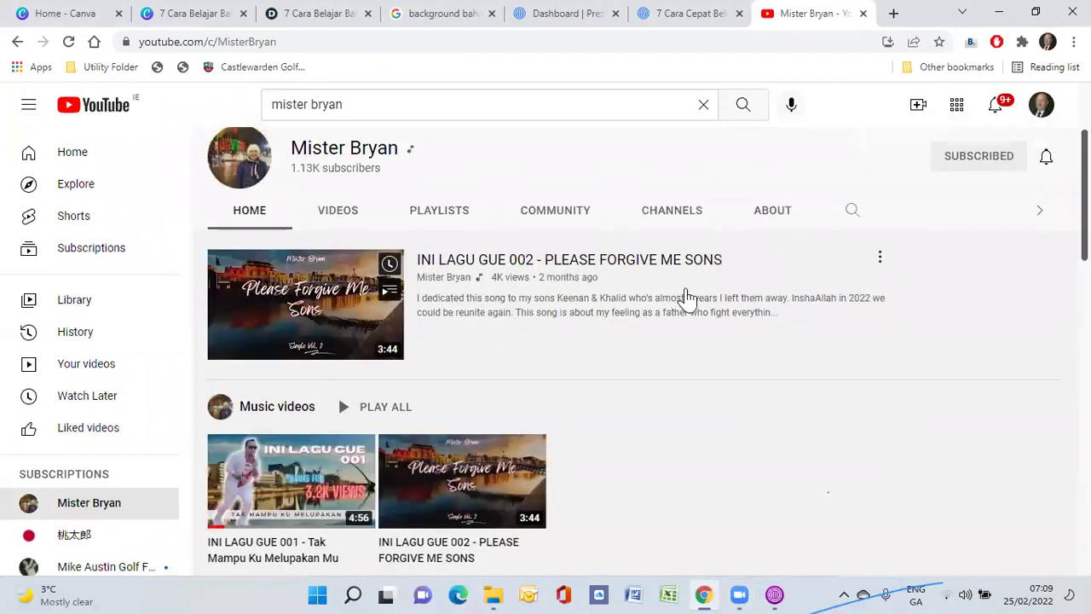
pyautogui.click(885, 260)
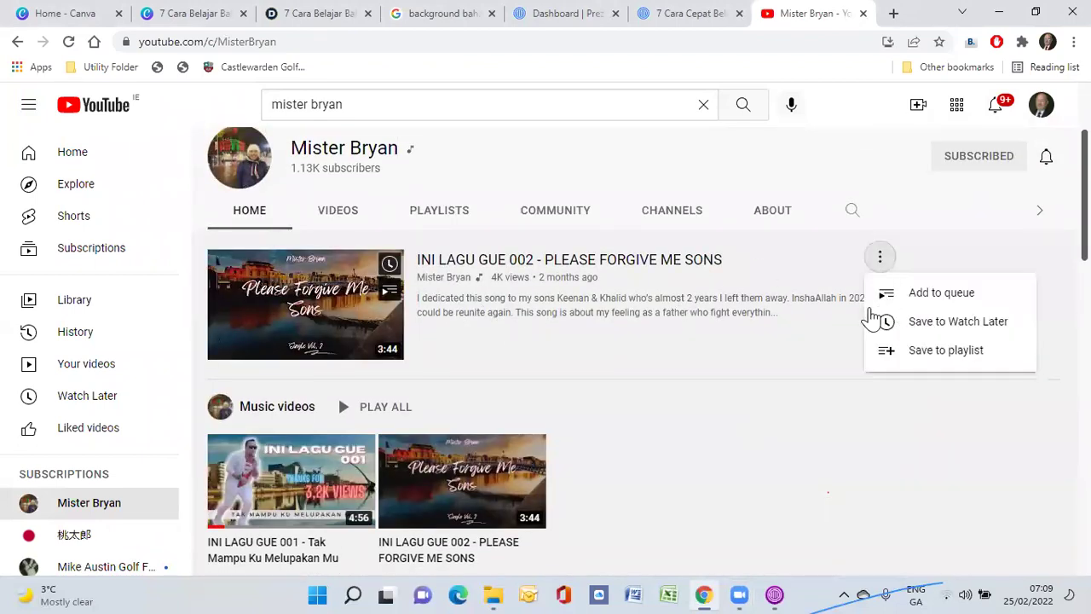
pyautogui.click(616, 271)
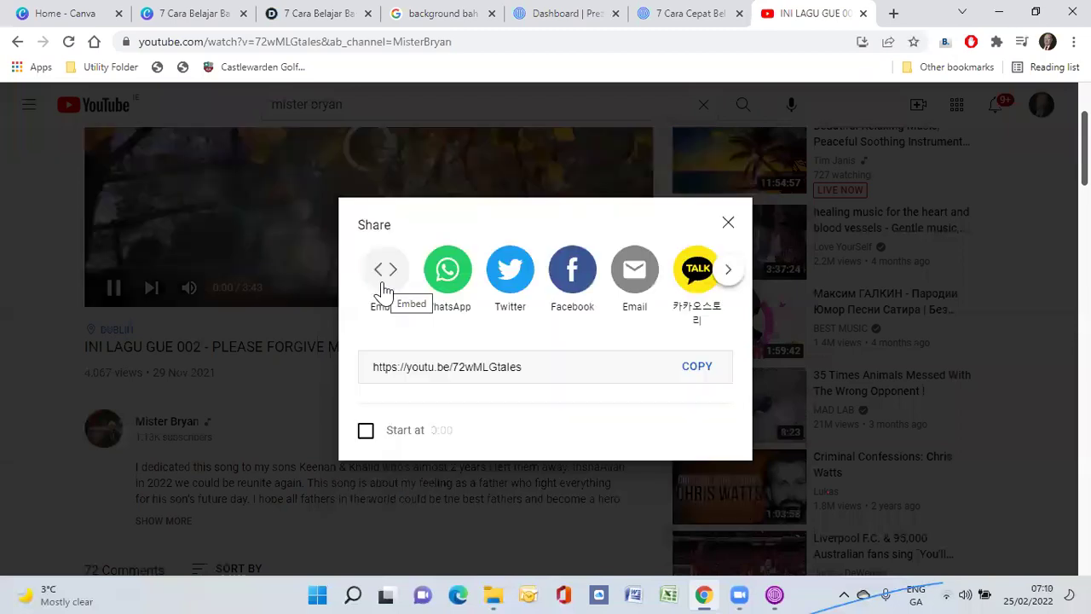
pyautogui.click(696, 368)
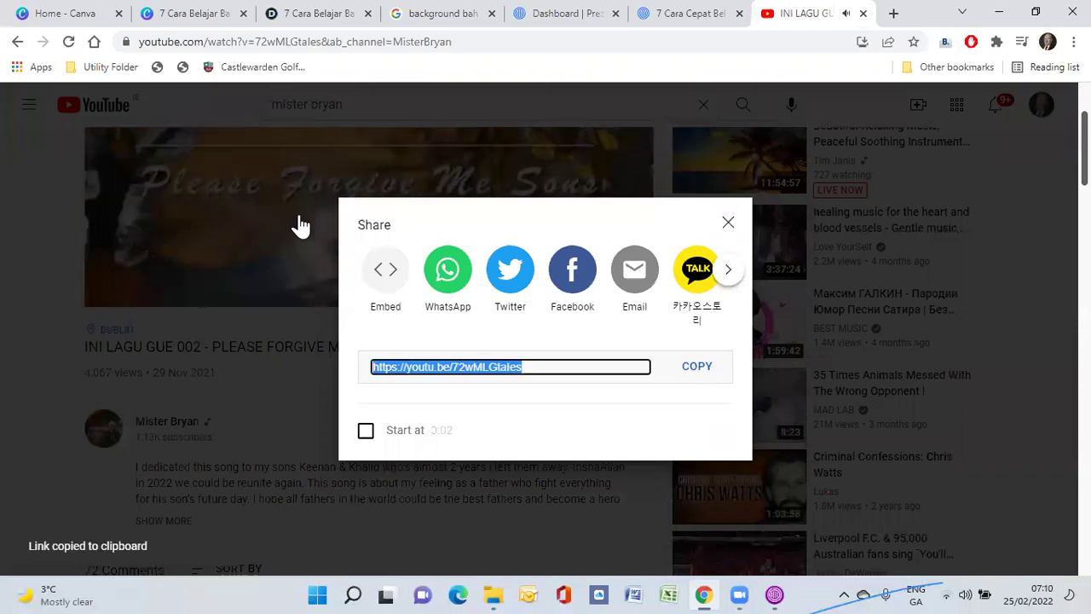
pyautogui.click(687, 314)
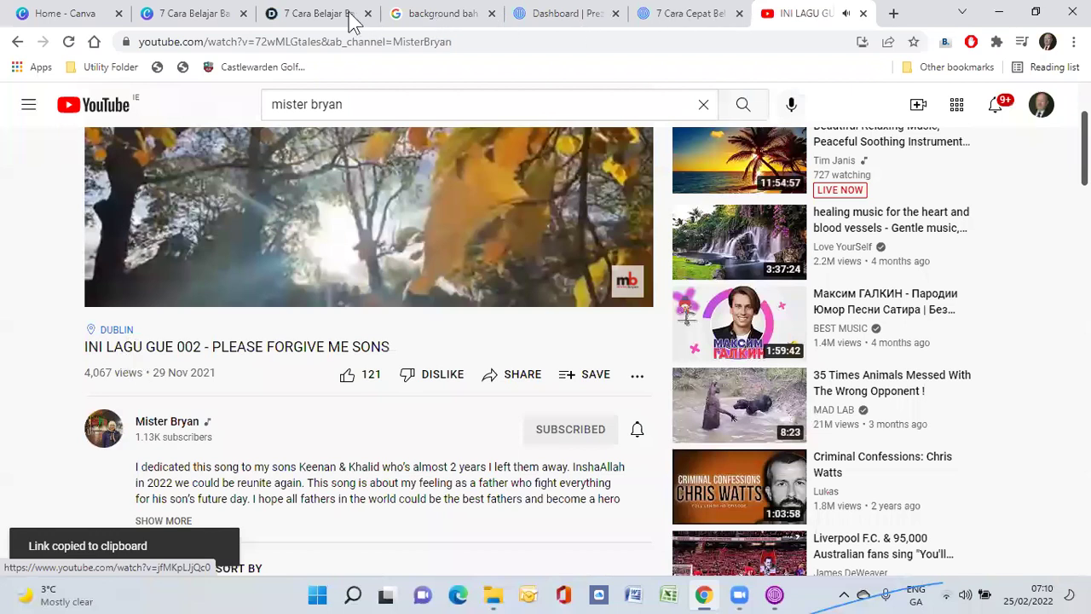
pyautogui.click(663, 19)
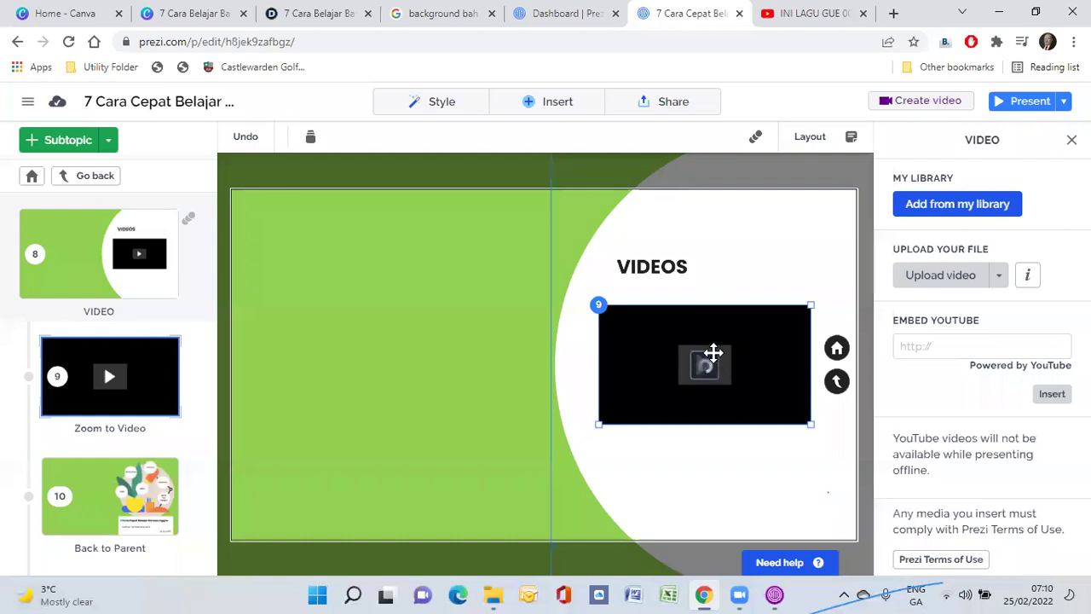
pyautogui.click(957, 355)
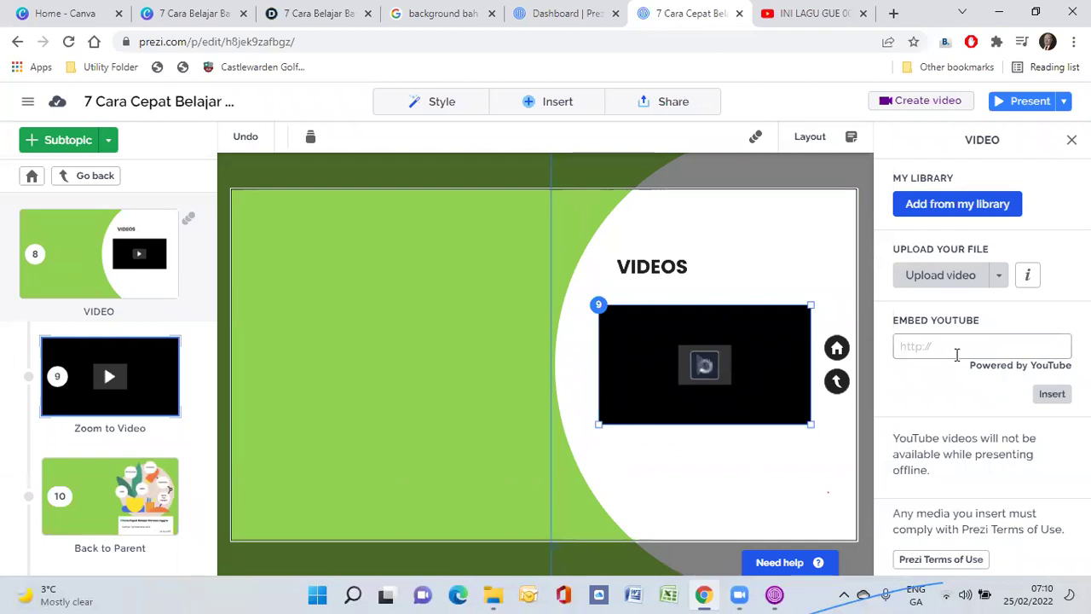
pyautogui.hotkey('ctrl', 'v')
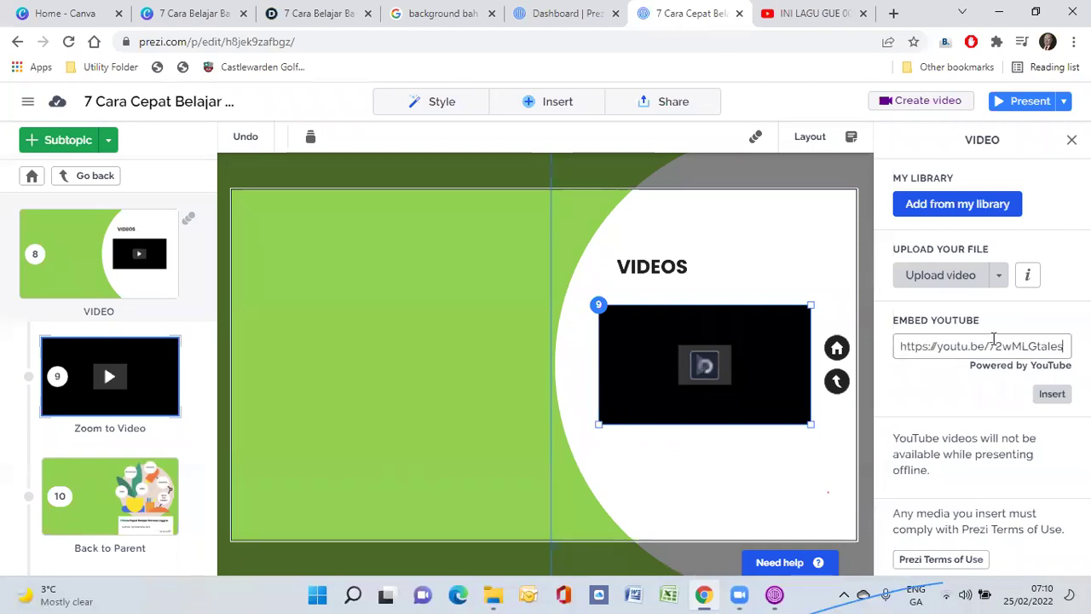
pyautogui.click(1052, 396)
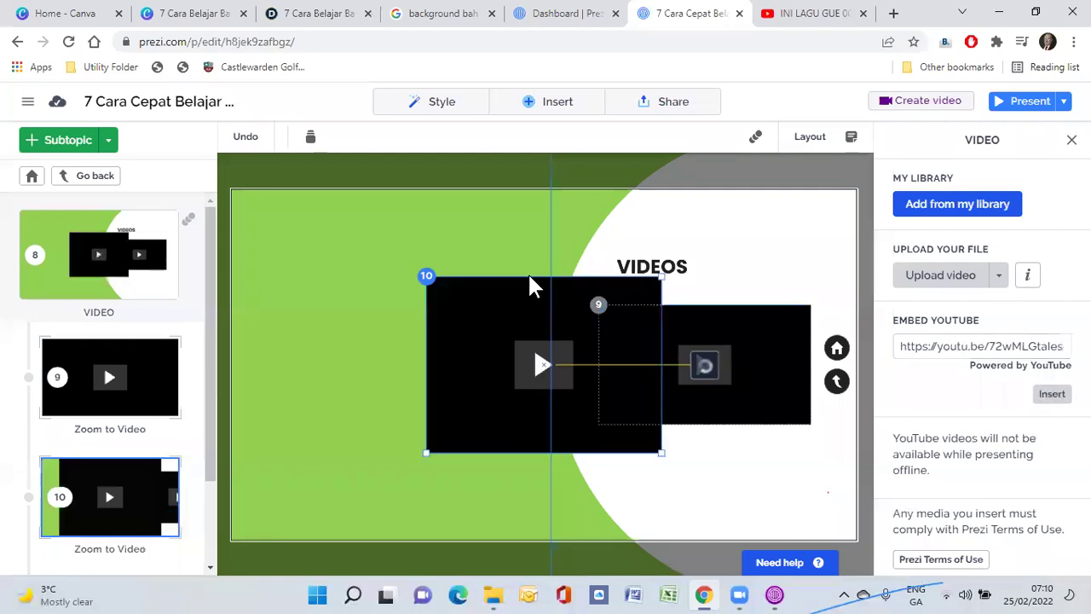
# Shrink the embedded YouTube video to a small thumbnail and place it beside the VIDEOS heading, above the uploaded video
pyautogui.moveTo(484, 329); pyautogui.dragTo(398, 312)
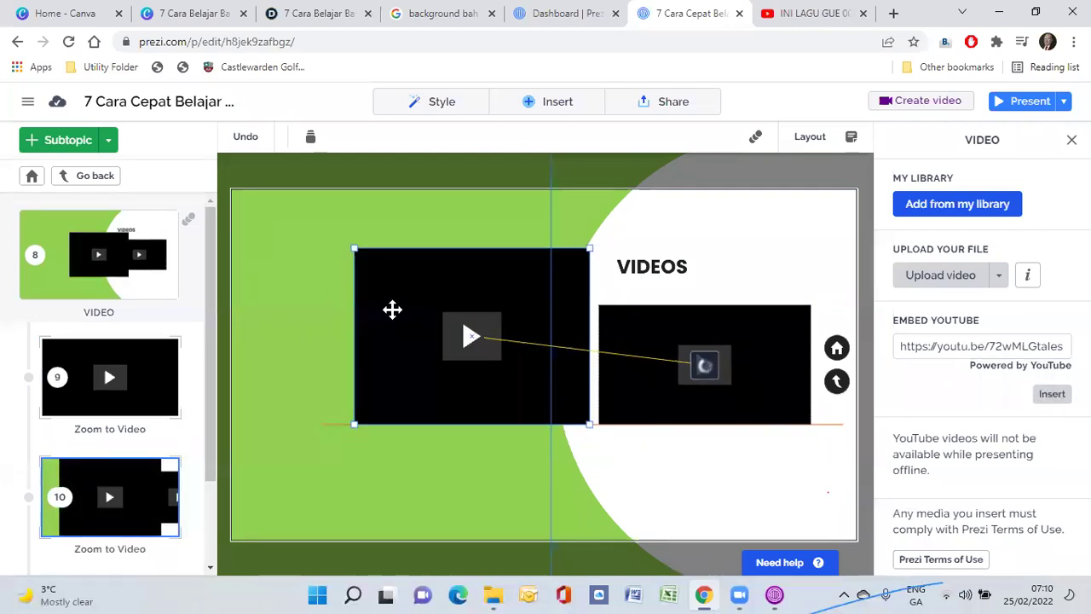
pyautogui.moveTo(550, 268); pyautogui.dragTo(807, 221)
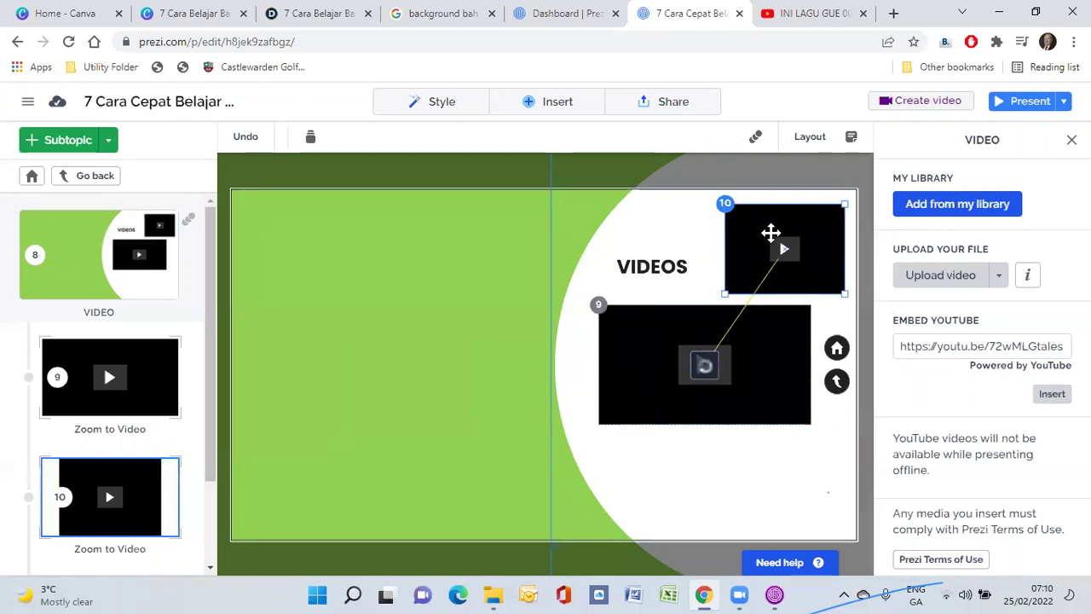
pyautogui.moveTo(723, 205); pyautogui.dragTo(783, 232)
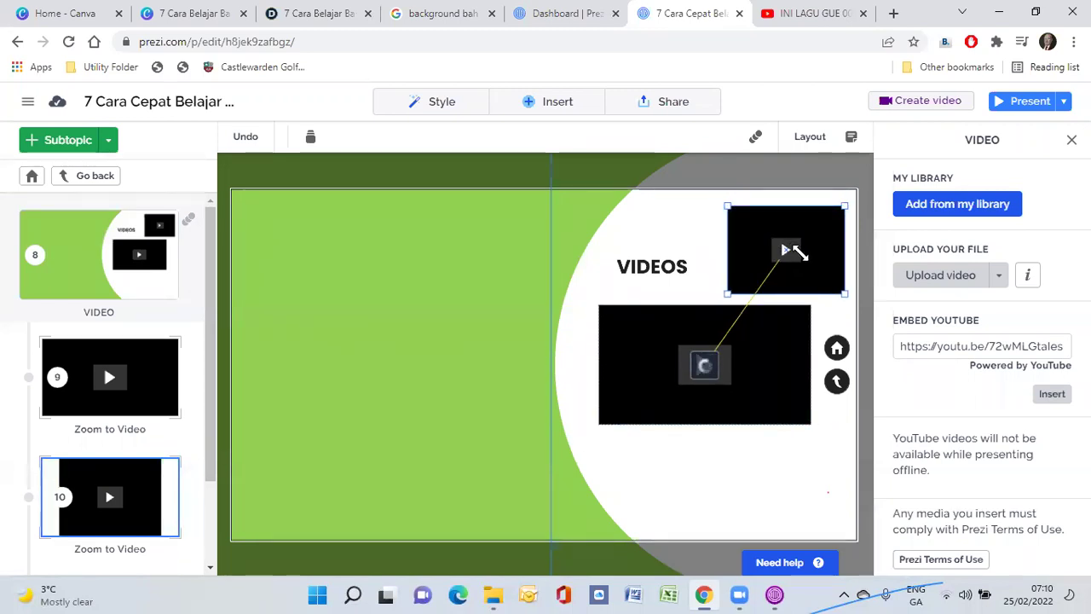
pyautogui.moveTo(727, 206); pyautogui.dragTo(769, 278)
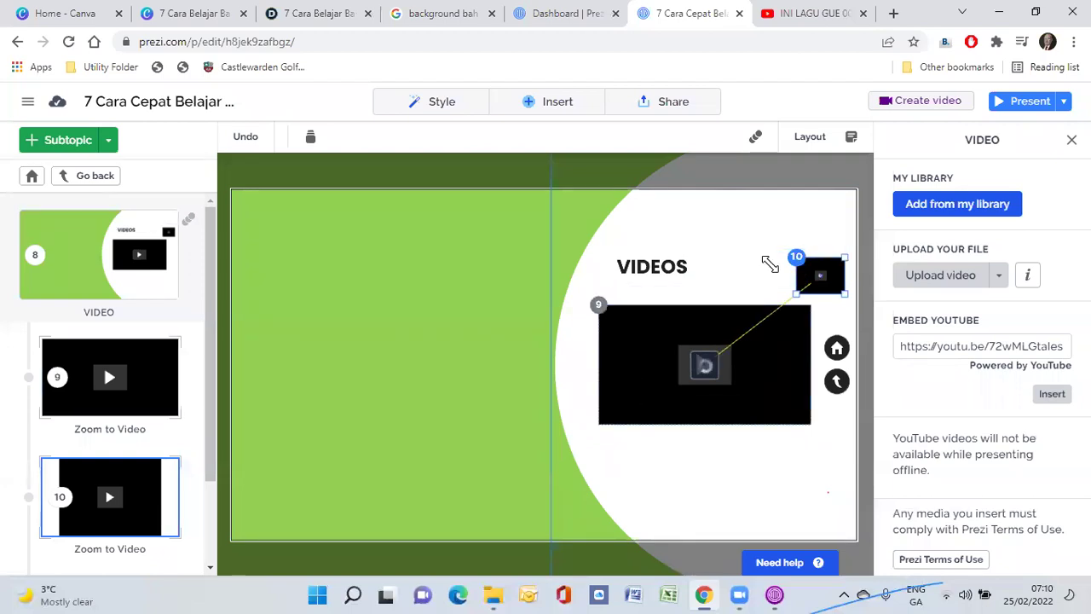
pyautogui.click(748, 224)
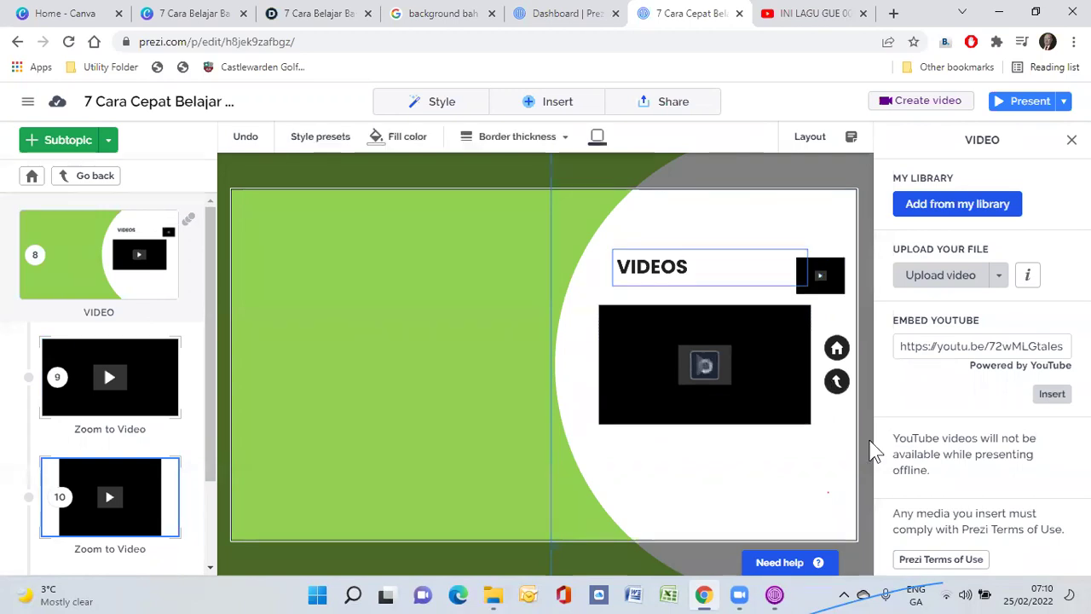
pyautogui.click(753, 375)
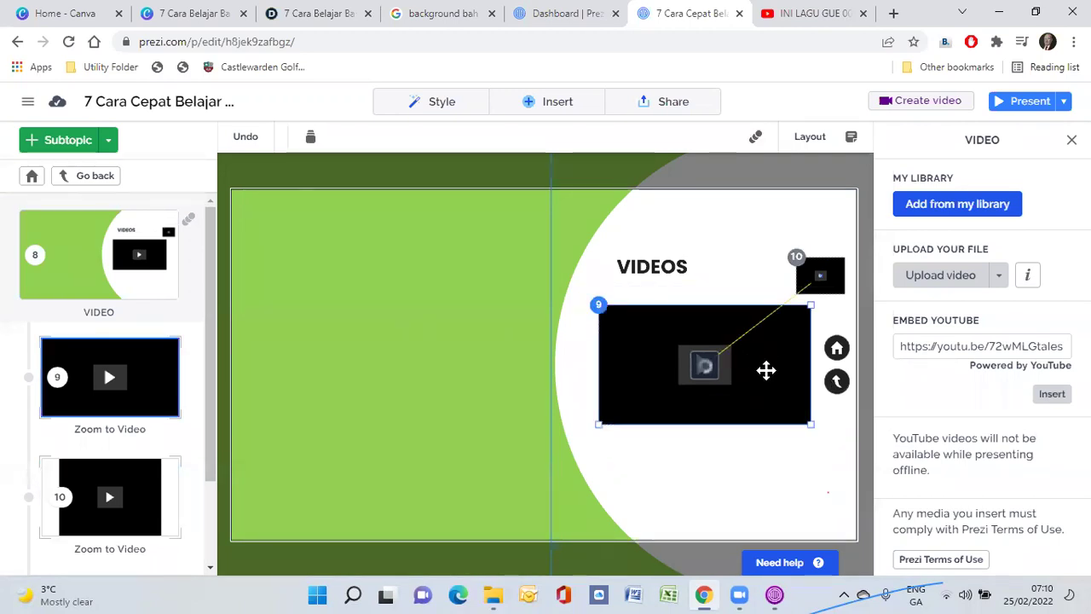
pyautogui.click(834, 273)
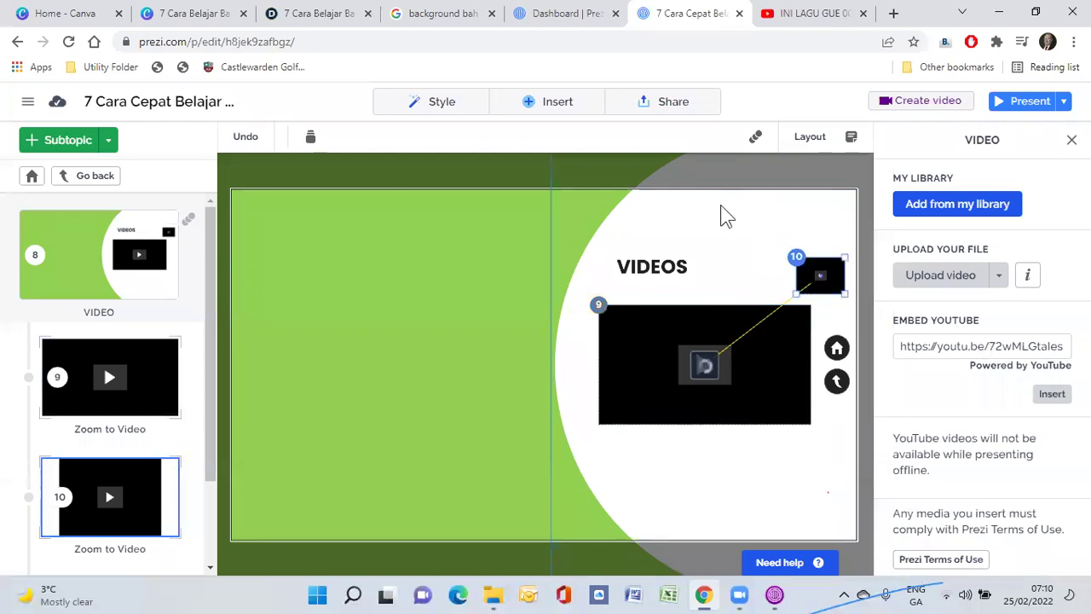
# Present the VIDEO topic and advance through both videos to check how they zoom and play
pyautogui.click(1044, 106)
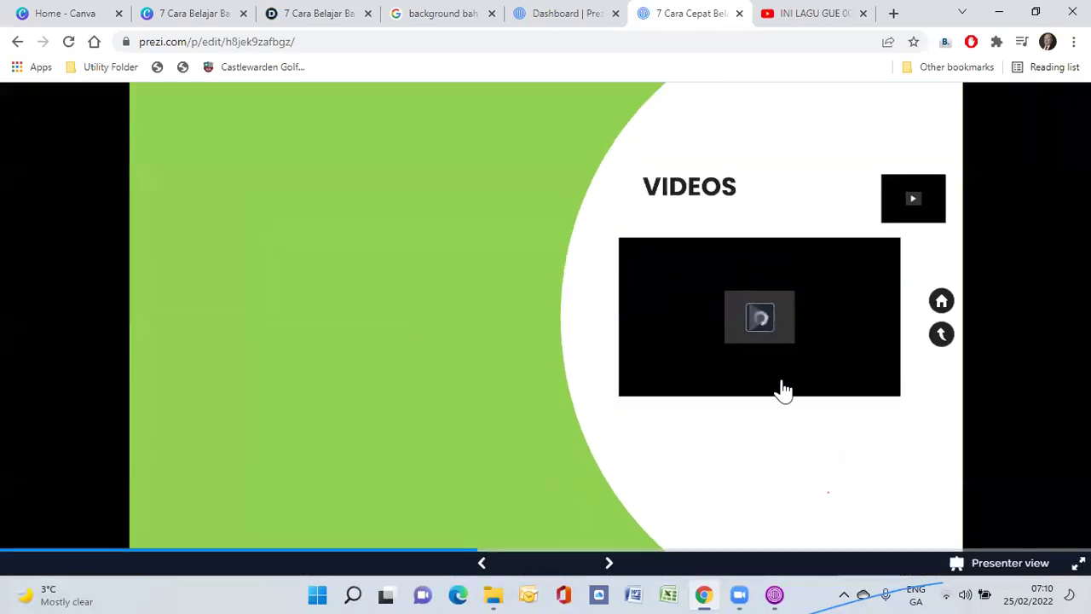
pyautogui.click(611, 564)
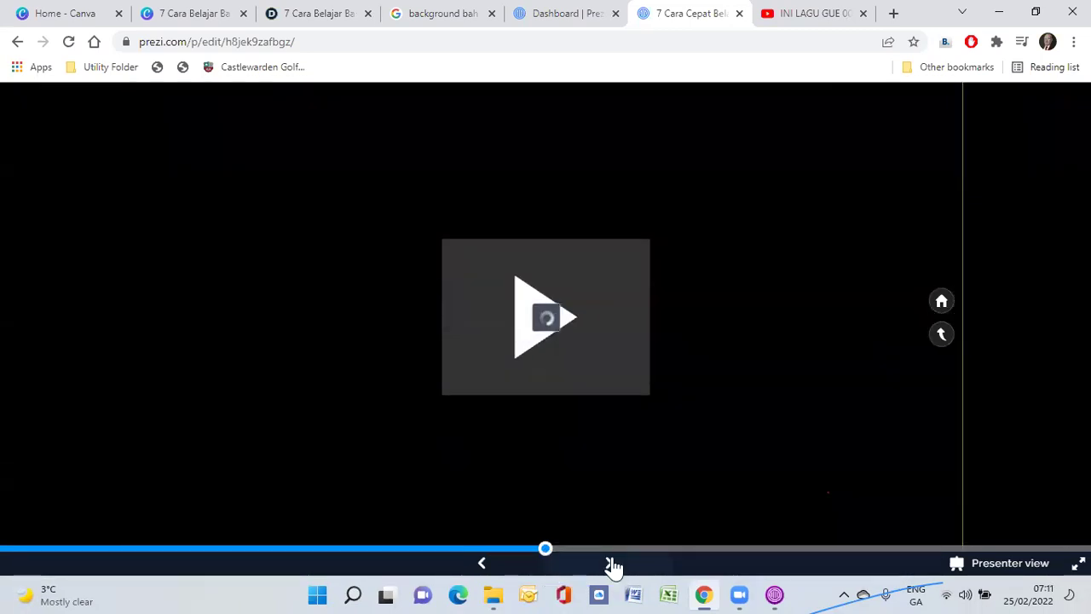
pyautogui.click(610, 564)
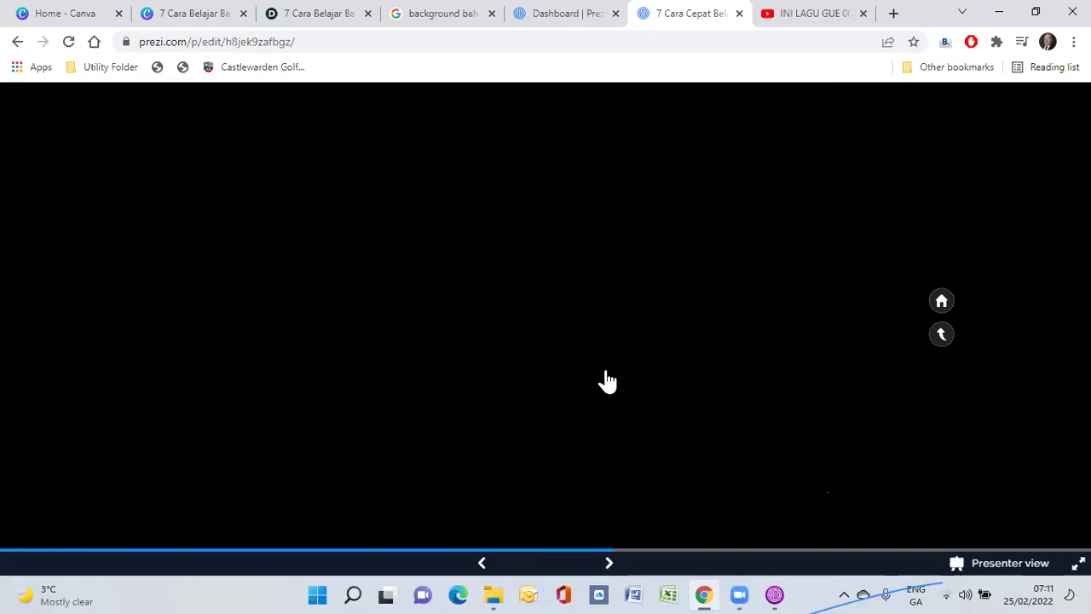
pyautogui.click(620, 566)
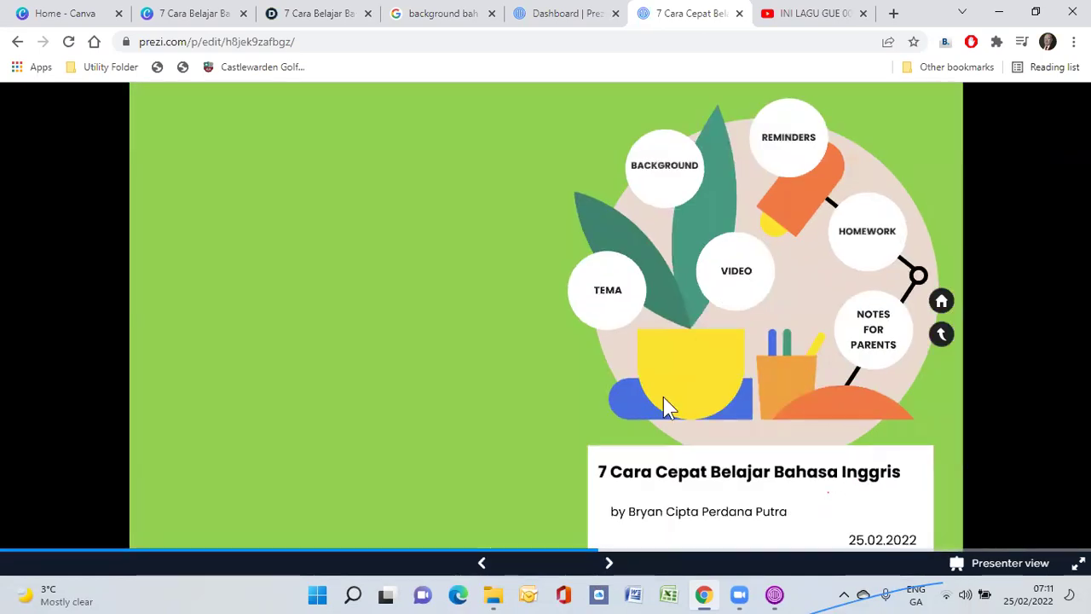
pyautogui.click(609, 564)
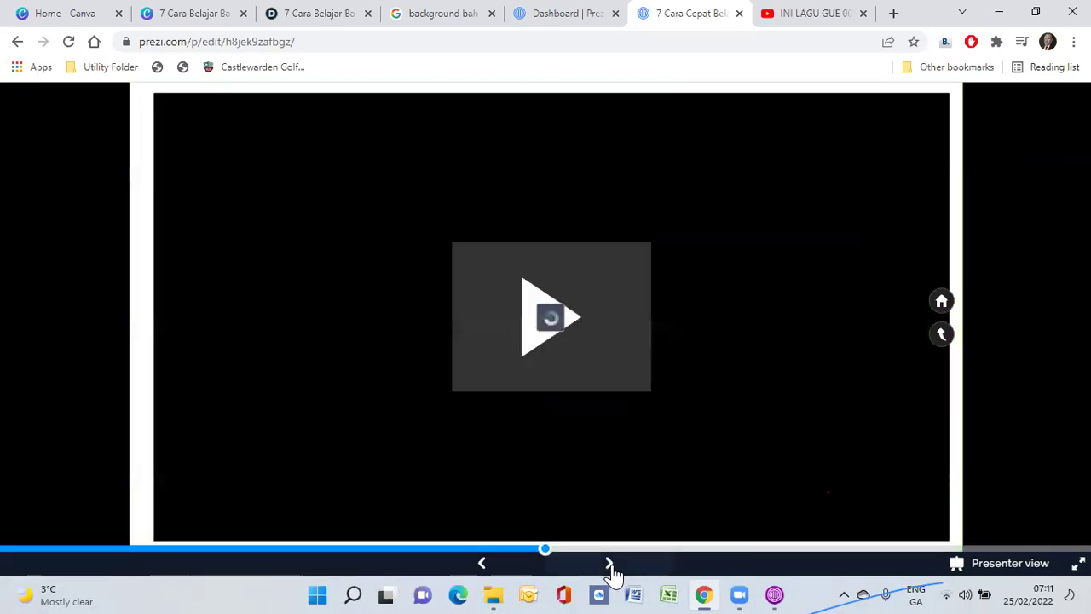
pyautogui.click(609, 565)
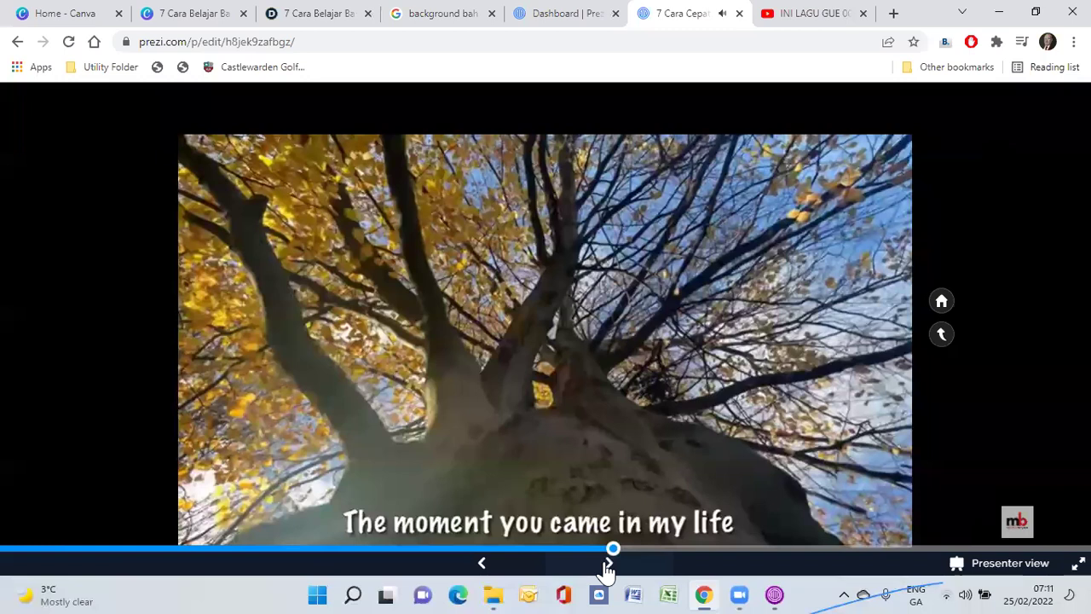
pyautogui.click(610, 564)
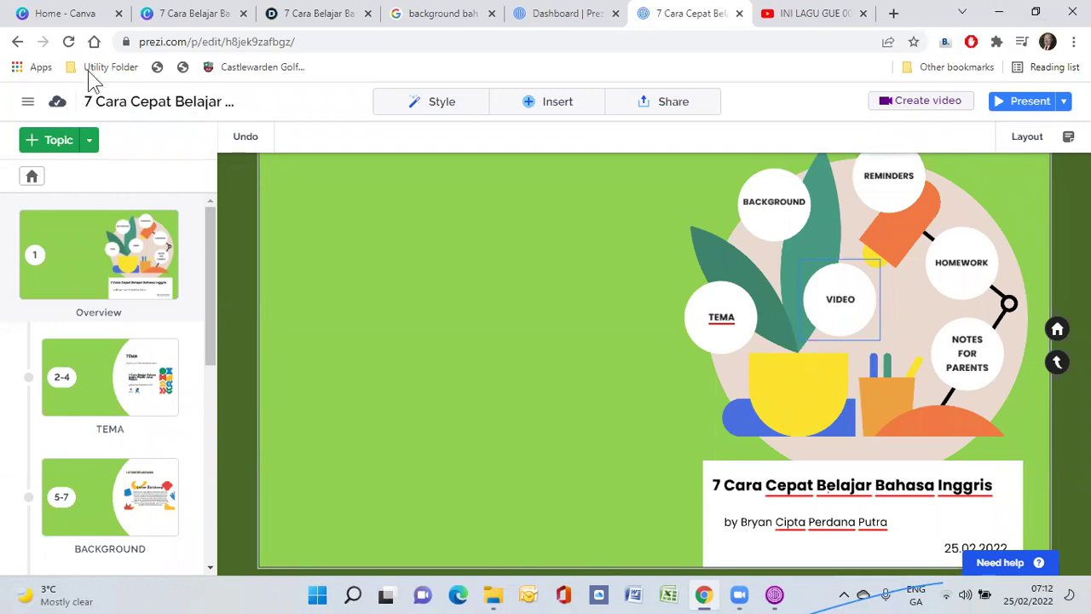
# Minimize the browser, switch to the Prezi Video desktop app and log out of its current account
pyautogui.moveTo(333, 29); pyautogui.dragTo(337, 36)
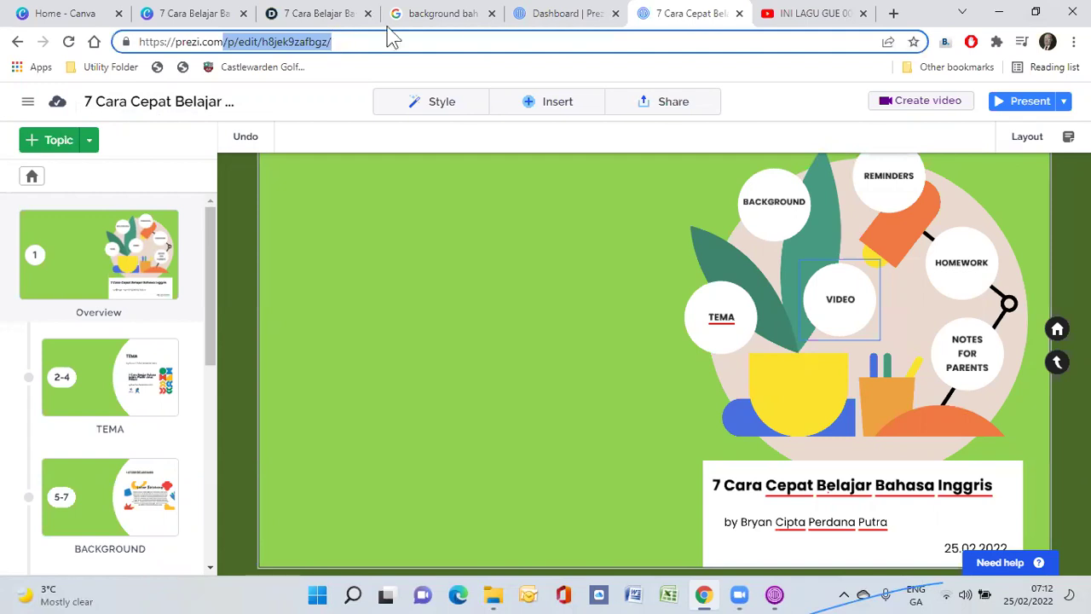
pyautogui.click(551, 12)
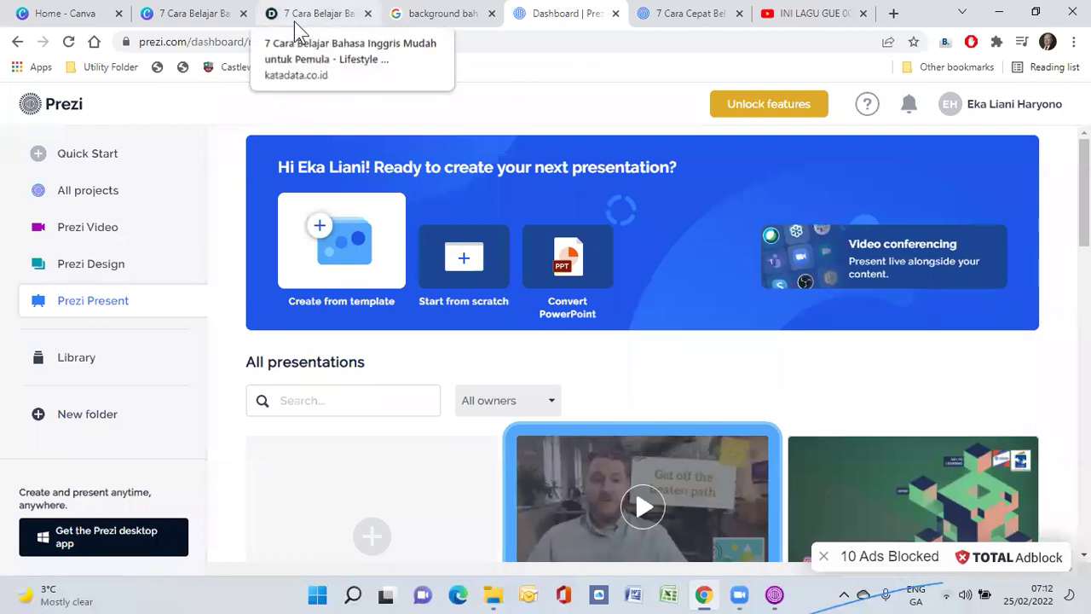
pyautogui.click(1000, 13)
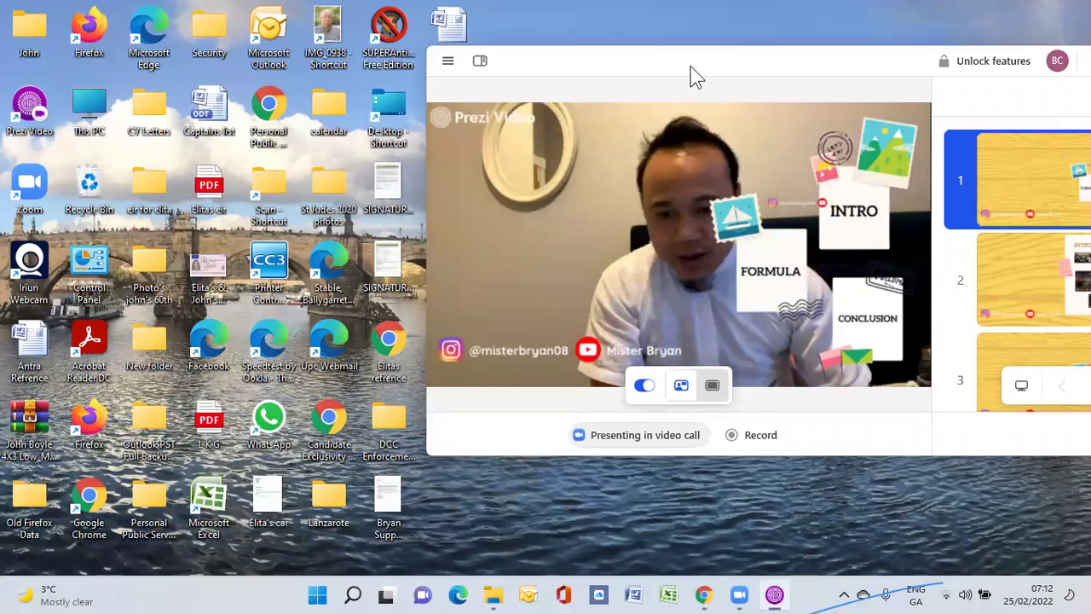
pyautogui.moveTo(693, 75); pyautogui.dragTo(363, 74)
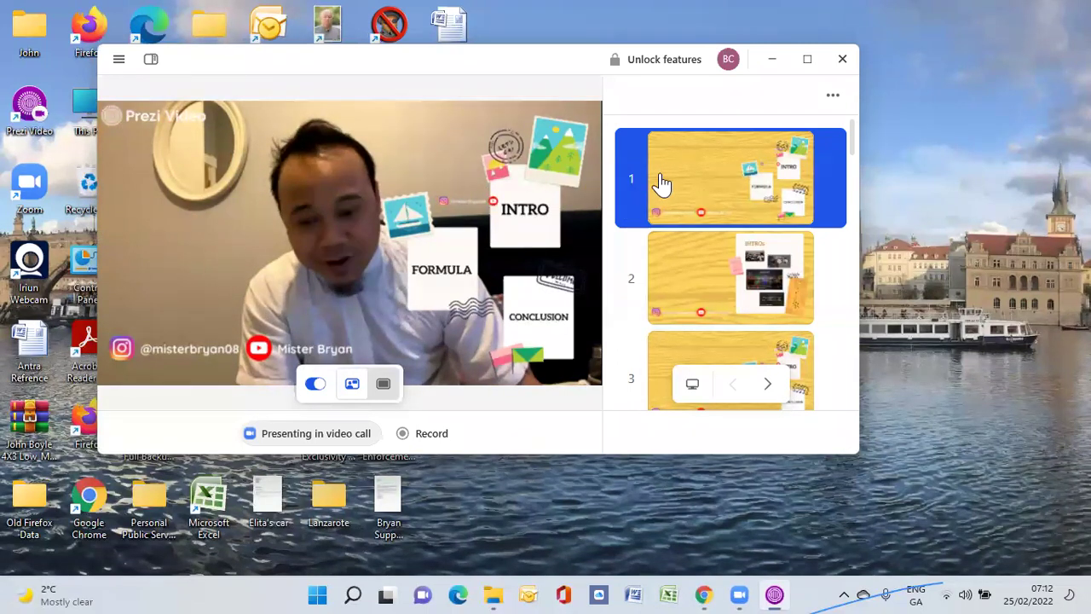
pyautogui.click(729, 64)
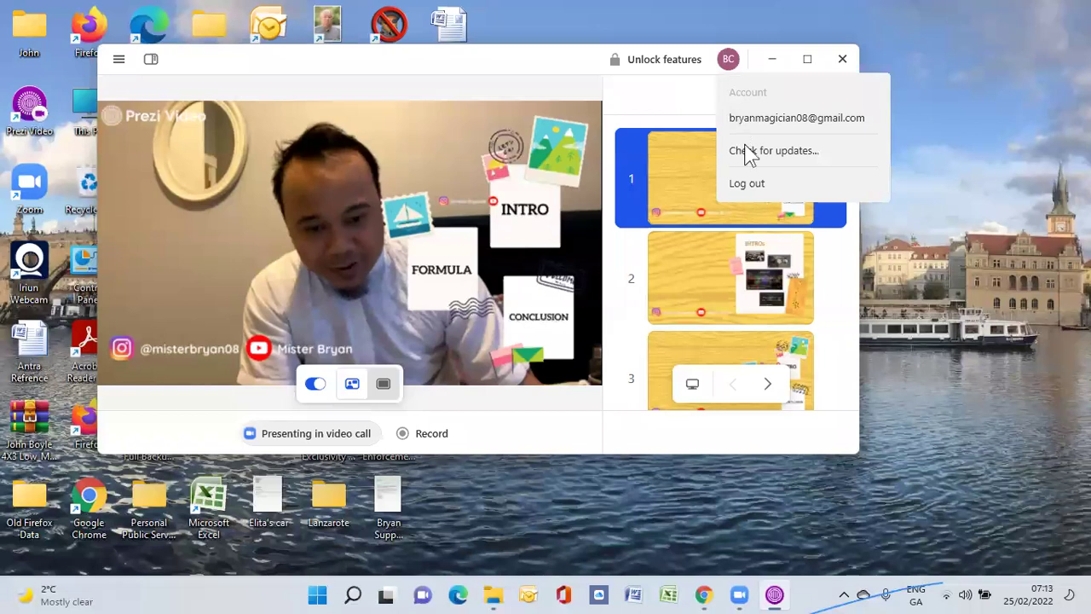
pyautogui.click(755, 188)
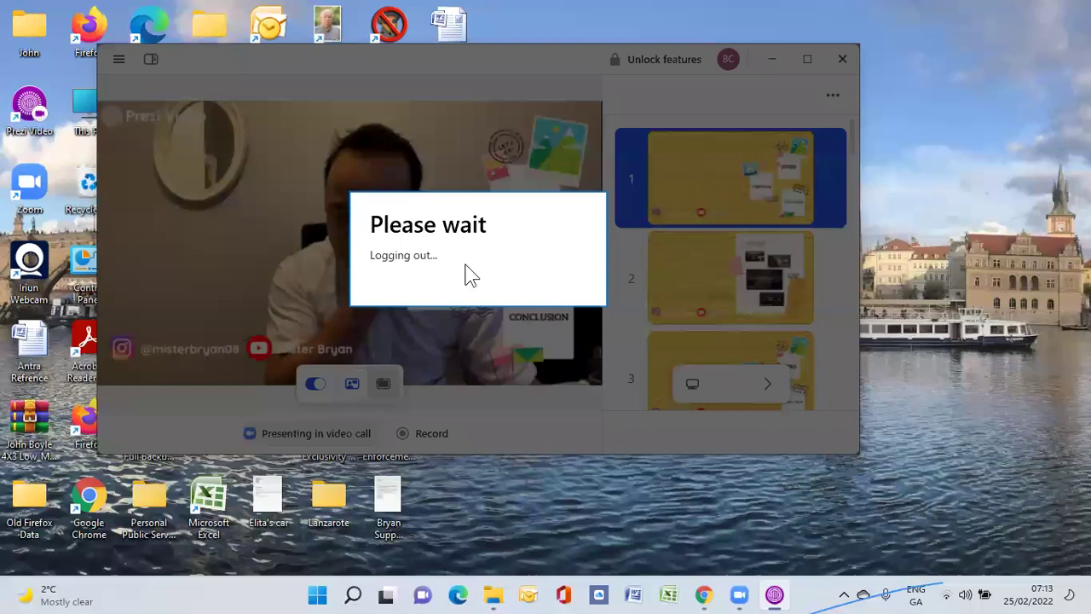
pyautogui.click(496, 272)
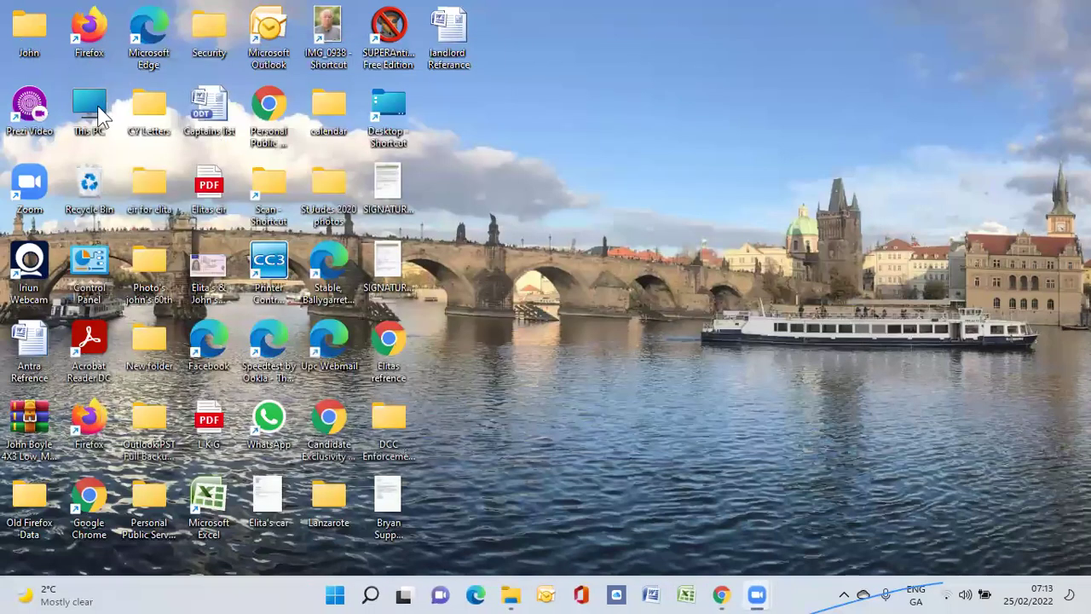
# Relaunch Prezi Video from the desktop and open its login page
pyautogui.doubleClick(31, 106)
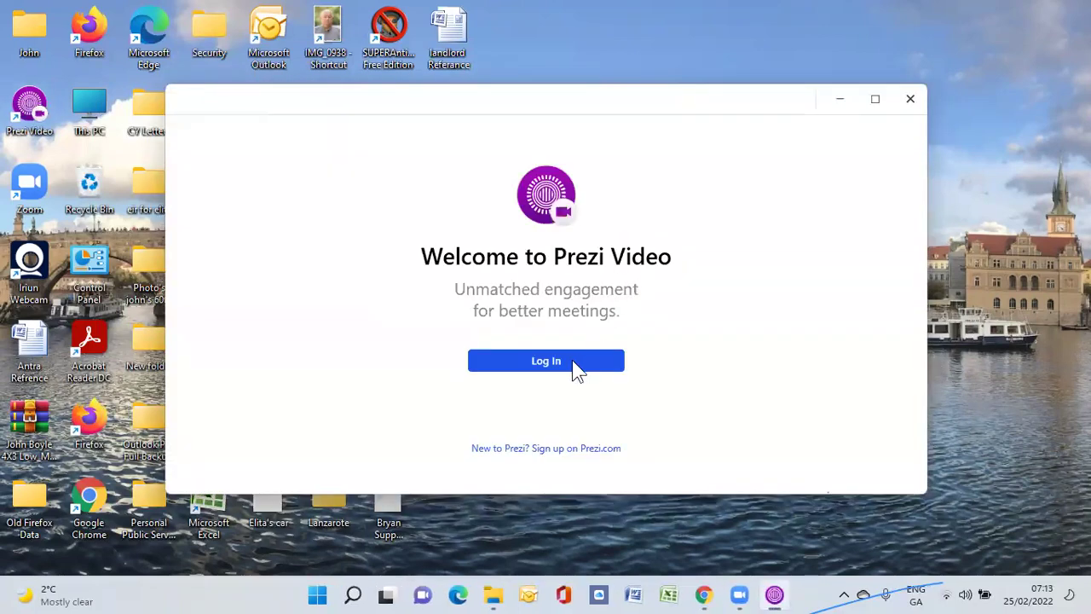
pyautogui.click(572, 360)
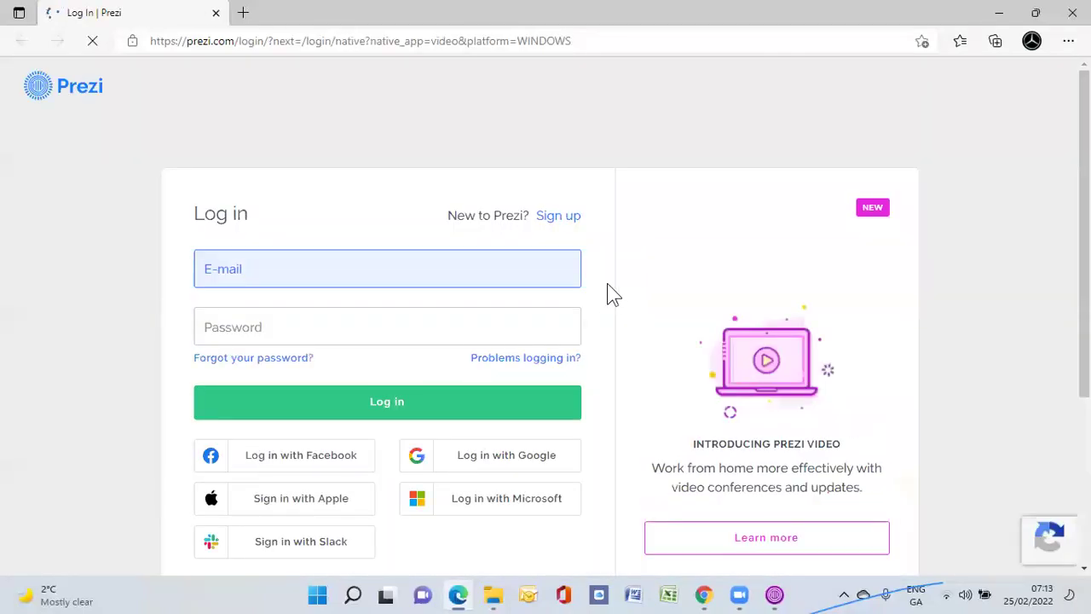
# Switch back to the Prezi dashboard in Chrome and log out of the current account
pyautogui.click(704, 595)
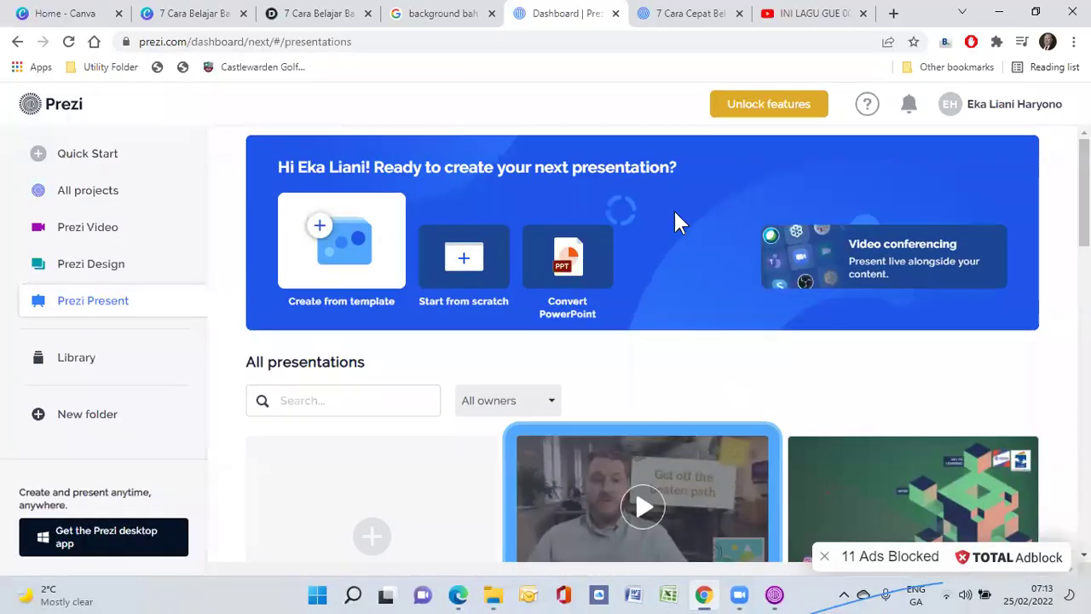
pyautogui.click(947, 109)
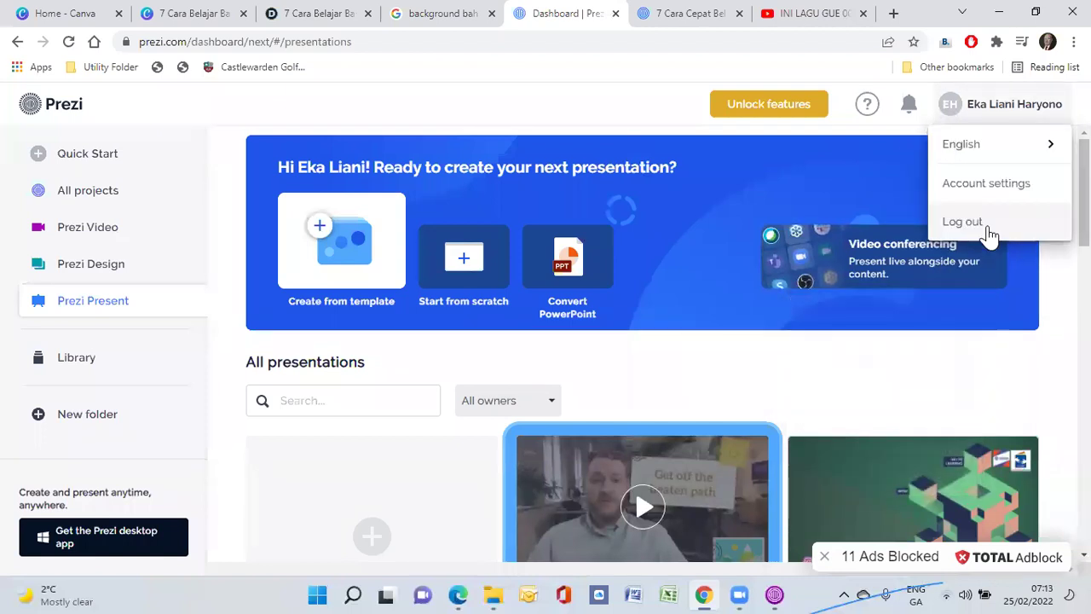
pyautogui.click(987, 226)
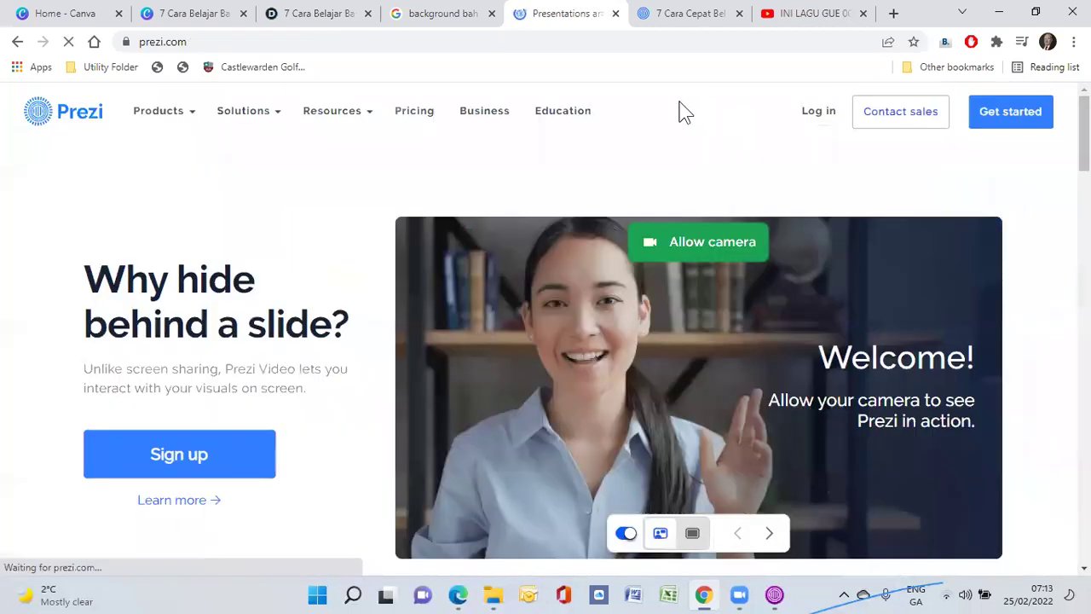
# Close the logged-out Prezi homepage tab, switch to Edge and copy the address of the Prezi Video login page
pyautogui.click(616, 15)
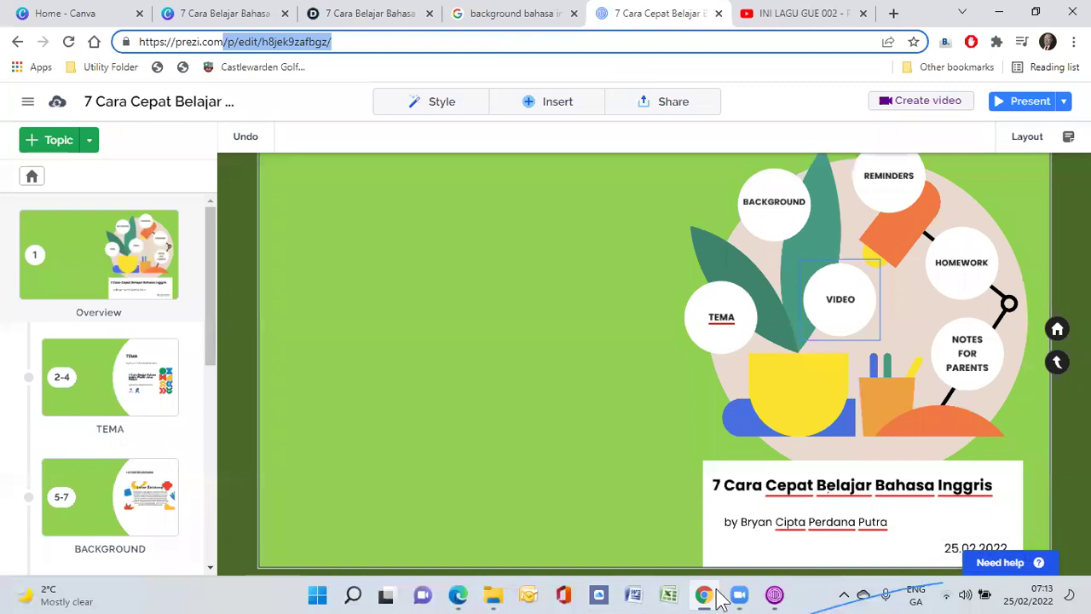
pyautogui.click(458, 595)
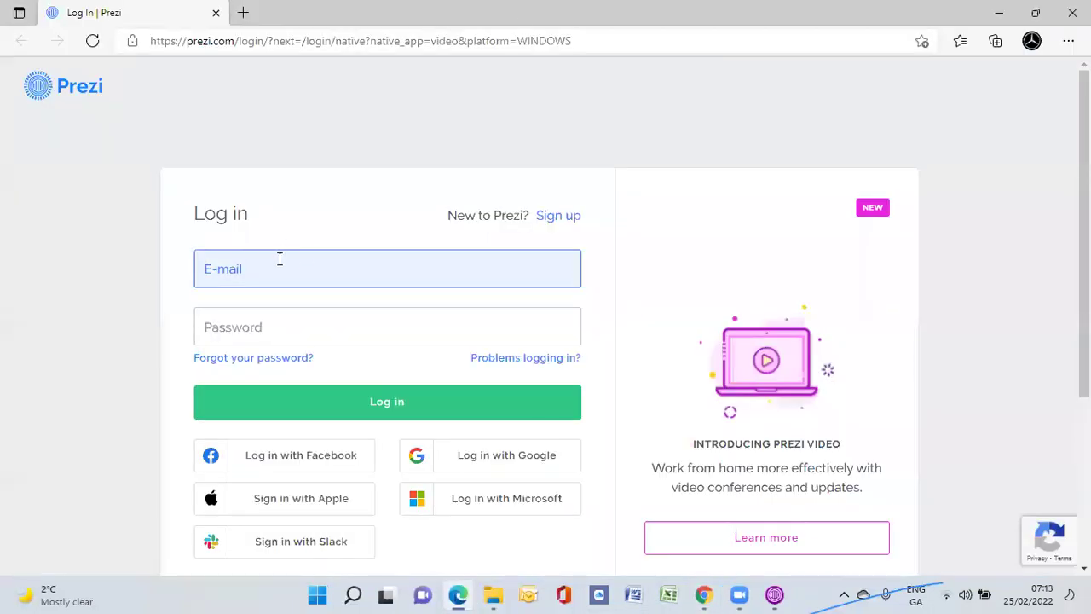
pyautogui.scroll(-2, 502, 394)
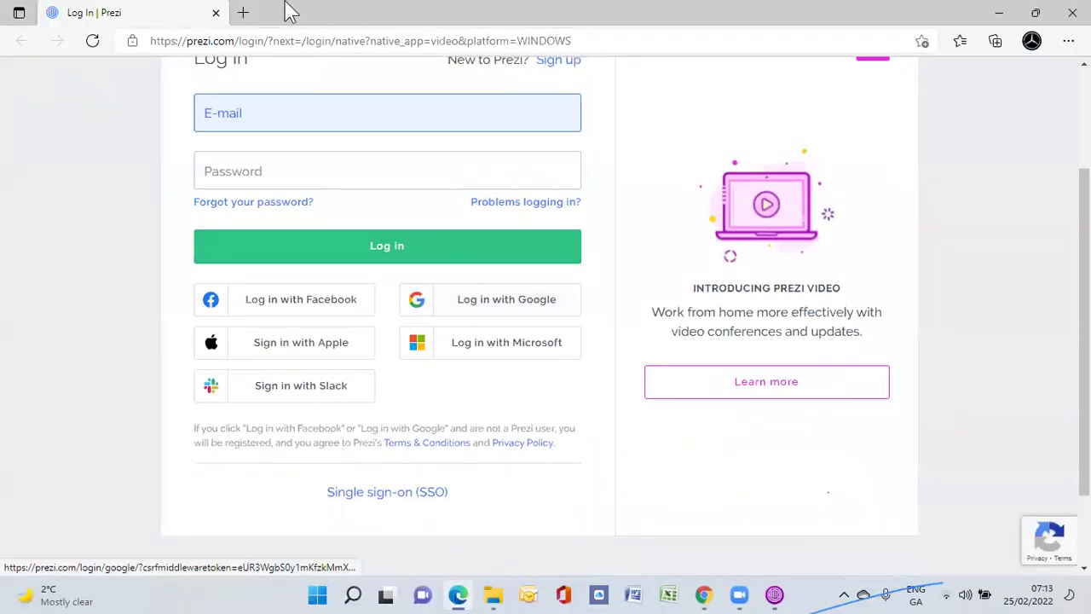
pyautogui.click(323, 41)
pyautogui.hotkey('ctrl', 'c')
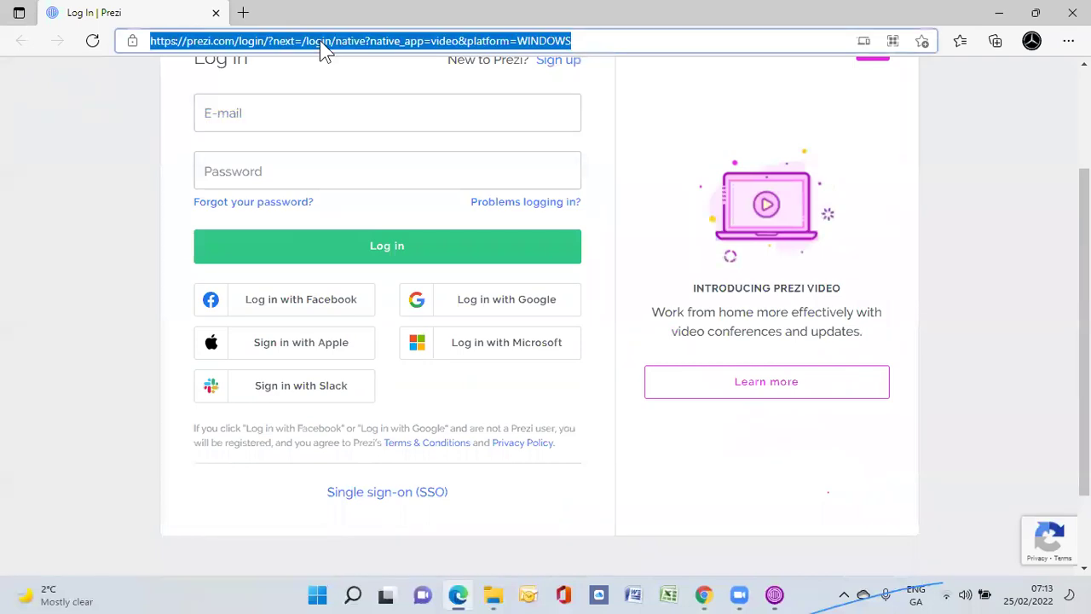
# Switch to Chrome, close the presentation editor tab and open the copied Prezi Video login address in a new tab
pyautogui.click(703, 594)
pyautogui.moveTo(225, 41); pyautogui.dragTo(441, 42)
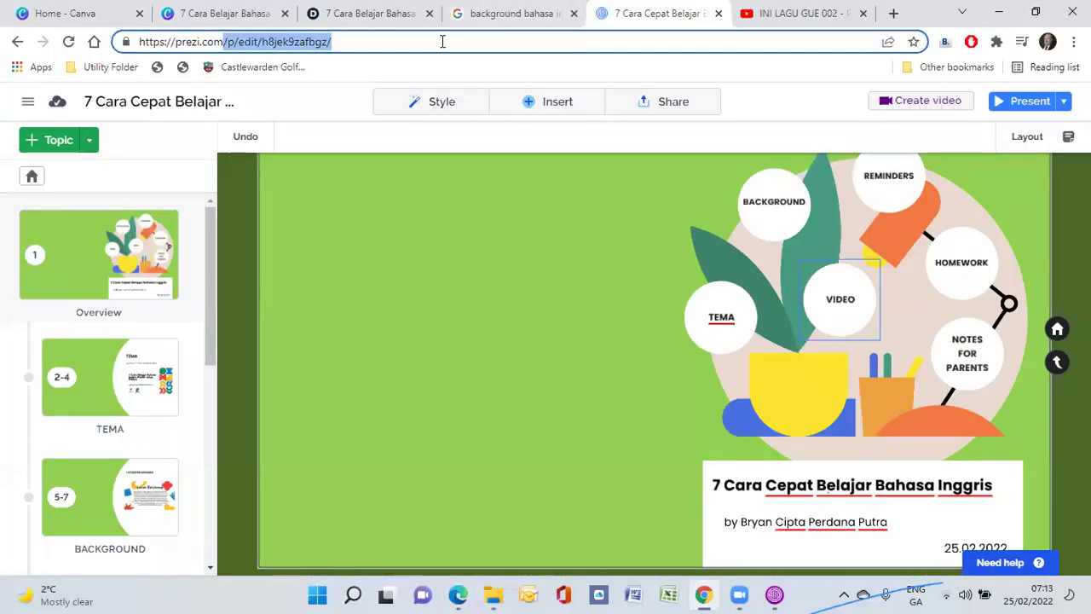
pyautogui.click(719, 14)
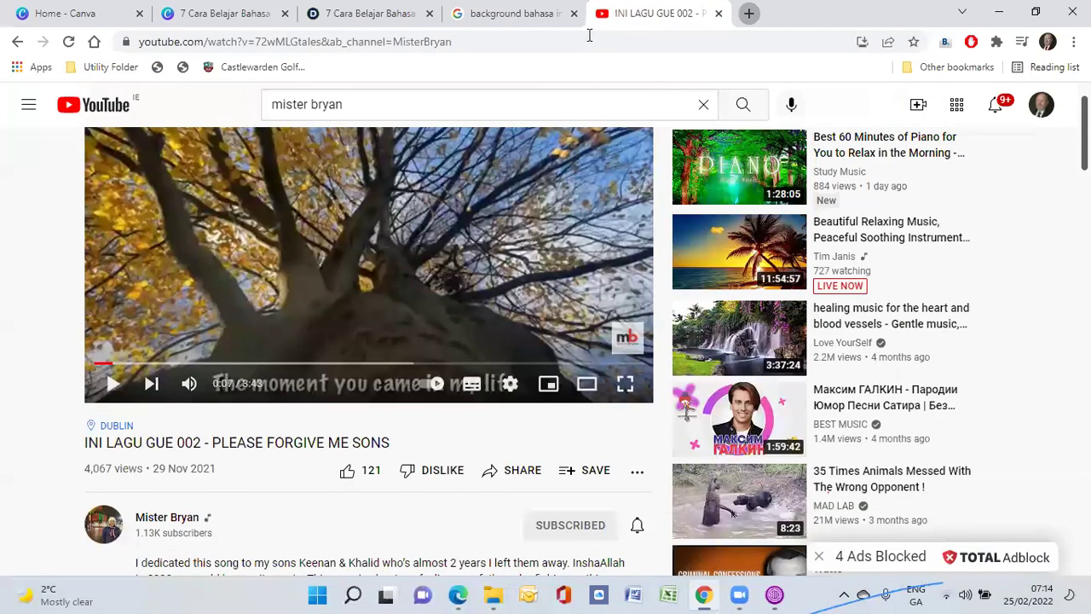
pyautogui.hotkey('ctrl', 't')
pyautogui.hotkey('ctrl', 'v')
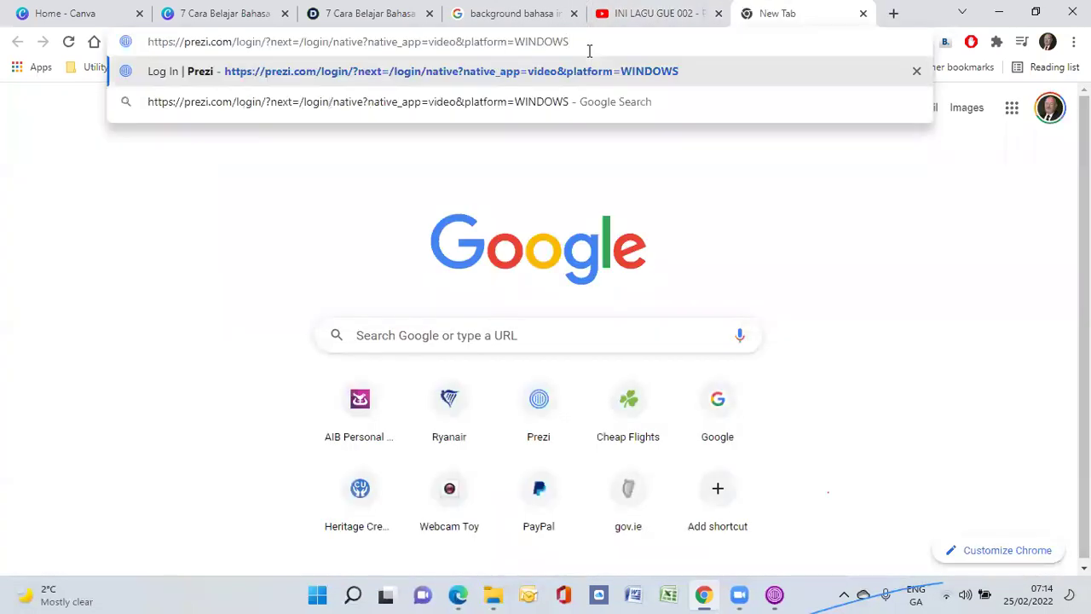
pyautogui.press('Return')
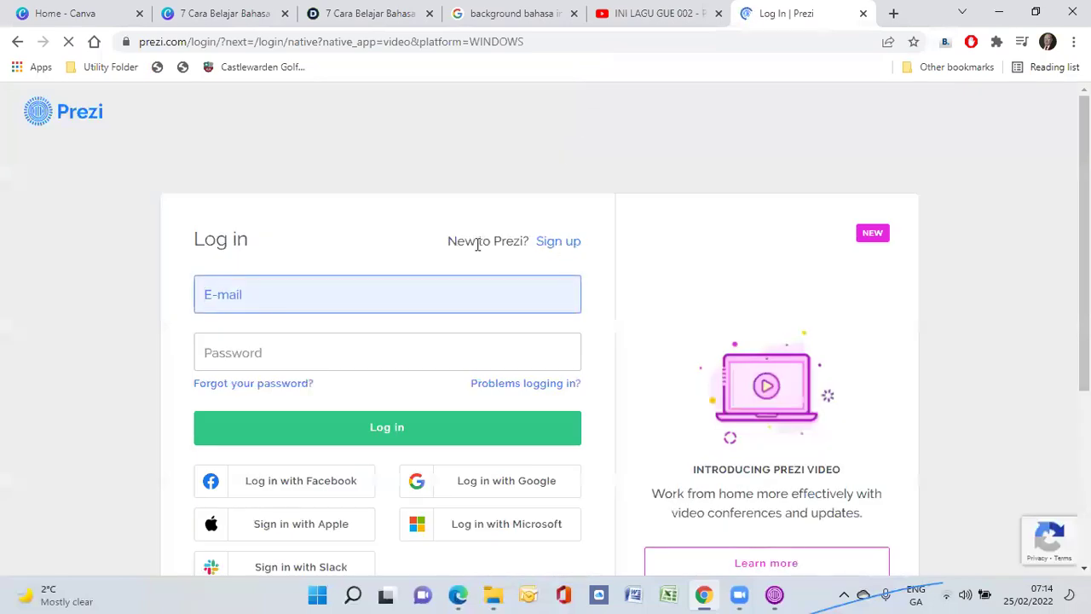
# Log in through Google with the last listed account and let the browser open Prezi Video, leaving the app in view
pyautogui.scroll(-2, 478, 256)
pyautogui.click(514, 318)
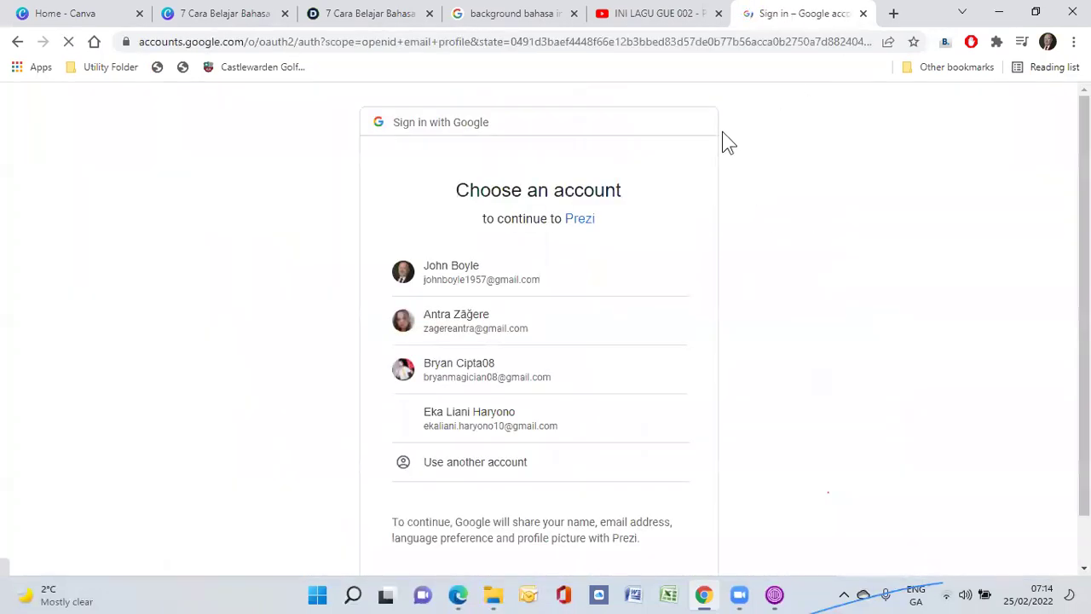
pyautogui.scroll(-1, 507, 231)
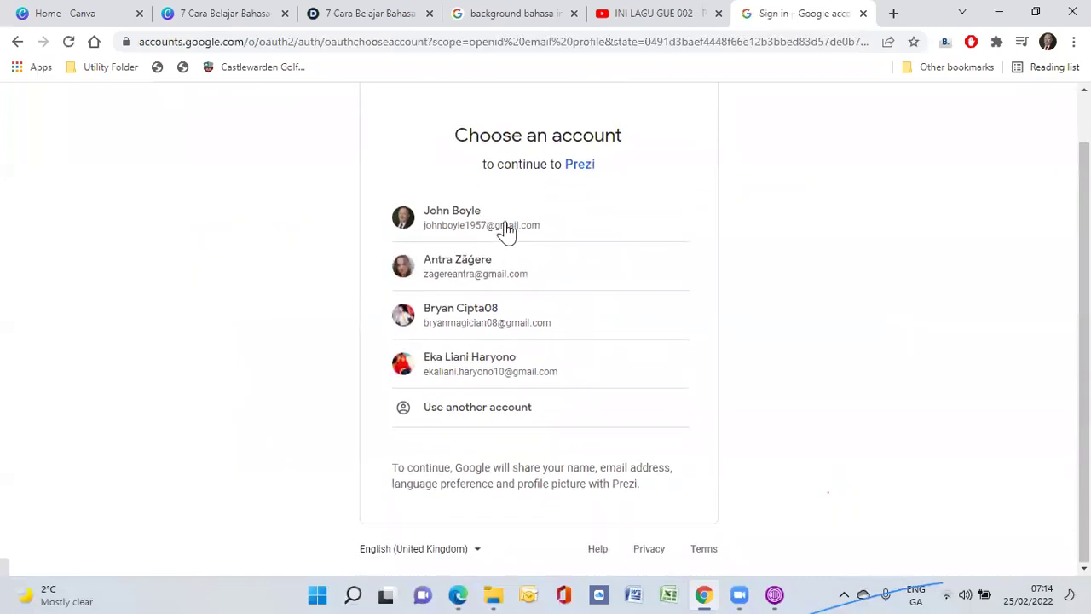
pyautogui.click(482, 365)
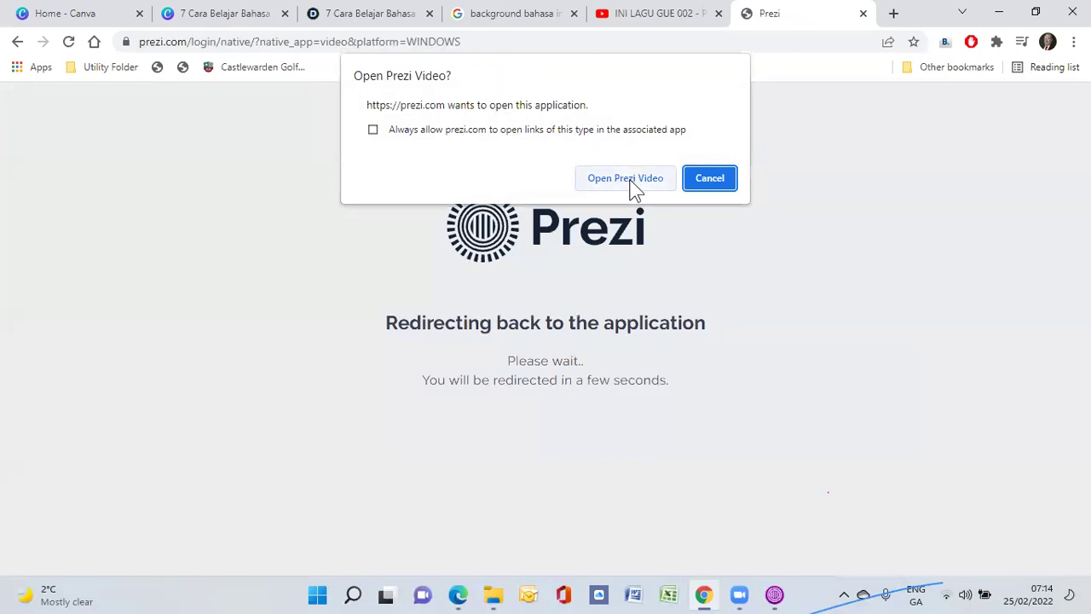
pyautogui.click(635, 189)
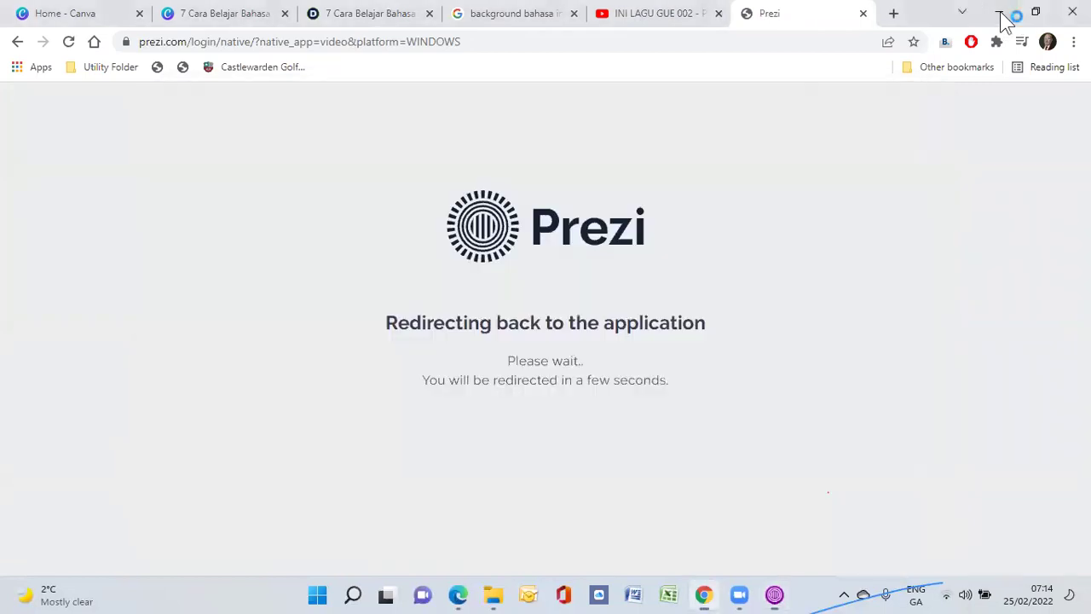
pyautogui.click(1000, 13)
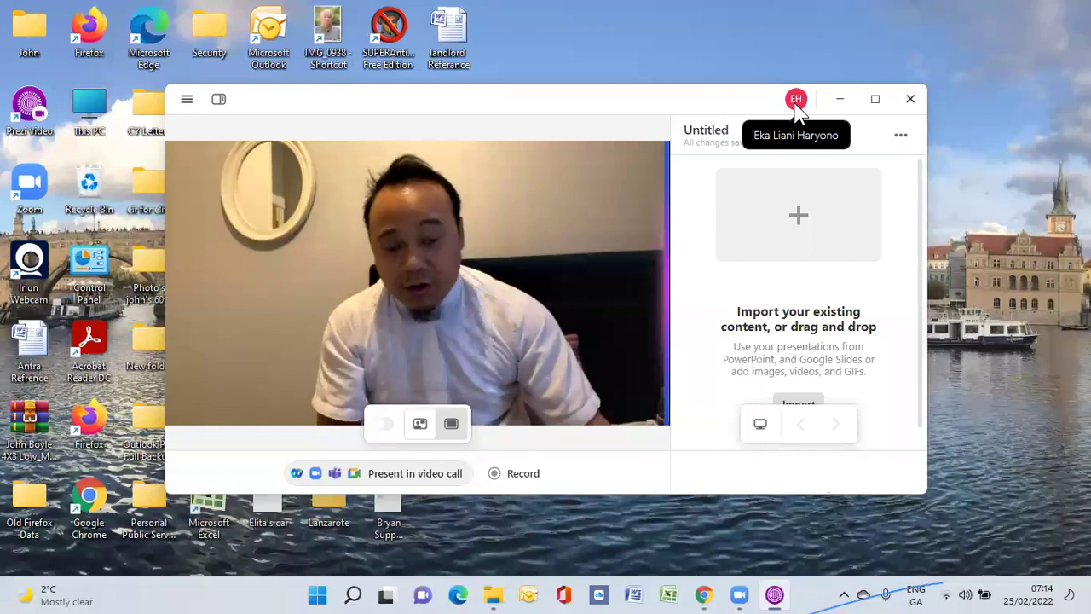
# Import the presentation "7 Cara Cepat Belajar Bahasa Inggris" from the Prezi cloud into the untitled Prezi Video project
pyautogui.scroll(-1, 823, 273)
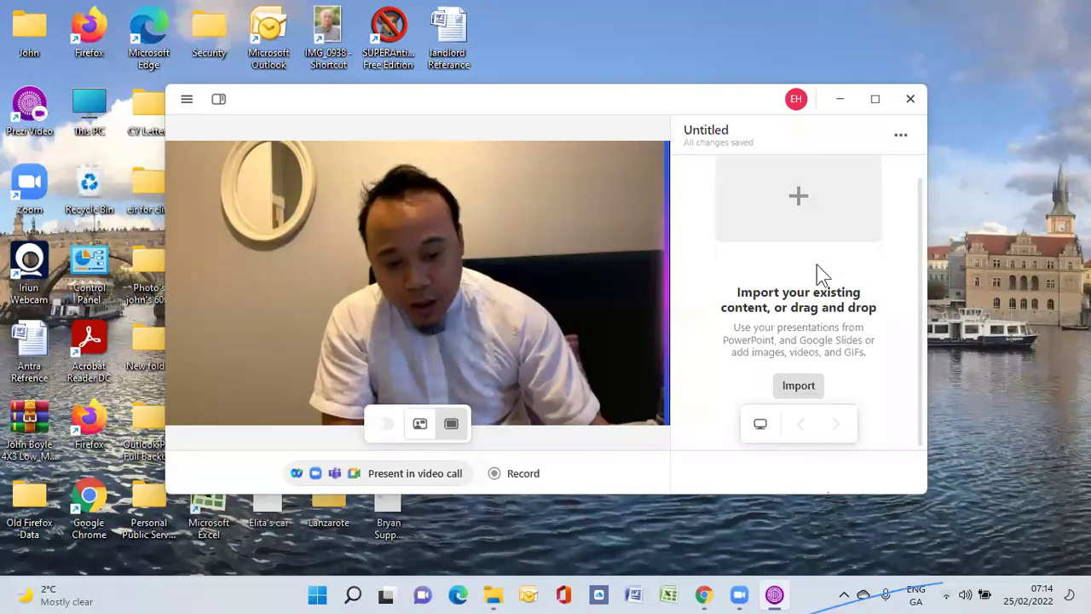
pyautogui.click(814, 389)
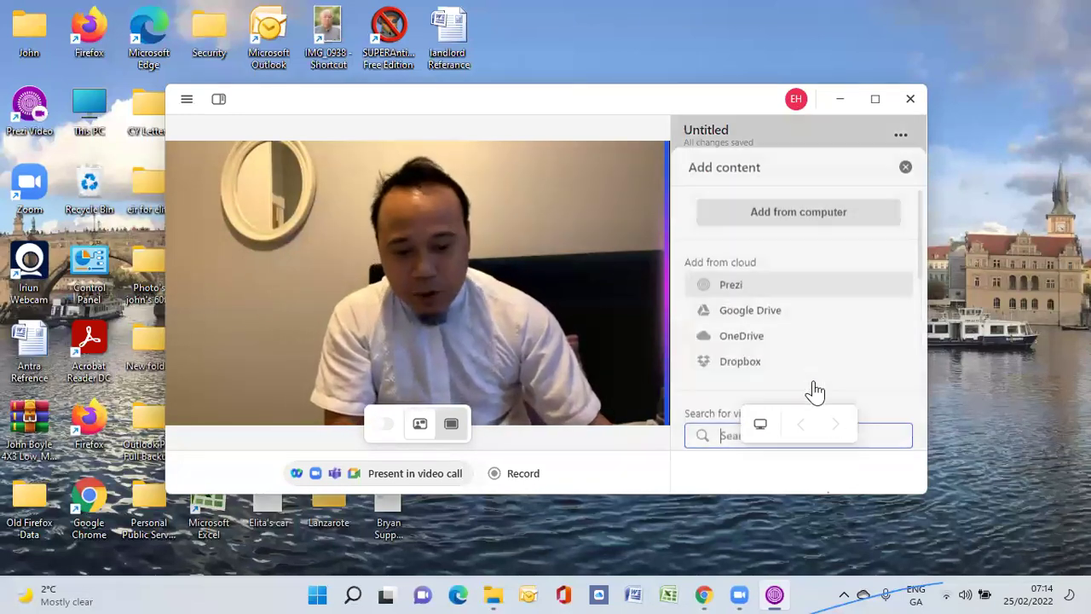
pyautogui.click(733, 273)
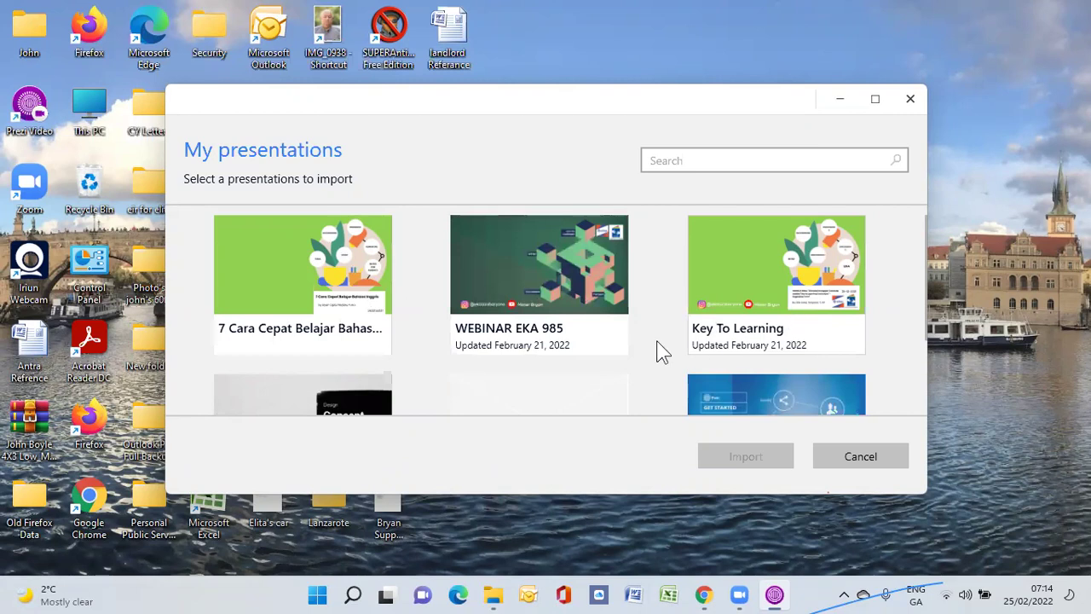
pyautogui.click(287, 303)
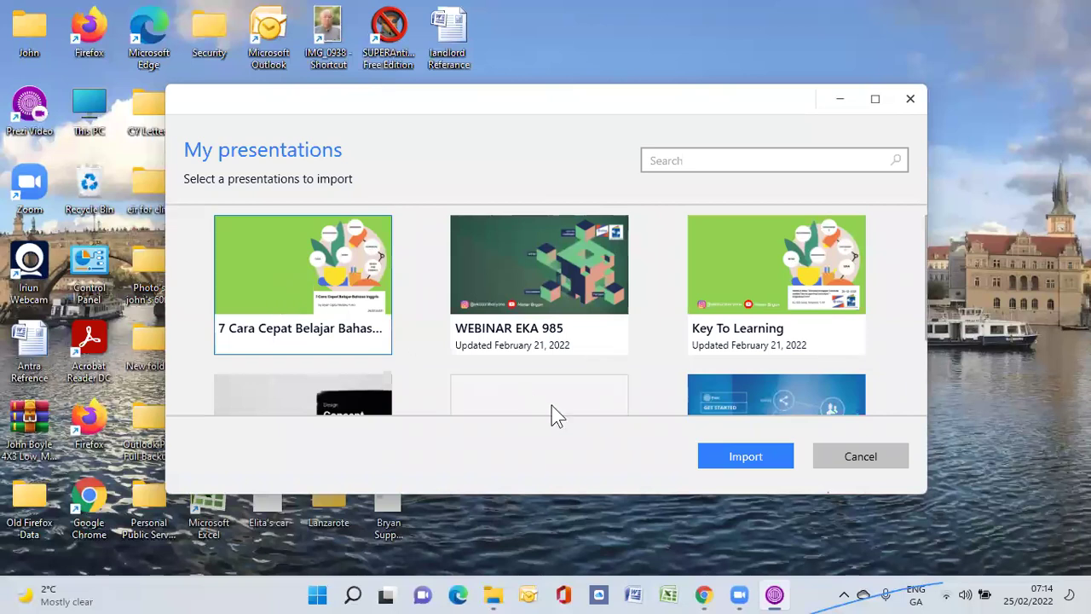
pyautogui.click(721, 450)
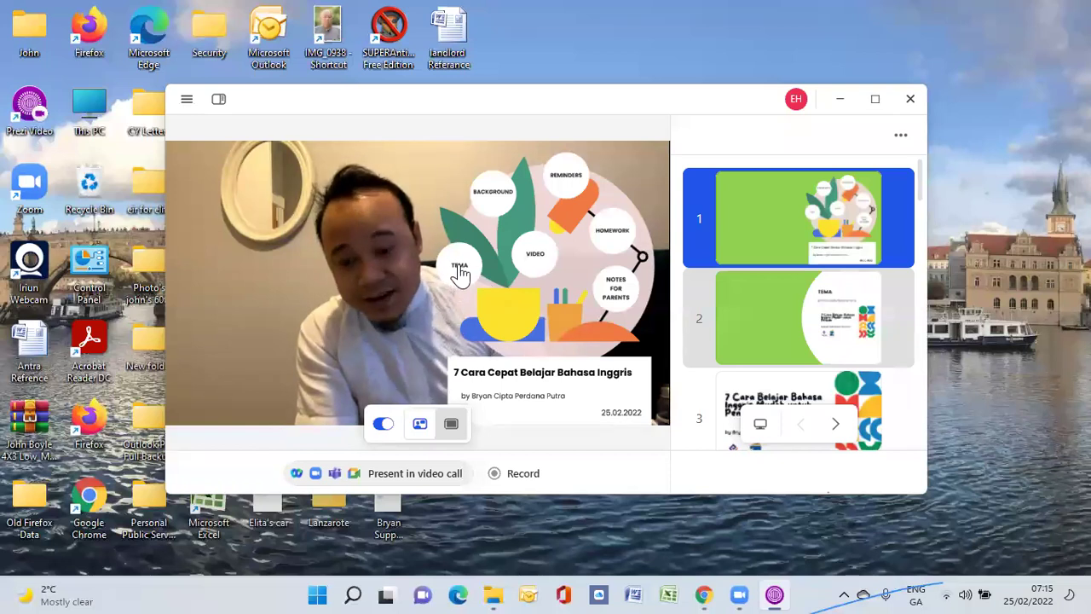
pyautogui.moveTo(749, 597)
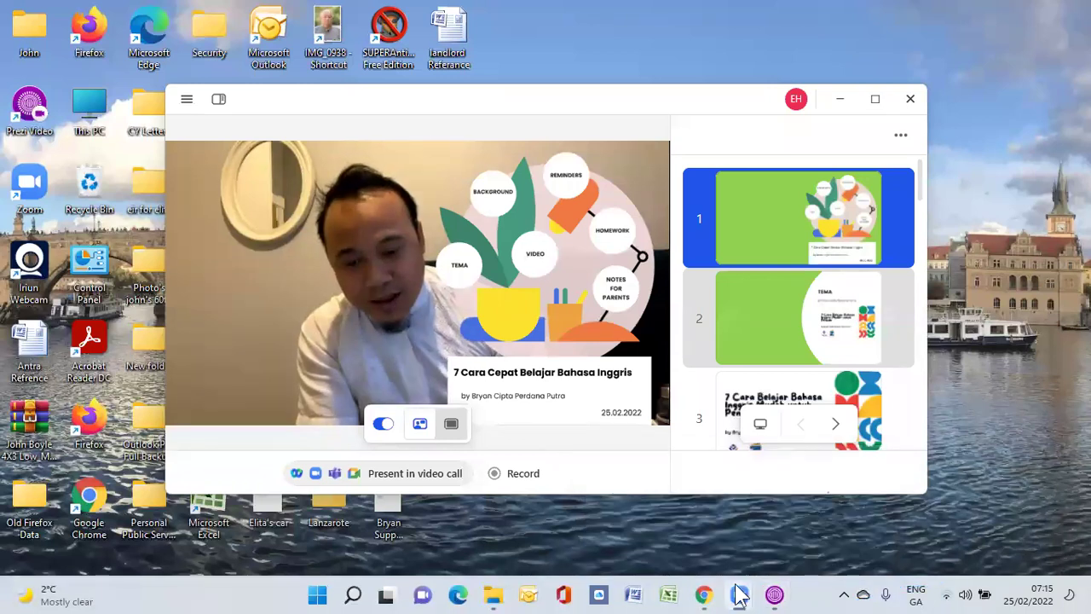
pyautogui.click(774, 535)
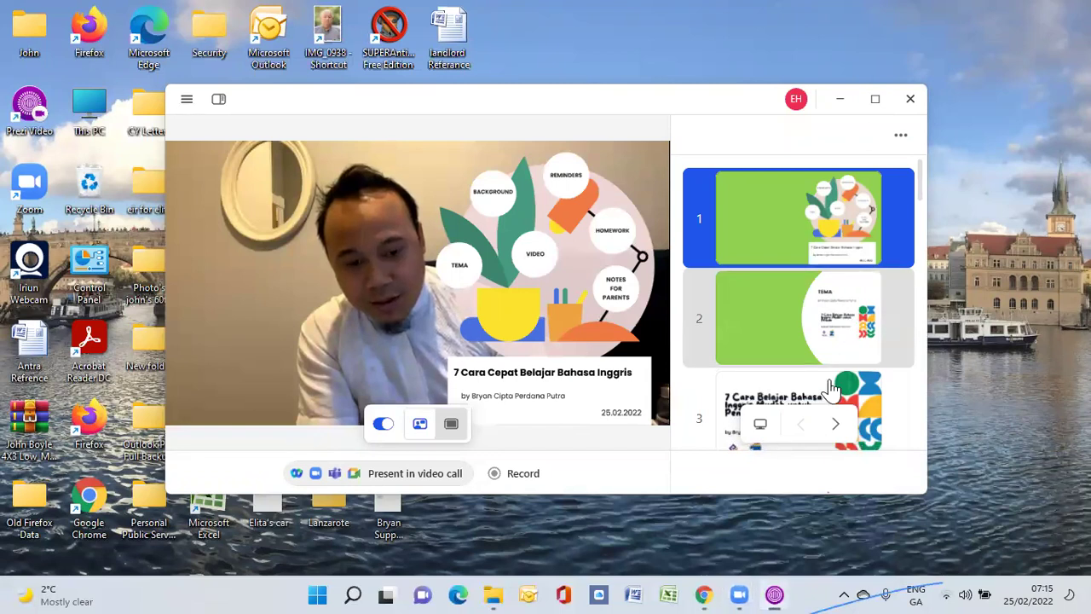
pyautogui.click(720, 448)
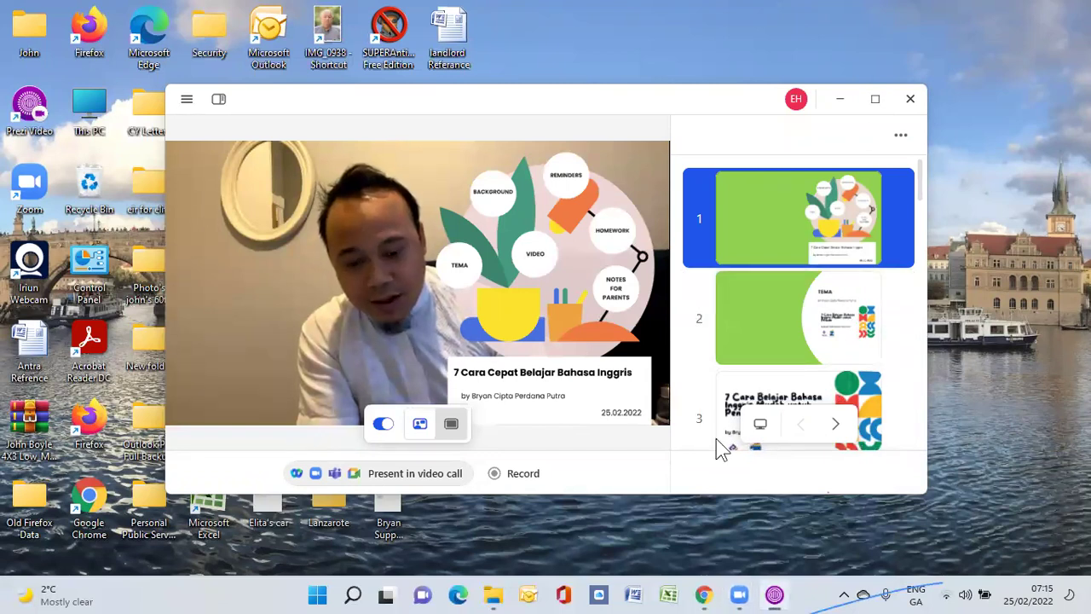